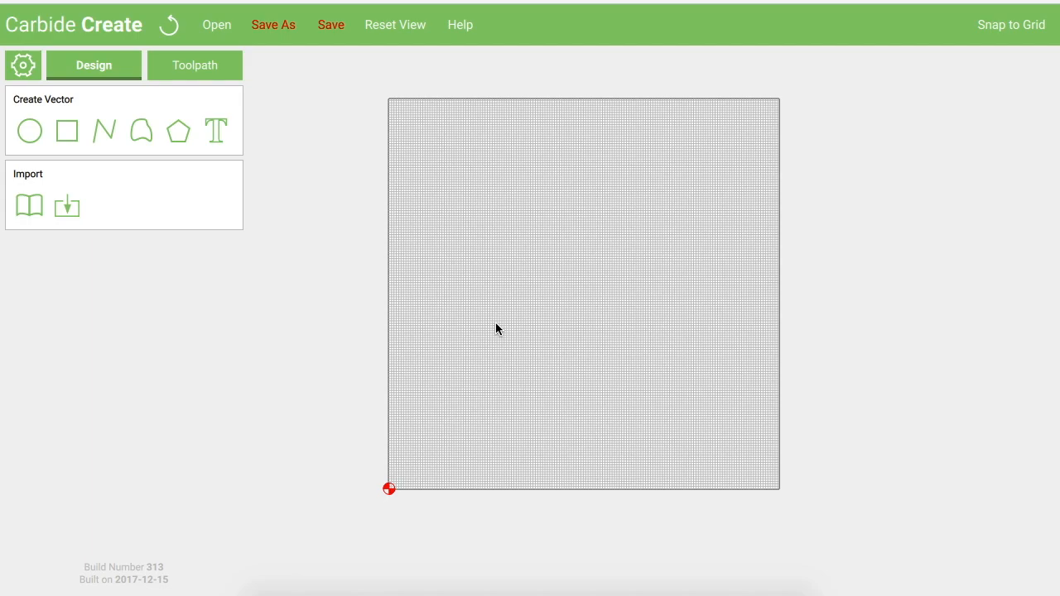
Import wolf.svg from the BankProject folder inside the CNC folder into the design.
click(67, 210)
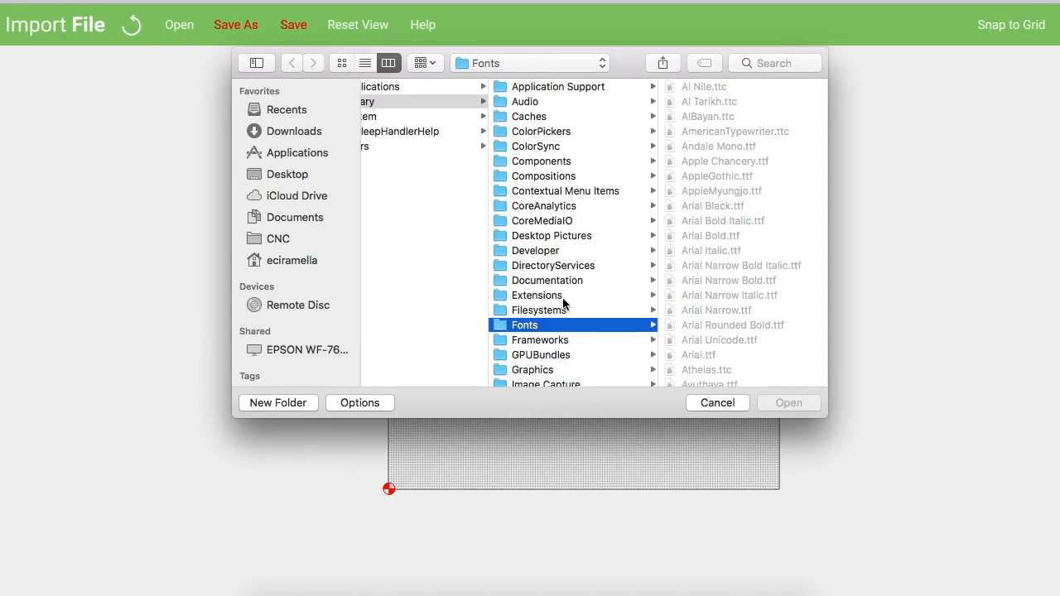
click(267, 239)
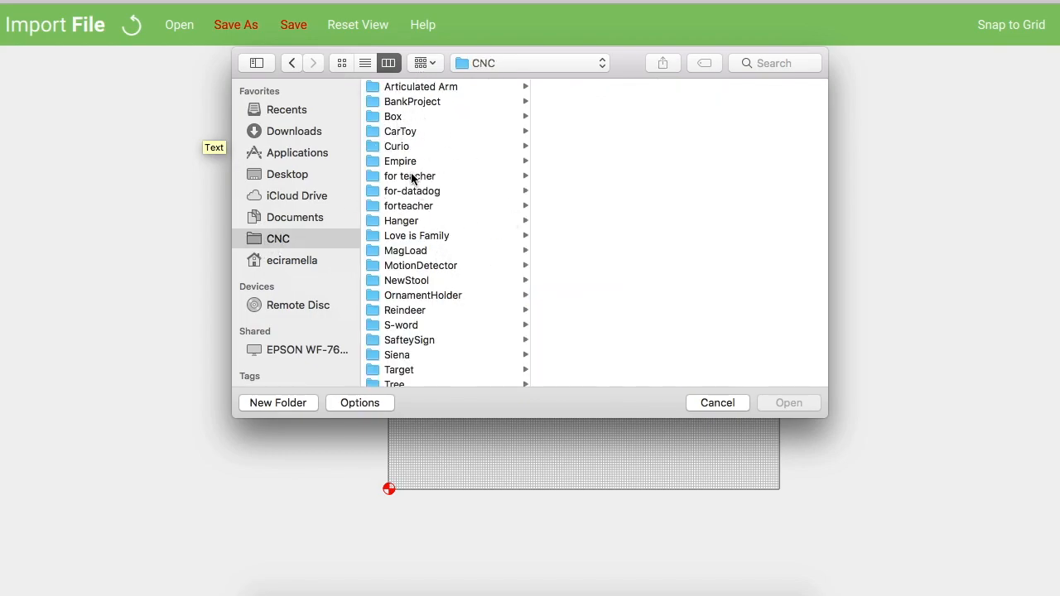
click(401, 101)
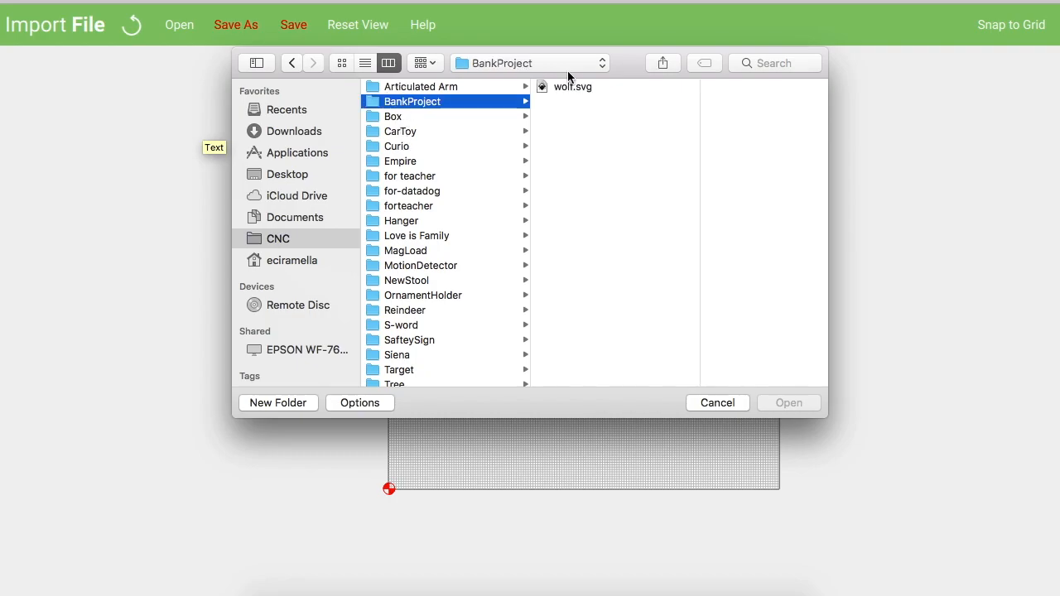
click(564, 86)
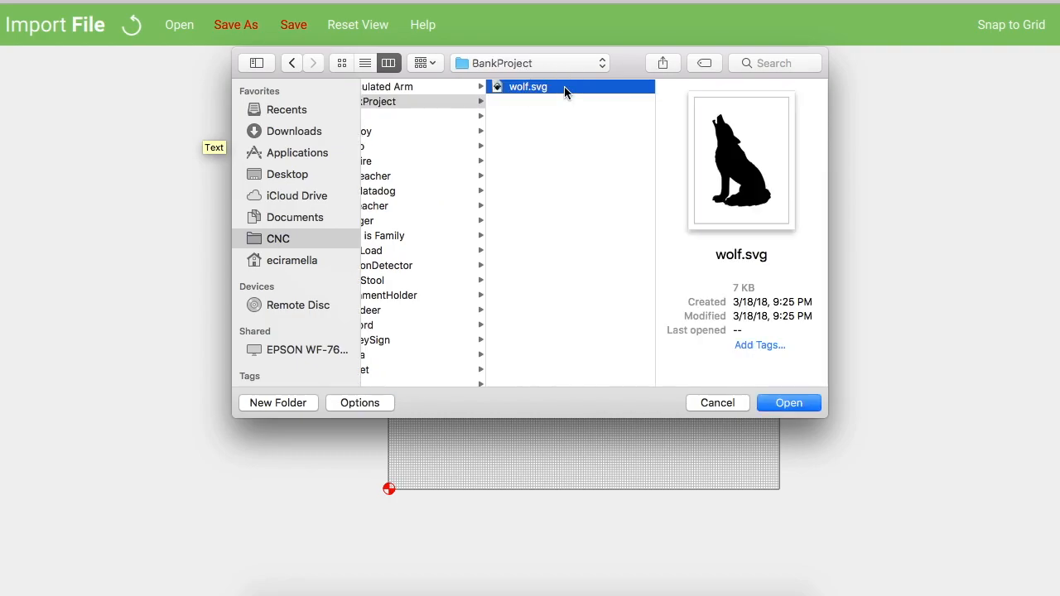
click(786, 404)
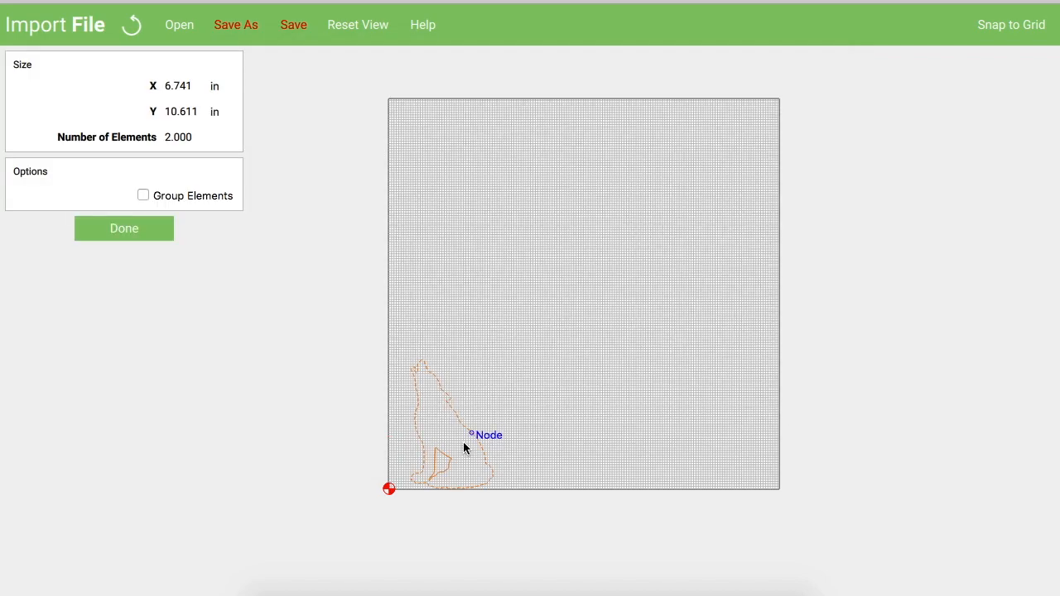
click(121, 229)
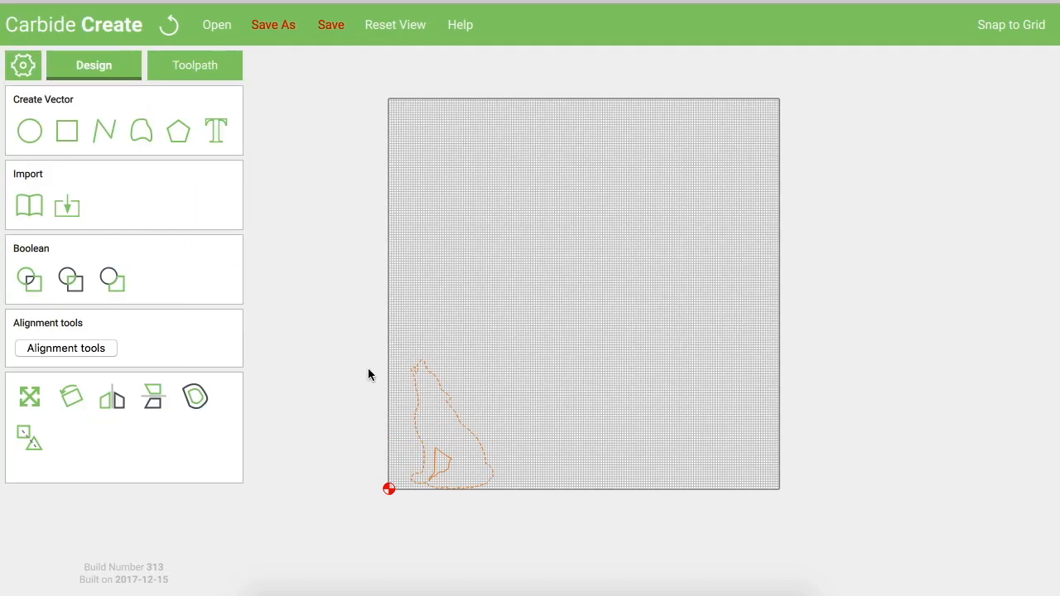
Move the imported wolf slightly up and left, and check its outer outline and inner leg shape as separate elements.
click(416, 422)
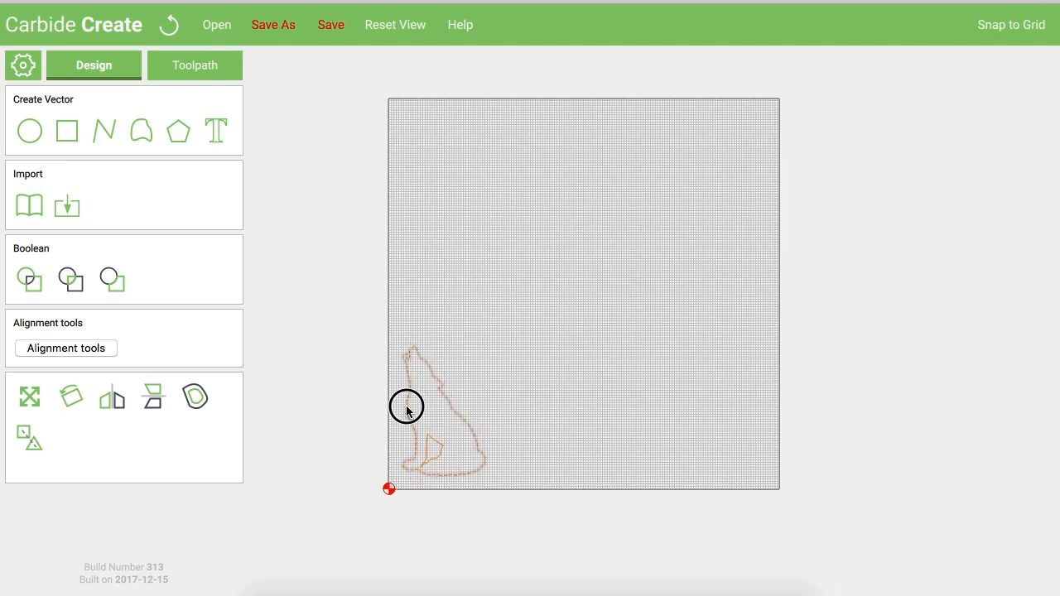
scroll(406, 407, up, 2)
scroll(406, 407, up, 4)
right_drag(372, 435, 354, 348)
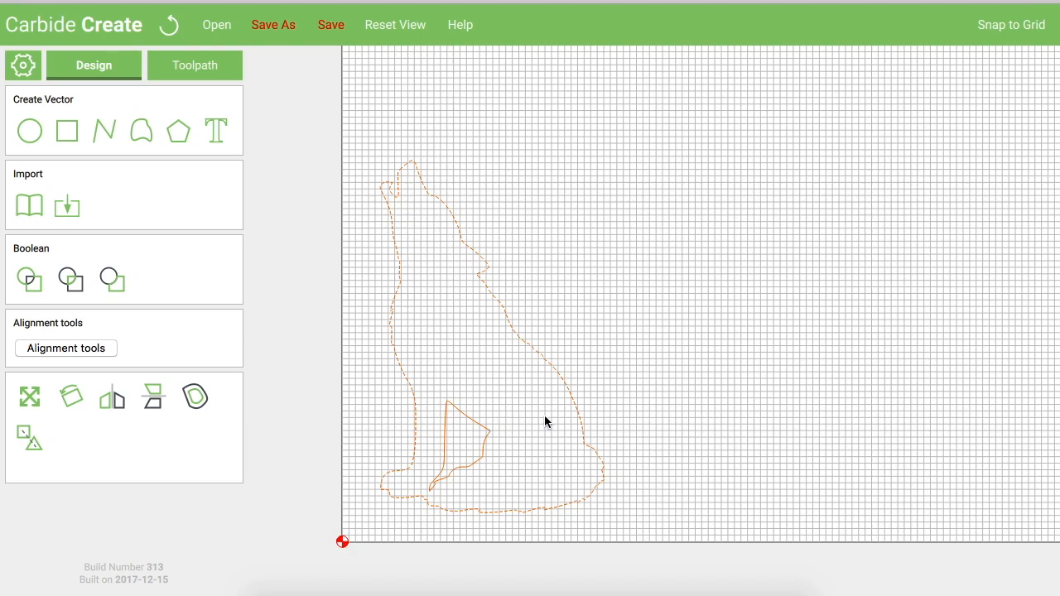
click(612, 387)
click(578, 403)
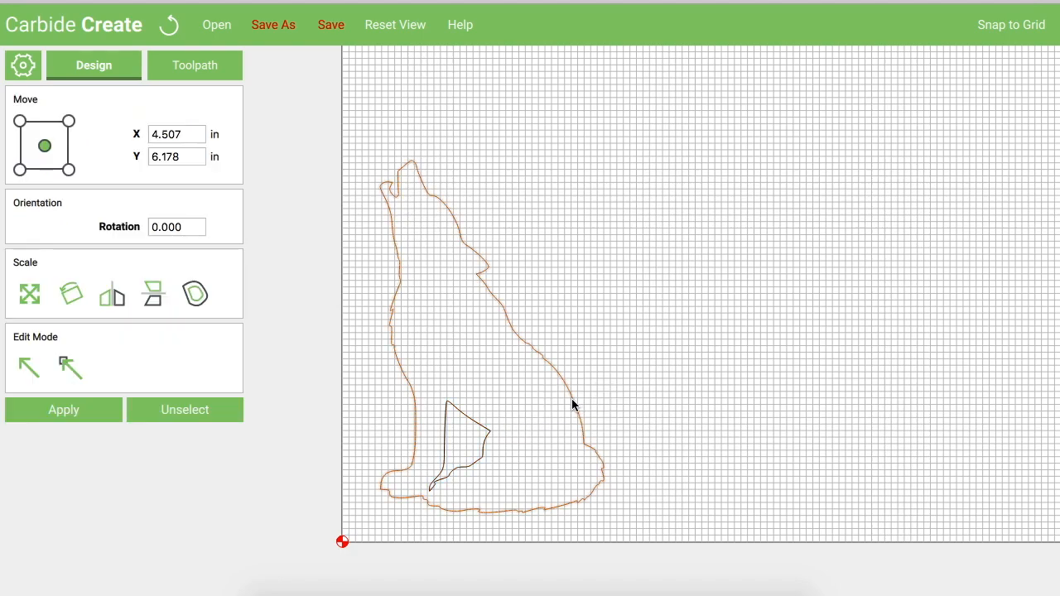
click(478, 431)
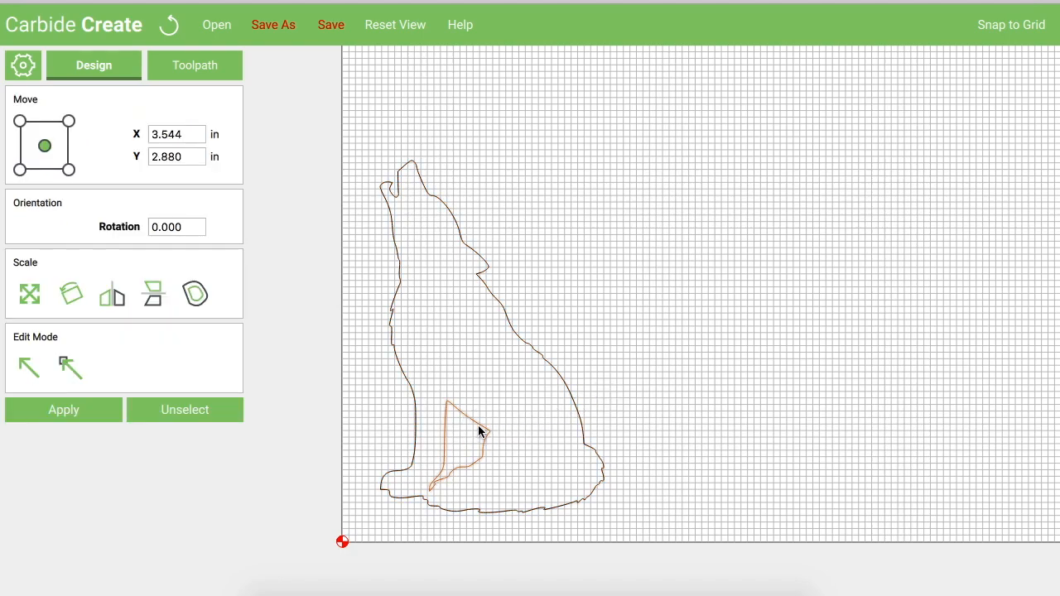
Group the wolf's outer outline with its inner leg shape.
click(578, 527)
drag(621, 524, 270, 148)
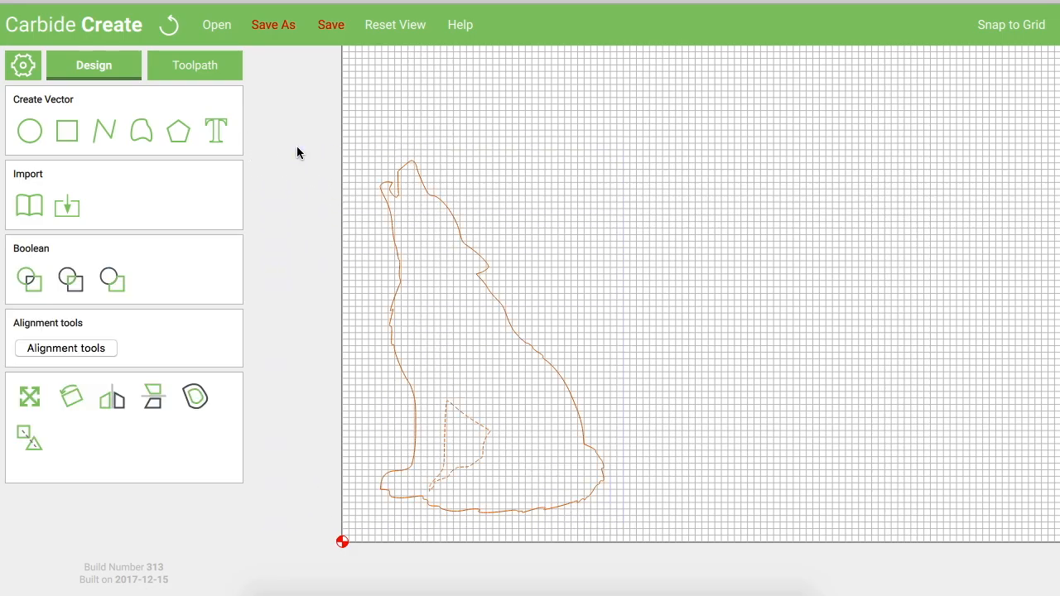
click(30, 435)
Move the grouped wolf off the stock area, just past its left edge.
scroll(493, 424, down, 1)
scroll(492, 424, down, 3)
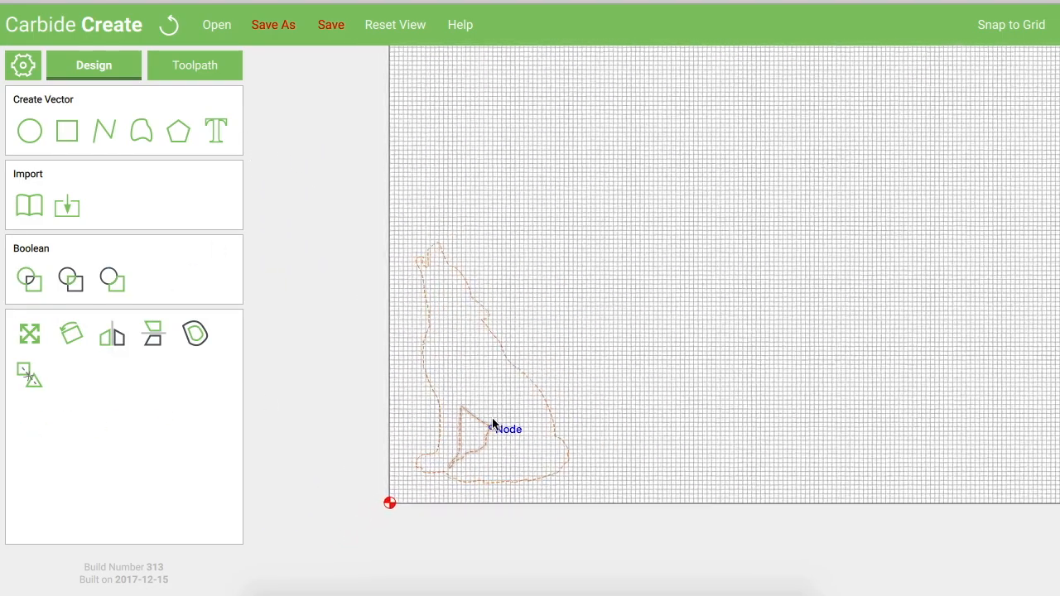
click(464, 479)
drag(464, 479, 295, 405)
click(294, 405)
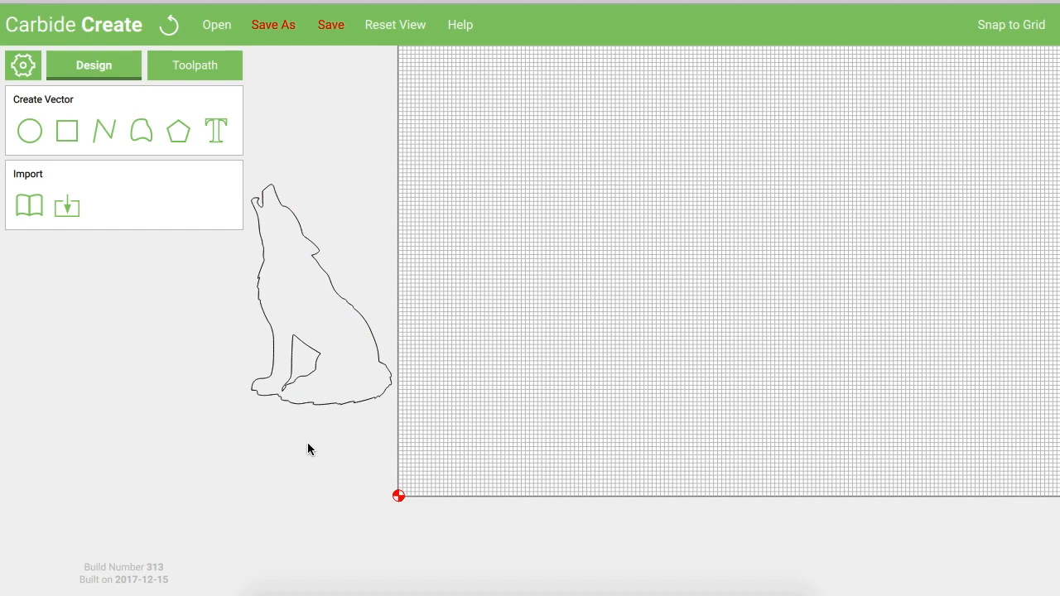
Check the width and height of the grouped wolf in the scale settings without changing them.
click(288, 401)
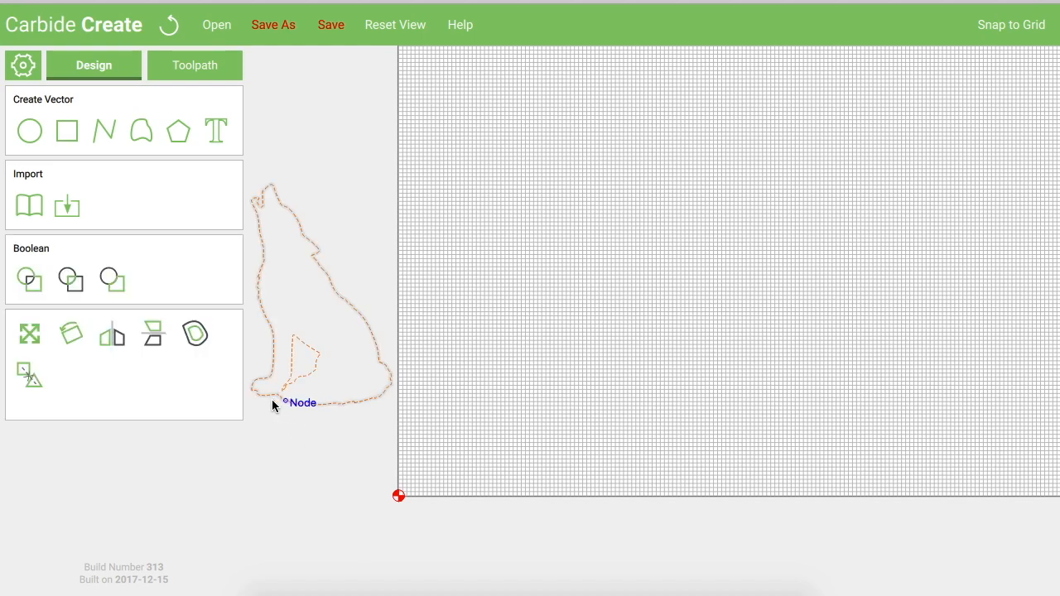
click(32, 336)
click(155, 163)
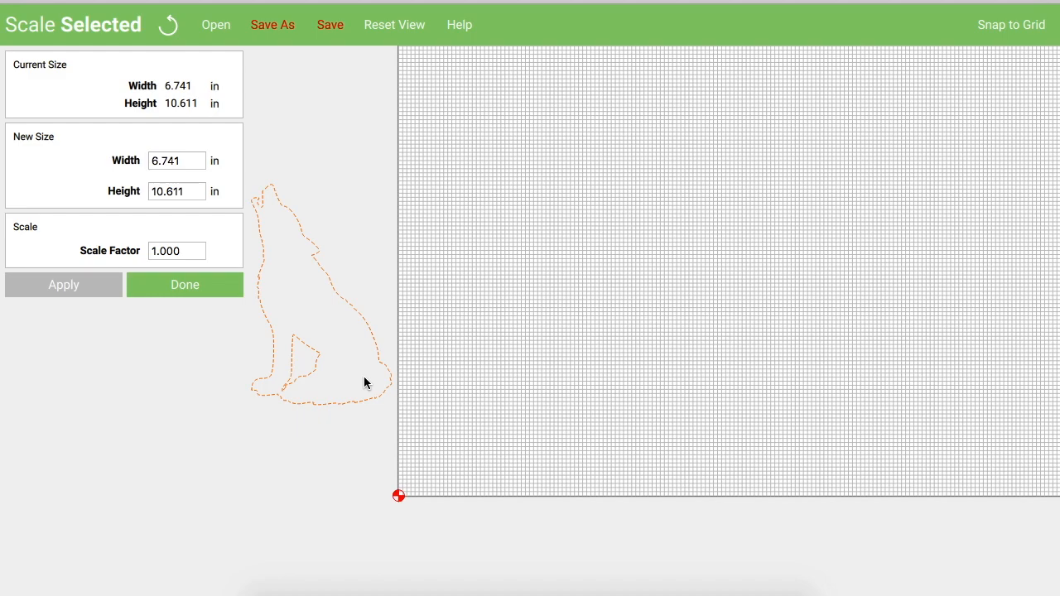
click(379, 303)
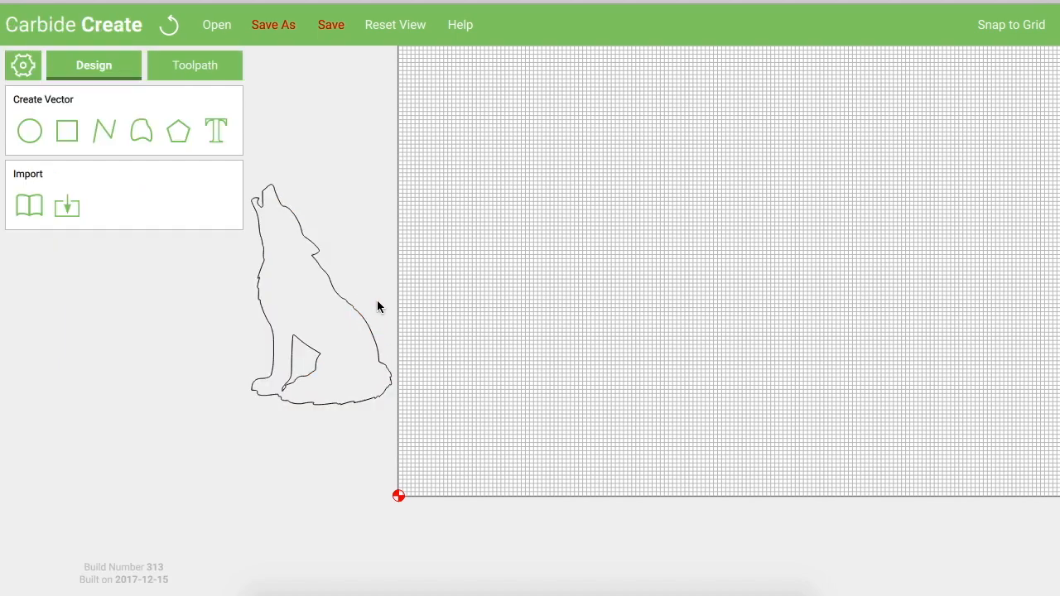
Duplicate the wolf onto the stock area and group the copy's outer outline with its inner leg shape.
click(356, 315)
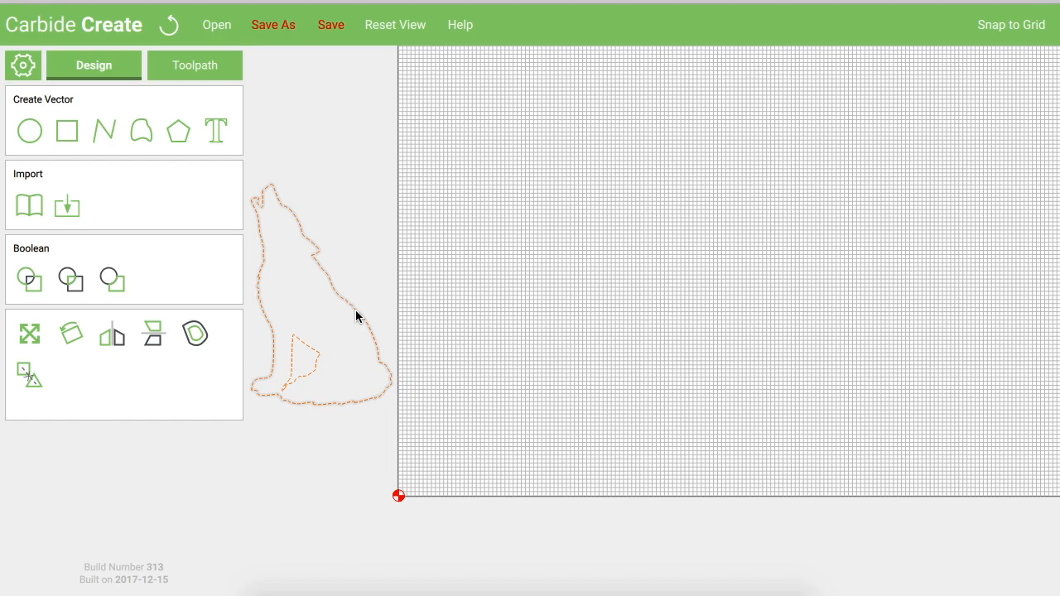
drag(367, 308, 623, 287)
drag(680, 453, 456, 118)
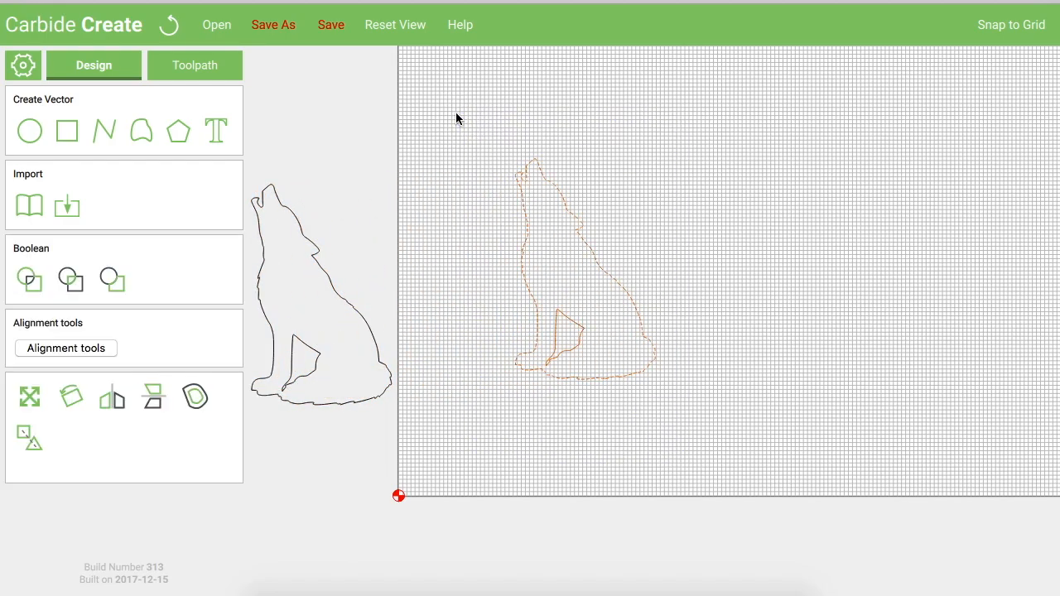
click(25, 431)
click(456, 473)
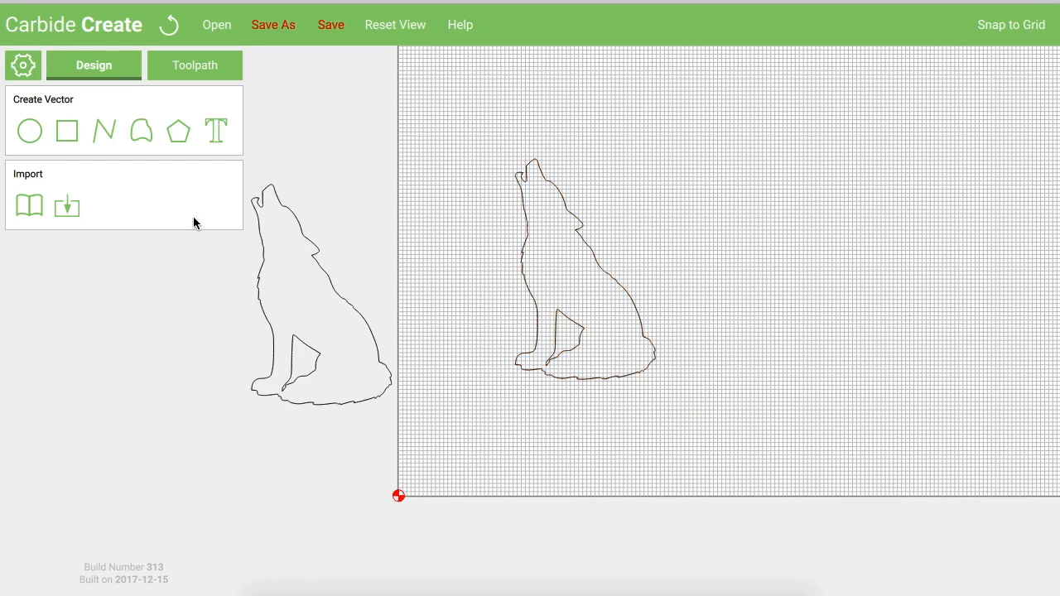
Add a text element below the wolf on the stock and enter the person's first name as its content.
click(218, 140)
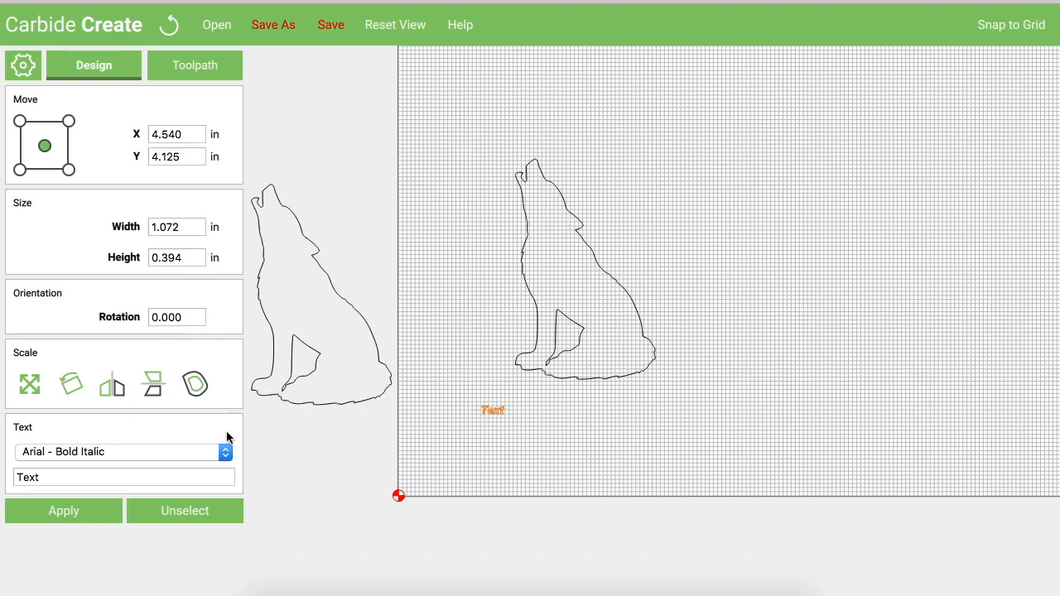
drag(71, 475, 2, 484)
text(Fred)
key(Return)
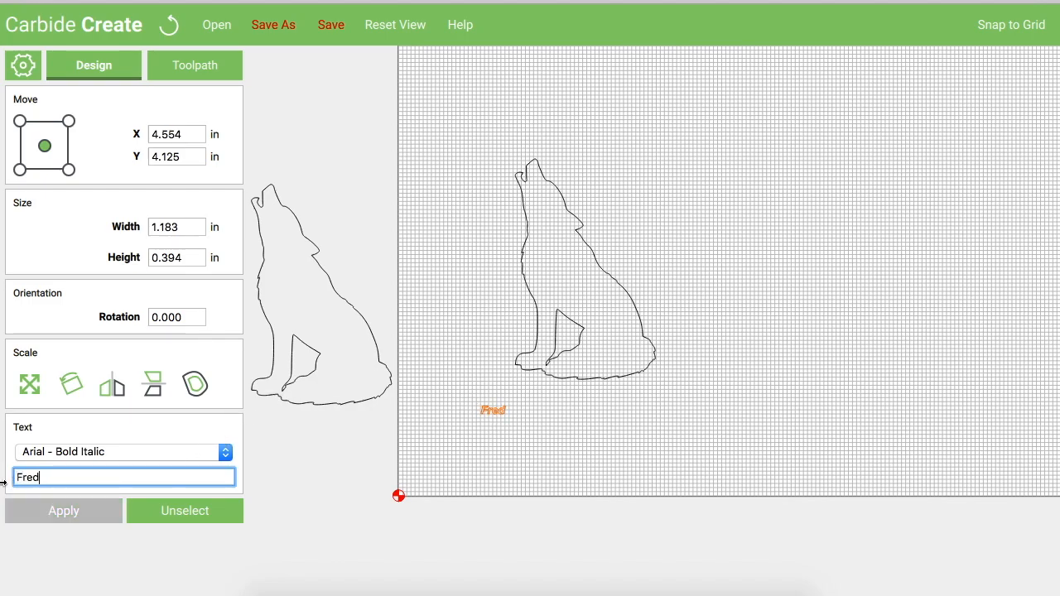
click(187, 510)
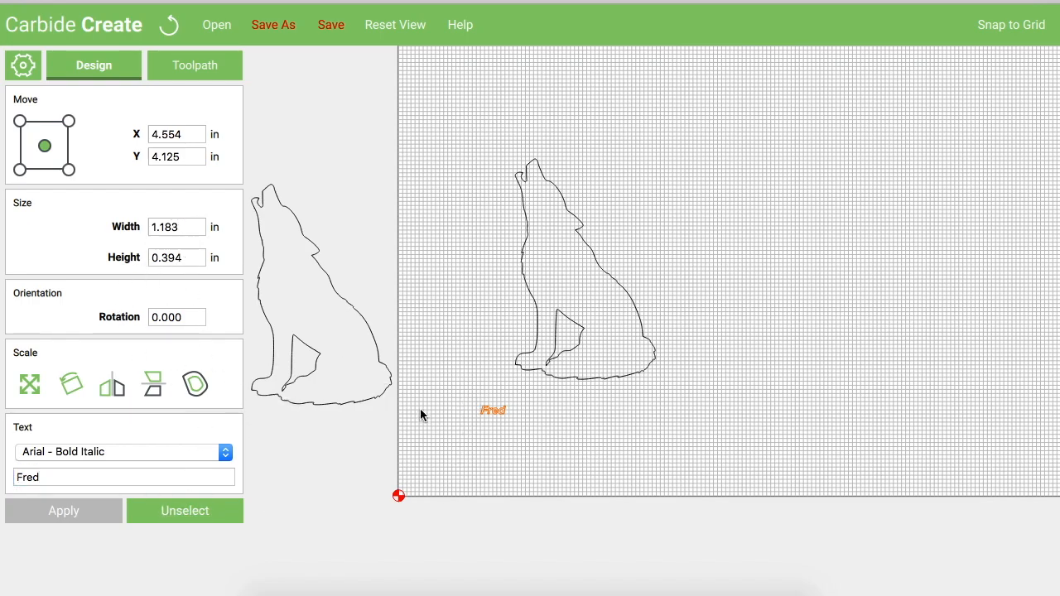
Set the width of the name text to 8.5 in.
drag(185, 227, 129, 232)
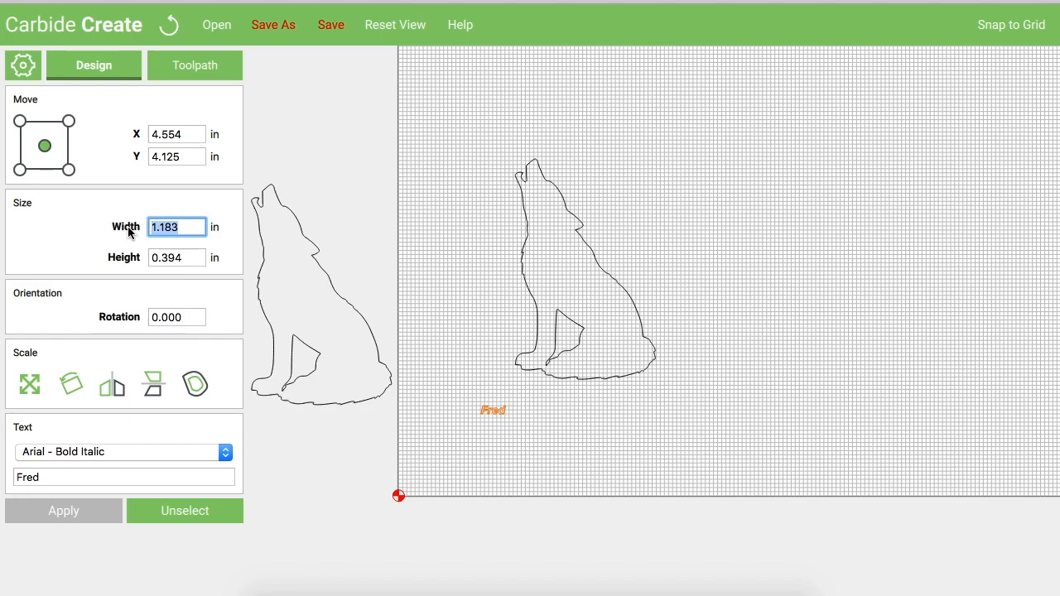
text(8)
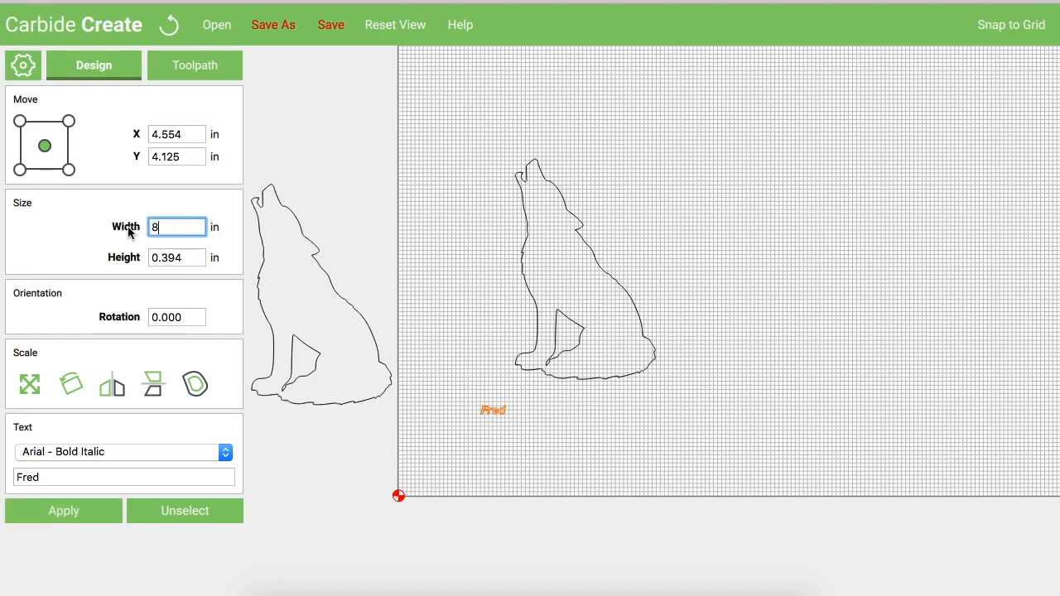
text(.4)
key(BackSpace)
text(5)
key(Return)
Position the name text directly beneath the wolf's base, centred at about X 8.65 in and Y 4.14 in.
drag(495, 414, 498, 437)
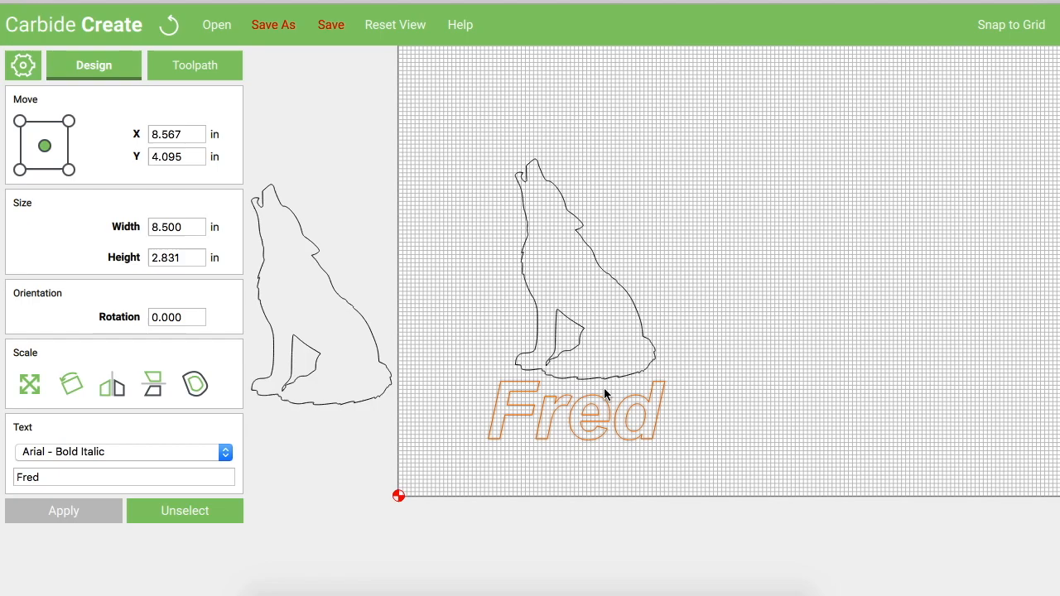
drag(621, 437, 622, 436)
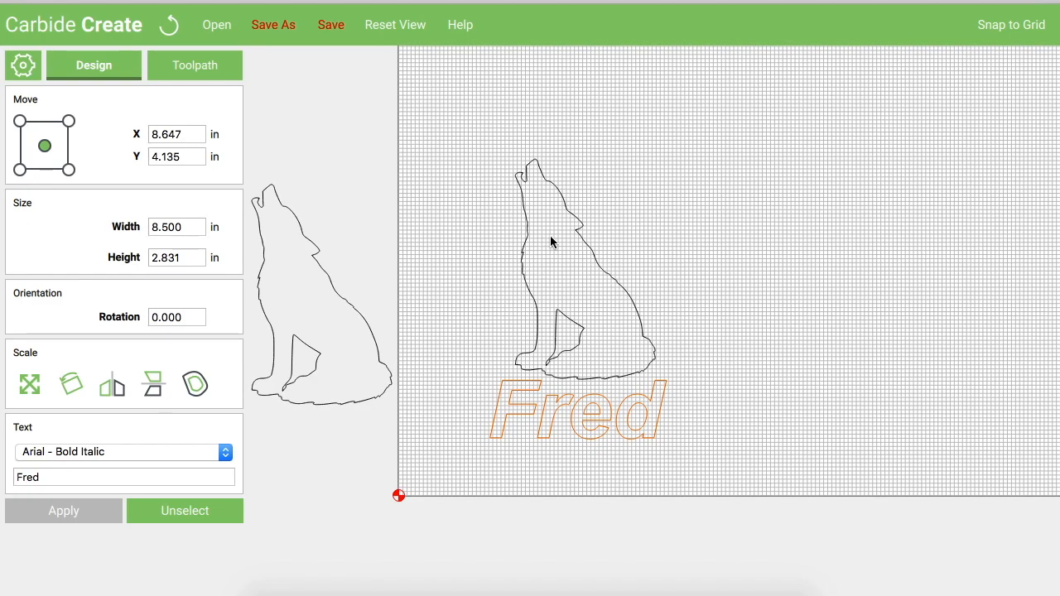
click(562, 353)
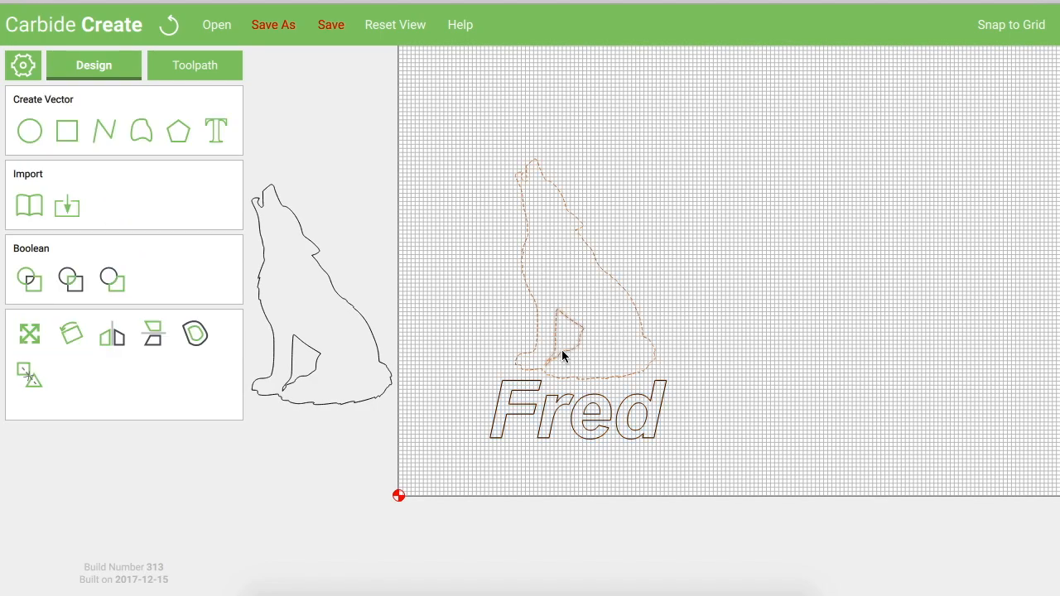
click(489, 322)
Turn on Snap to Grid and shift the wolf slightly so the lower corner of its front paw sits on a grid point.
scroll(634, 394, up, 4)
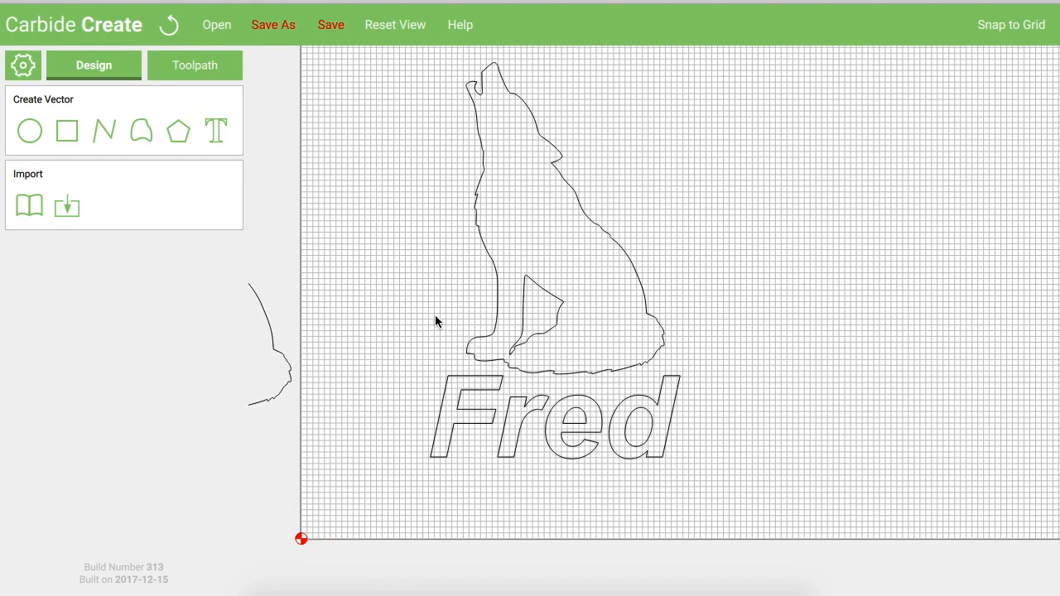
click(103, 131)
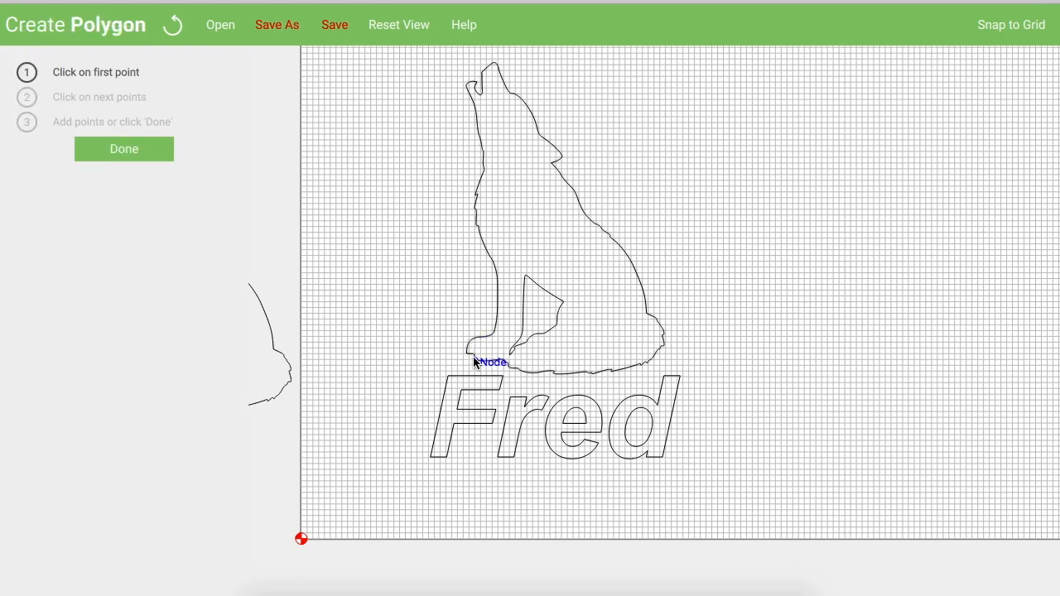
scroll(475, 360, up, 2)
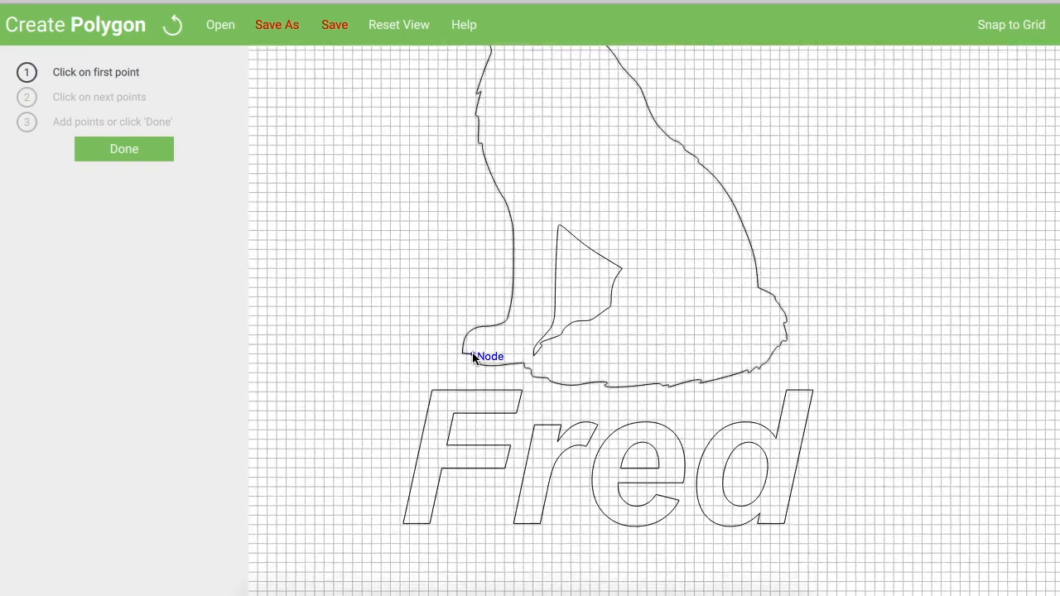
scroll(474, 358, up, 1)
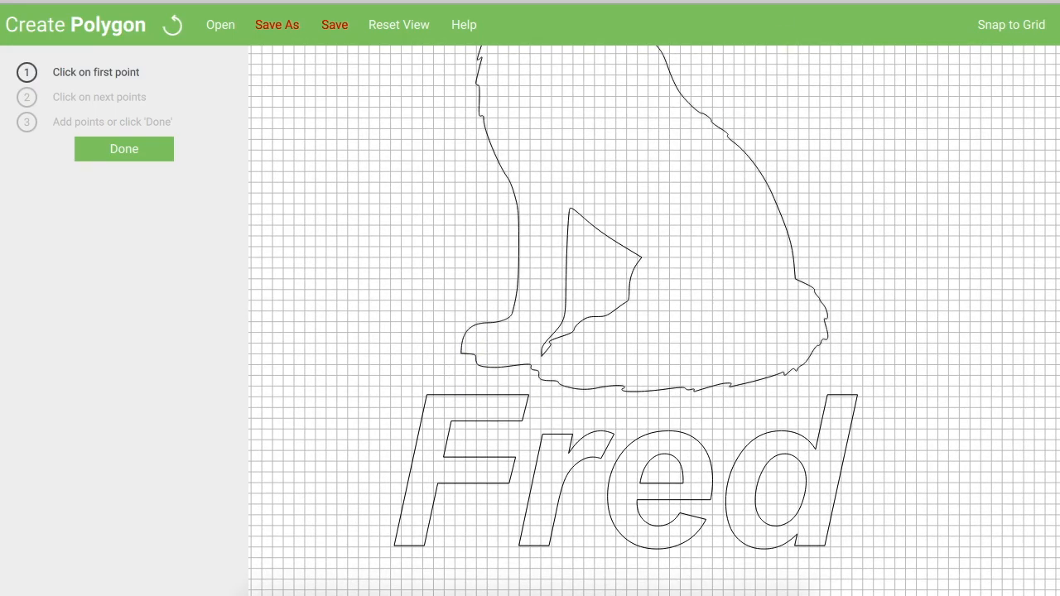
click(1005, 29)
key(Escape)
drag(462, 355, 466, 356)
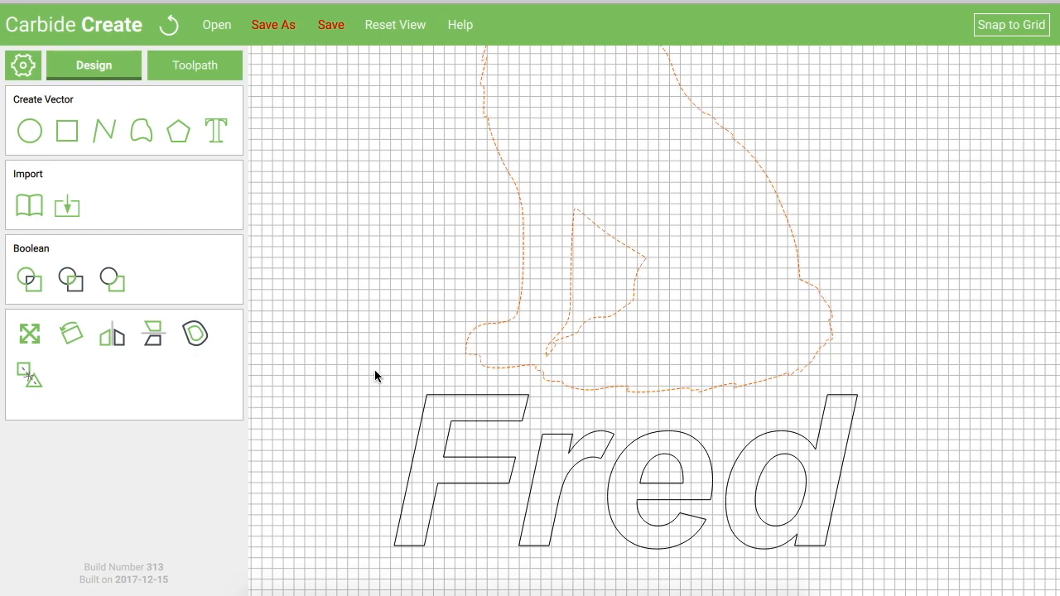
Draw a closed rectangular polygon around the name text, starting at the front paw's lower corner and centred at about X 8.66 in, Y 4.43 in.
click(100, 130)
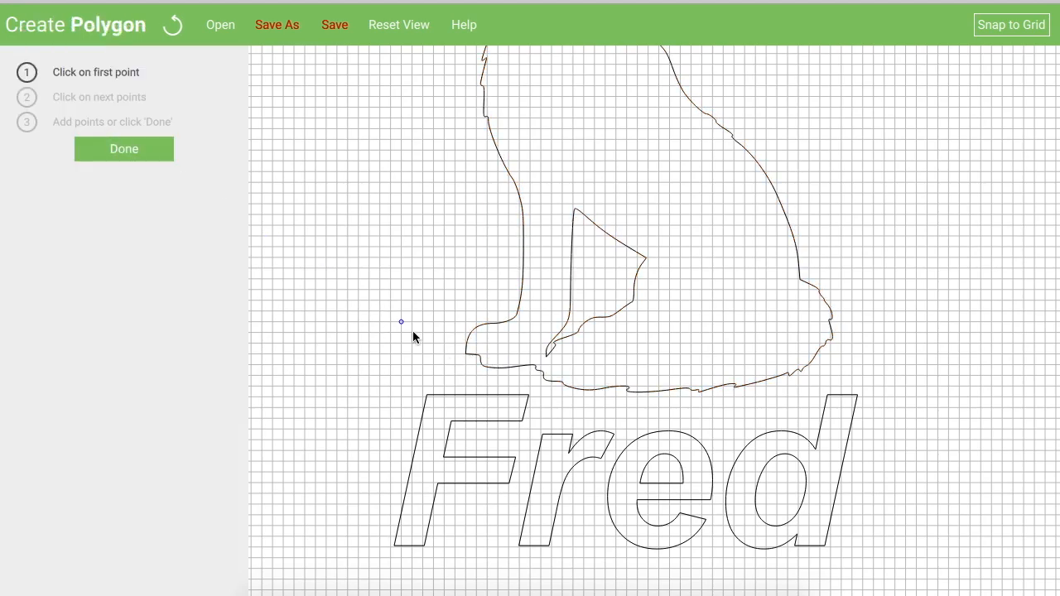
click(466, 354)
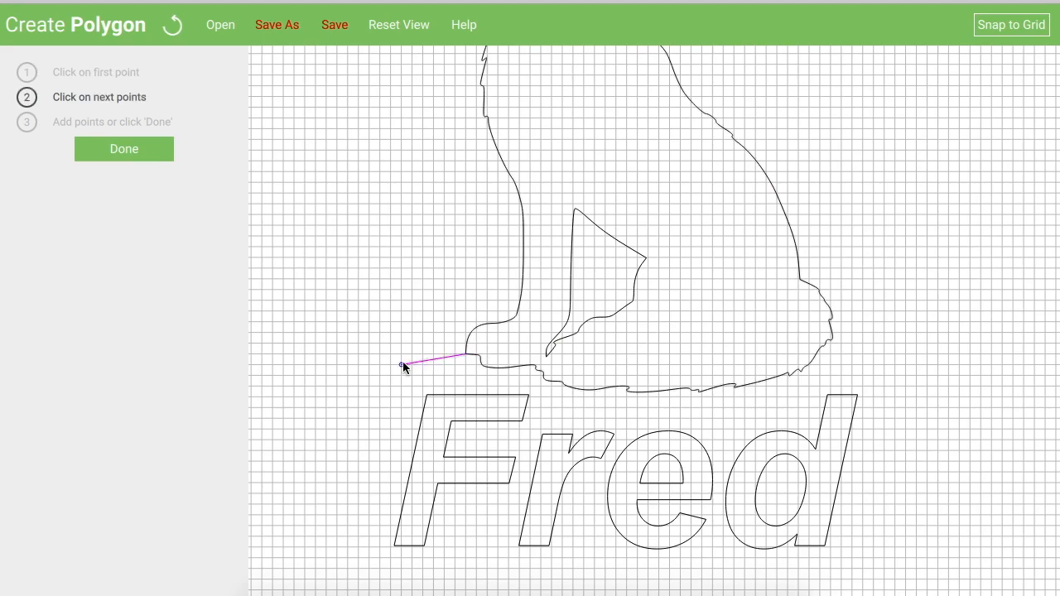
click(380, 356)
click(380, 557)
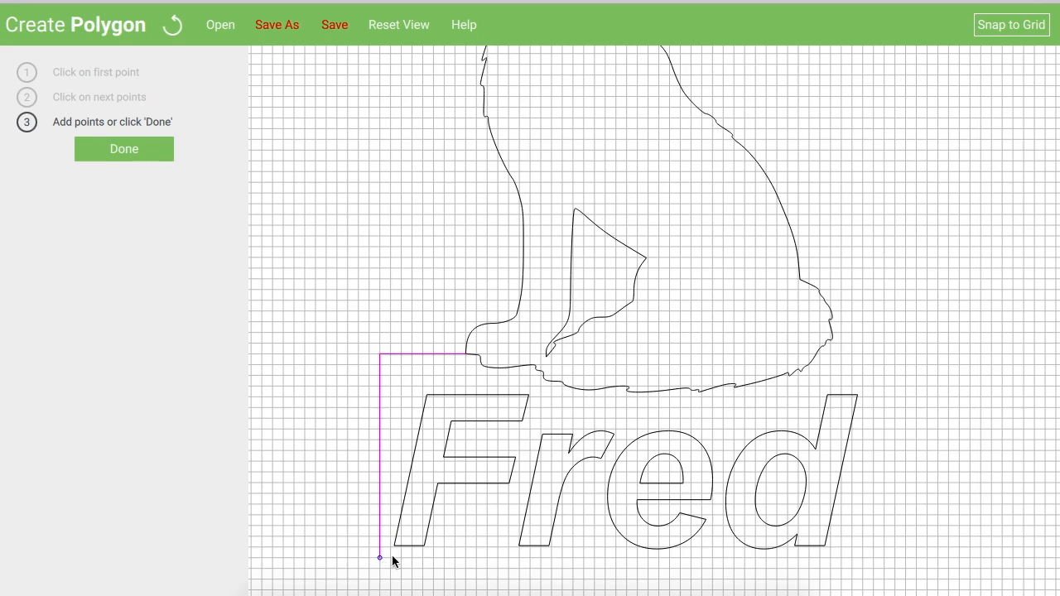
click(871, 545)
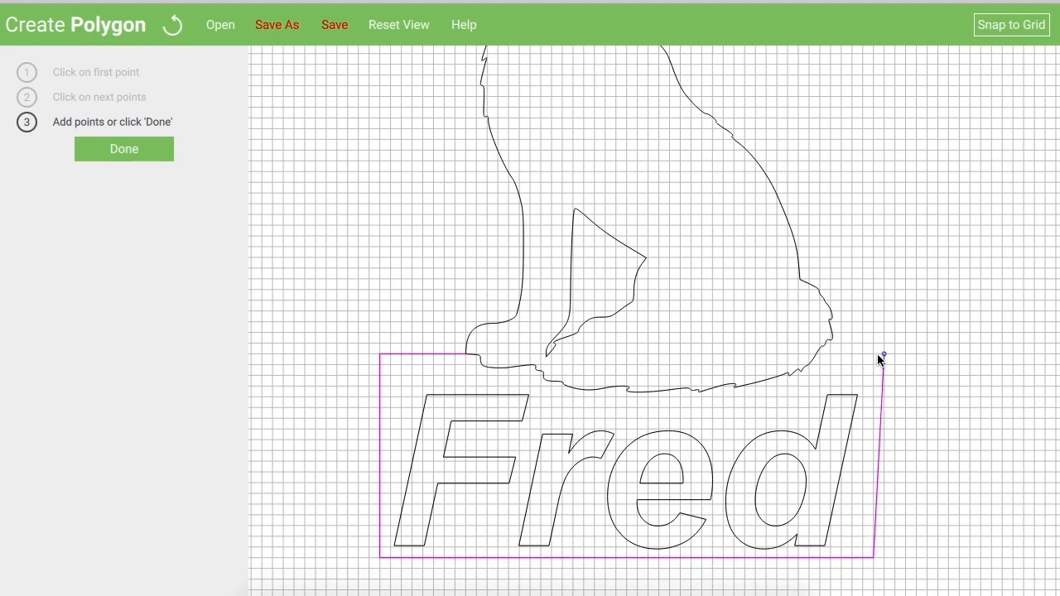
click(874, 354)
click(471, 356)
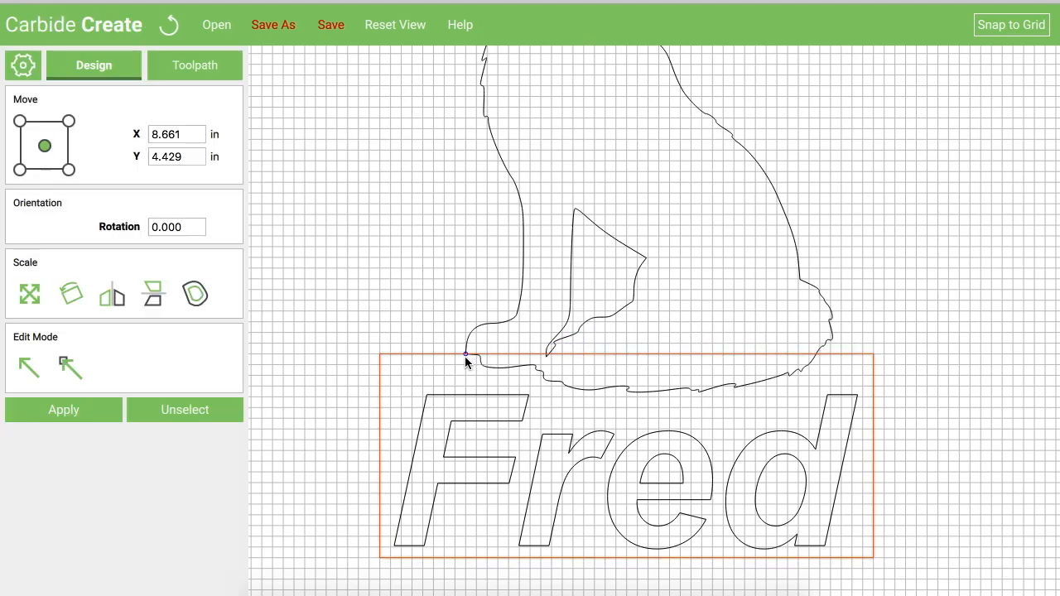
click(350, 288)
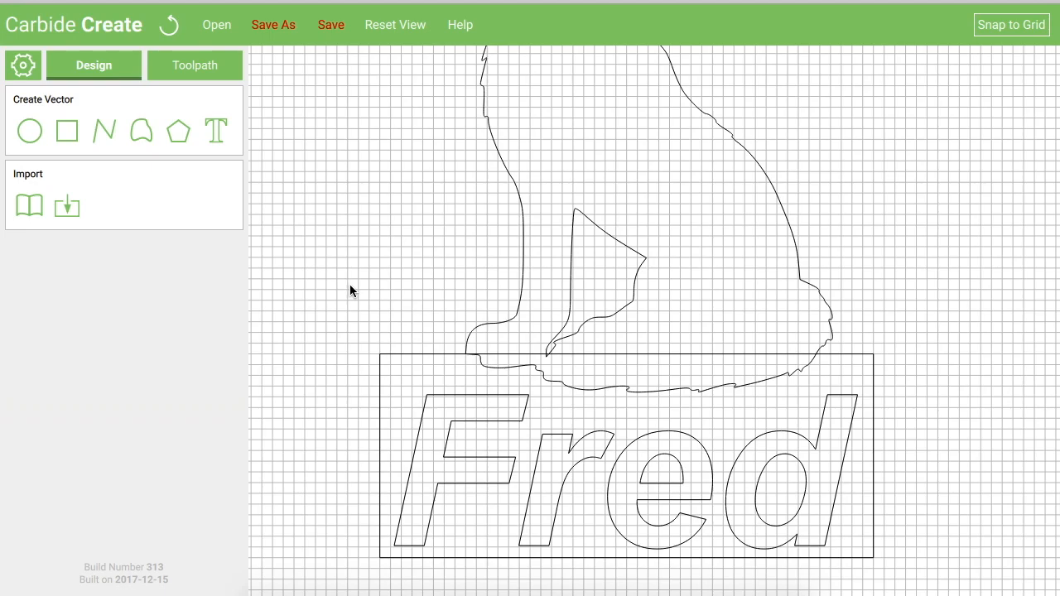
Ungroup the wolf on the stock and delete the inner cutout between its legs.
click(523, 250)
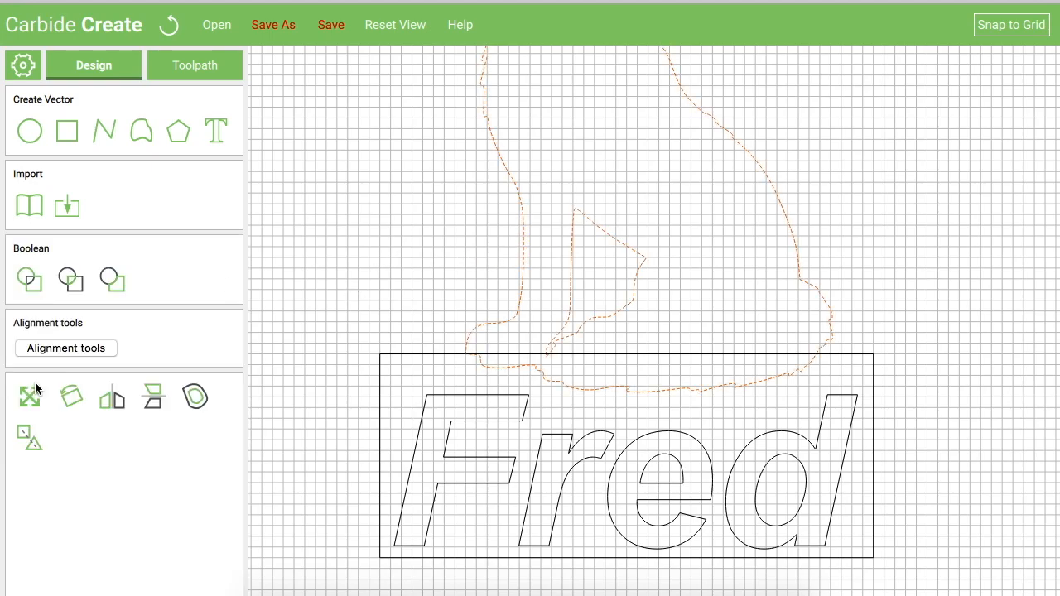
click(373, 230)
click(572, 255)
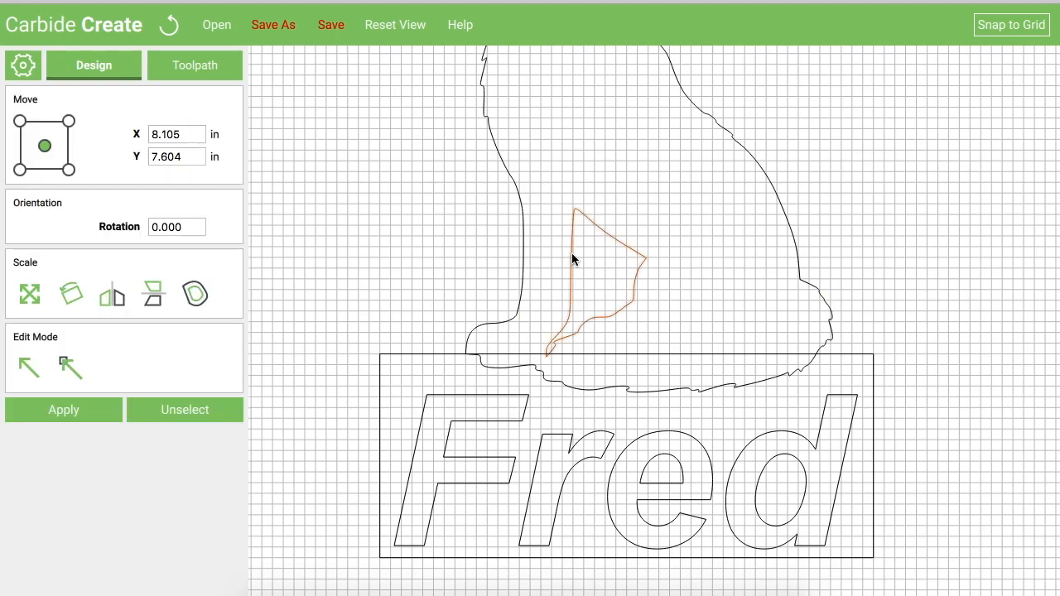
key(Delete)
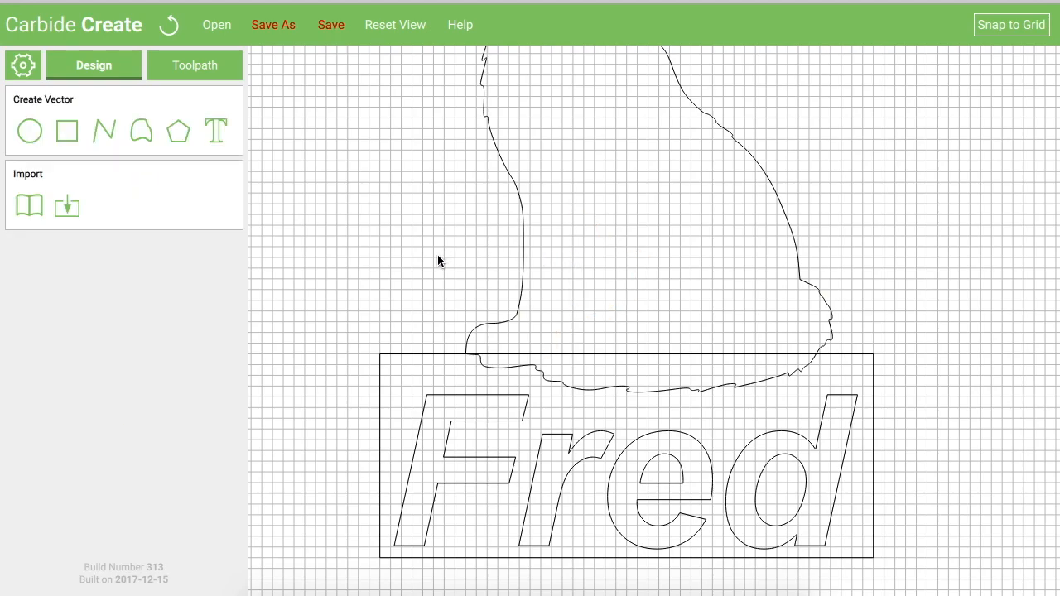
Merge the wolf outline and the rectangular base into one shape with a Boolean union.
click(467, 338)
shift+click(448, 355)
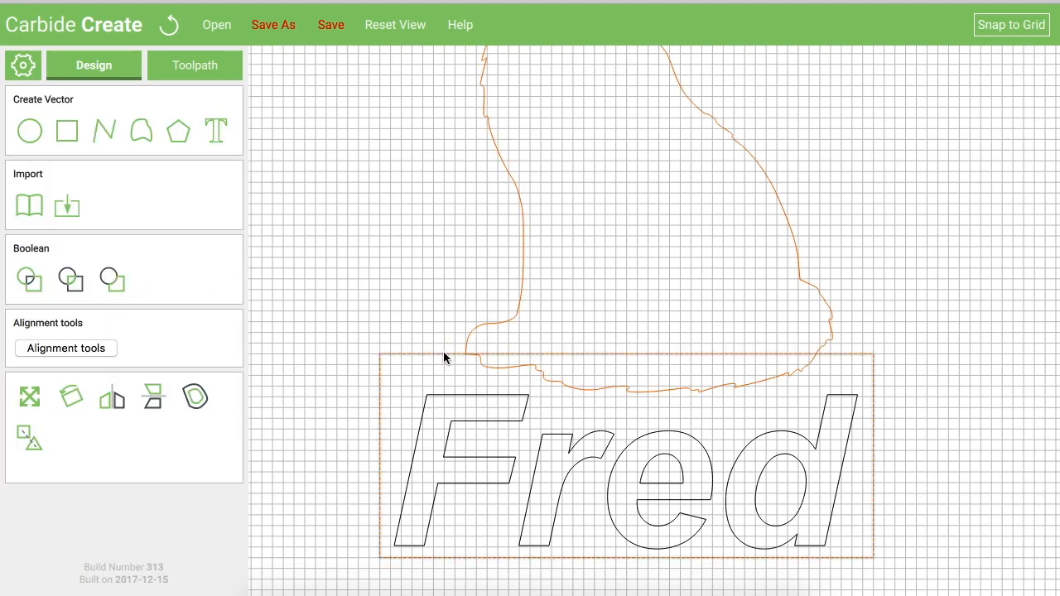
click(31, 282)
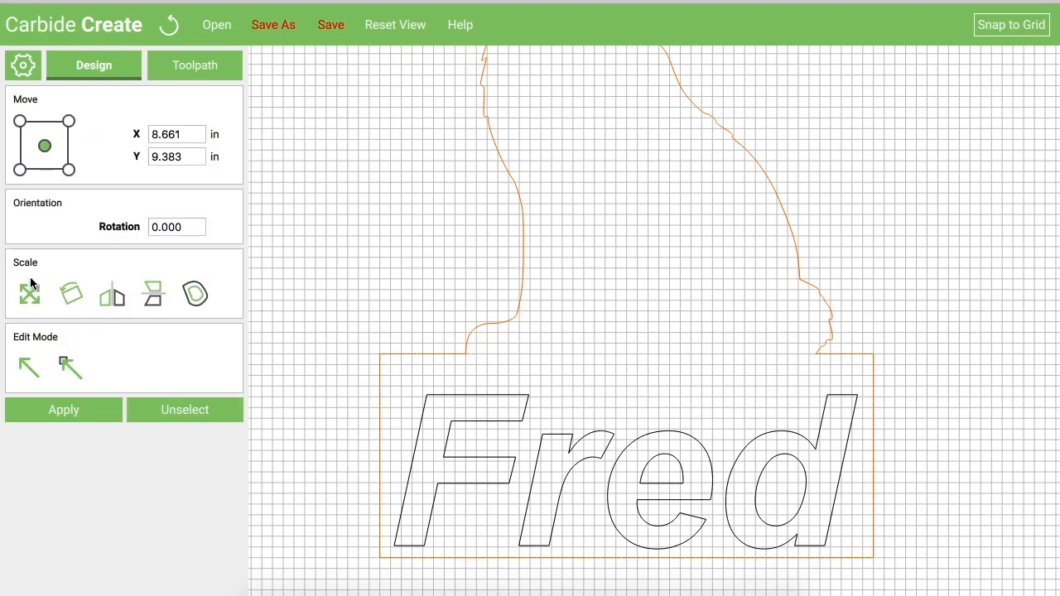
click(350, 213)
Duplicate the spare wolf beside the stock and place the copy on the stock beside the merged wolf and base.
scroll(350, 213, down, 3)
mouse_move(351, 213)
right_down()
mouse_move(376, 237)
mouse_move(504, 290)
mouse_move(563, 295)
right_up()
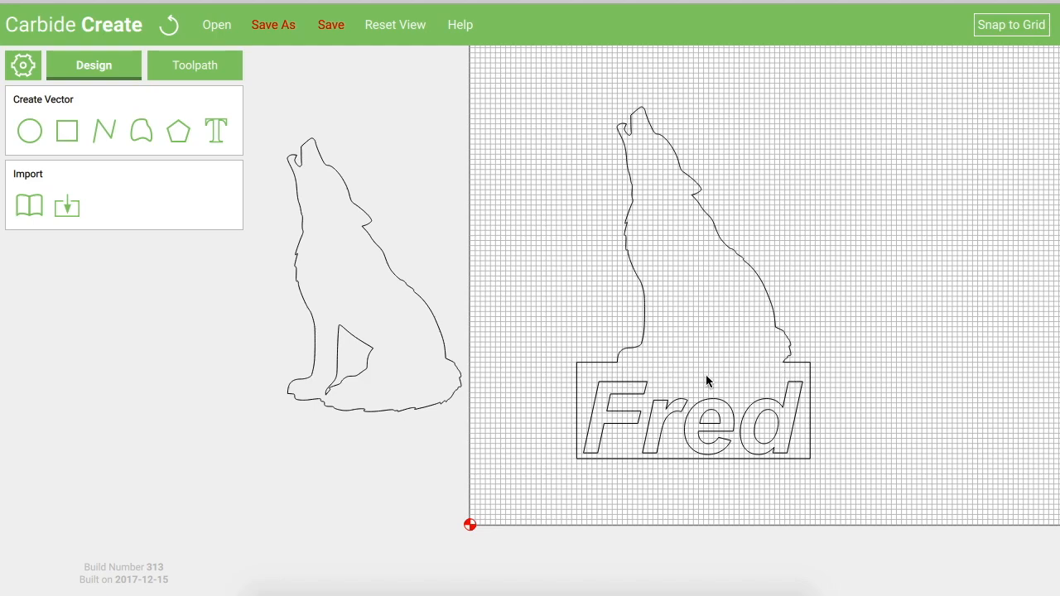
click(408, 411)
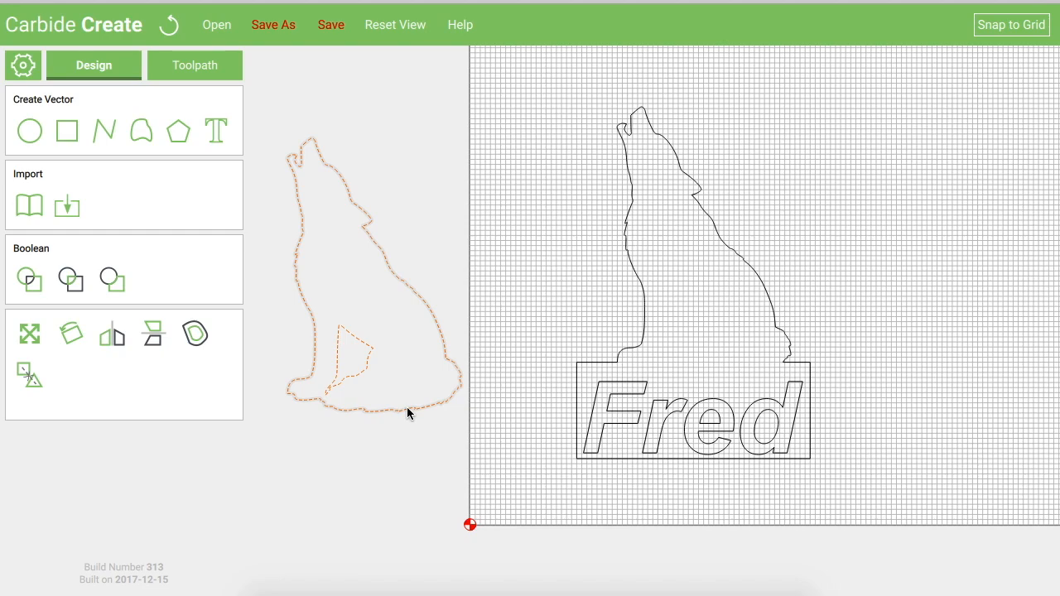
key(super+d)
drag(452, 350, 977, 314)
Ungroup the copied wolf and delete the inner cutout between its legs.
click(929, 413)
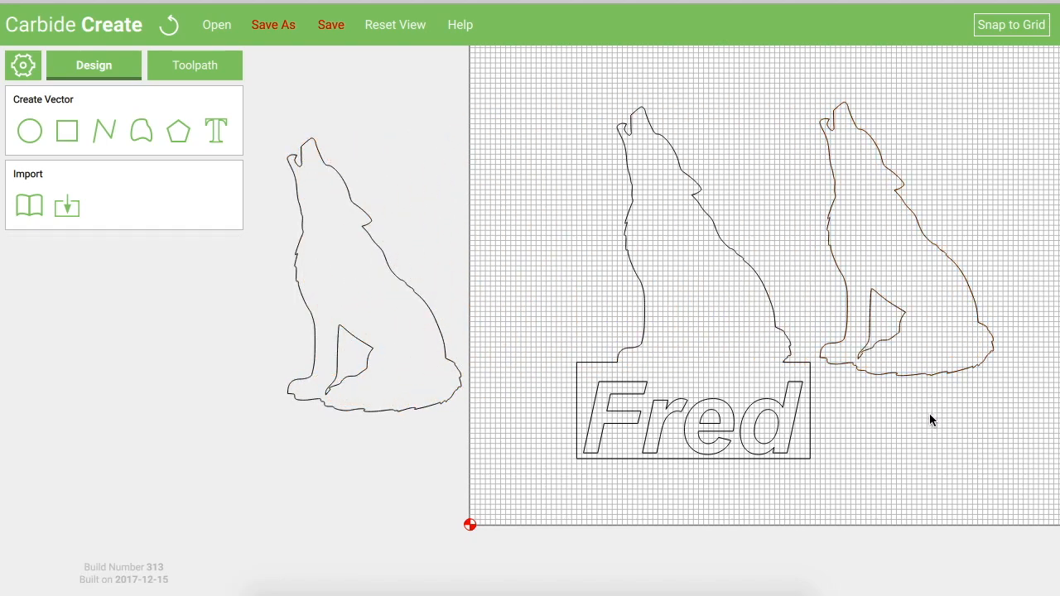
click(891, 340)
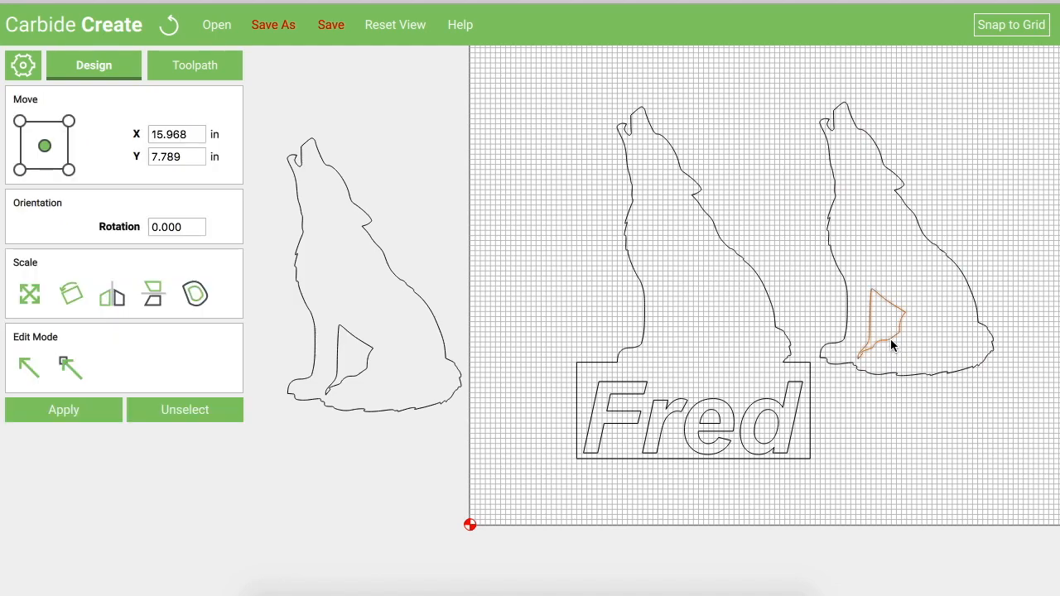
key(Delete)
Move the copied wolf outline onto the merged shape, snapping its front paw corner to the matching node, centred at about X 9.07 in, Y 10.90 in.
click(894, 374)
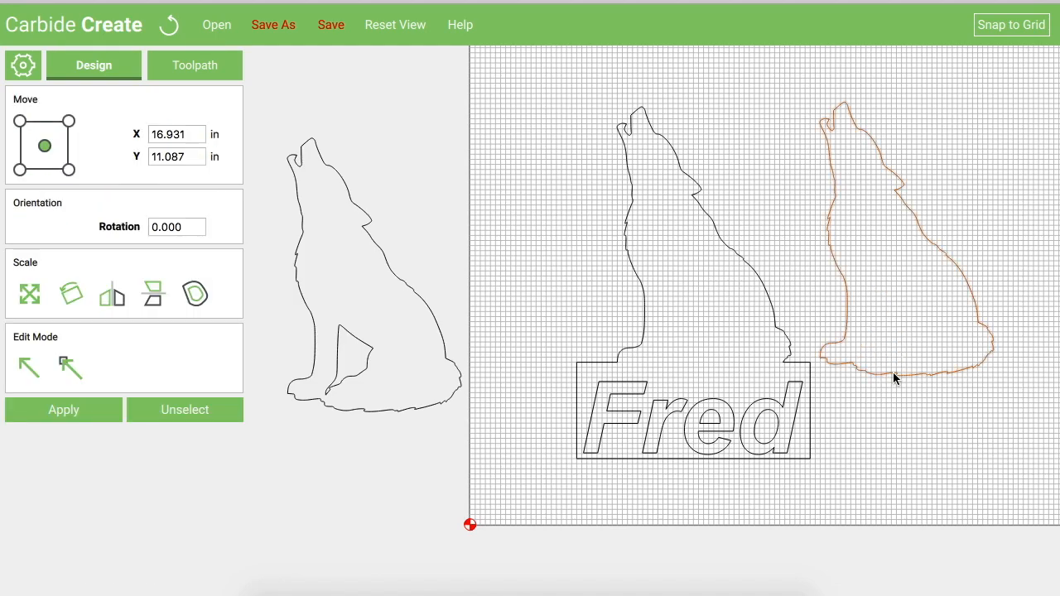
drag(901, 379, 678, 354)
scroll(659, 369, up, 5)
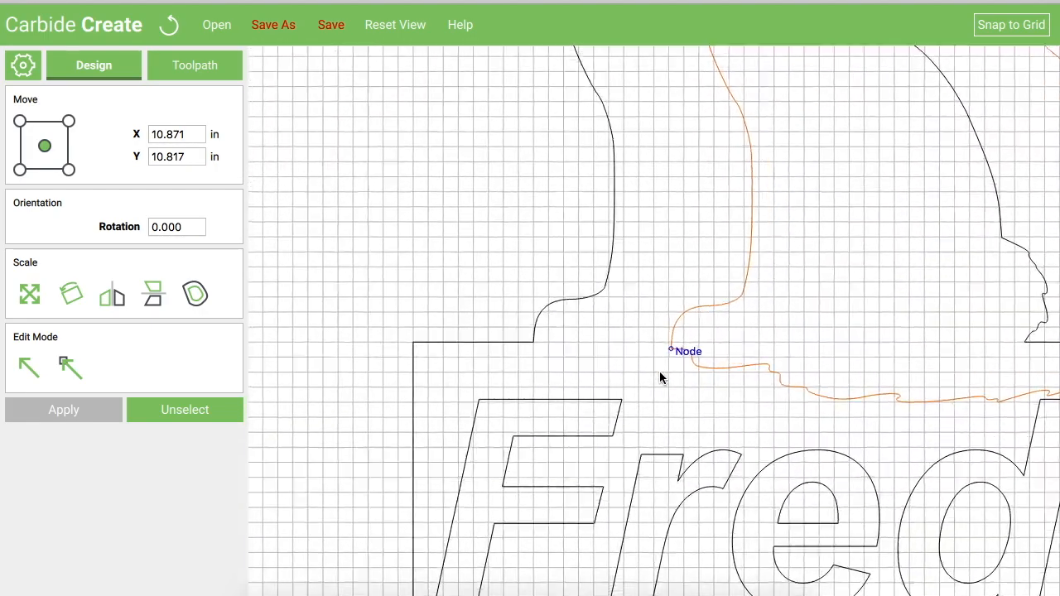
drag(674, 346, 513, 340)
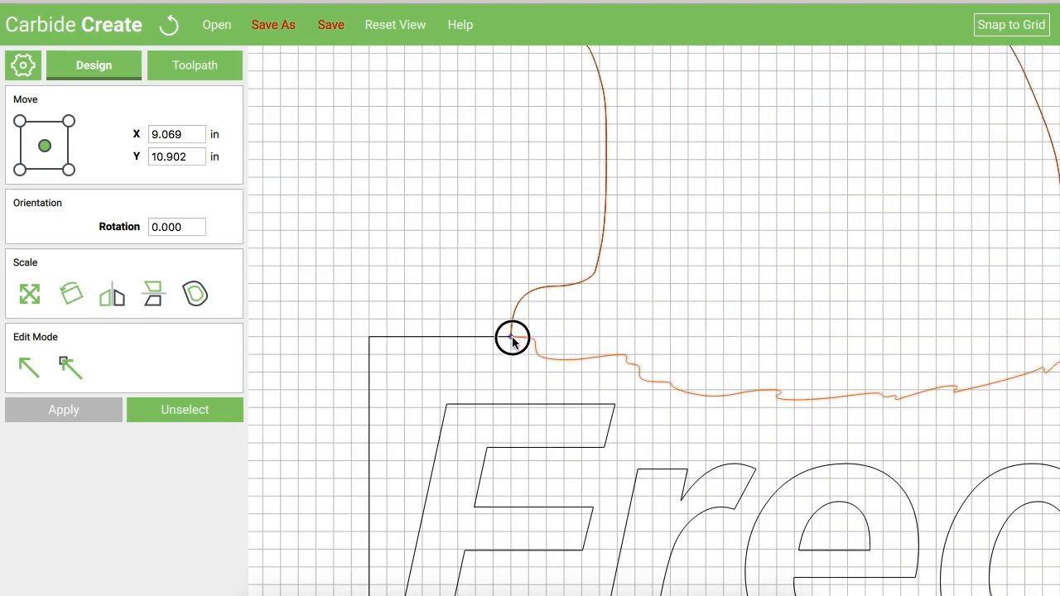
scroll(512, 335, down, 5)
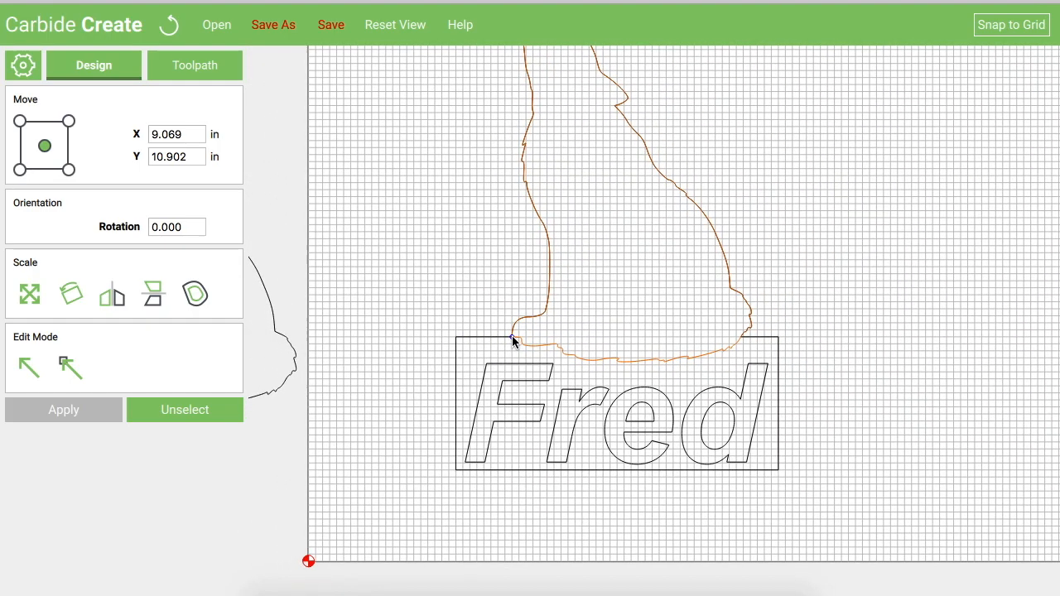
click(809, 224)
right_drag(810, 225, 800, 336)
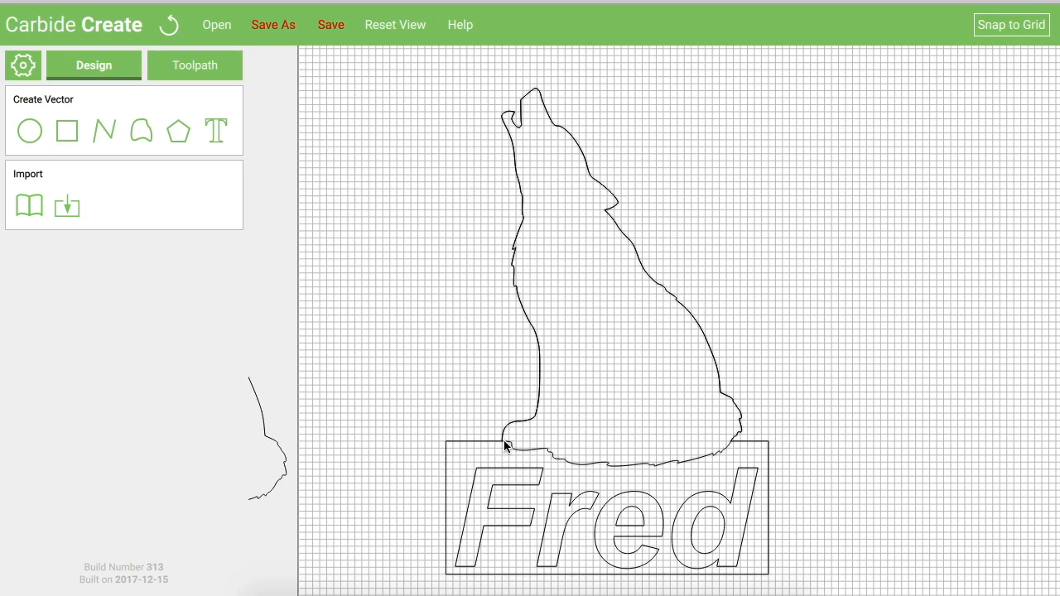
click(555, 454)
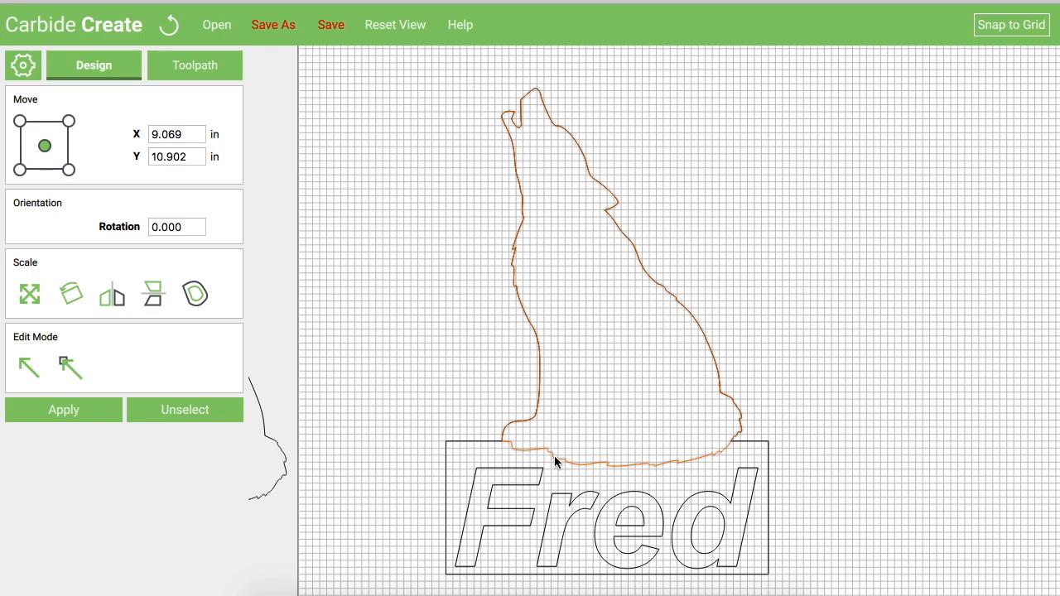
click(689, 238)
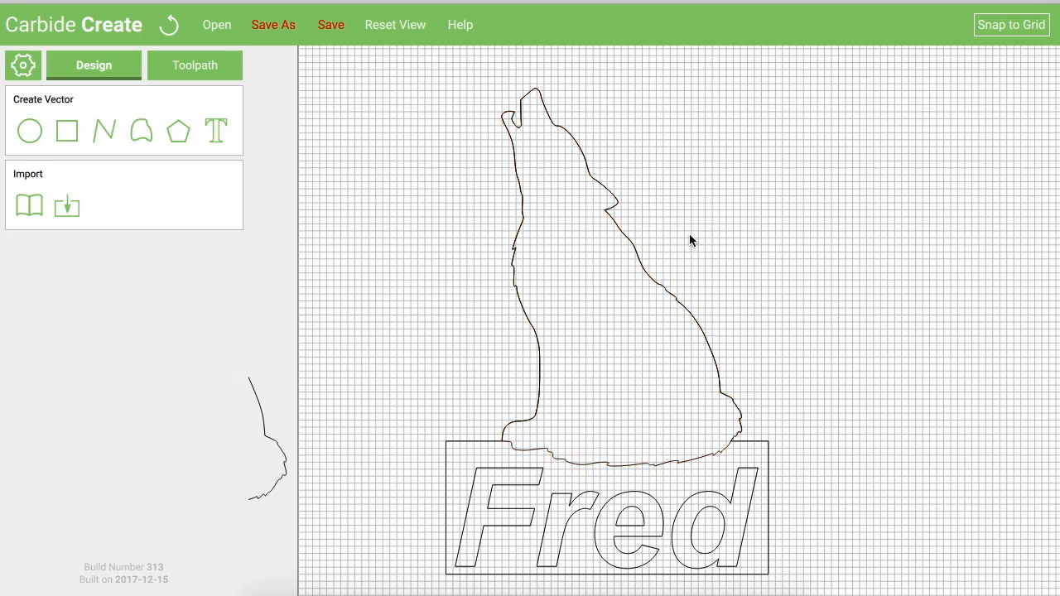
Offset the copied wolf outline 0.75 in to the inside.
click(604, 467)
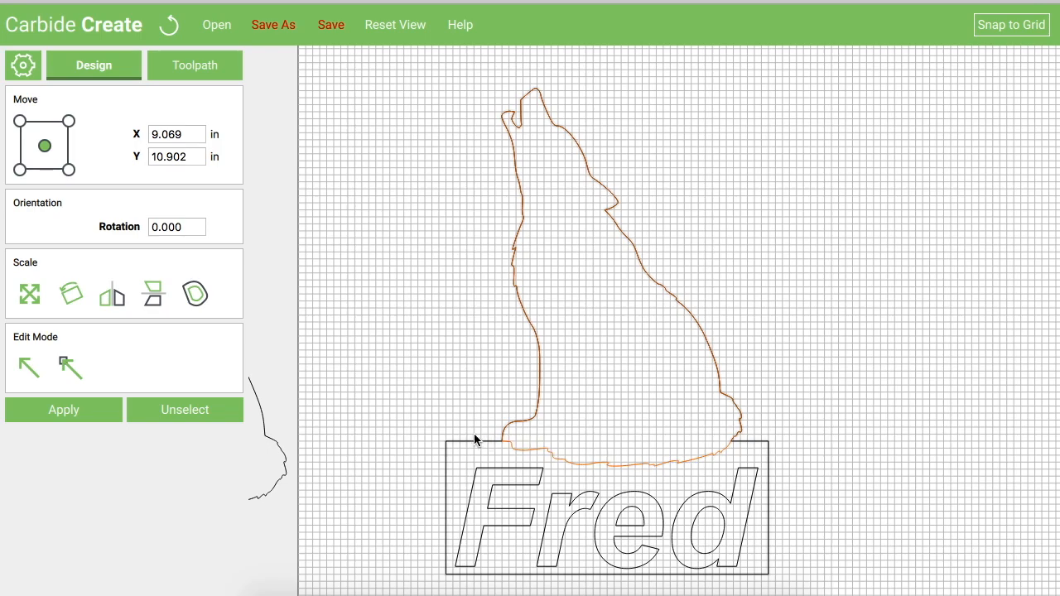
click(204, 301)
double_click(161, 123)
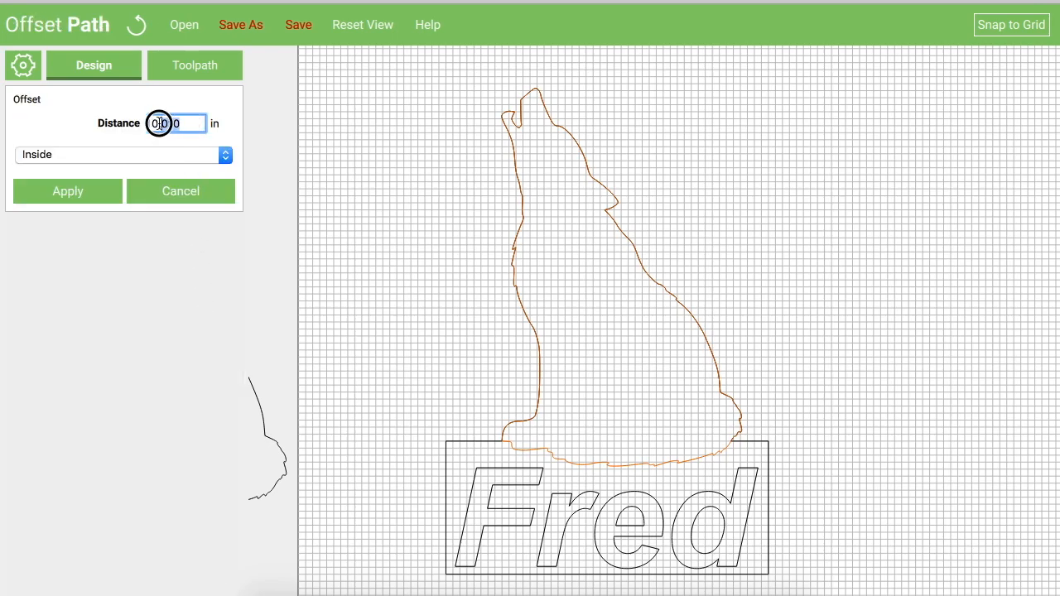
text(75)
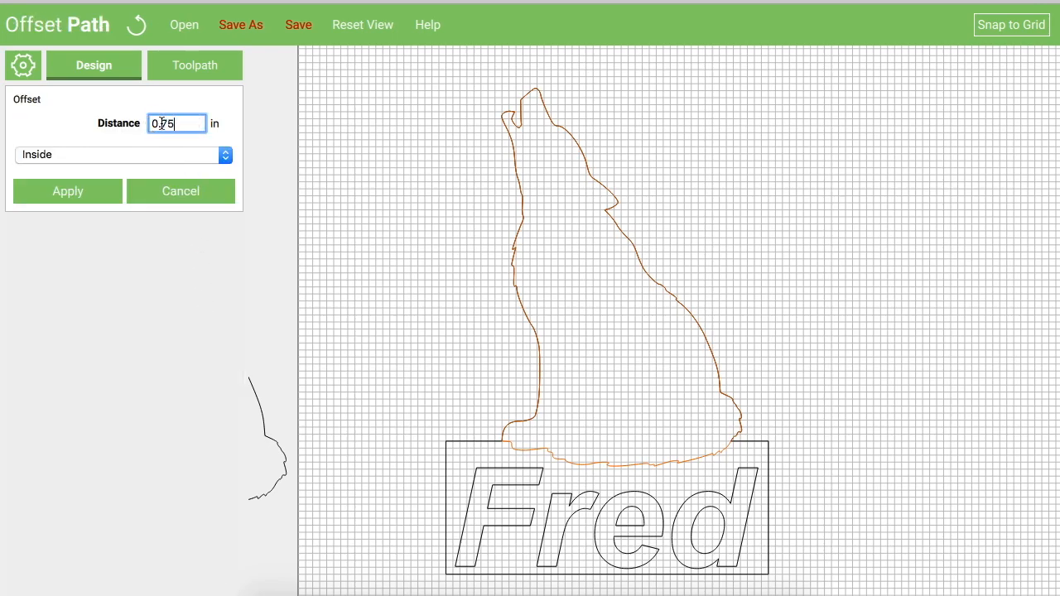
click(54, 193)
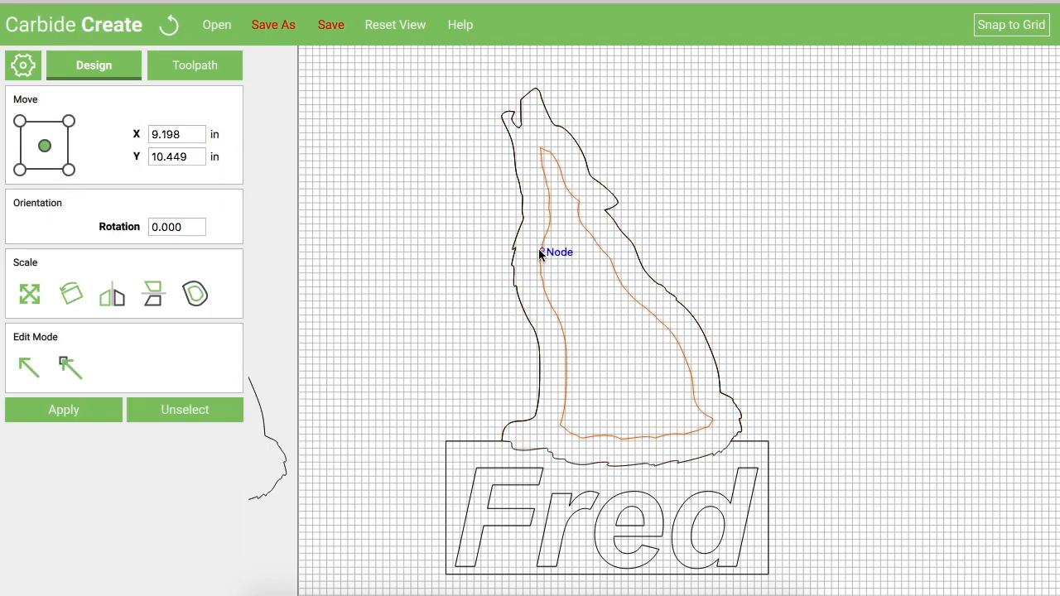
Offset the new inner wolf outline a further 0.5 in to the inside.
click(197, 303)
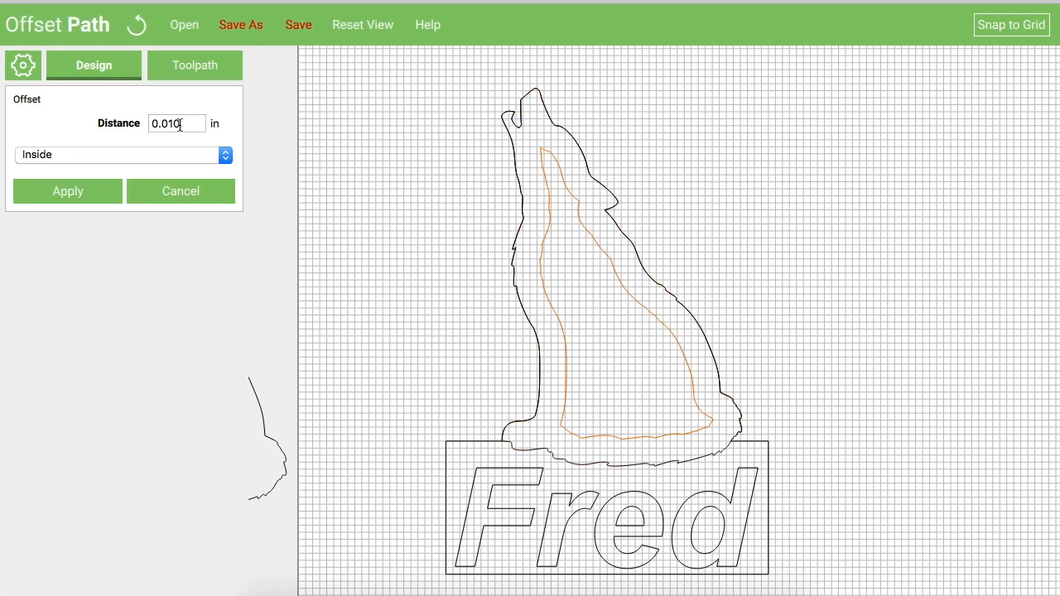
drag(153, 124, 180, 124)
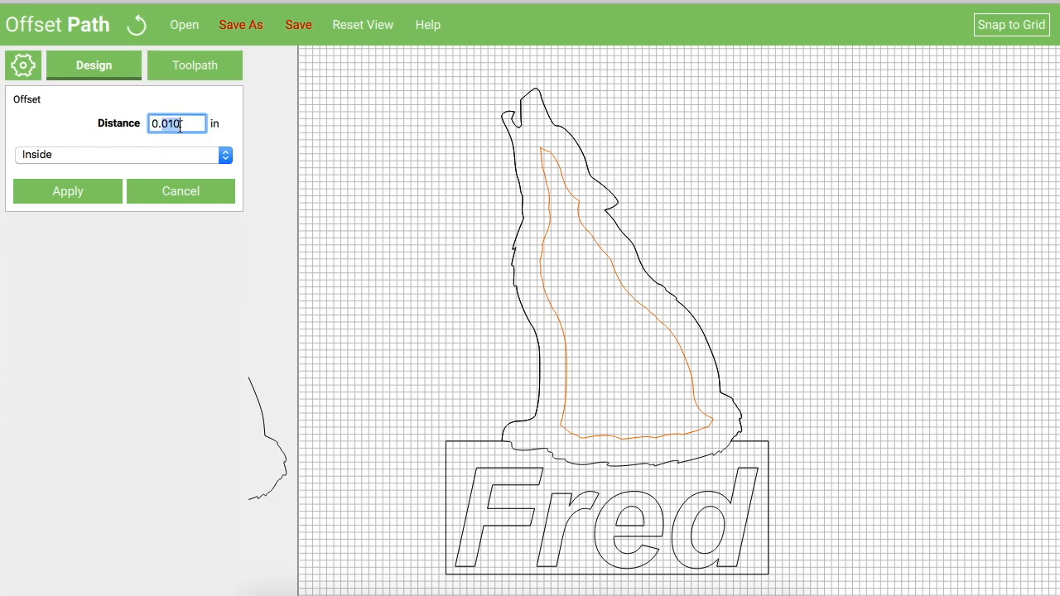
text(5)
click(52, 192)
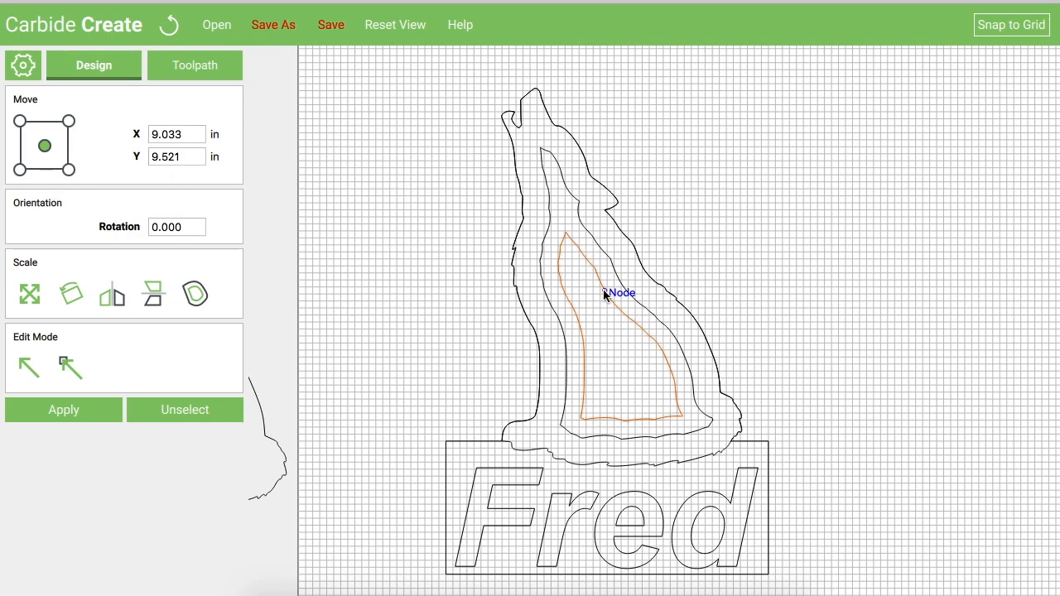
Delete the intermediate offset outline between the wolf's outer contour and the innermost offset.
click(810, 266)
click(659, 318)
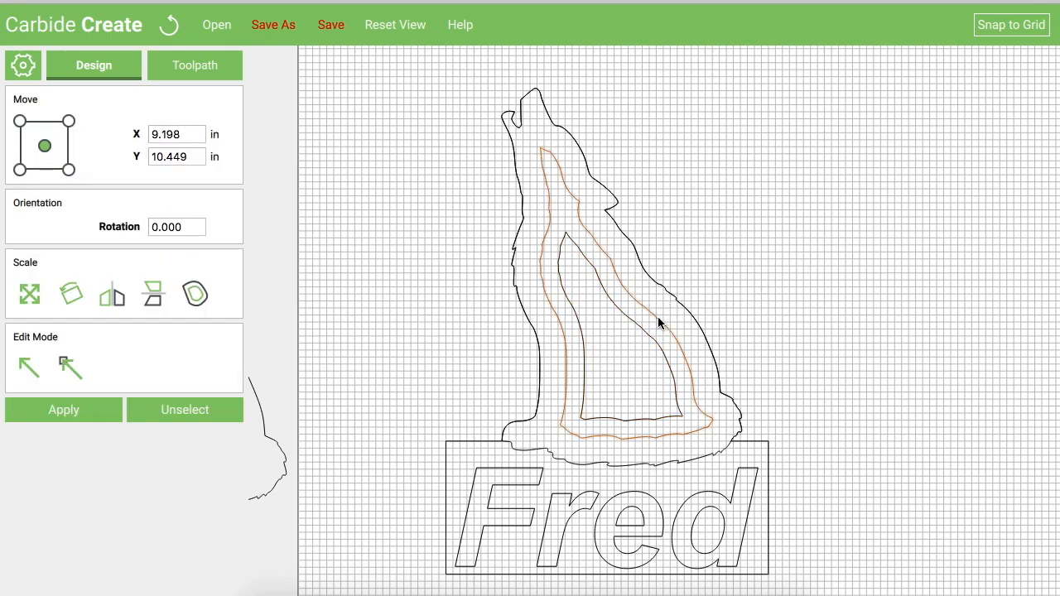
key(Delete)
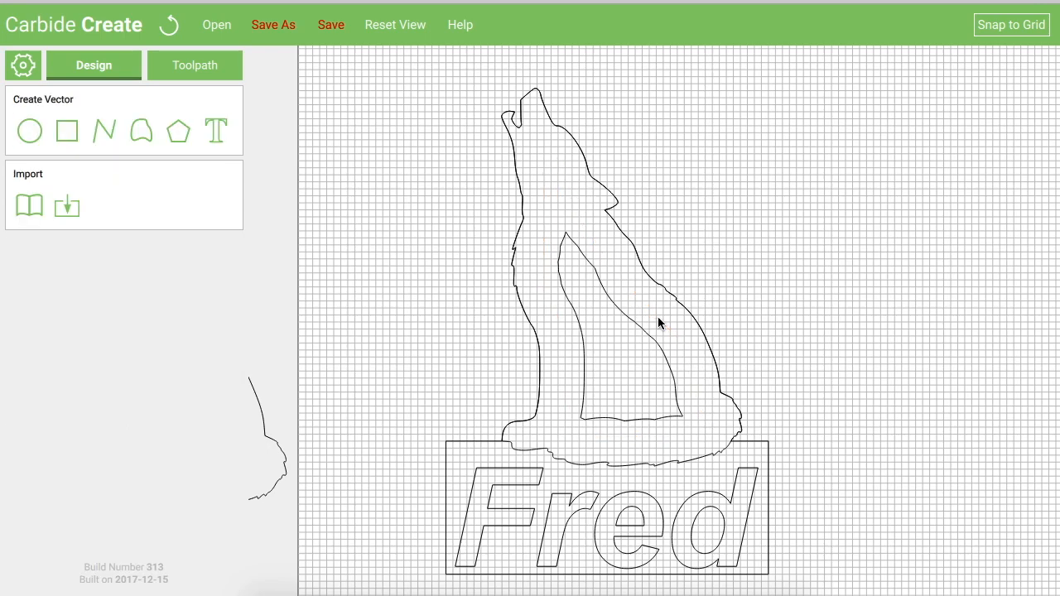
Offset the innermost wolf outline 0.25 in to the outside.
click(584, 345)
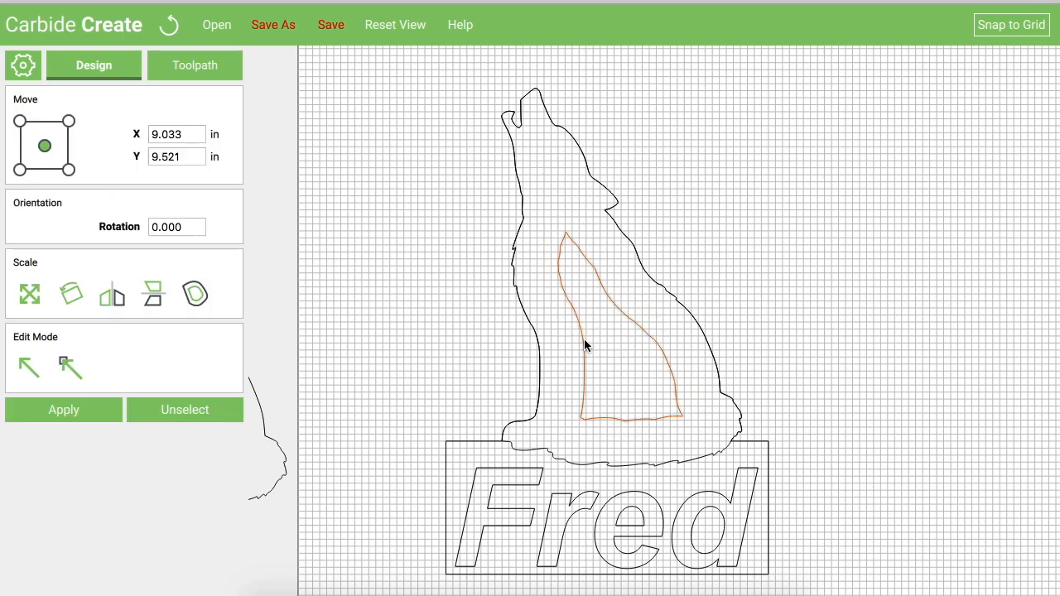
click(195, 295)
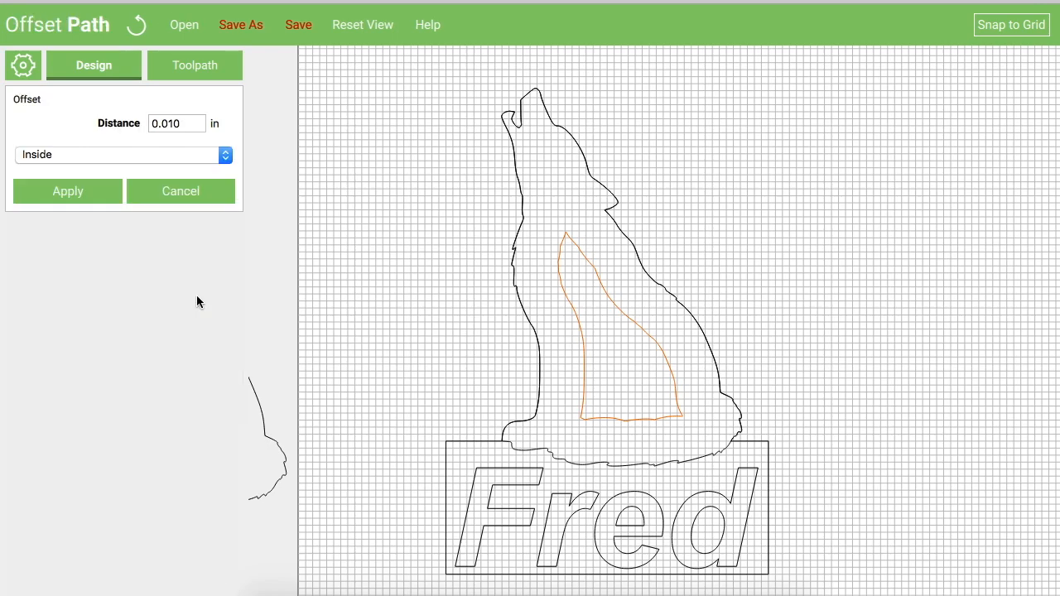
click(149, 154)
click(130, 169)
double_click(164, 123)
text(0.25)
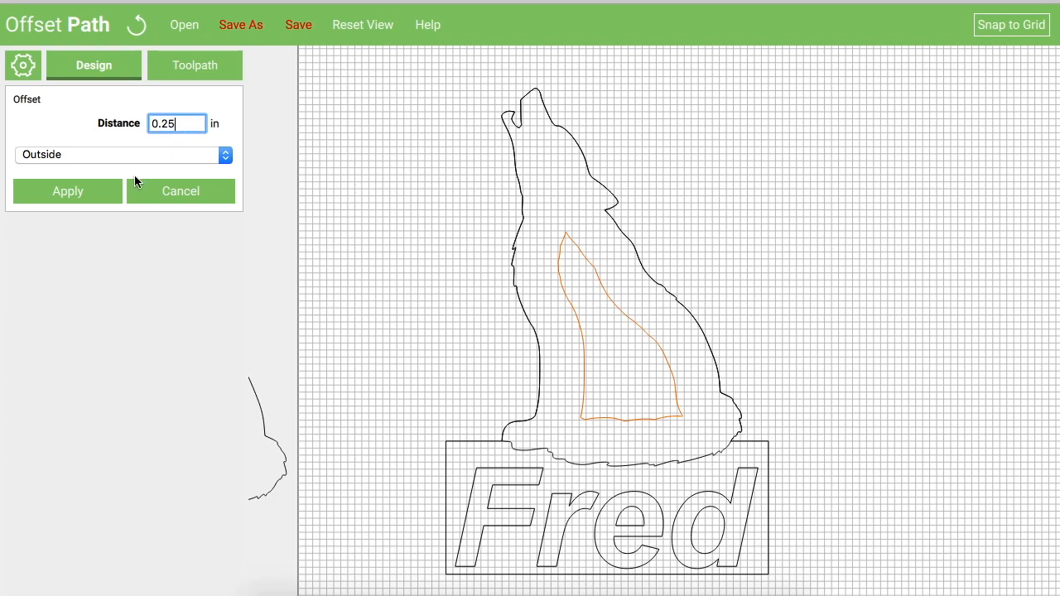
click(68, 191)
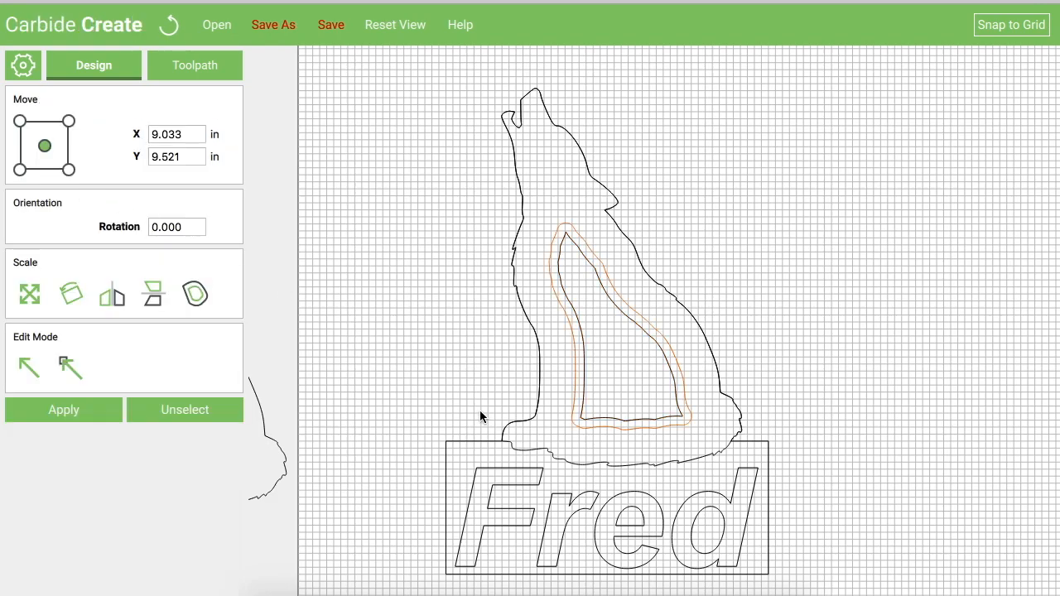
Offset the outer of the two nested cavity outlines 0.002 in to the inside.
click(810, 331)
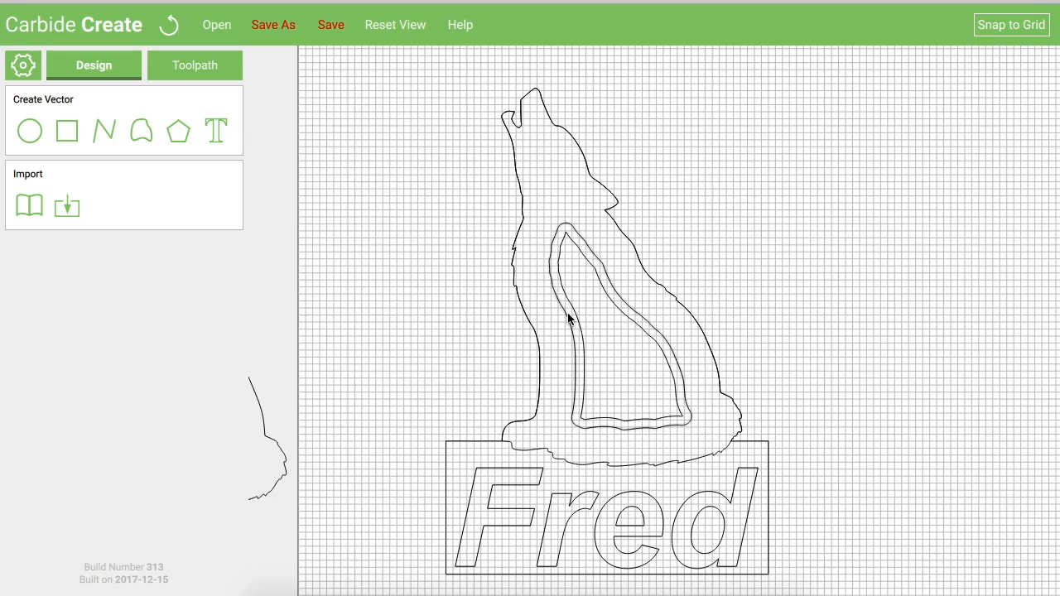
scroll(573, 346, up, 3)
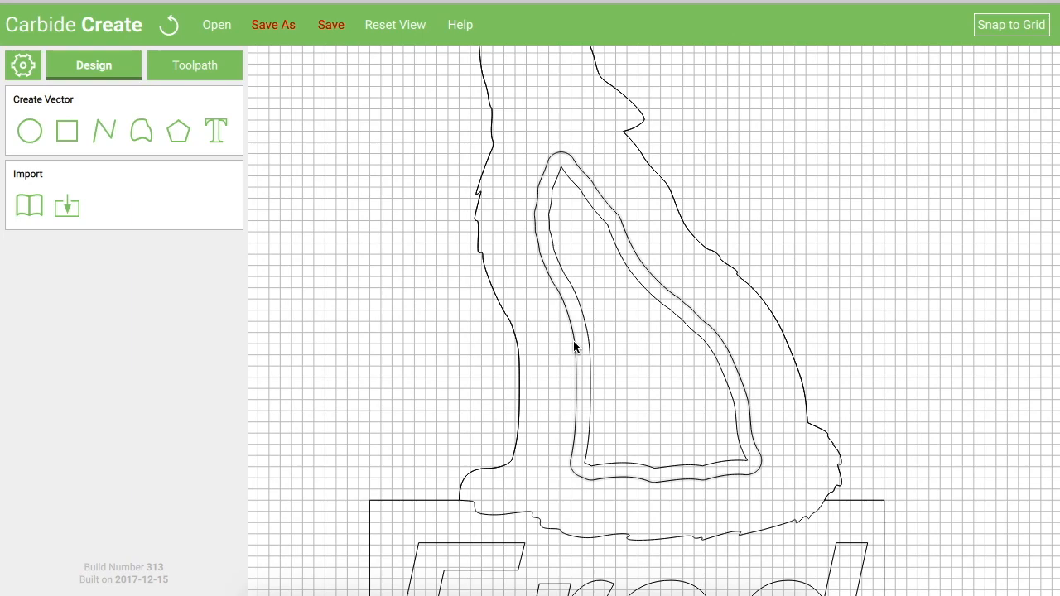
click(574, 342)
click(548, 264)
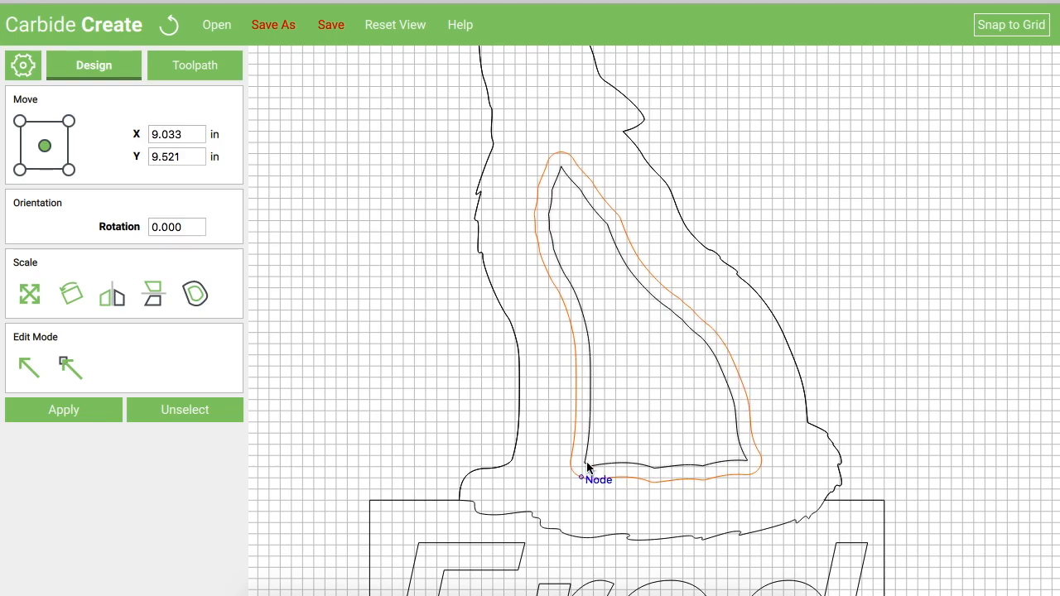
click(196, 293)
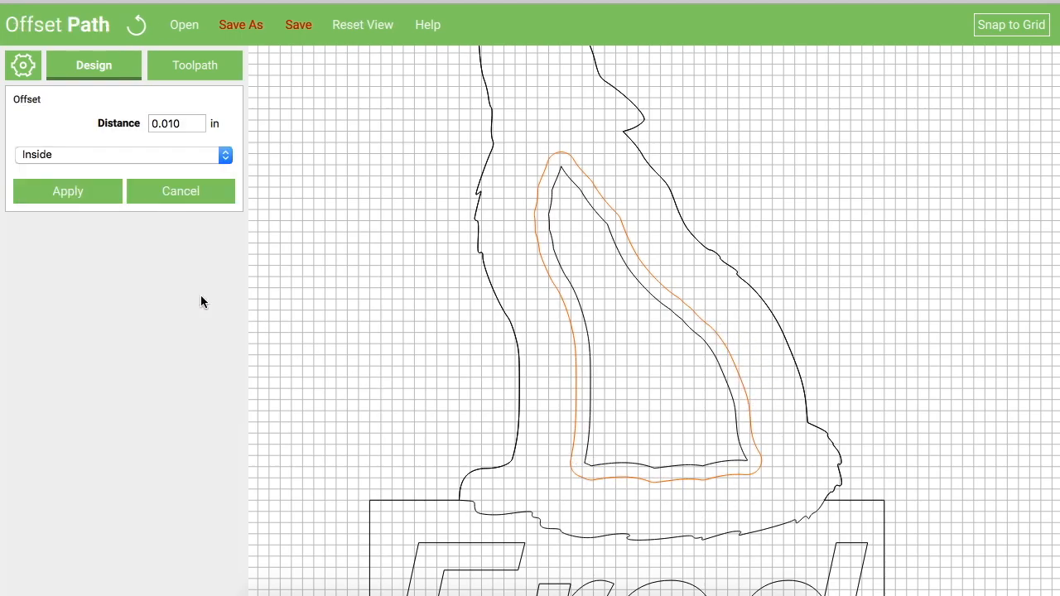
drag(170, 123, 178, 124)
text(02)
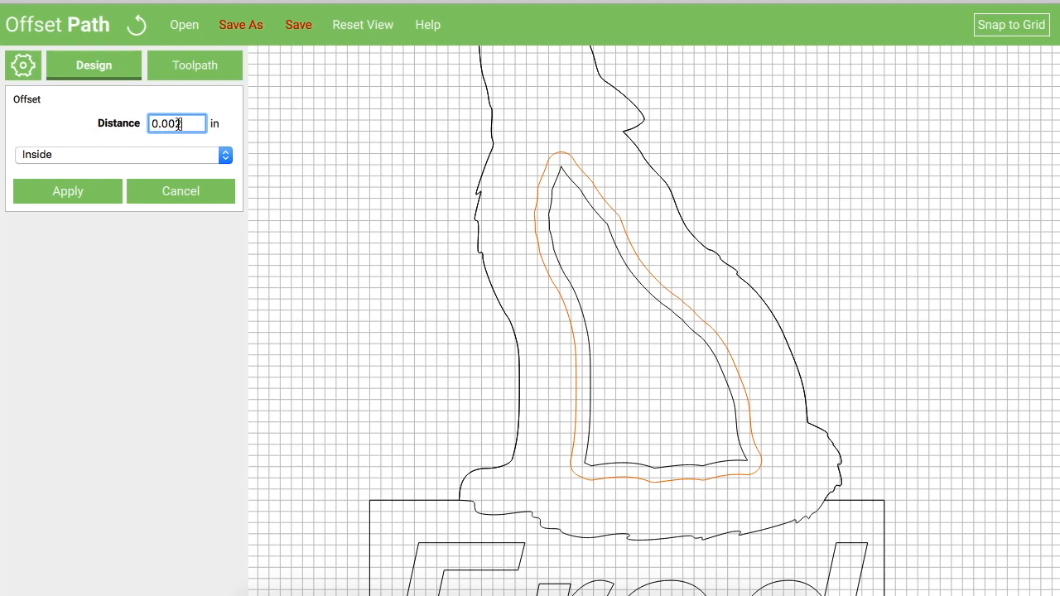
click(63, 192)
Move the new 0.002 in offset outline clear of the wolf to about X 2.45, Y 22.05 in and deselect it.
scroll(560, 256, up, 10)
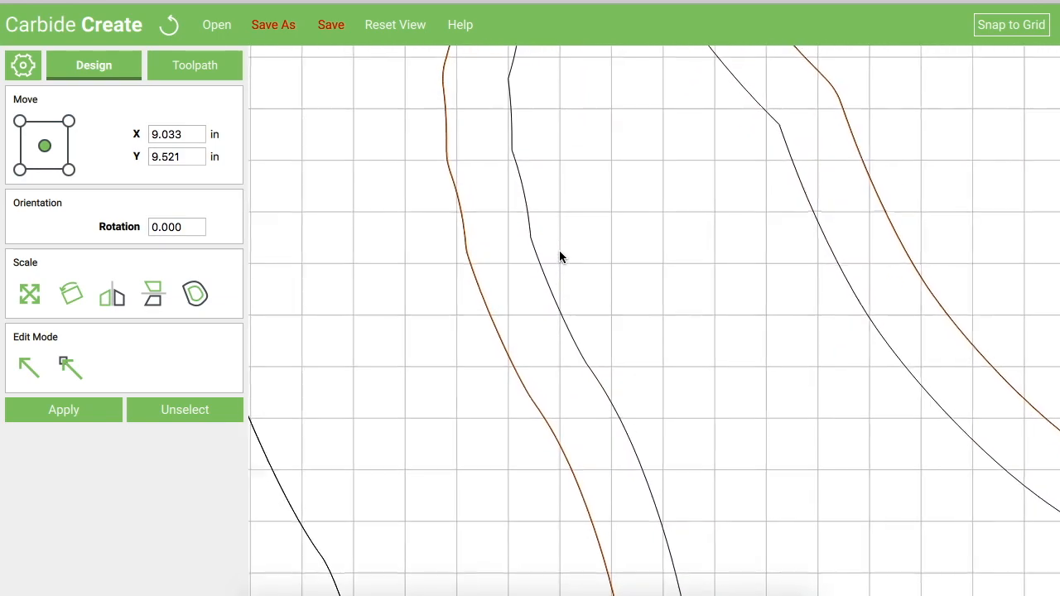
right_drag(574, 242, 795, 116)
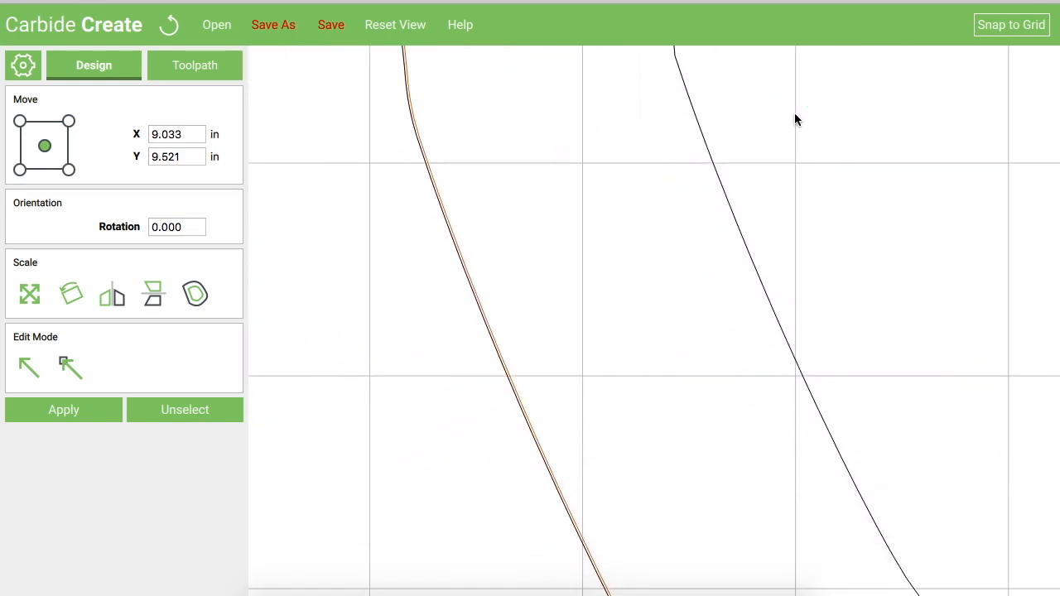
drag(456, 240, 228, 336)
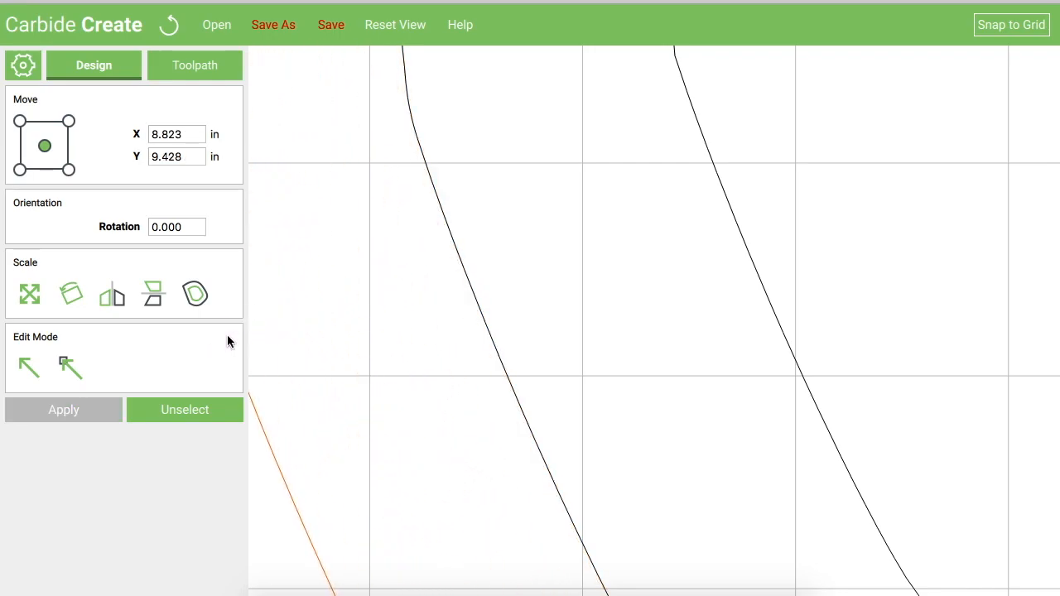
scroll(386, 372, down, 8)
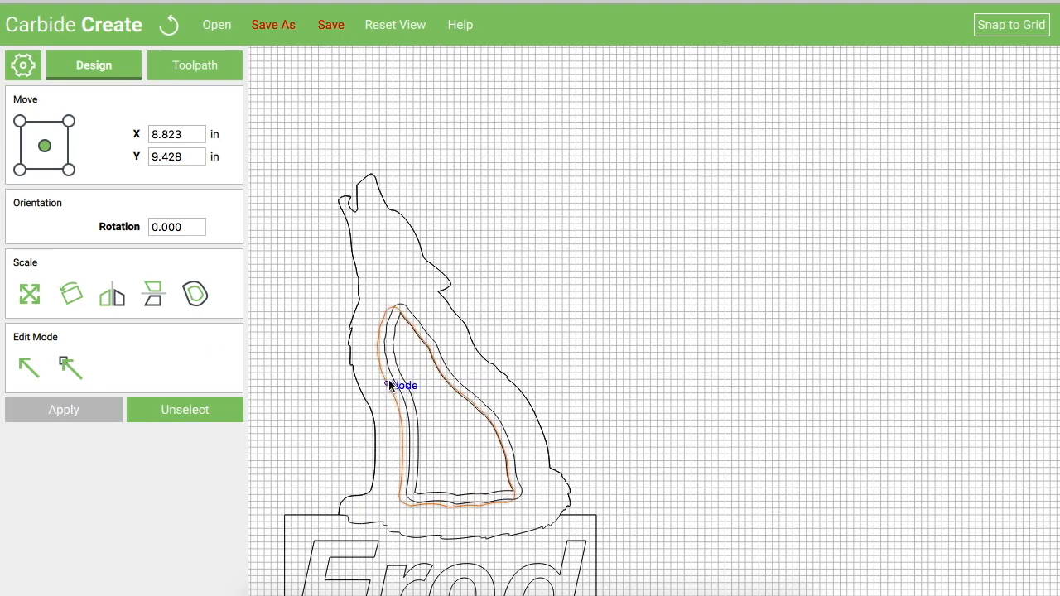
drag(390, 383, 461, 138)
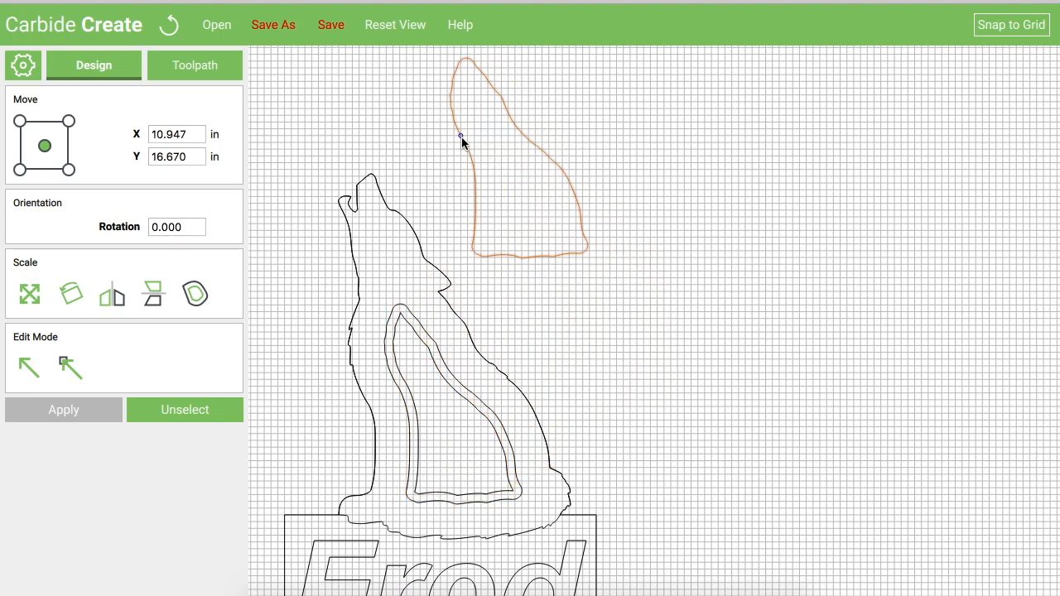
scroll(412, 208, down, 5)
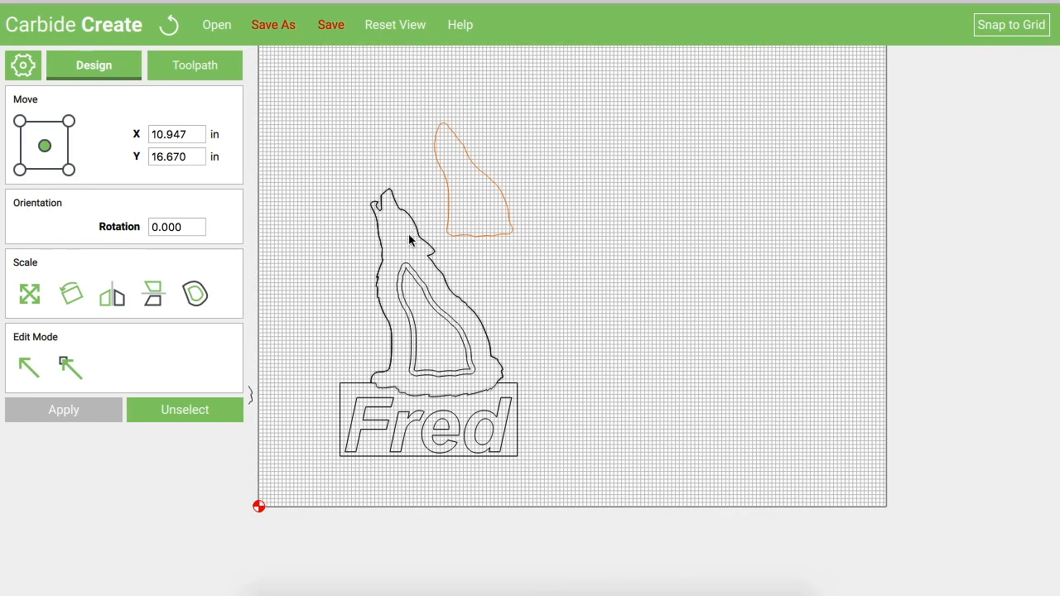
drag(449, 237, 281, 128)
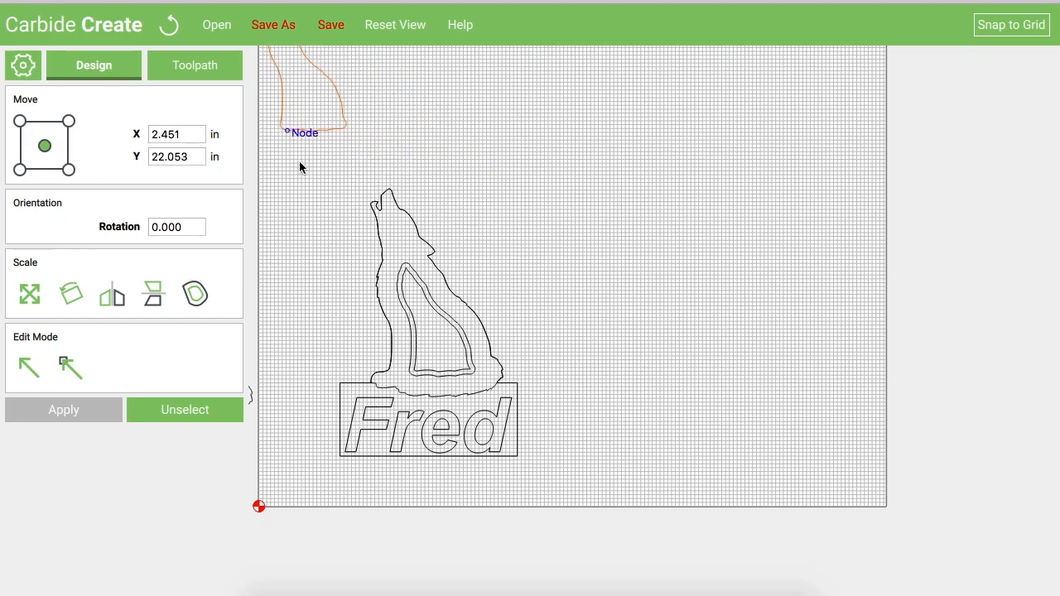
drag(318, 182, 351, 196)
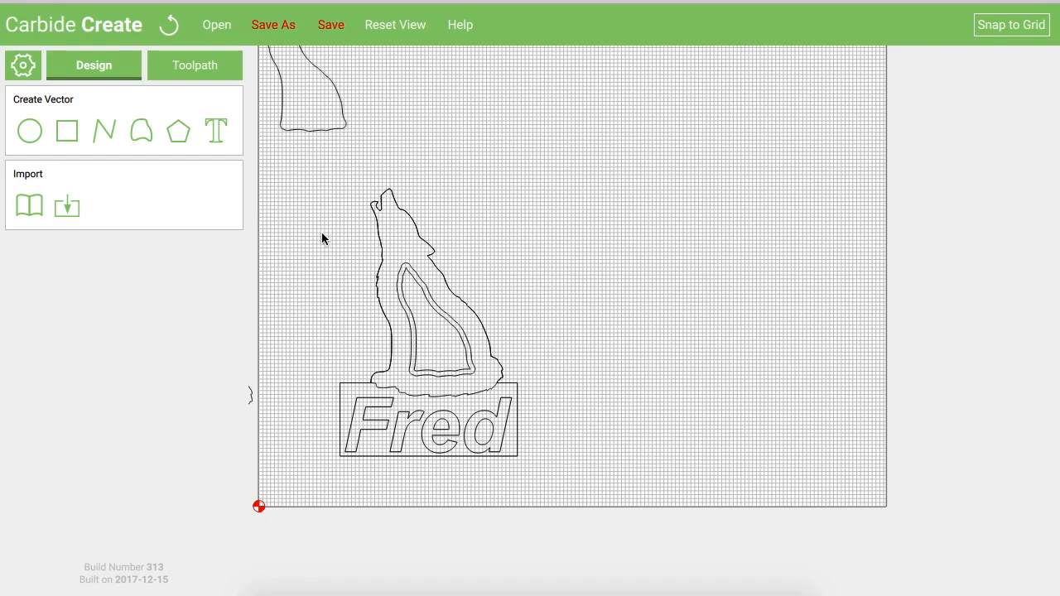
Duplicate the merged wolf and base outline and place the copy just right of the original.
click(340, 408)
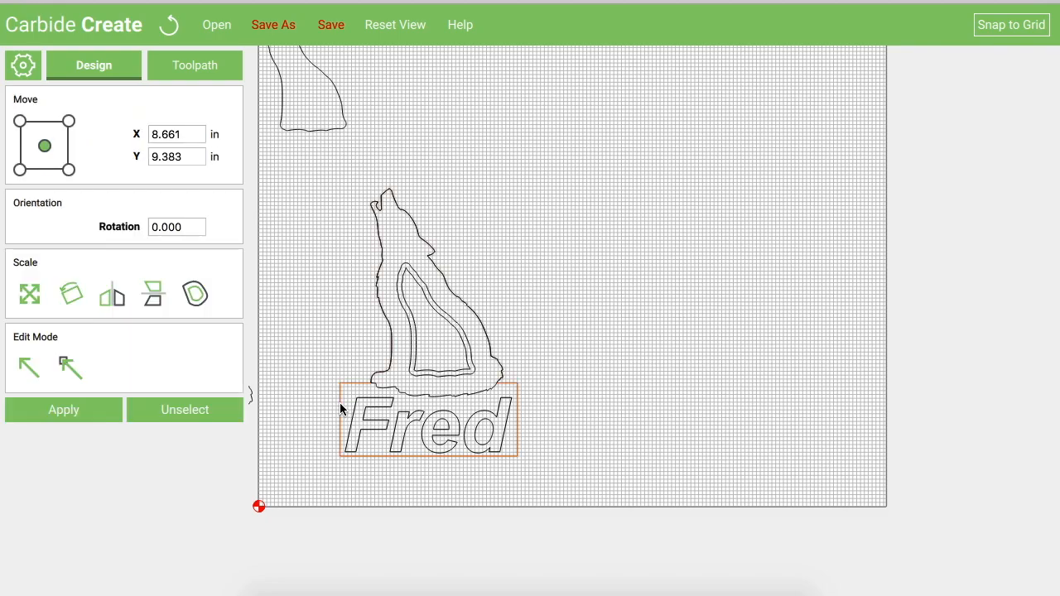
key(super+d)
click(525, 383)
drag(525, 383, 708, 384)
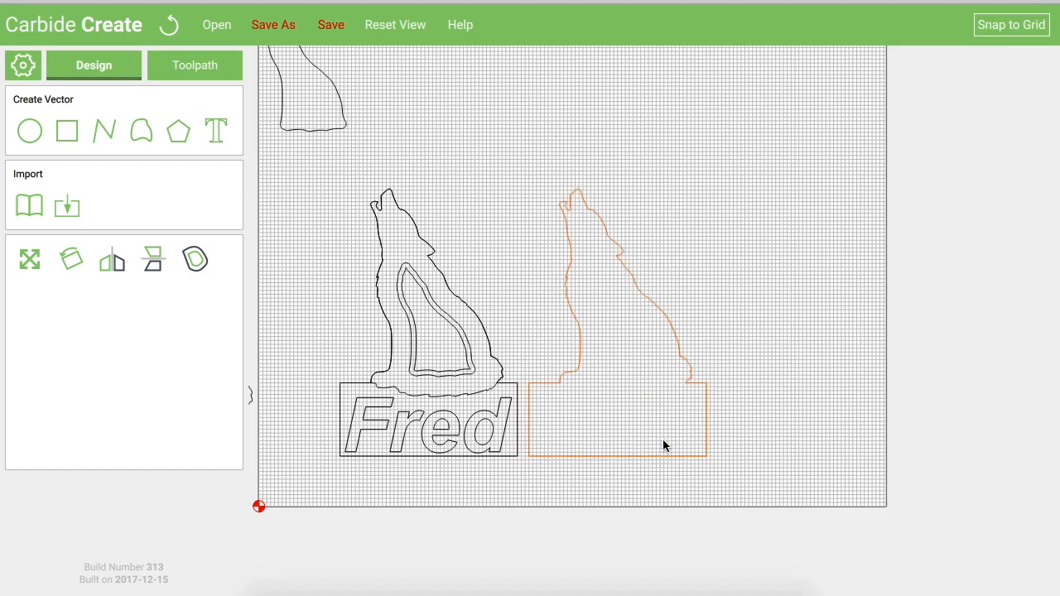
Draw a circle of about 0.197 in radius below the copied base's lower-left corner.
scroll(532, 485, up, 5)
scroll(533, 485, up, 4)
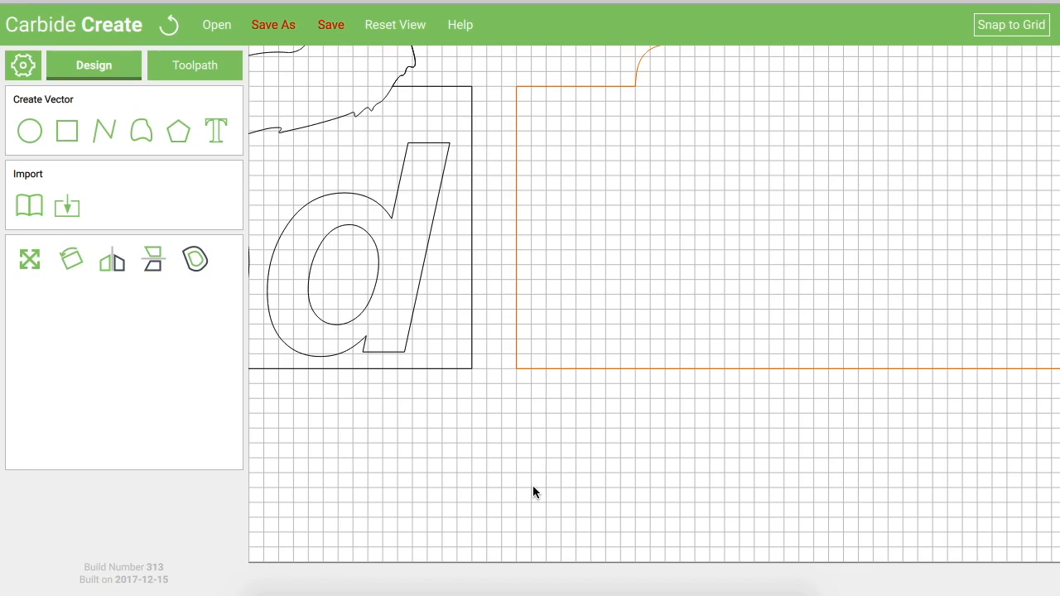
click(30, 132)
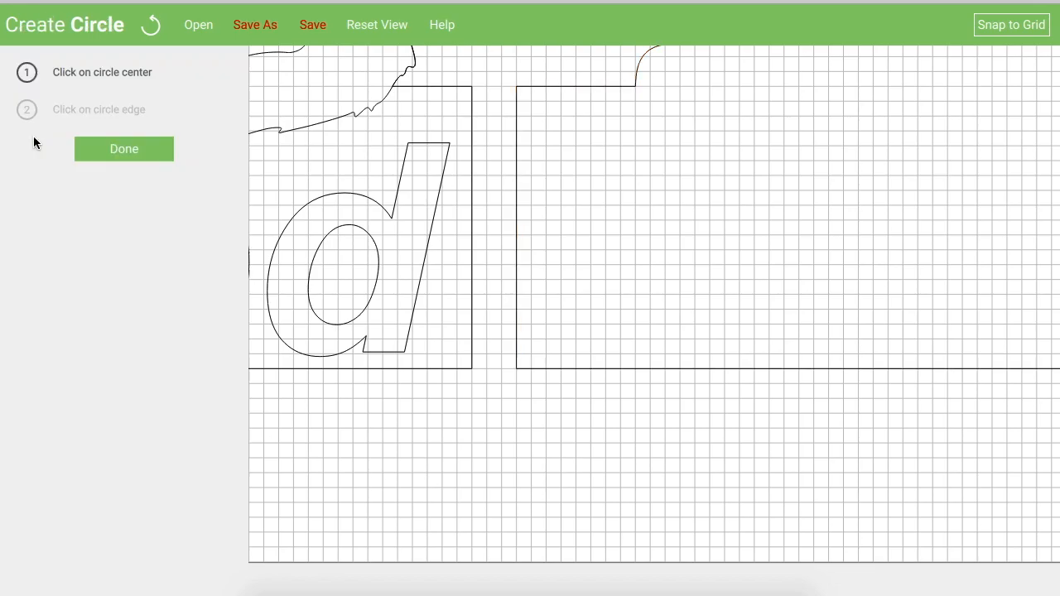
click(590, 474)
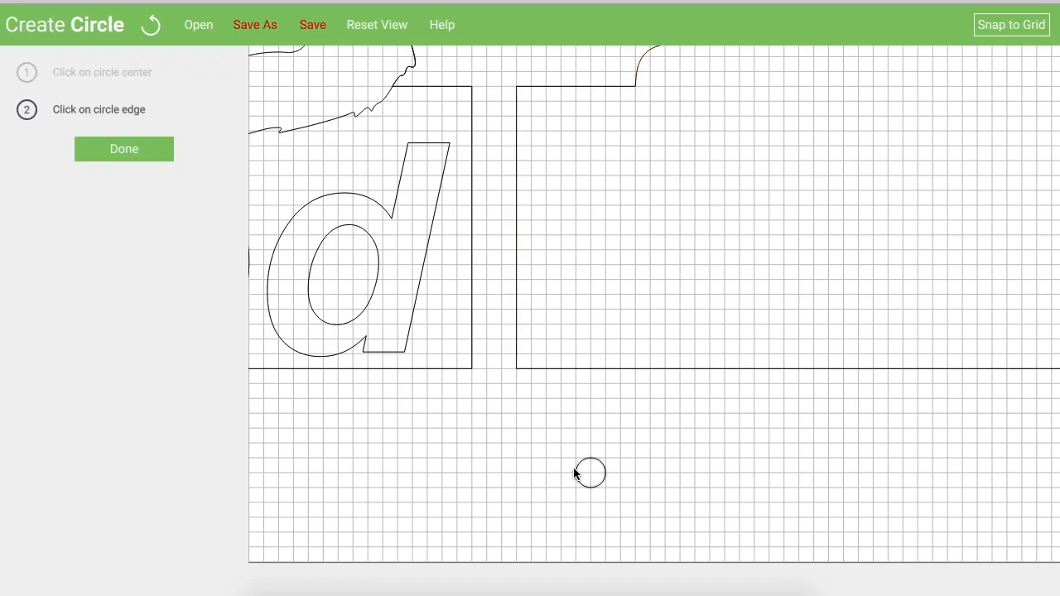
click(574, 472)
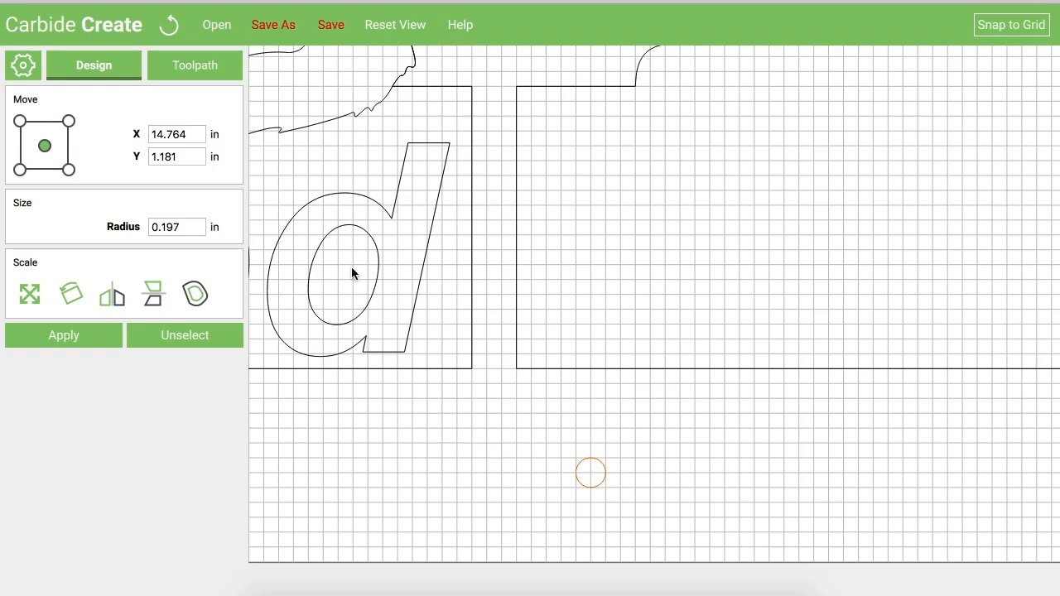
Scale the circle to a width and height of 0.125 in.
click(29, 294)
drag(177, 201, 156, 200)
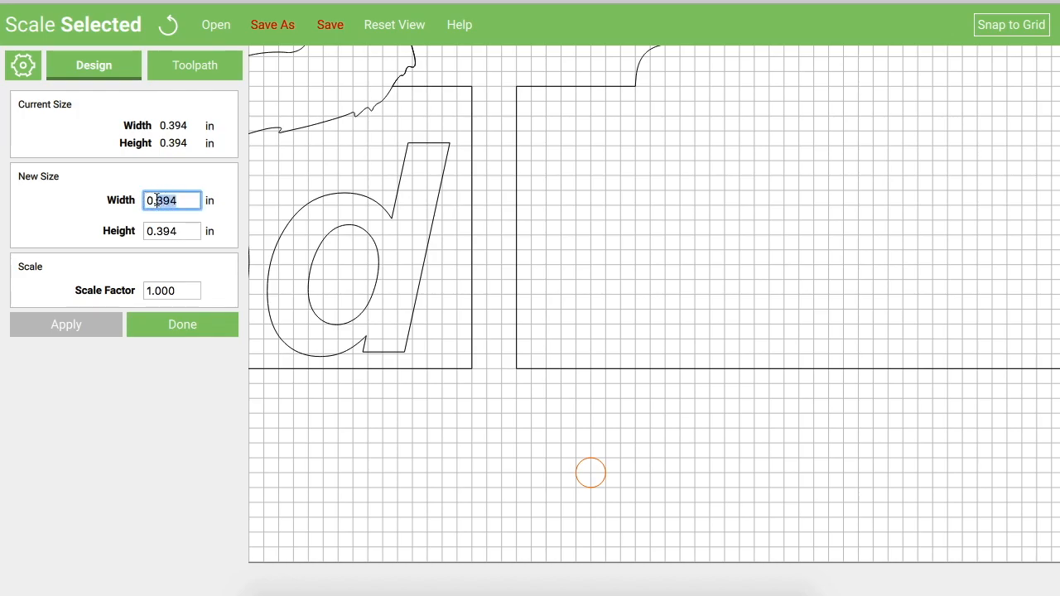
text(125)
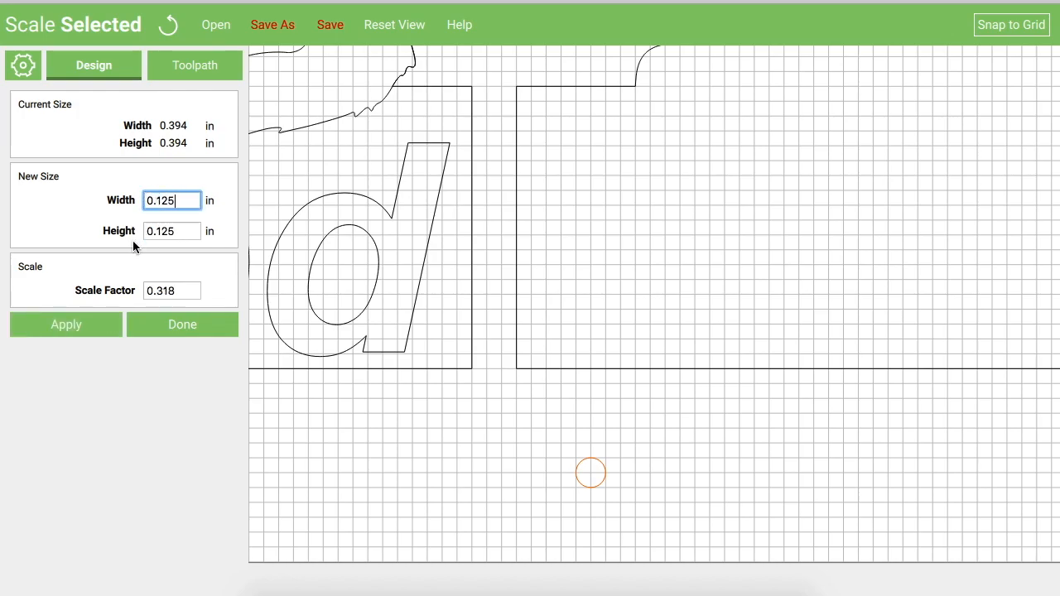
click(57, 328)
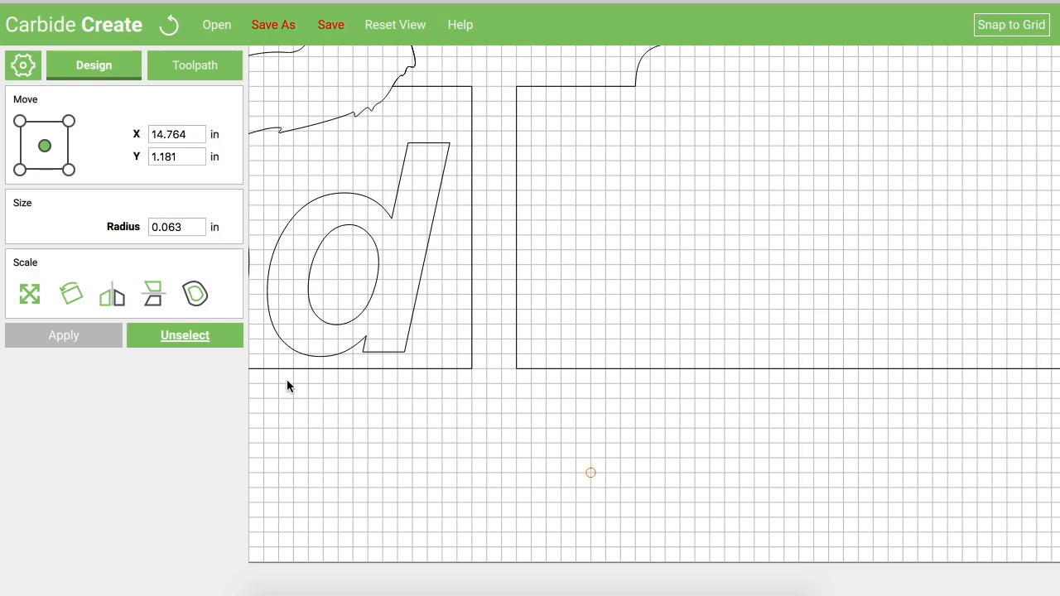
Scale the circle to a width and height of 0.27 in.
click(30, 294)
click(157, 201)
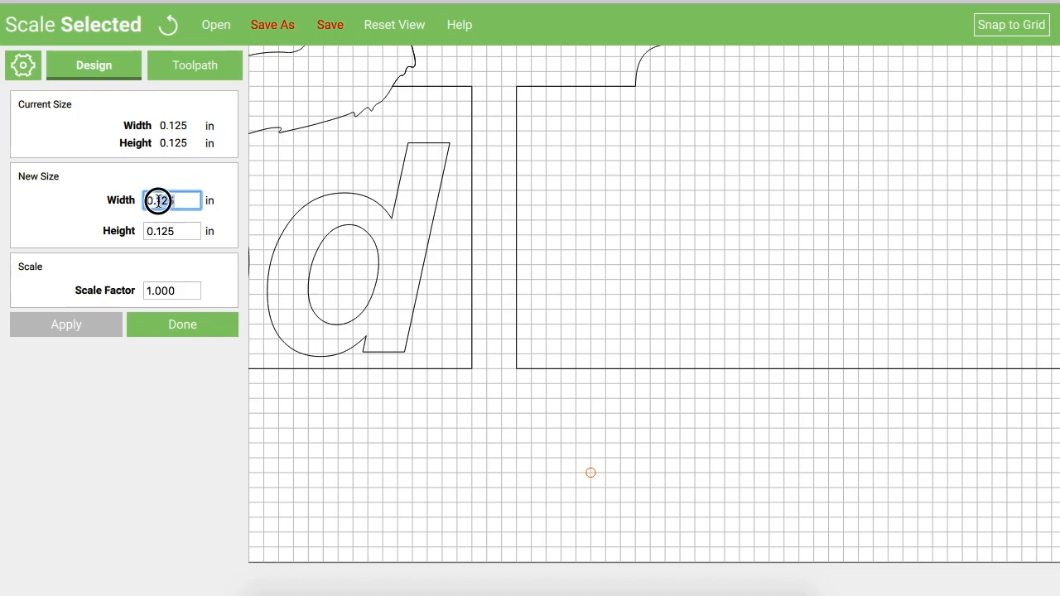
double_click(158, 201)
click(176, 202)
drag(177, 202, 157, 204)
text(2)
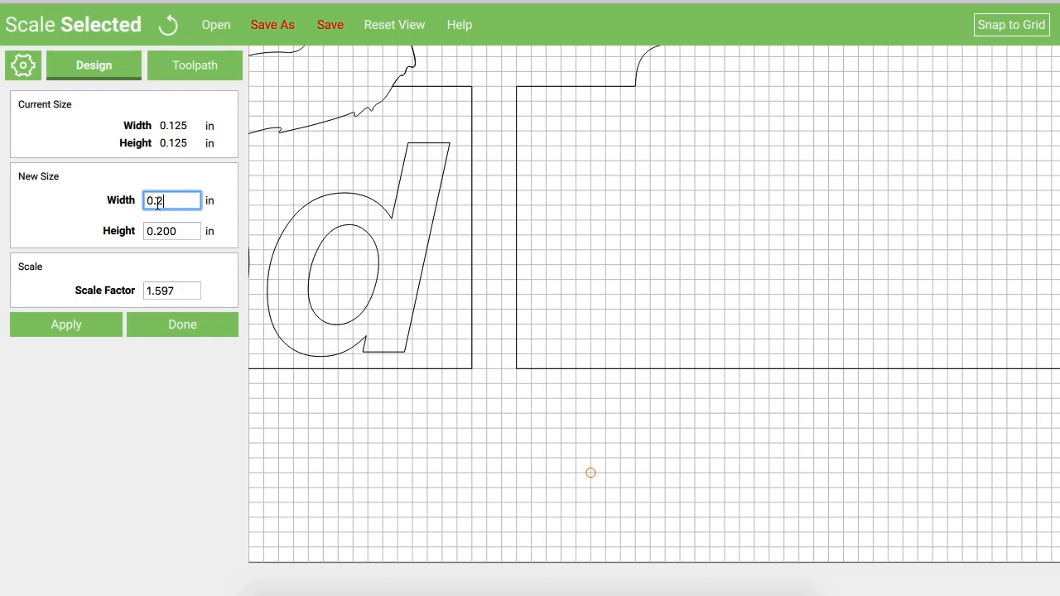
text(7)
click(58, 328)
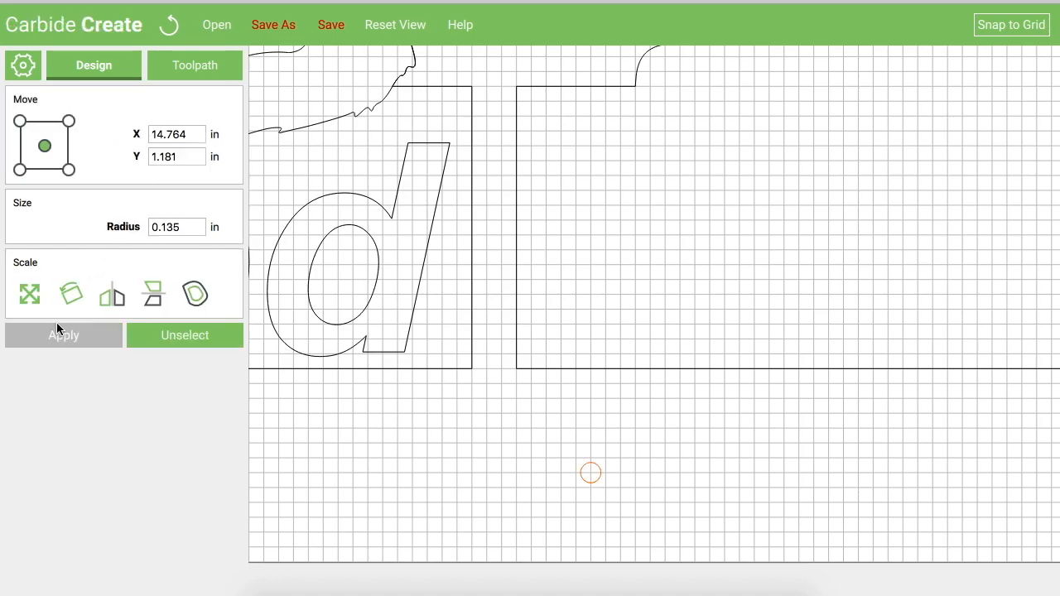
Place the circle in the copied base's lower-left corner with grid snapping off, and duplicate it into the upper-left corner.
drag(590, 473, 542, 353)
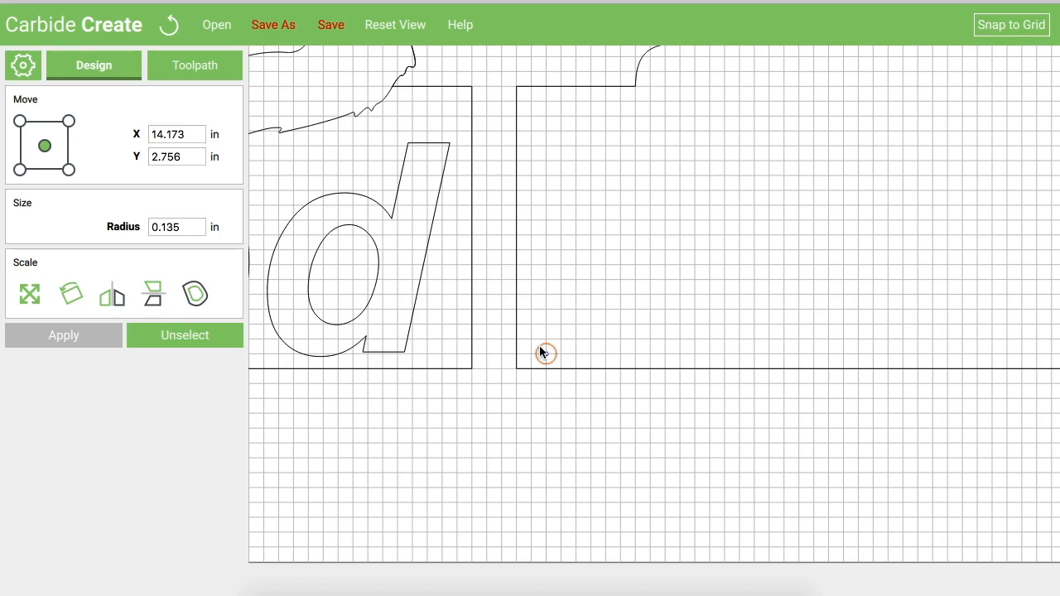
click(1001, 27)
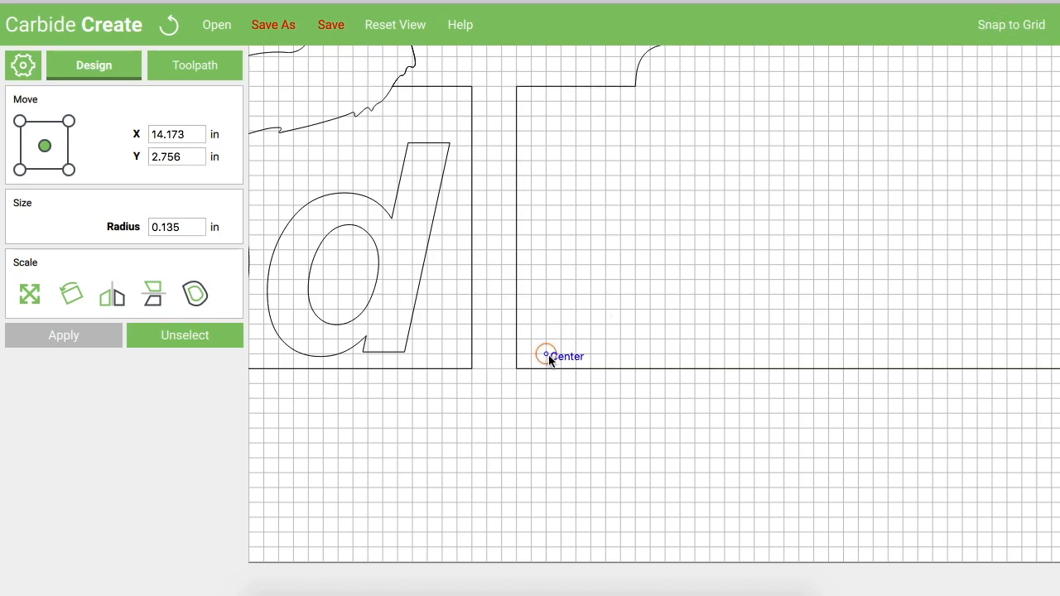
drag(548, 358, 538, 354)
click(538, 350)
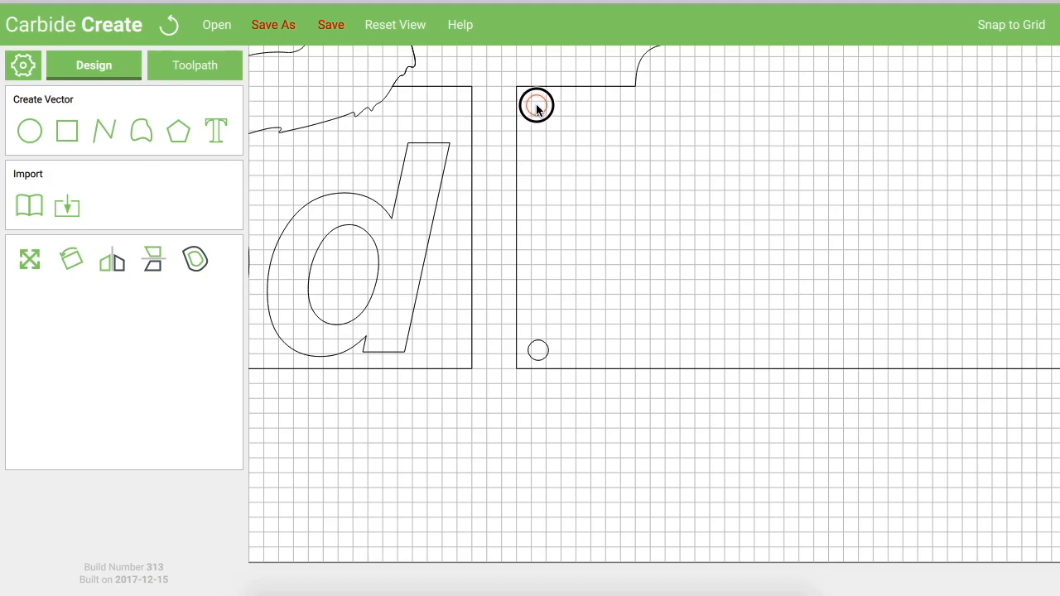
Duplicate the upper-left screw-hole circle and place the copy in the copied base's upper-right corner.
scroll(536, 105, down, 5)
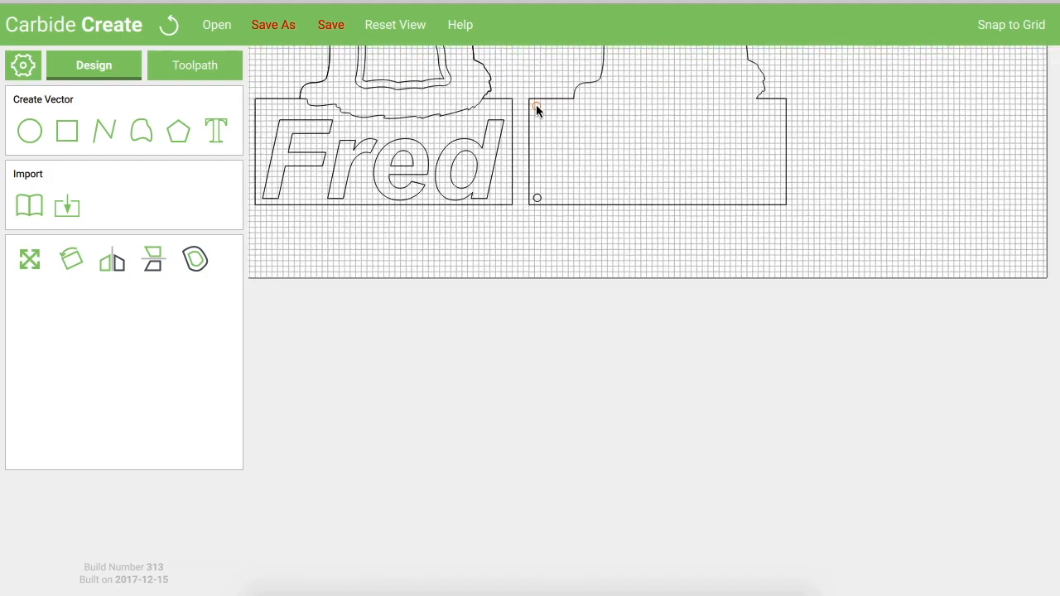
key(super+d)
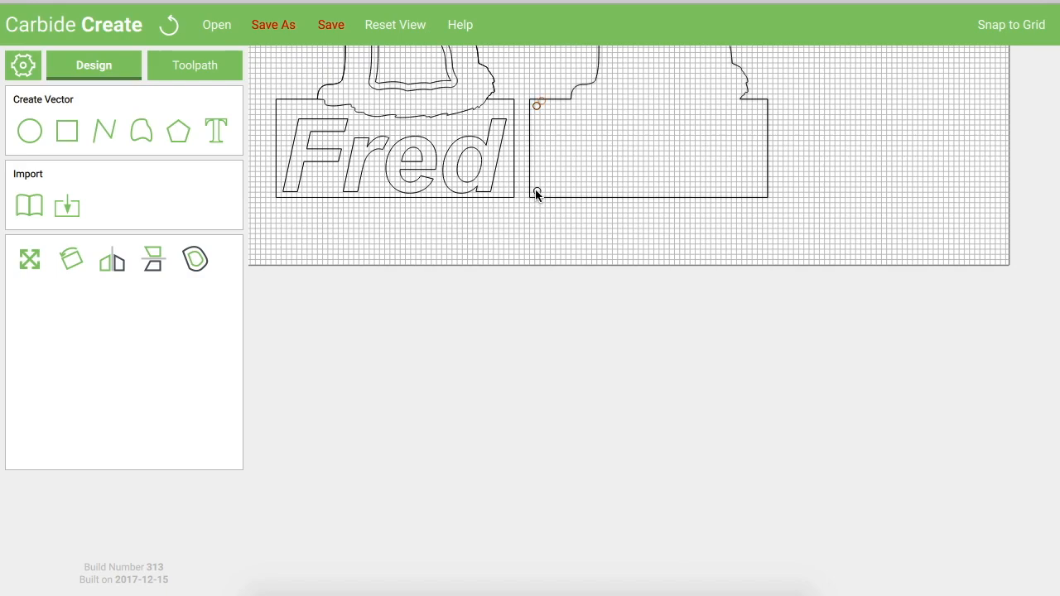
drag(546, 103, 757, 122)
scroll(757, 122, up, 5)
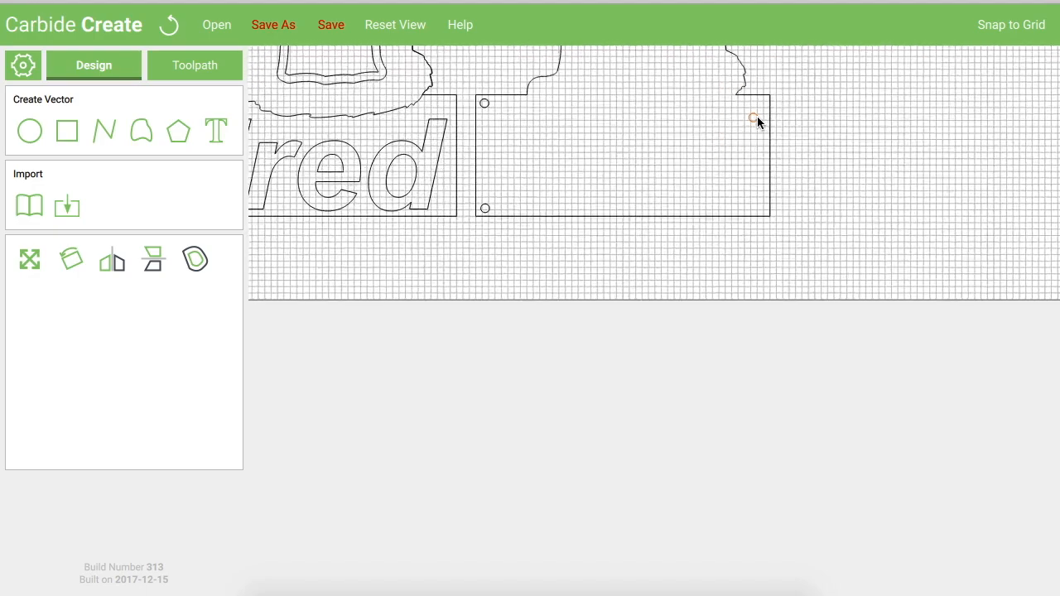
drag(749, 122, 771, 88)
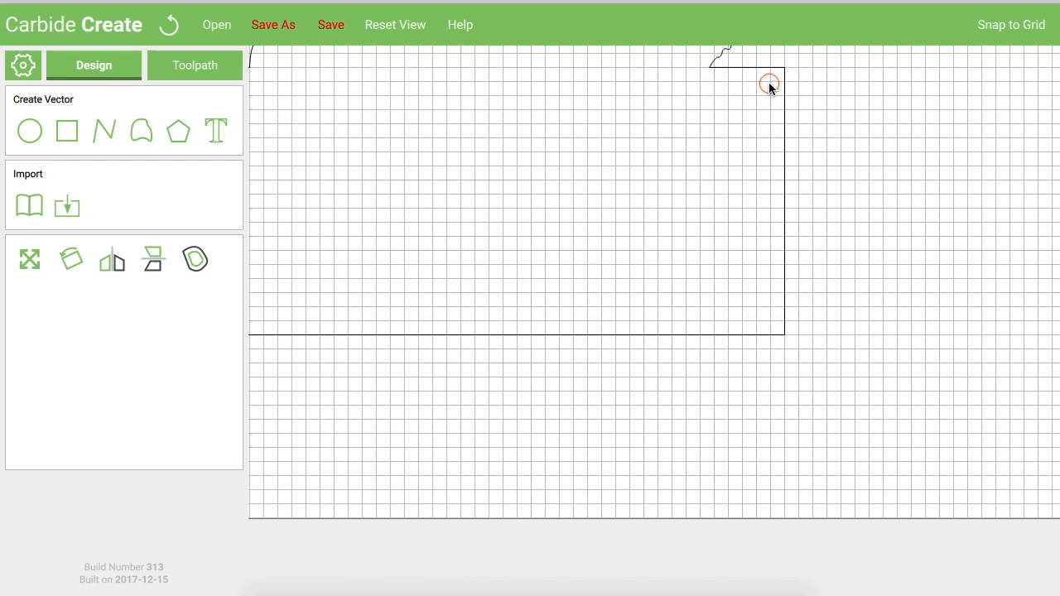
Duplicate the upper-right circle and place the copy in the copied base's lower-right corner.
key(super+d)
drag(787, 68, 769, 323)
scroll(689, 396, down, 5)
scroll(689, 395, down, 3)
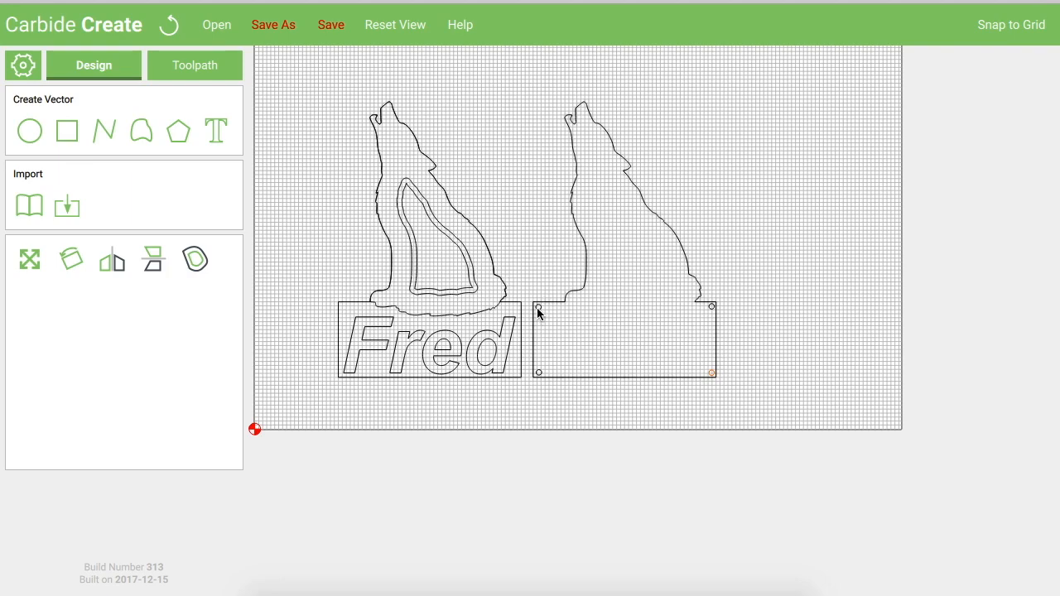
Group the copied wolf panel outline with its four corner screw holes.
click(708, 404)
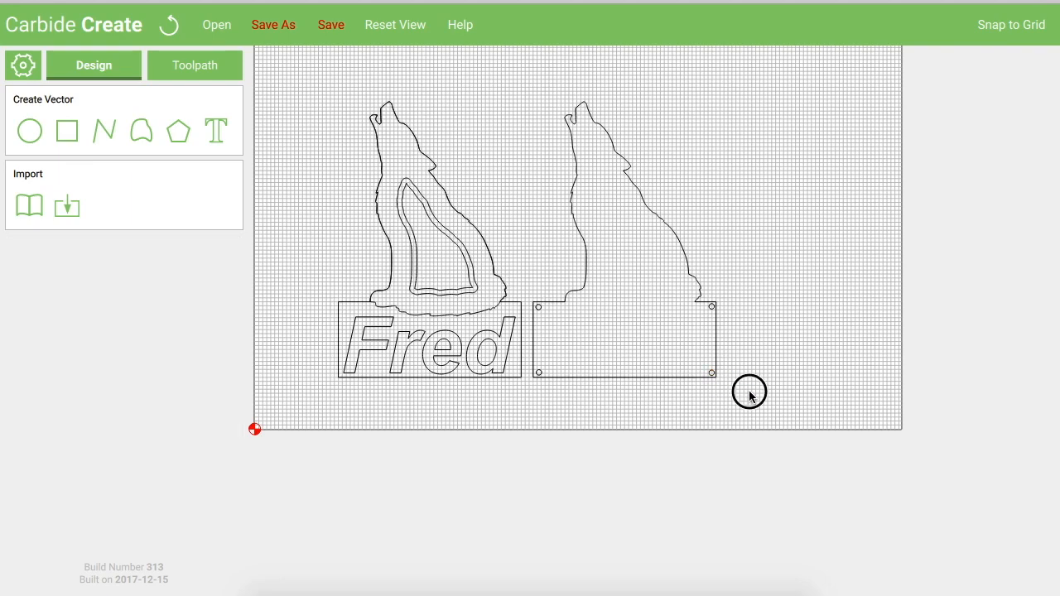
drag(749, 396, 532, 107)
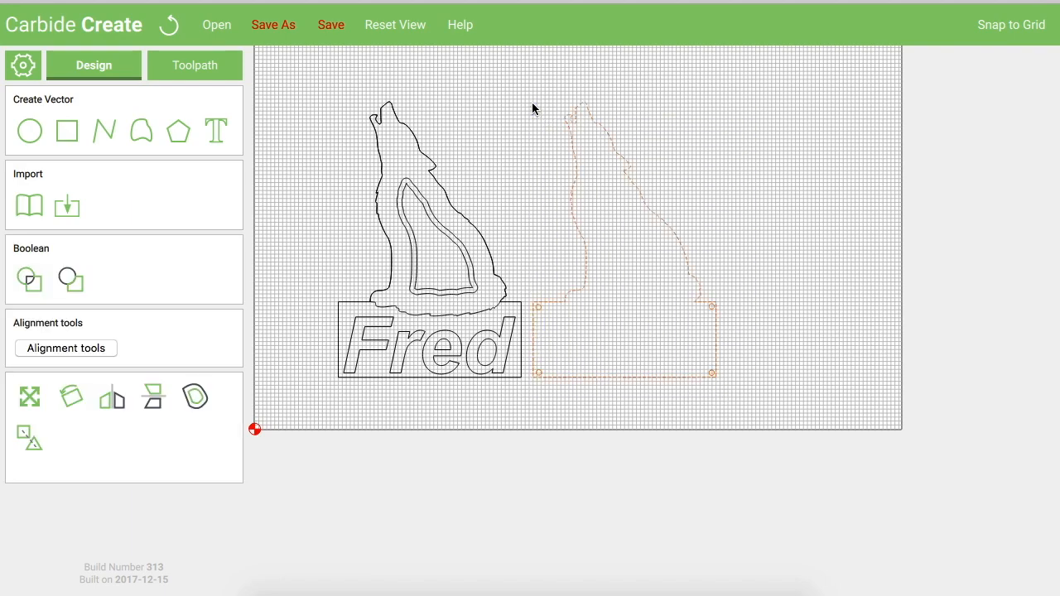
click(29, 442)
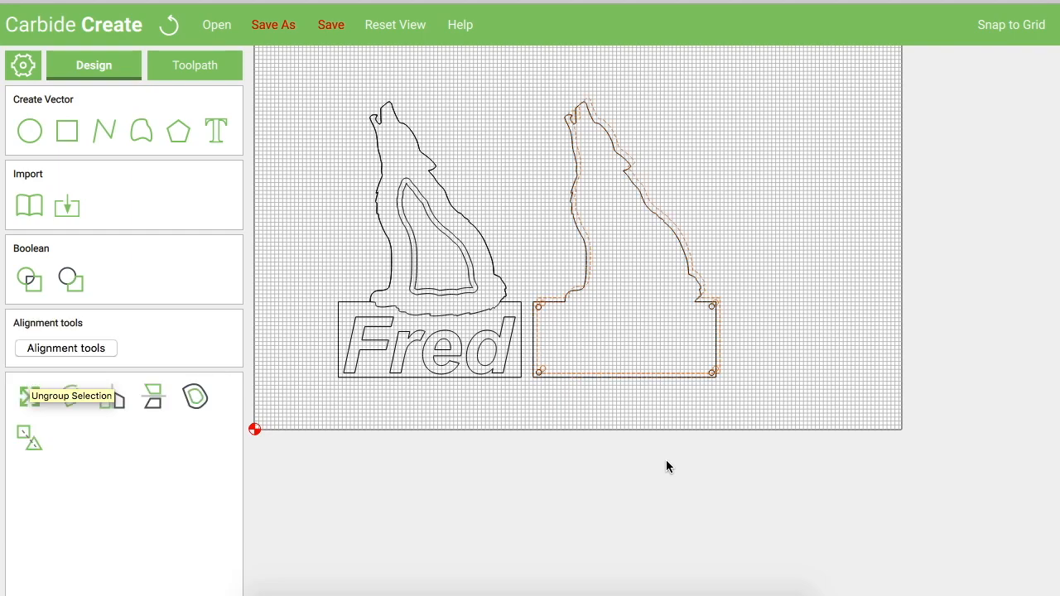
Duplicate the grouped wolf panel to its right, and arrange all three wolf pieces in a row near the stock's lower edge.
drag(717, 362, 302, 91)
drag(379, 204, 317, 225)
click(617, 191)
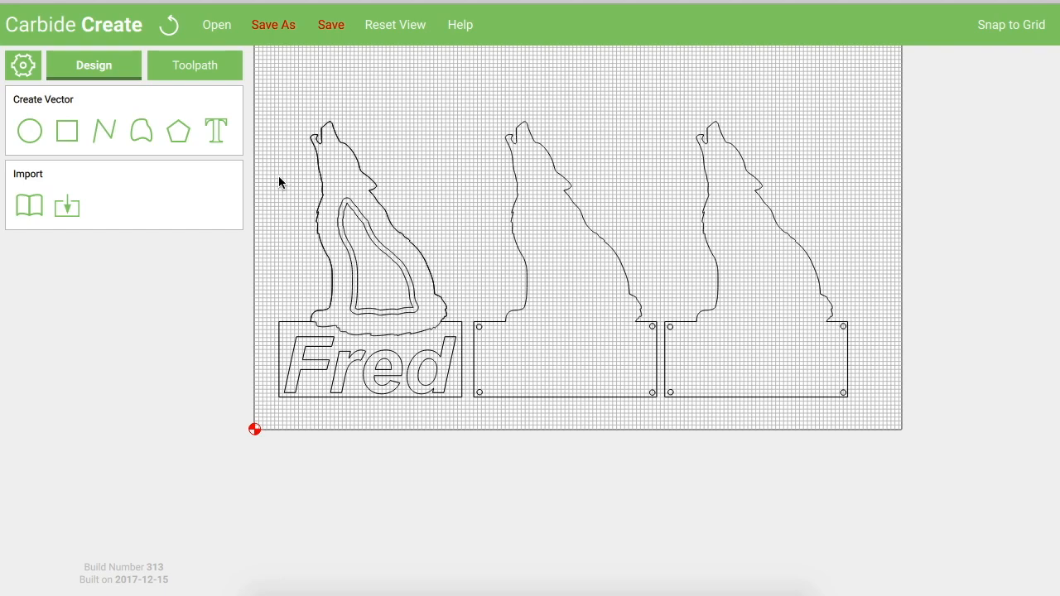
drag(276, 110, 433, 378)
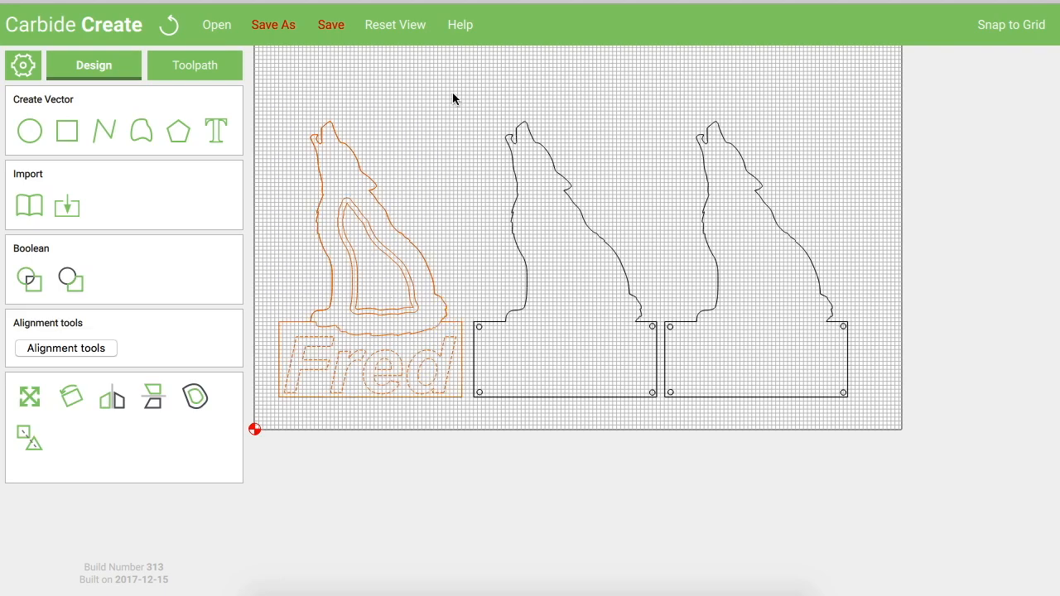
drag(493, 116, 611, 397)
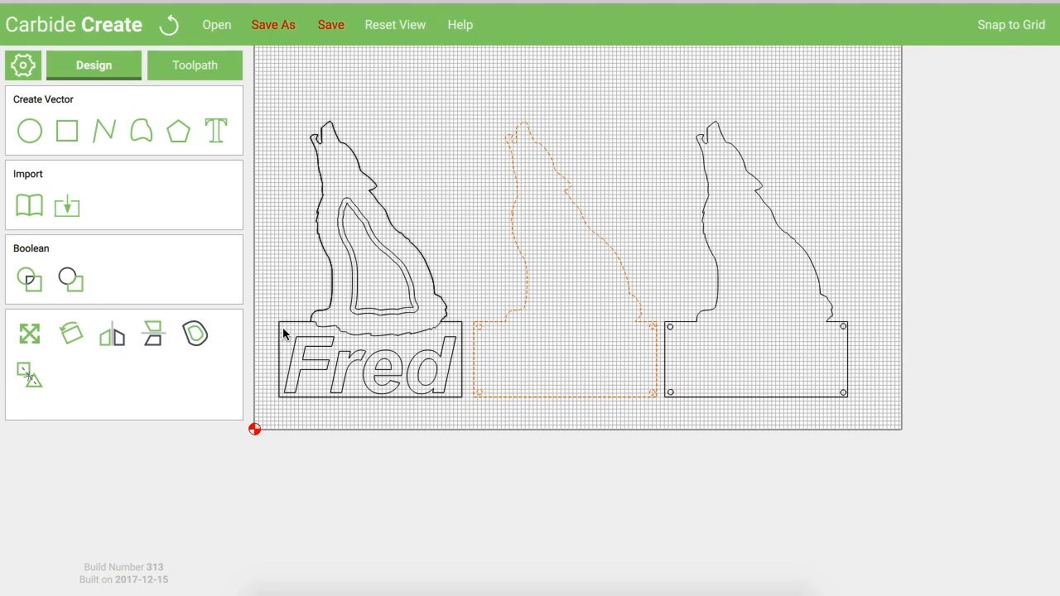
click(454, 425)
drag(492, 414, 470, 385)
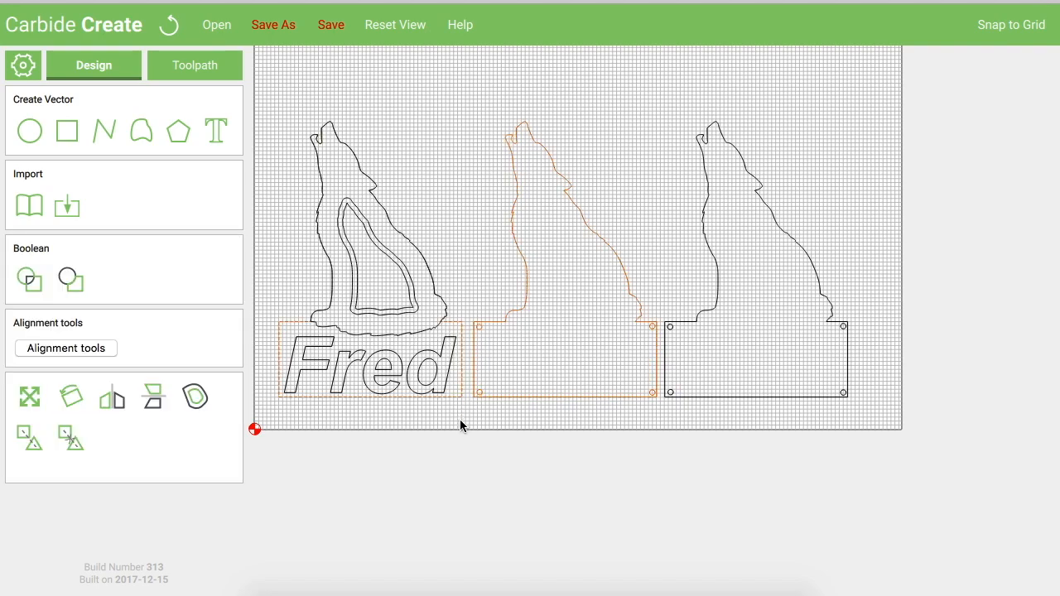
click(457, 418)
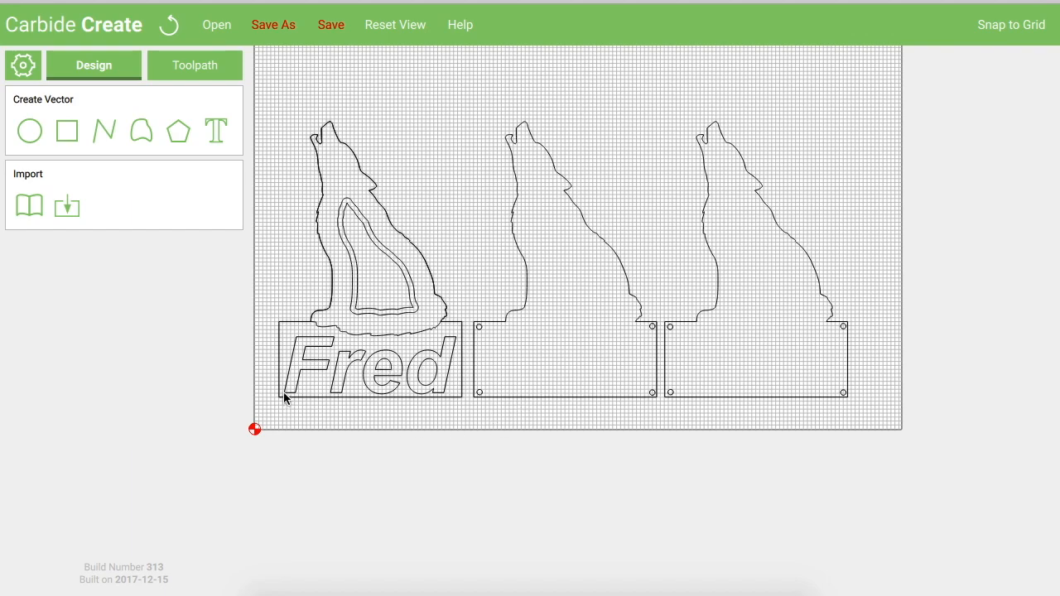
Ungroup the middle wolf panel from its screw holes.
scroll(482, 421, up, 5)
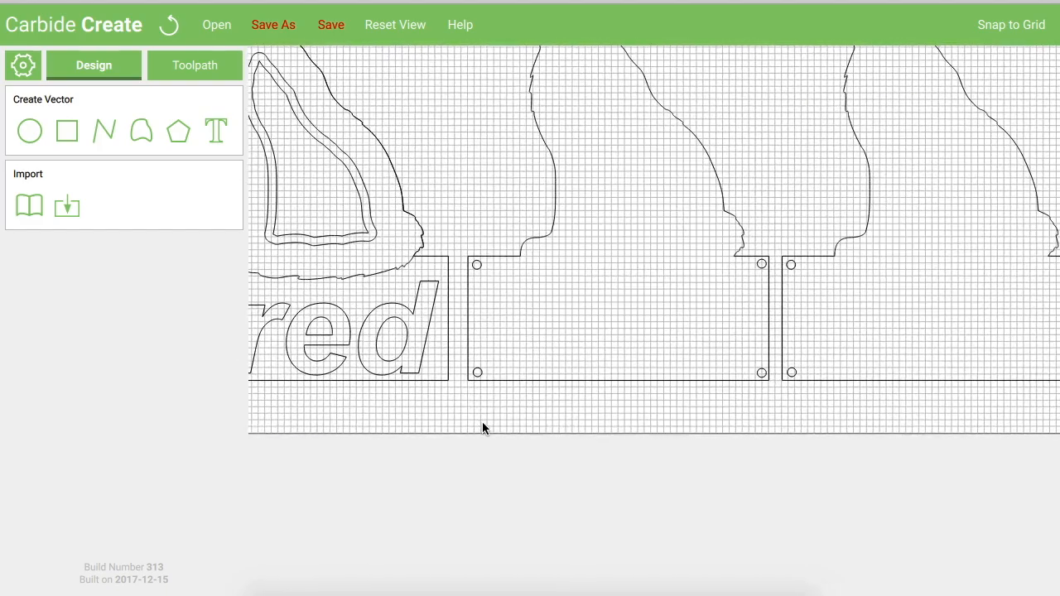
click(479, 371)
click(480, 391)
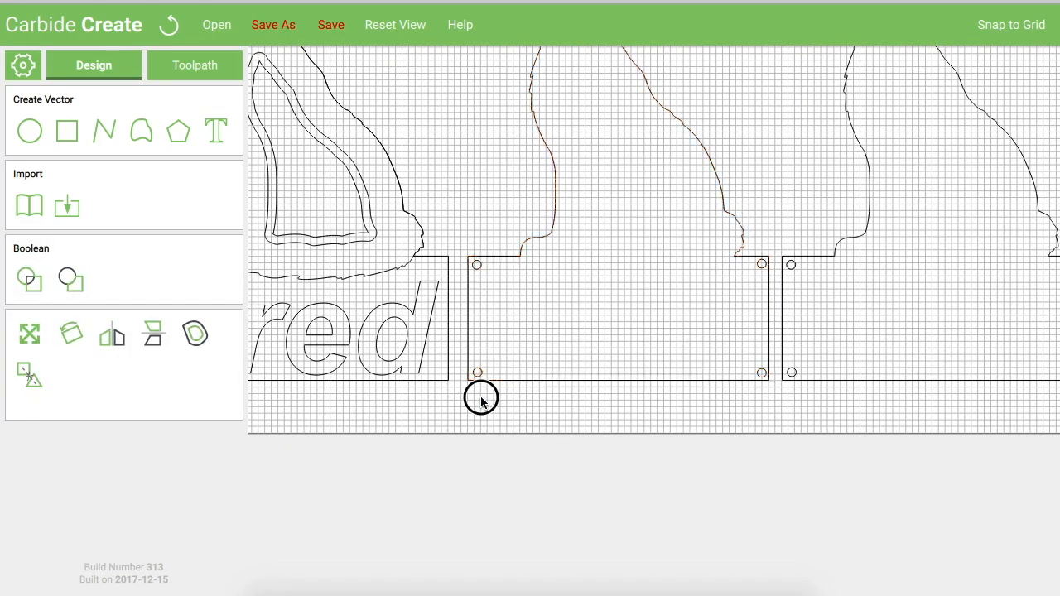
click(479, 374)
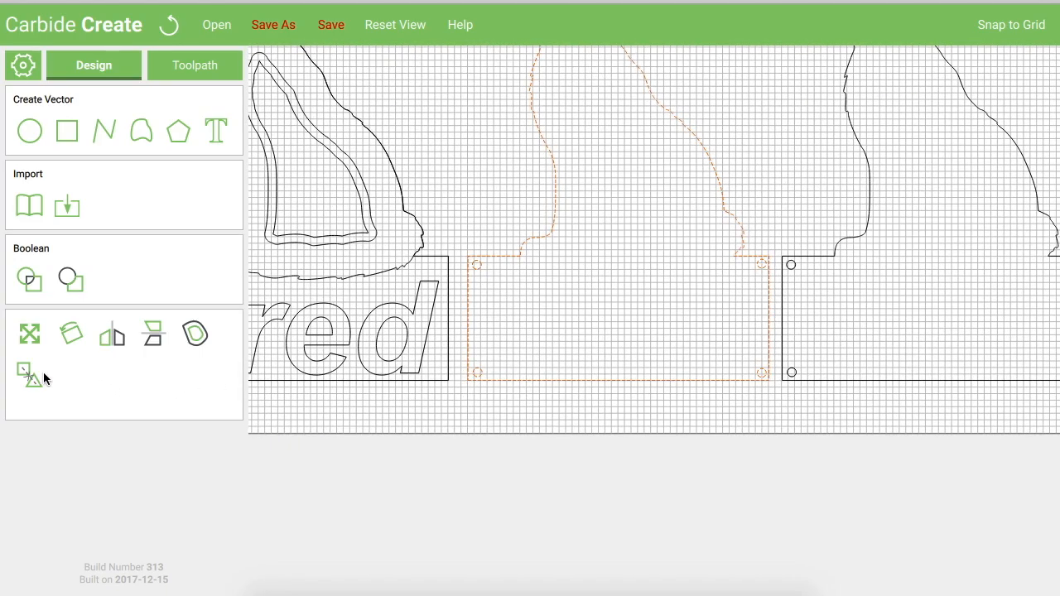
click(509, 414)
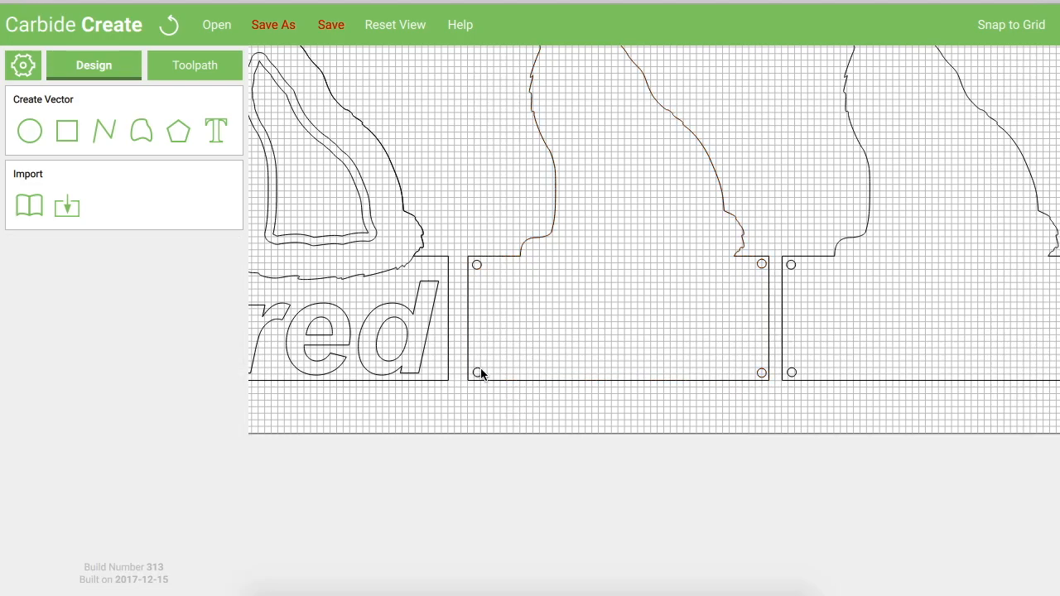
Delete the screw-hole circle in the middle panel's lower-left corner.
click(482, 373)
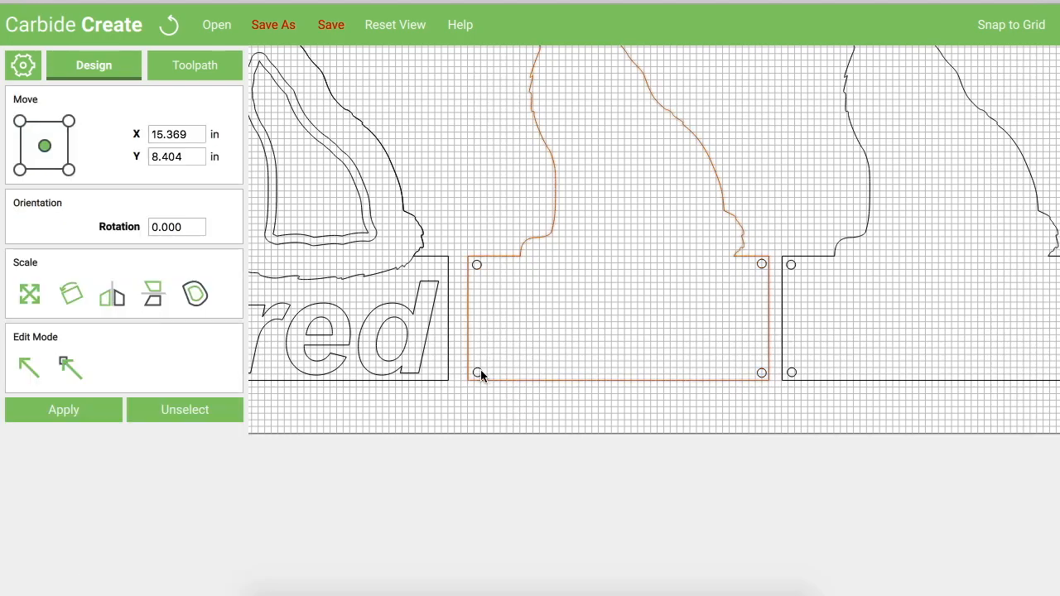
scroll(489, 355, up, 3)
scroll(489, 355, up, 1)
click(448, 502)
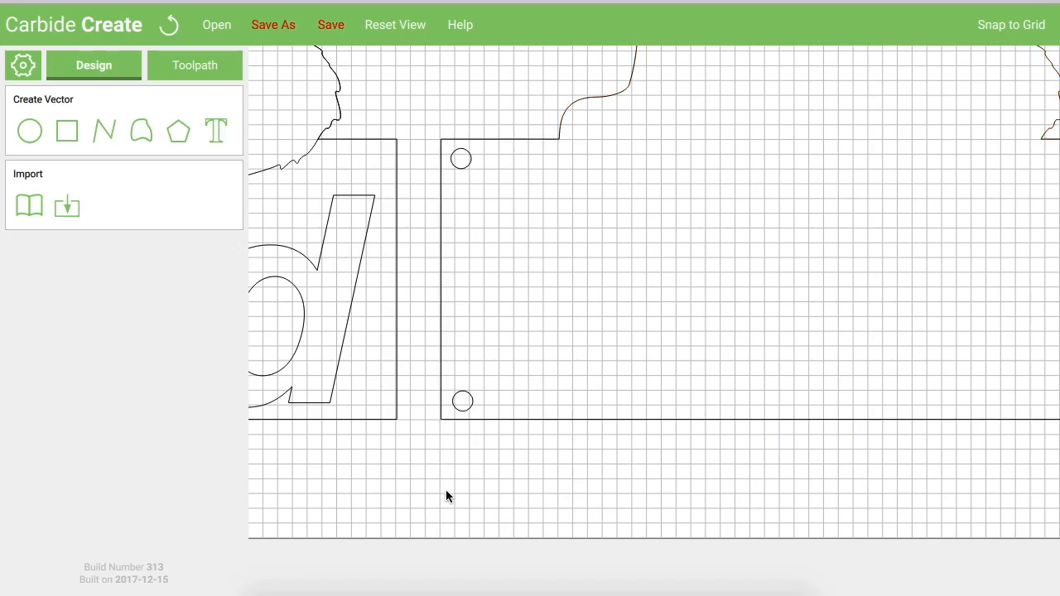
click(458, 409)
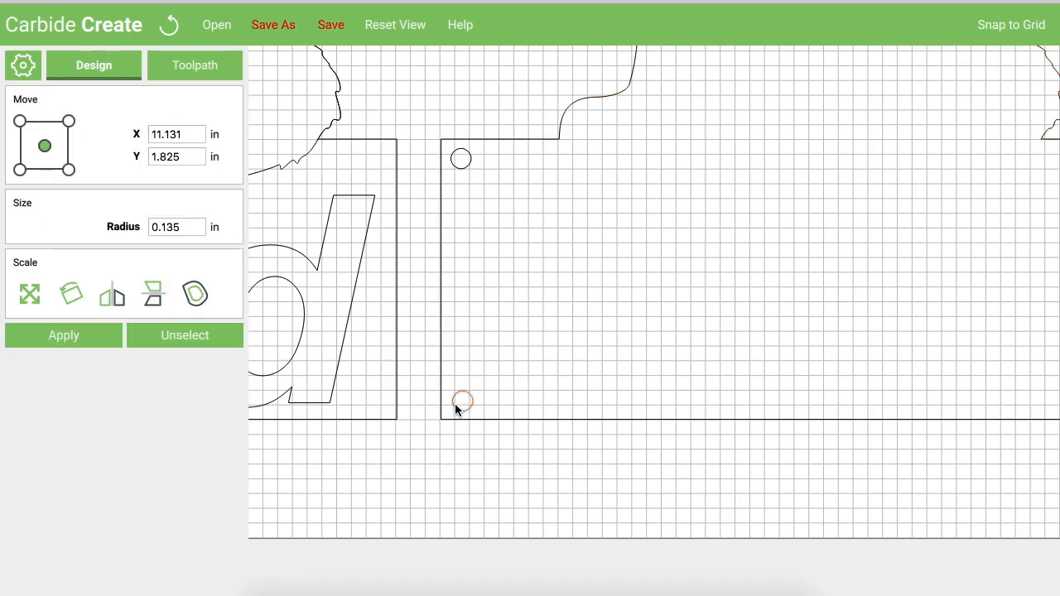
key(Delete)
Ungroup the rightmost wolf panel and delete the screw-hole circle in its lower-left corner.
scroll(455, 404, down, 10)
scroll(648, 411, up, 1)
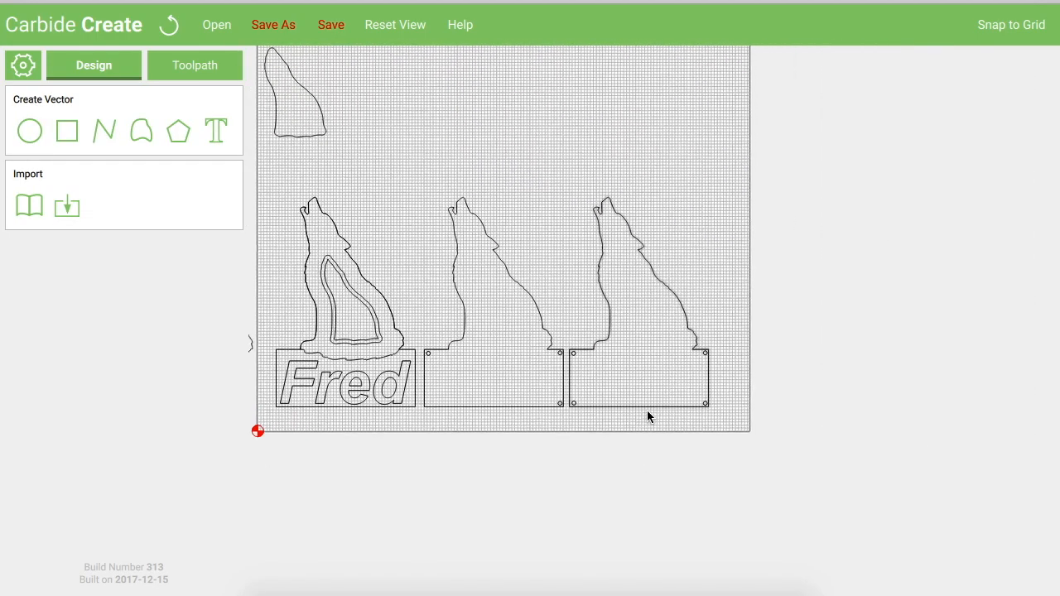
scroll(647, 410, up, 10)
scroll(647, 410, down, 3)
middle_drag(412, 434, 564, 424)
click(550, 387)
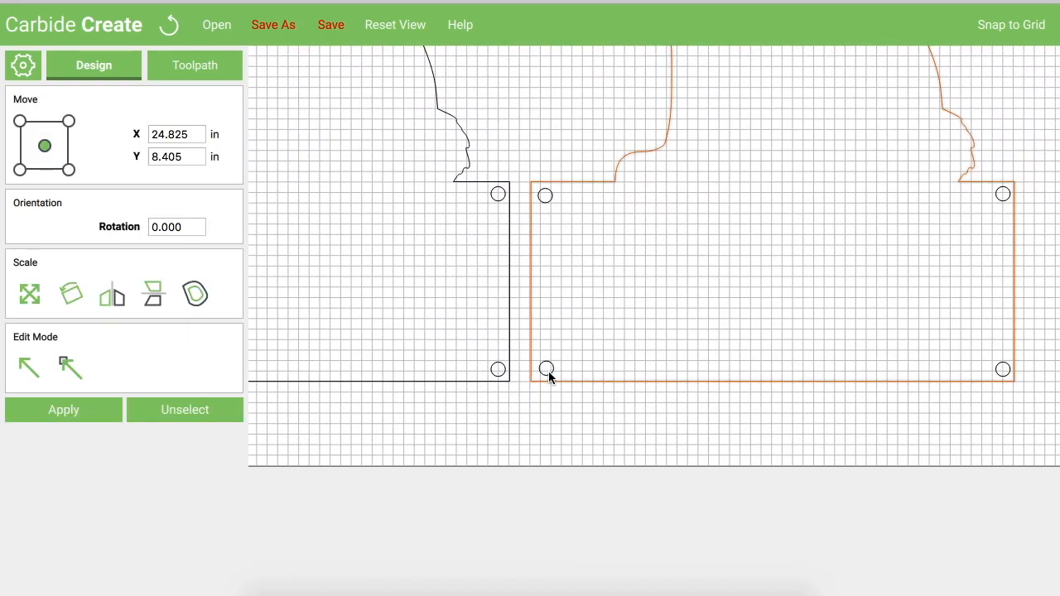
click(548, 370)
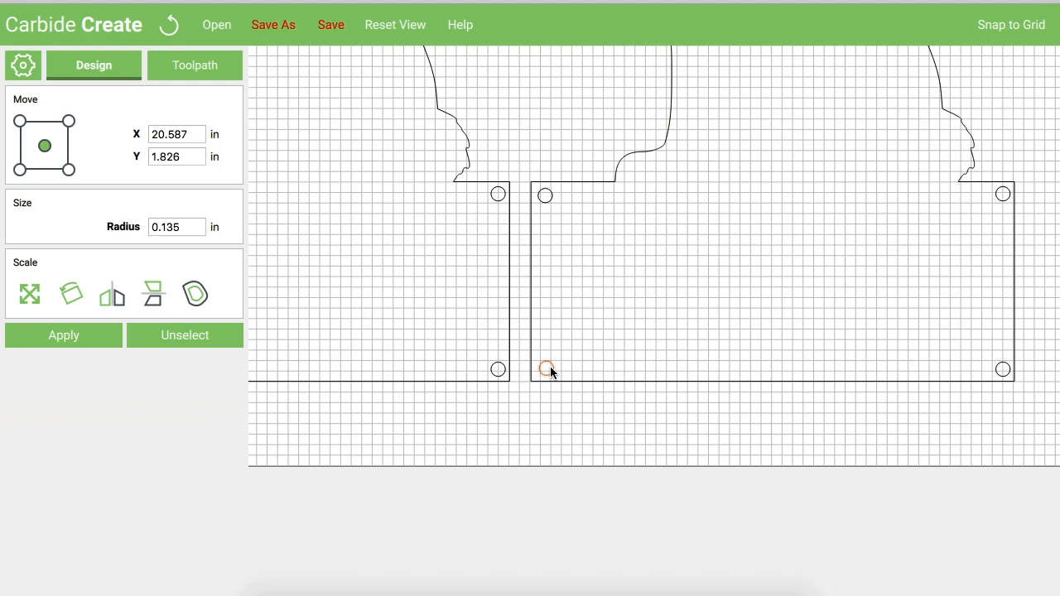
key(Escape)
scroll(551, 372, down, 6)
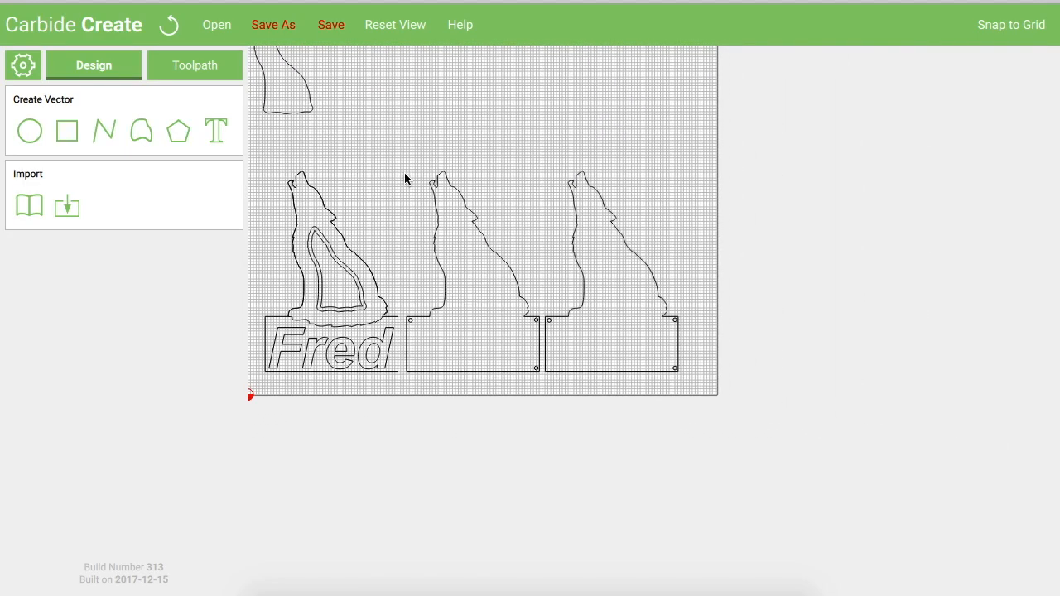
Group the middle wolf panel with its three remaining screw holes, leaving the rightmost panel out of the selection.
drag(409, 157, 537, 379)
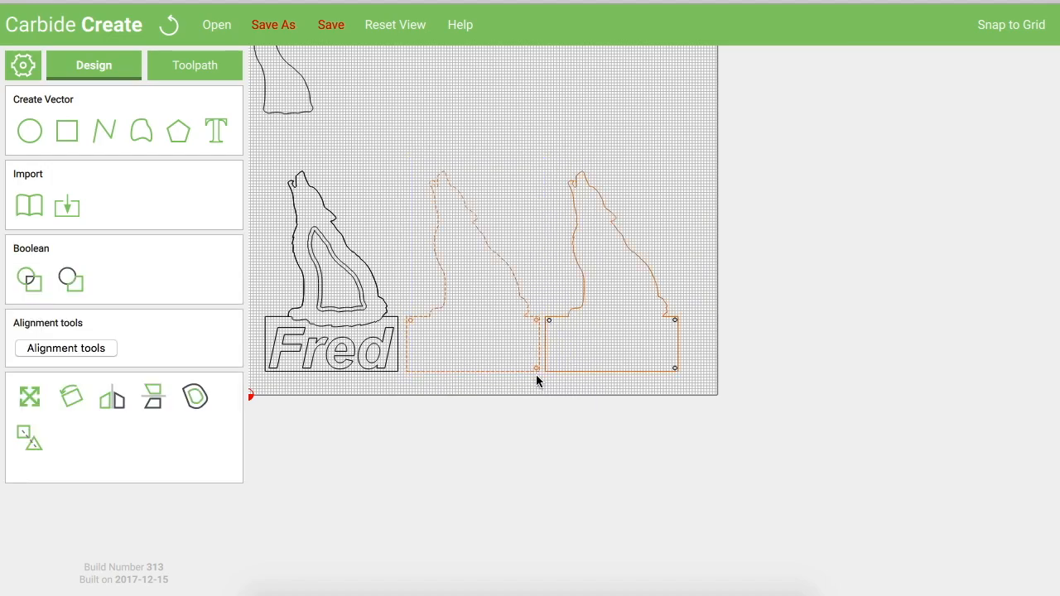
shift+click(565, 373)
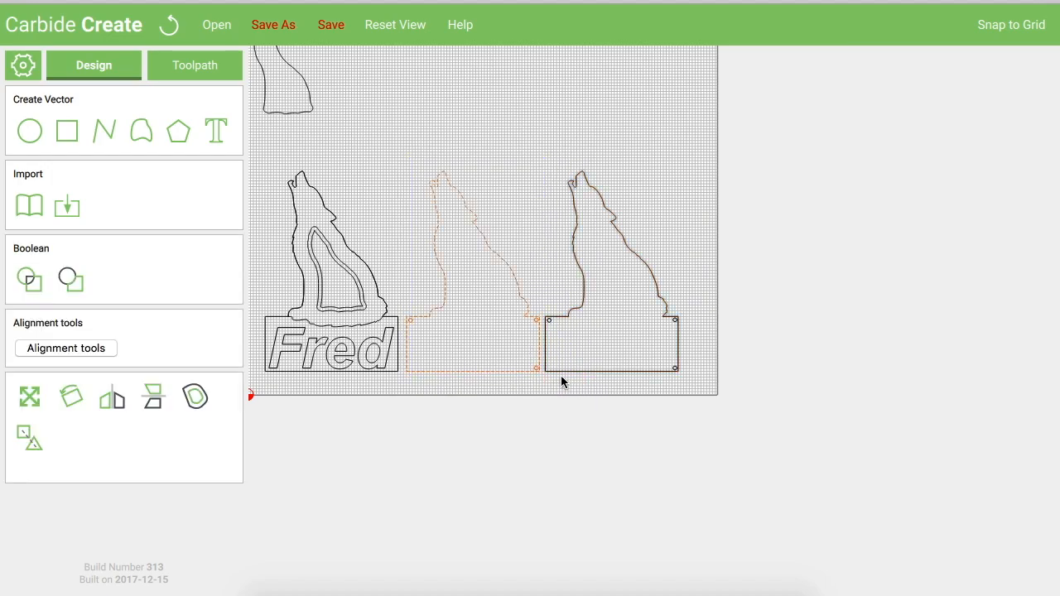
click(26, 436)
Group the rightmost wolf panel outline with its three remaining screw holes, excluding the middle panel.
click(680, 371)
click(690, 378)
drag(690, 383, 548, 164)
click(692, 386)
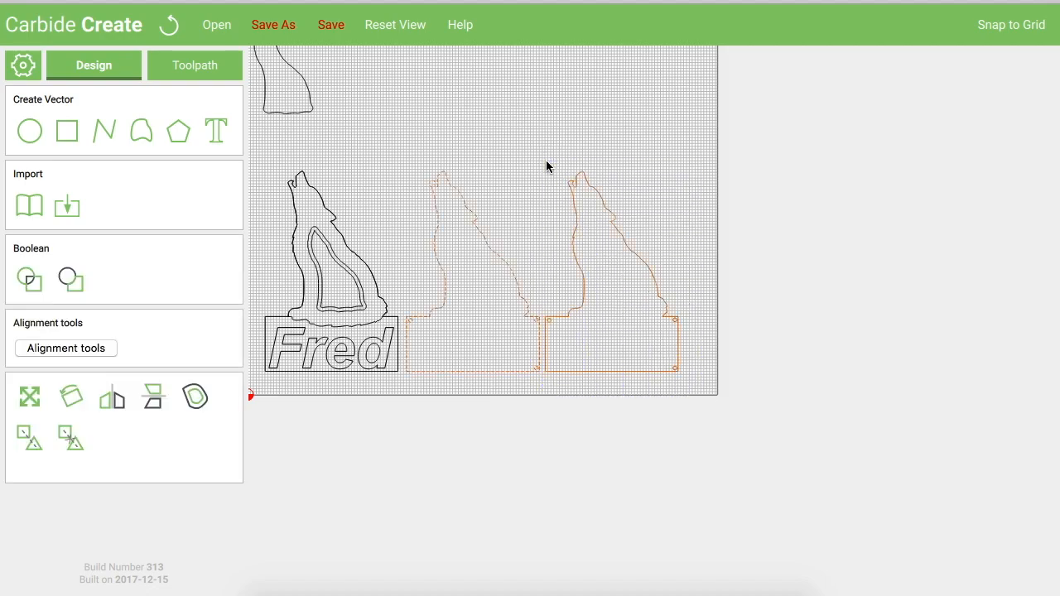
shift+click(516, 285)
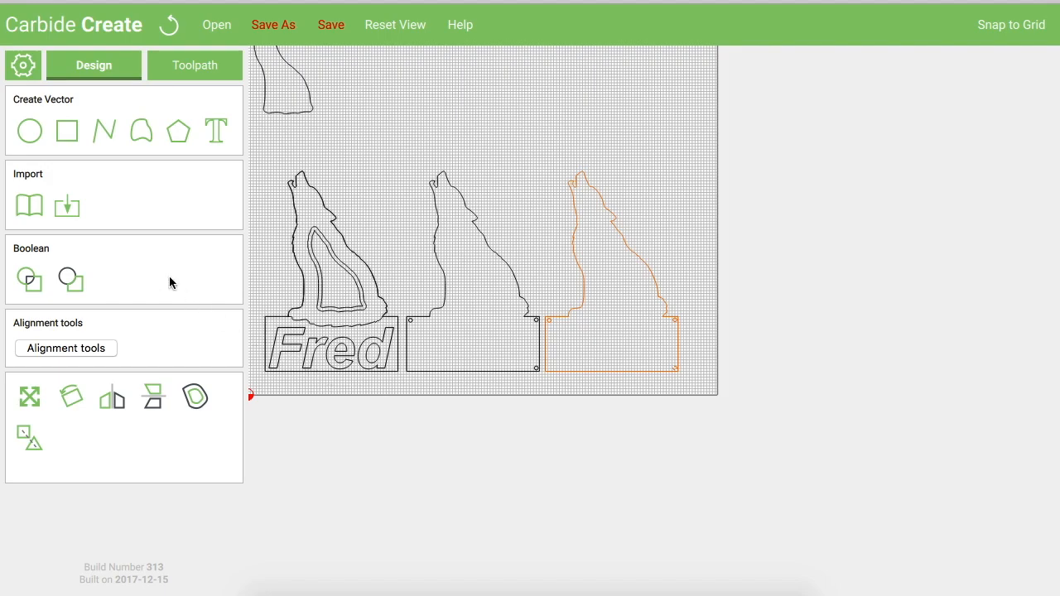
click(28, 441)
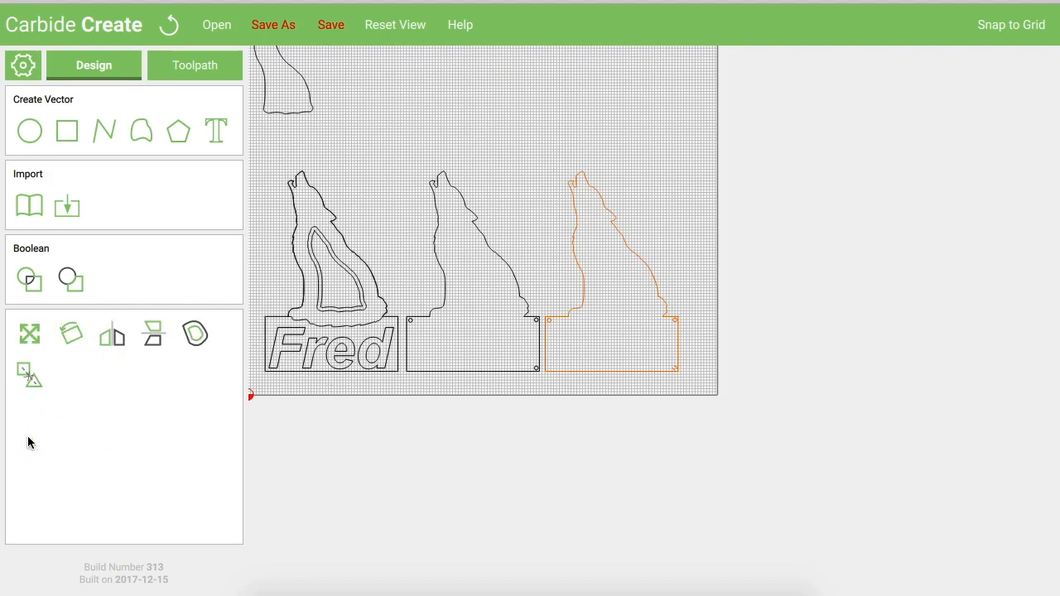
click(455, 441)
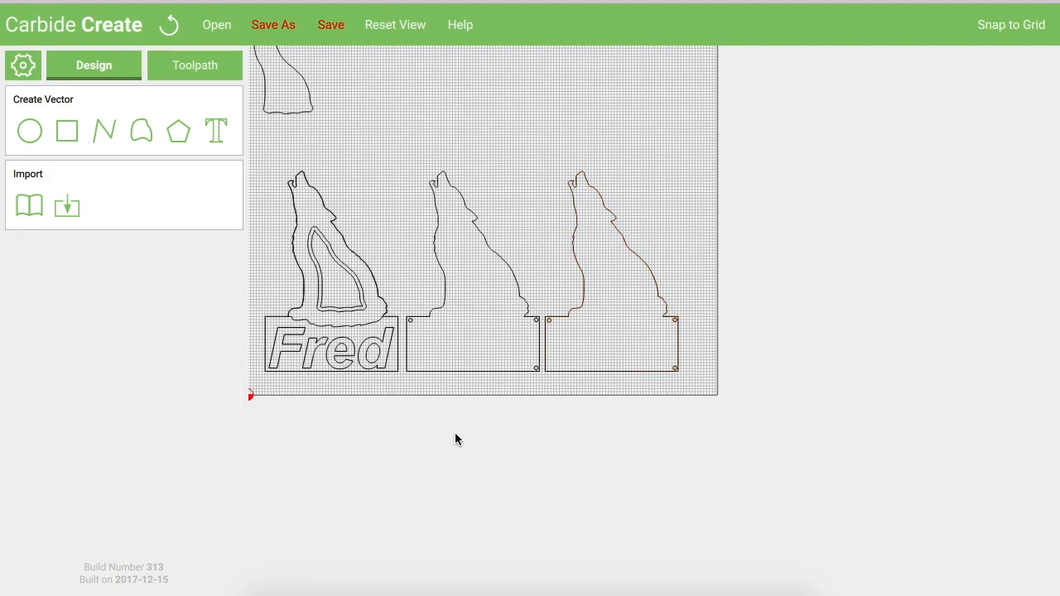
Offset the middle wolf panel's outline 0.5 in to the inside.
drag(379, 161, 414, 164)
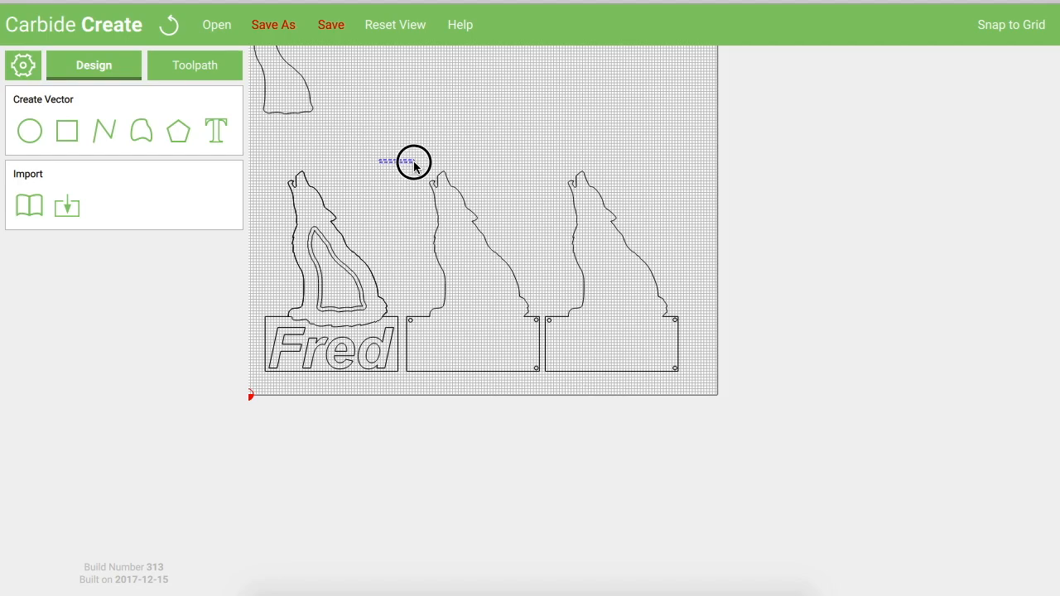
right_drag(414, 164, 468, 169)
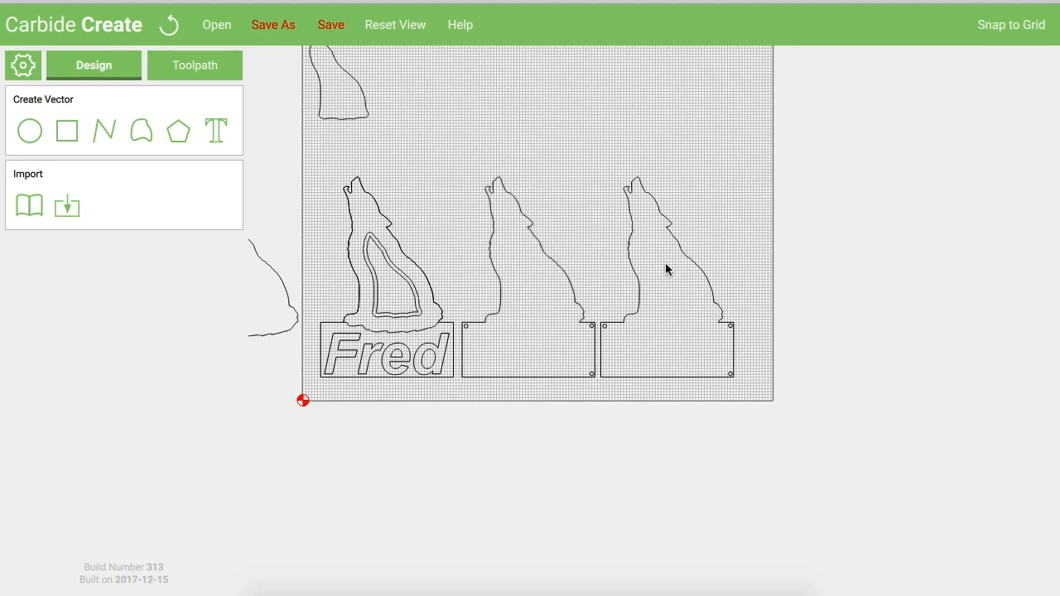
click(502, 305)
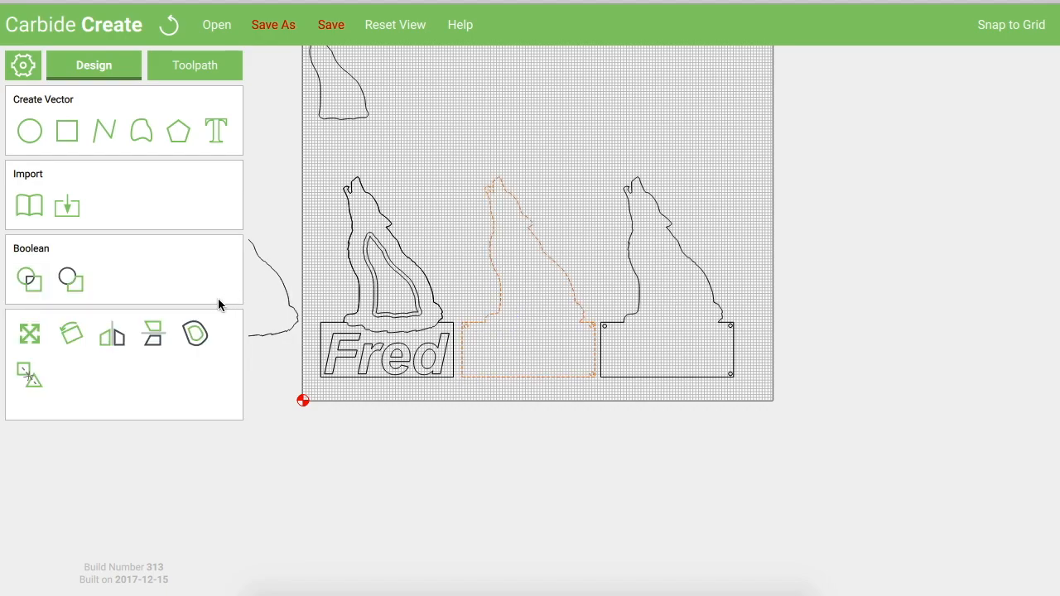
click(197, 334)
double_click(201, 85)
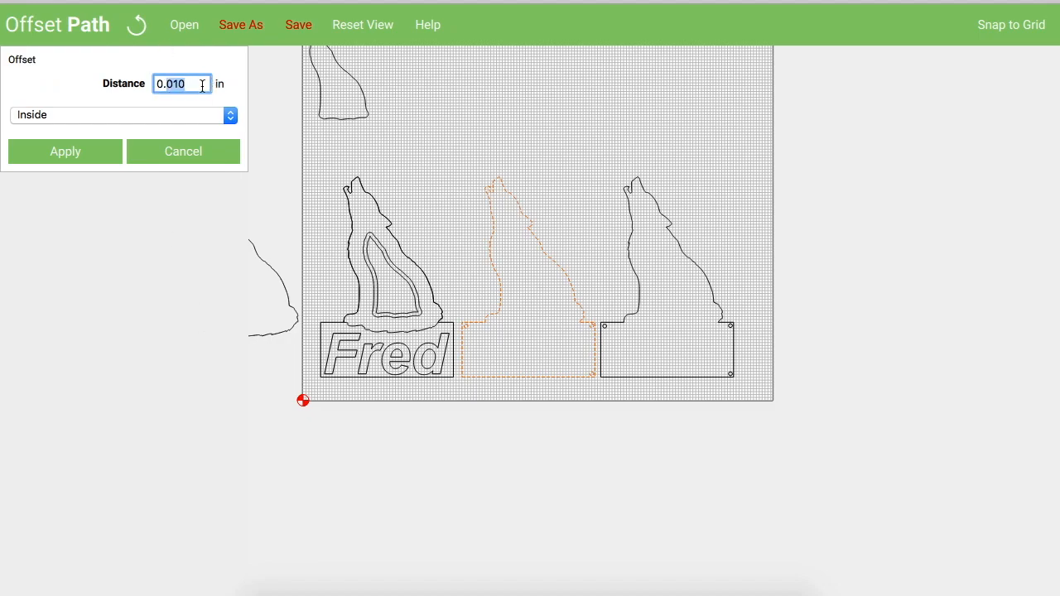
text(0.5)
click(61, 152)
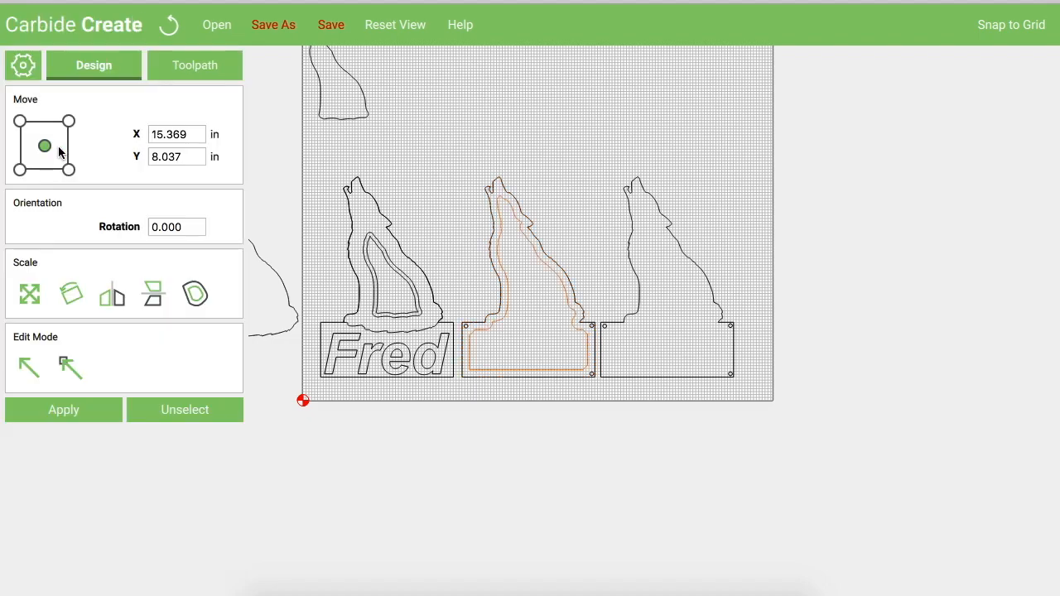
click(587, 244)
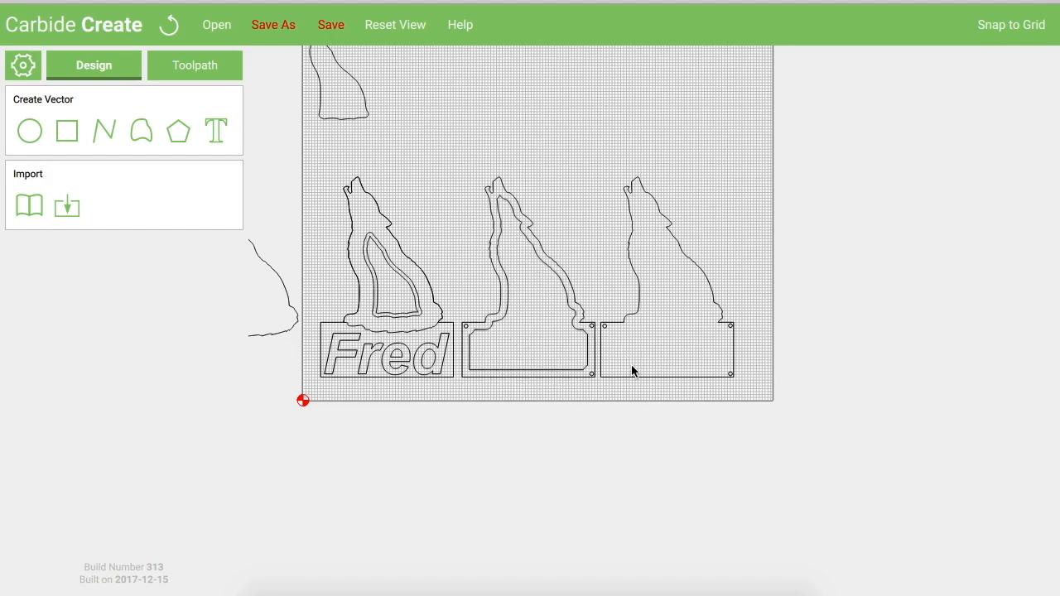
Offset the rightmost wolf panel's outline 0.5 in to the inside.
click(633, 313)
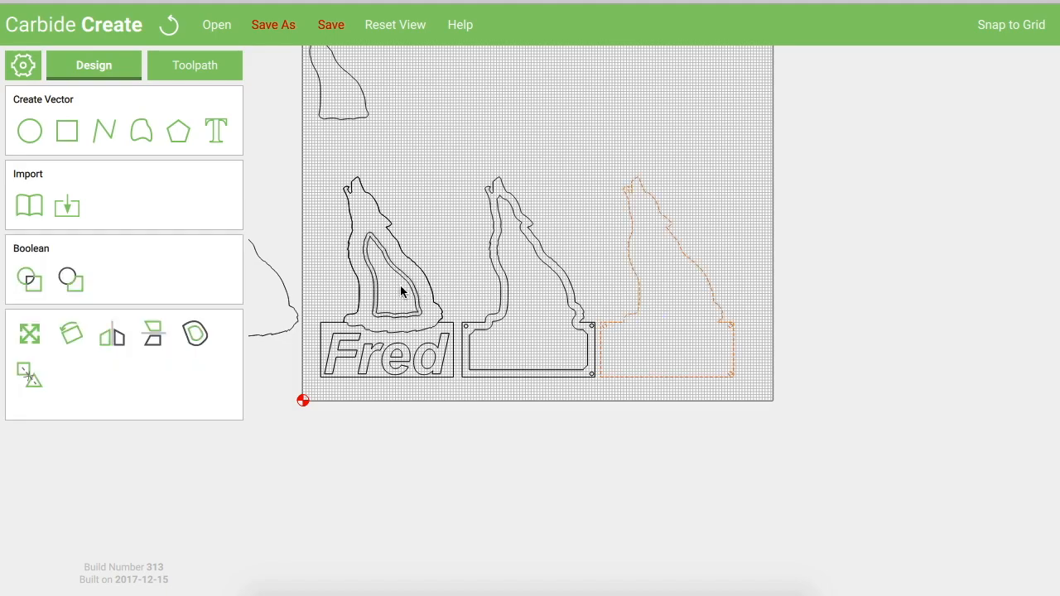
click(199, 336)
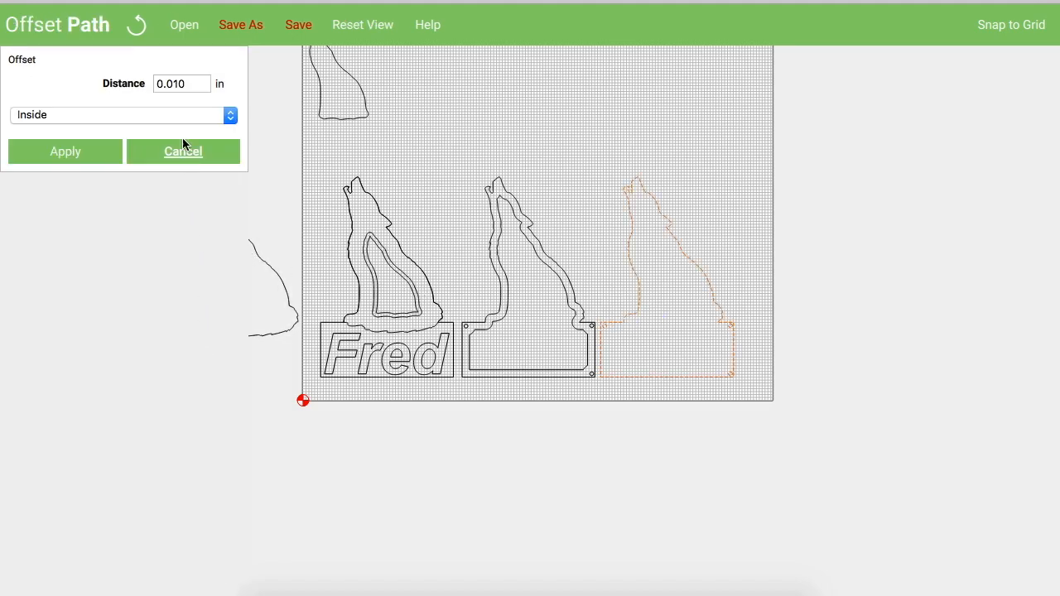
drag(158, 84, 191, 85)
text(0.5)
click(55, 155)
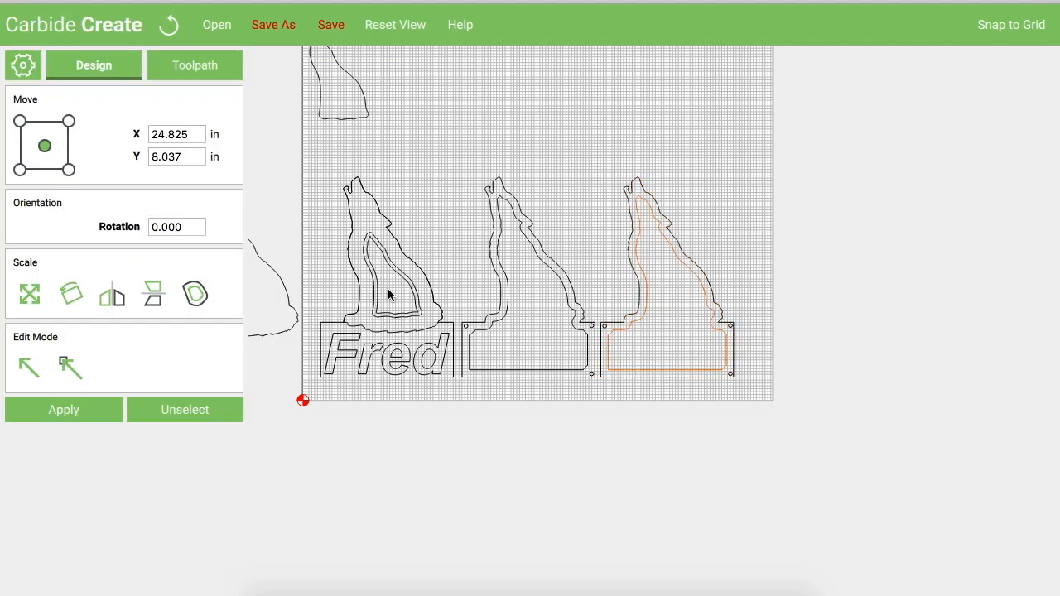
click(604, 565)
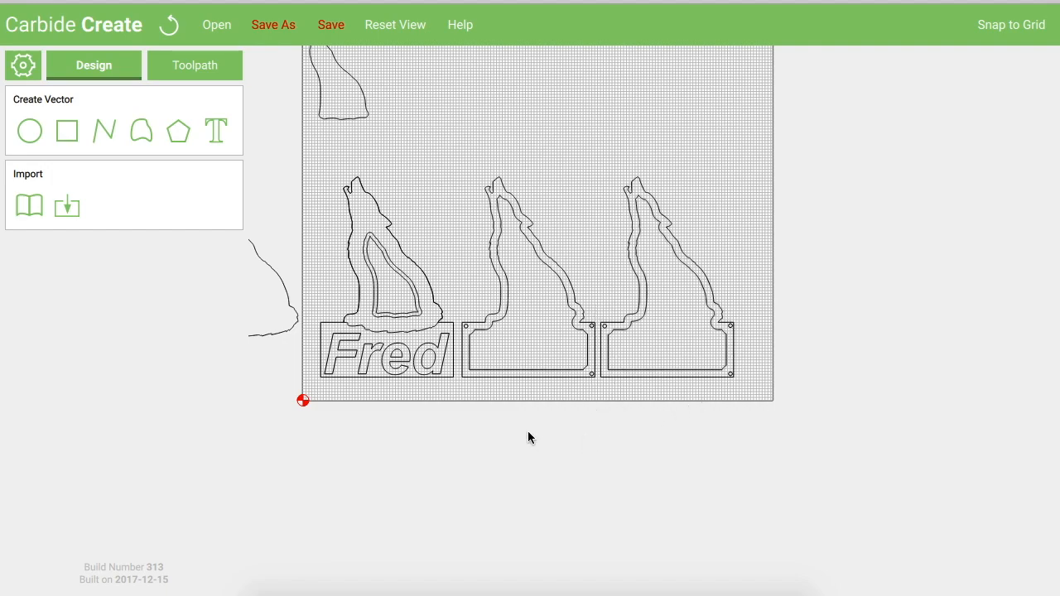
Examine the inner offset outlines of the two screw-hole wolf panels, up close around the head and across the whole layout.
scroll(528, 431, down, 2)
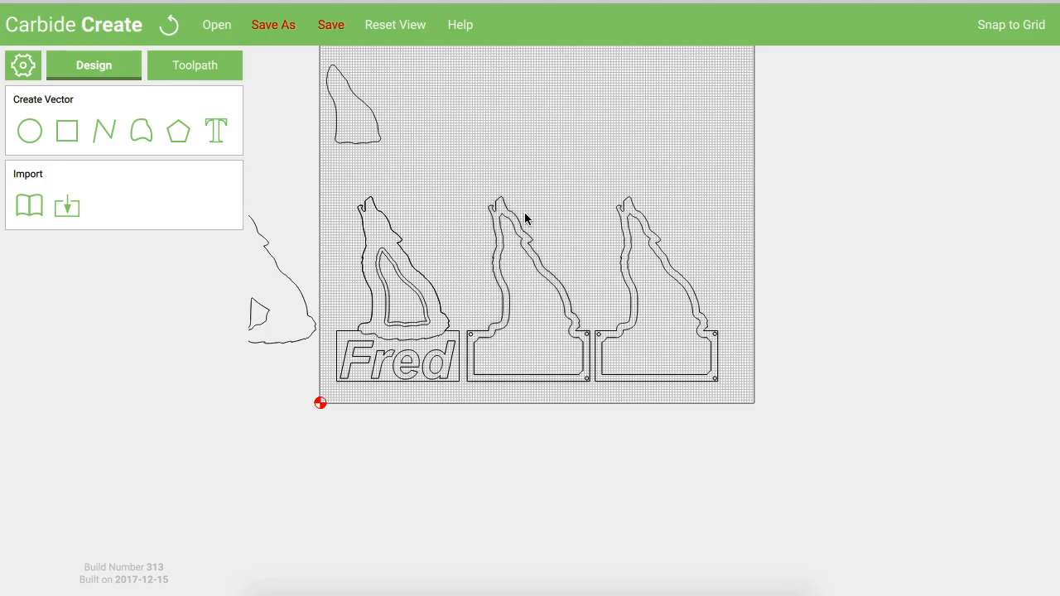
scroll(498, 216, up, 4)
scroll(497, 209, up, 5)
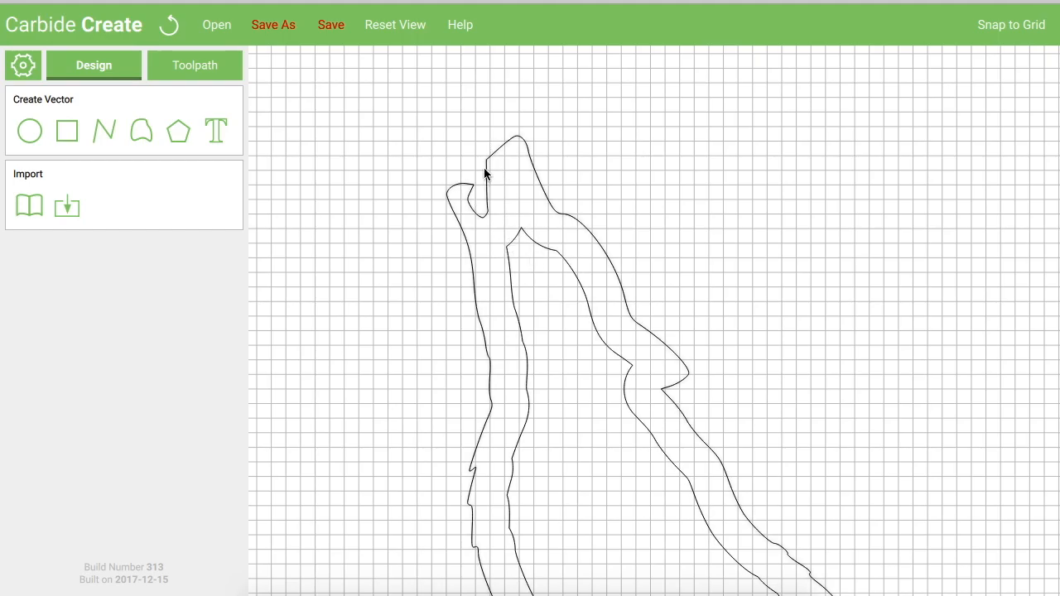
scroll(483, 272, down, 5)
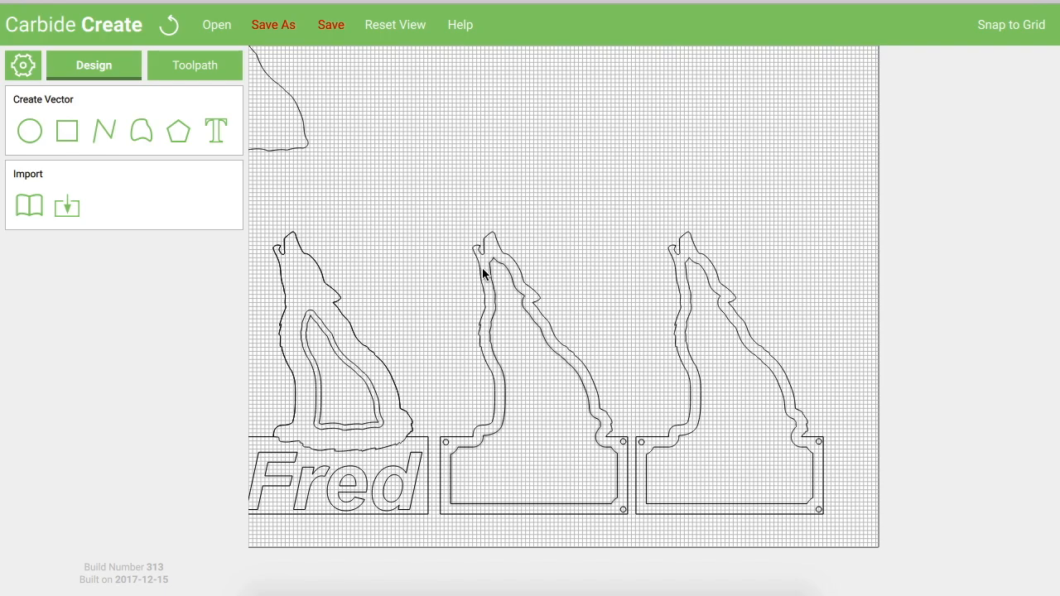
scroll(483, 273, down, 5)
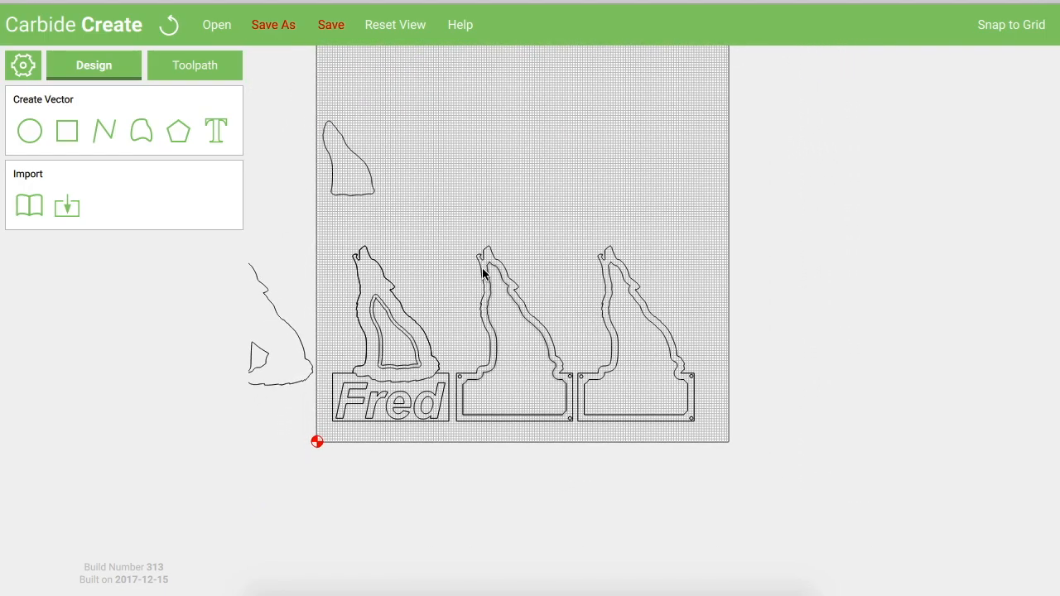
scroll(483, 273, down, 1)
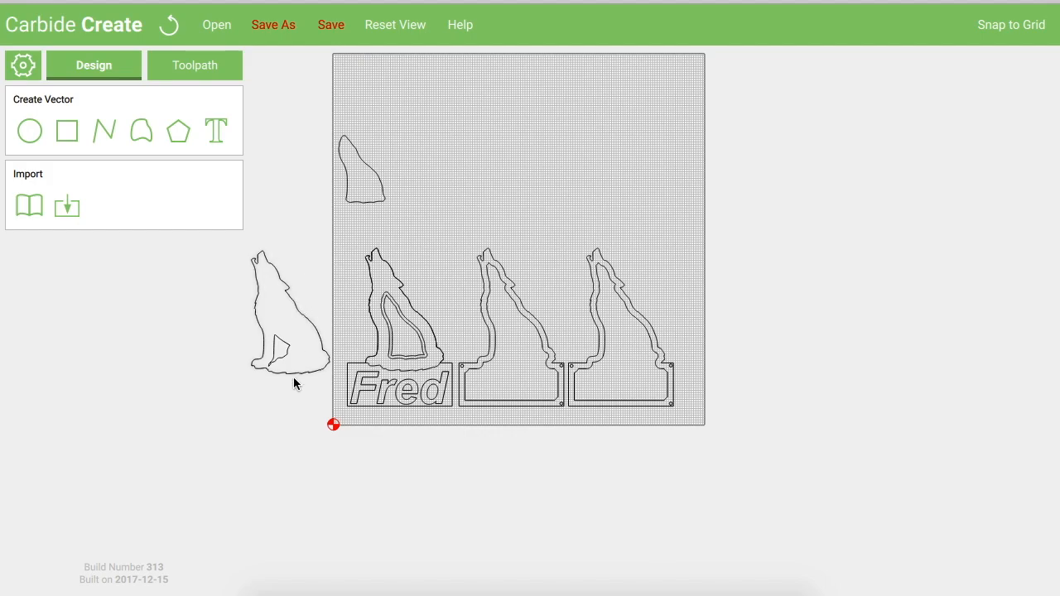
scroll(467, 527, up, 2)
right_drag(467, 527, 575, 589)
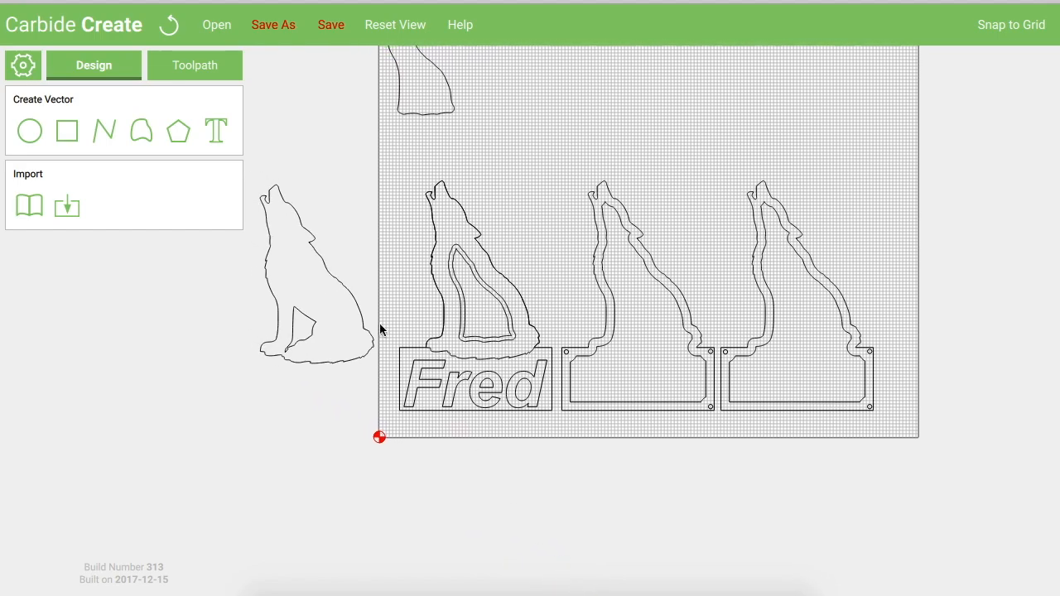
Start a contour toolpath on the outline of the wolf above the name base, with the offset direction set to Outside / Right.
click(198, 64)
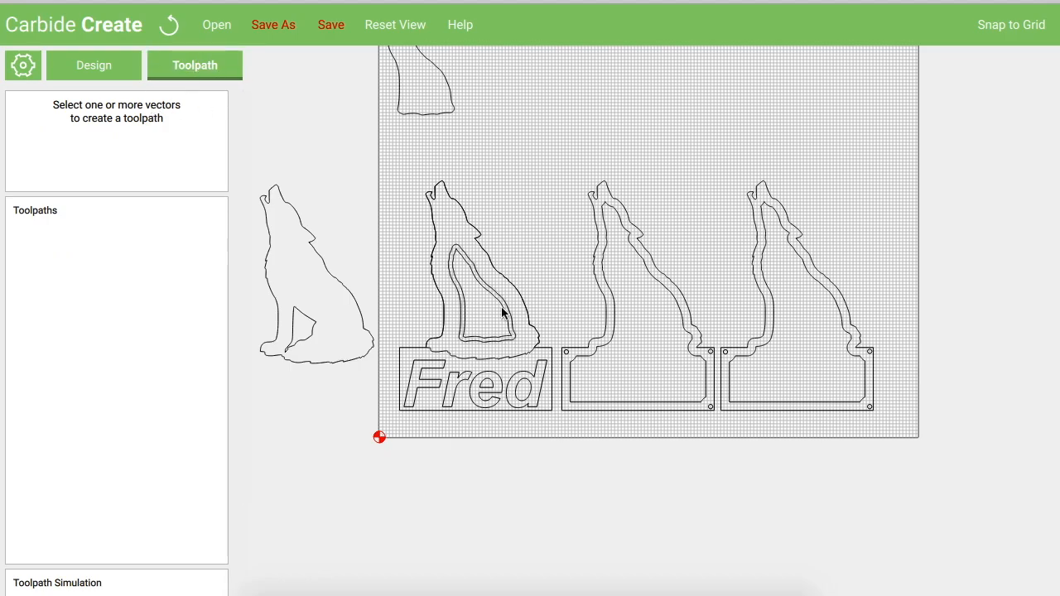
click(461, 358)
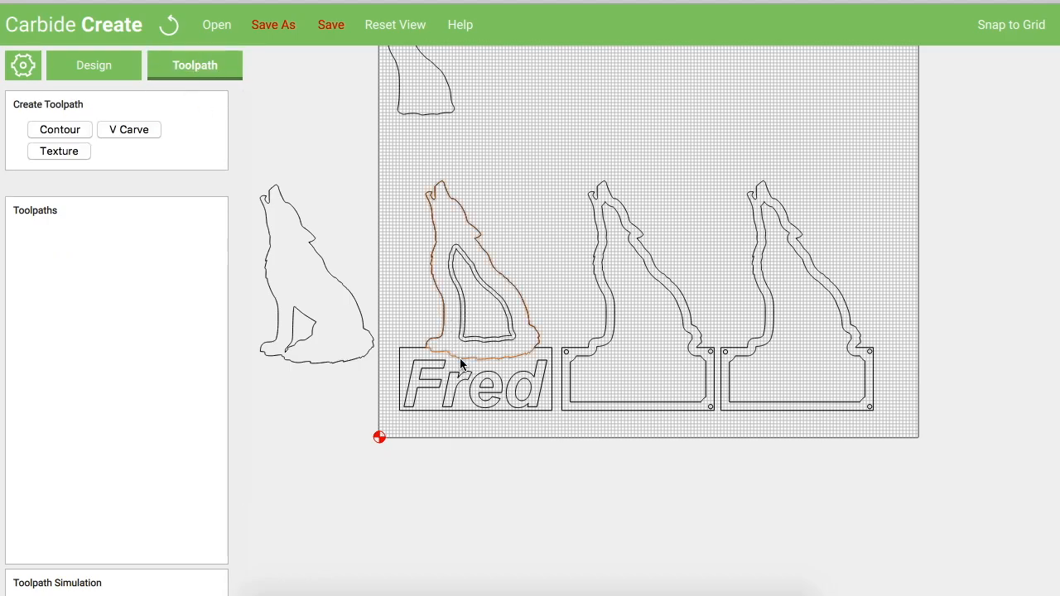
click(60, 130)
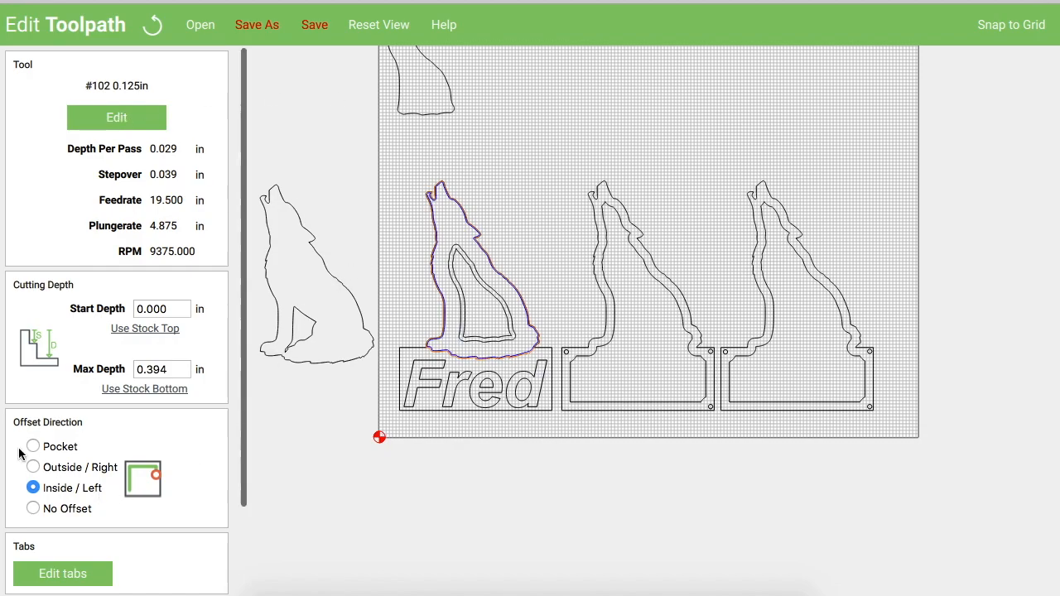
click(34, 469)
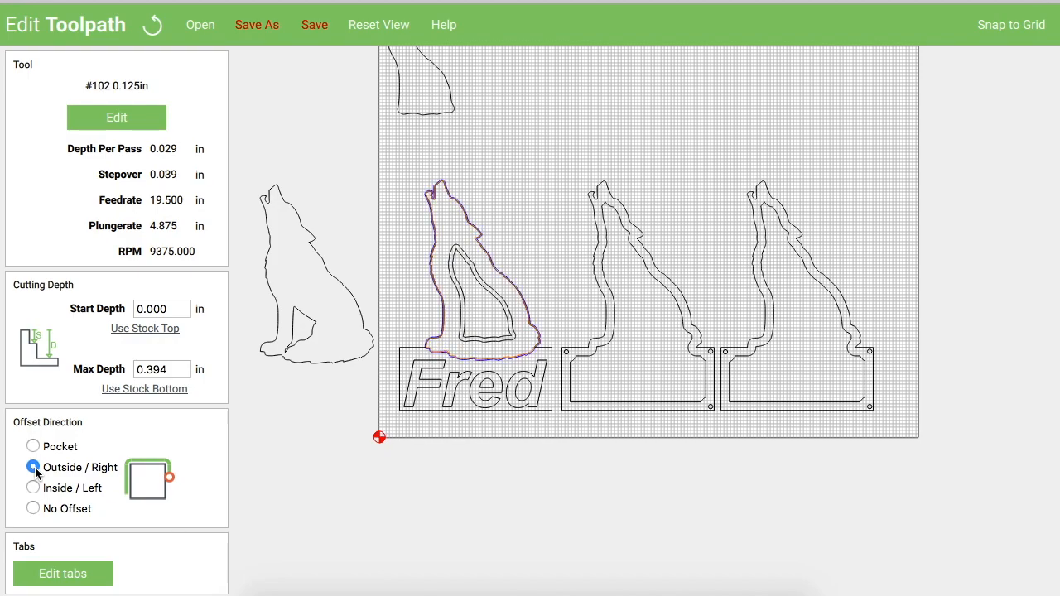
Set the wolf contour's maximum depth to 0.25 in and save the toolpath as Tracepath.
double_click(146, 370)
text(0.25)
scroll(177, 571, down, 3)
drag(86, 530, 2, 530)
text(Tracepath)
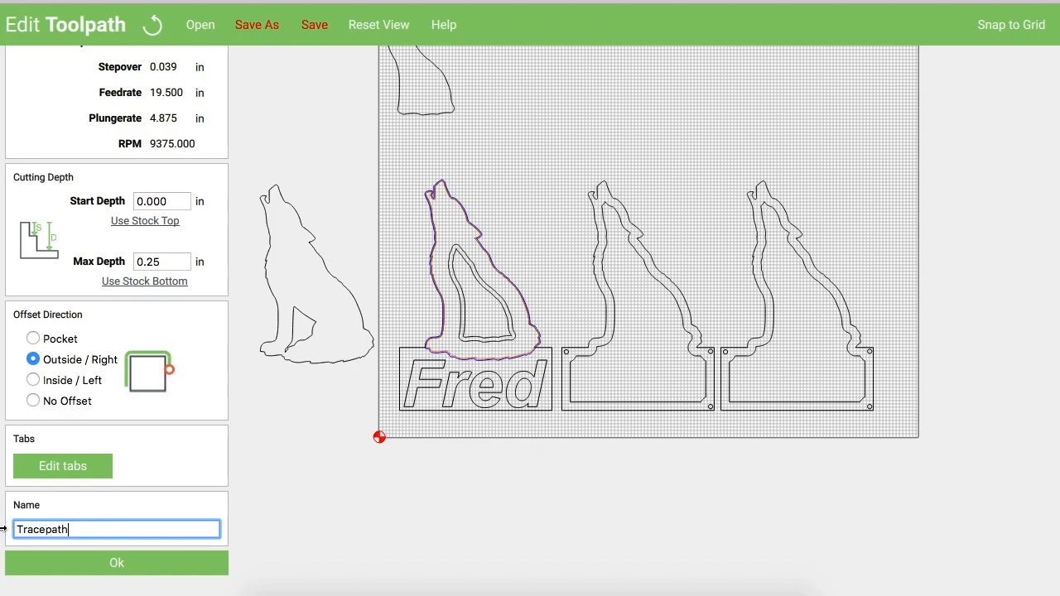
click(116, 565)
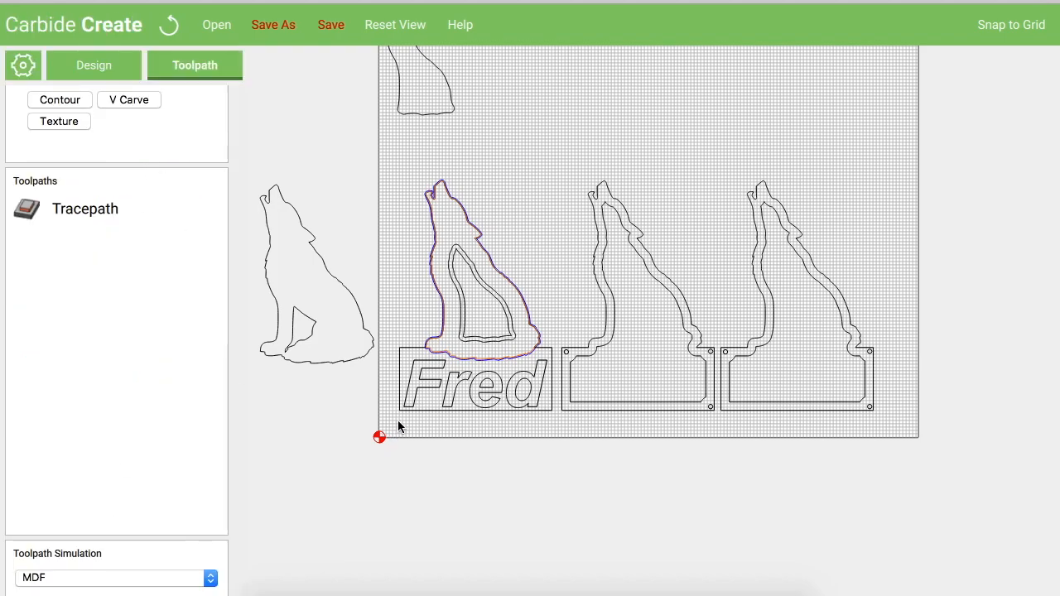
Start a V-carve toolpath on the name text in the base, using the #60 0.500 in Vee tool.
click(416, 388)
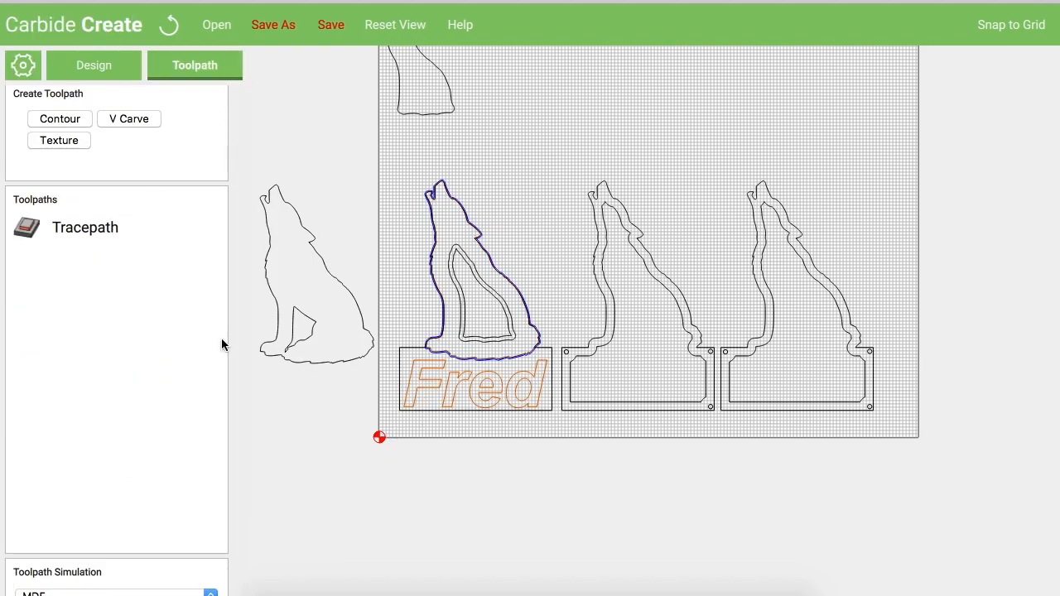
click(136, 120)
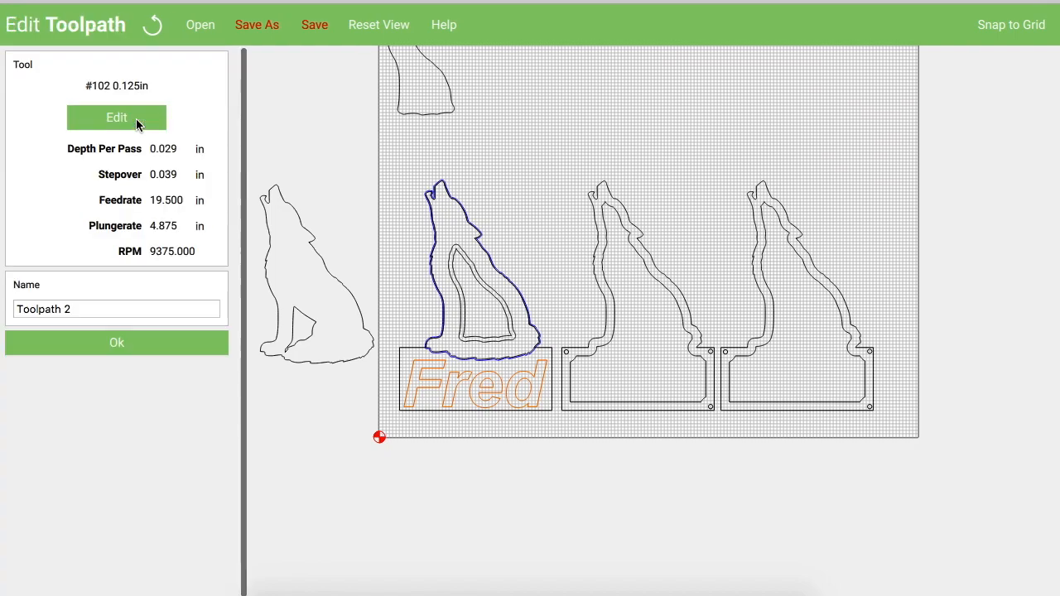
click(136, 119)
click(135, 83)
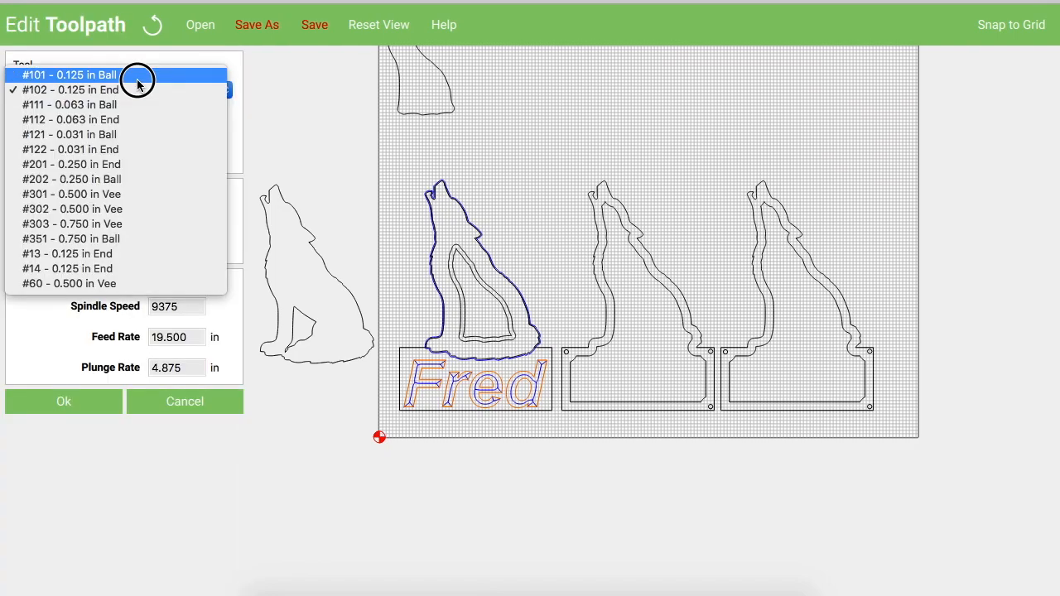
click(91, 284)
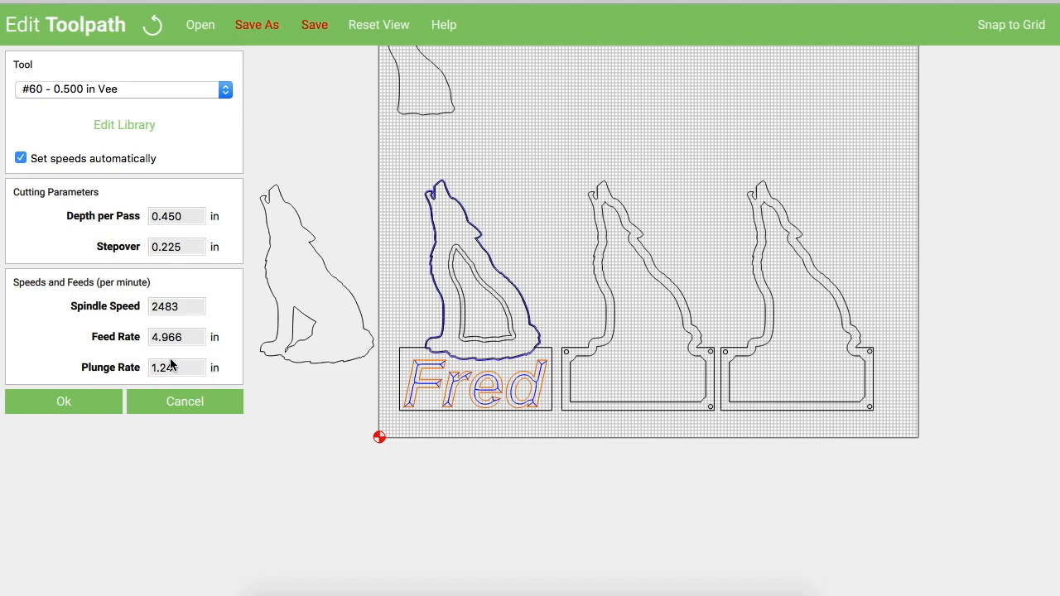
Turn off automatic speeds for the V-carve tool and set its plunge rate to 12 in per minute.
click(21, 159)
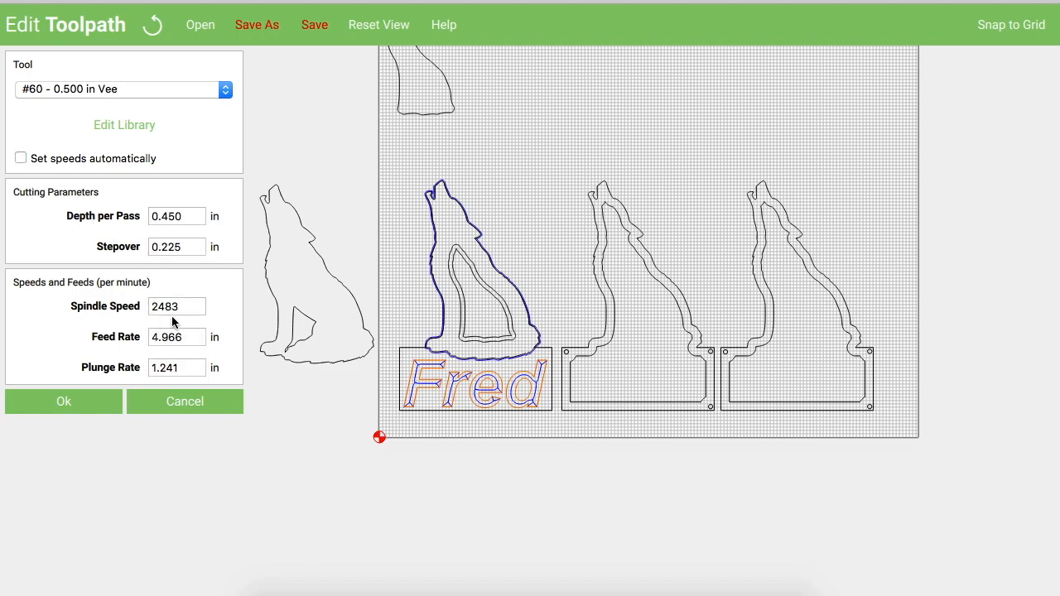
drag(181, 374, 146, 375)
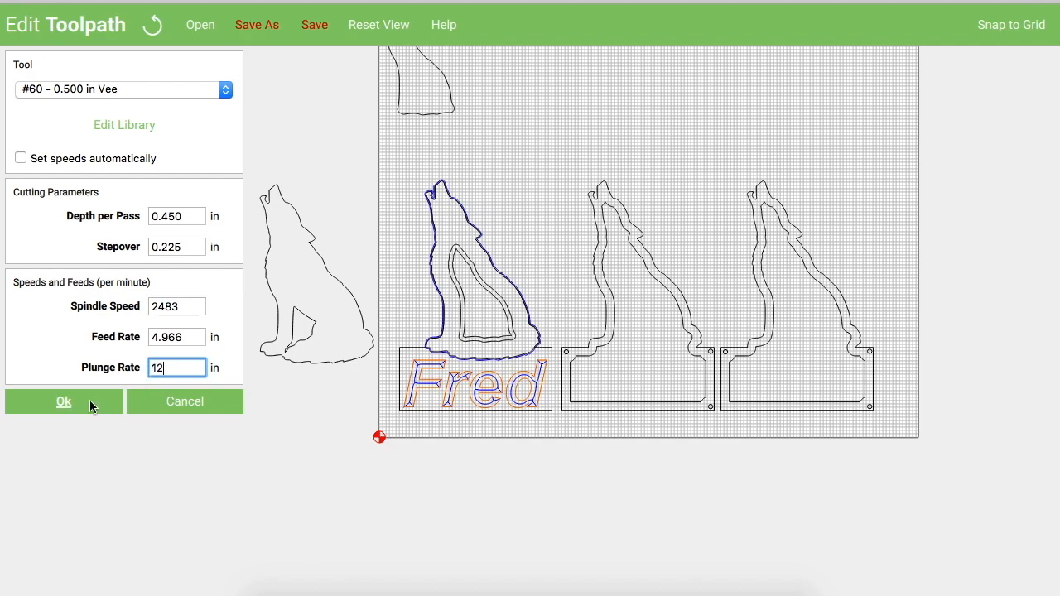
click(61, 403)
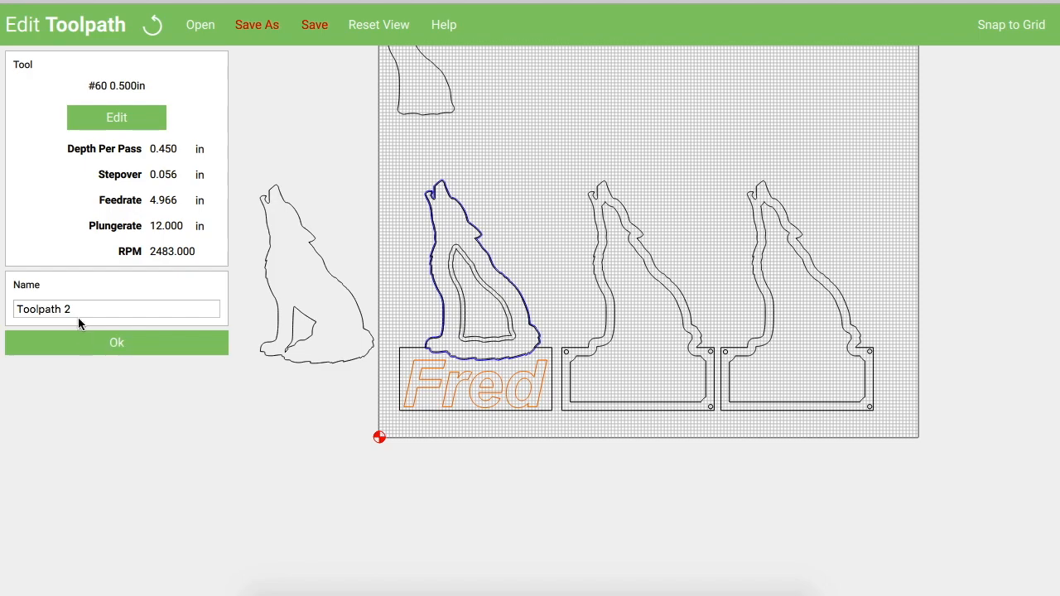
Name the V-carve toolpath after the name engraved in the base and save it.
drag(77, 318, 2, 304)
text(Fred)
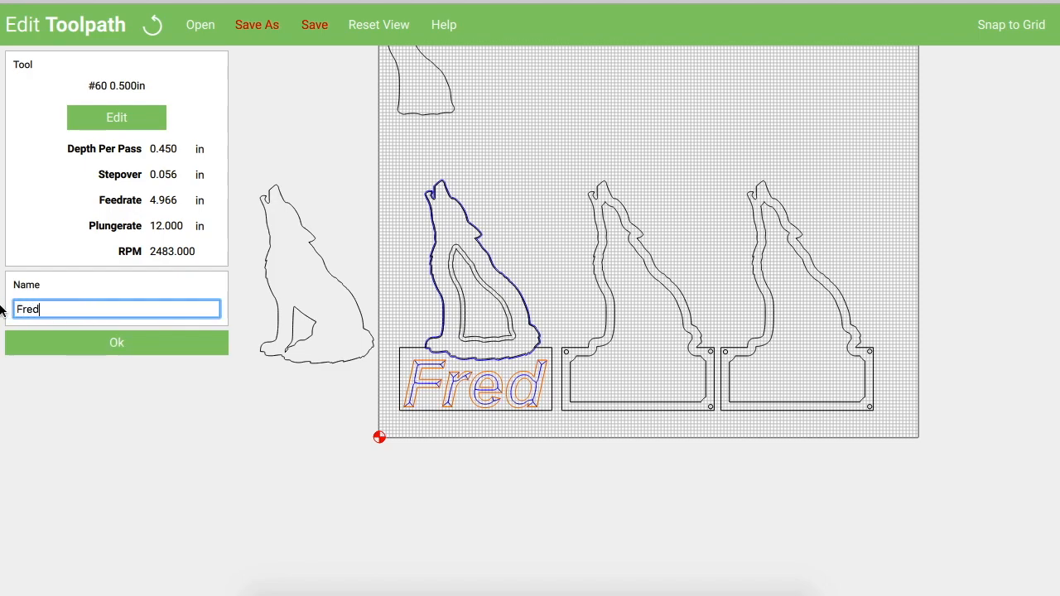
click(122, 340)
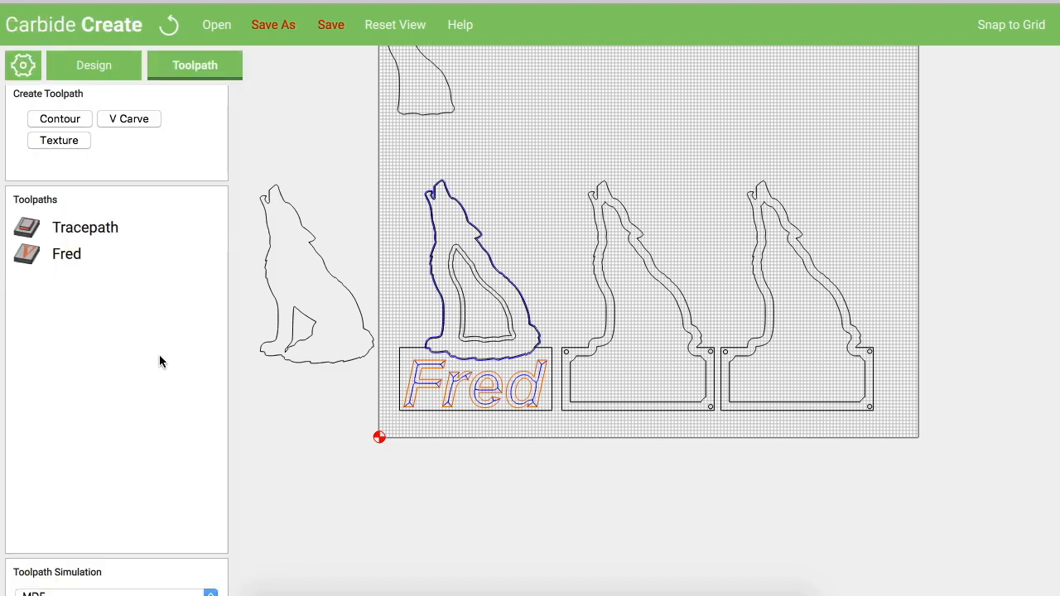
Start a contour toolpath on the inner of the two insert outlines inside the wolf above the name base.
click(304, 471)
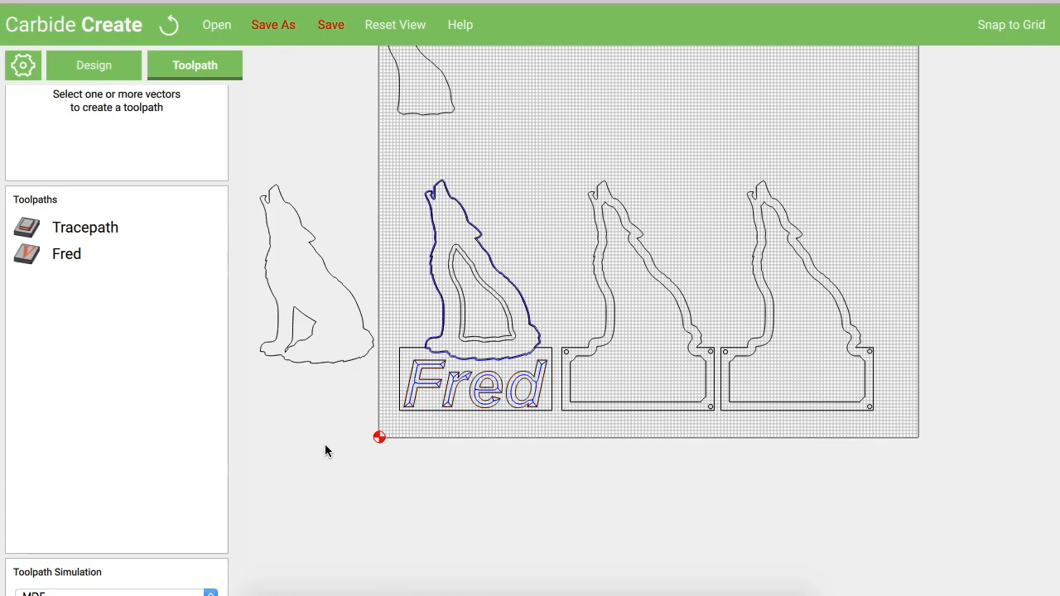
click(471, 339)
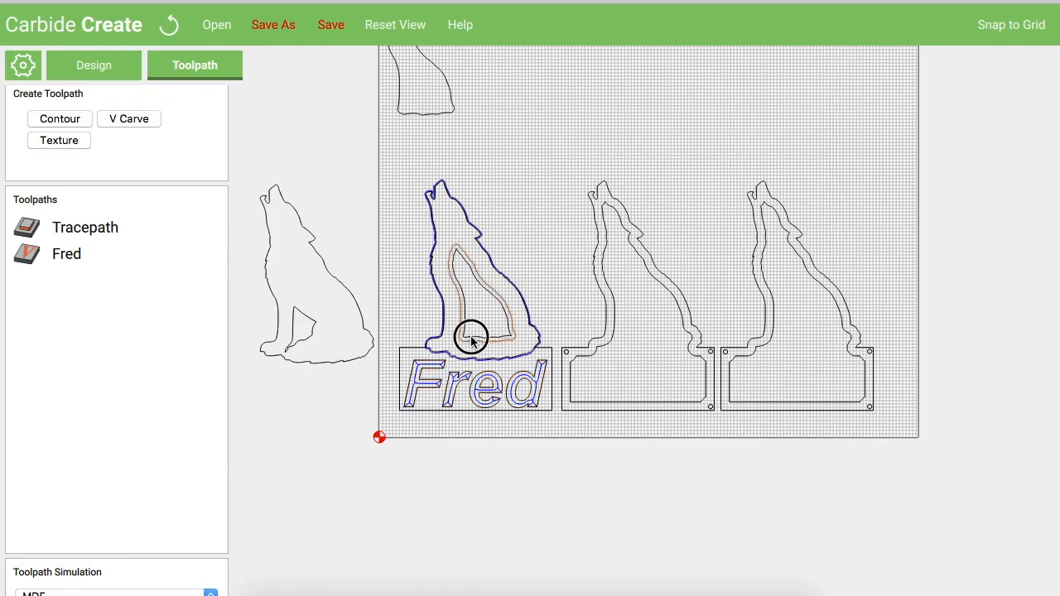
scroll(470, 336, up, 5)
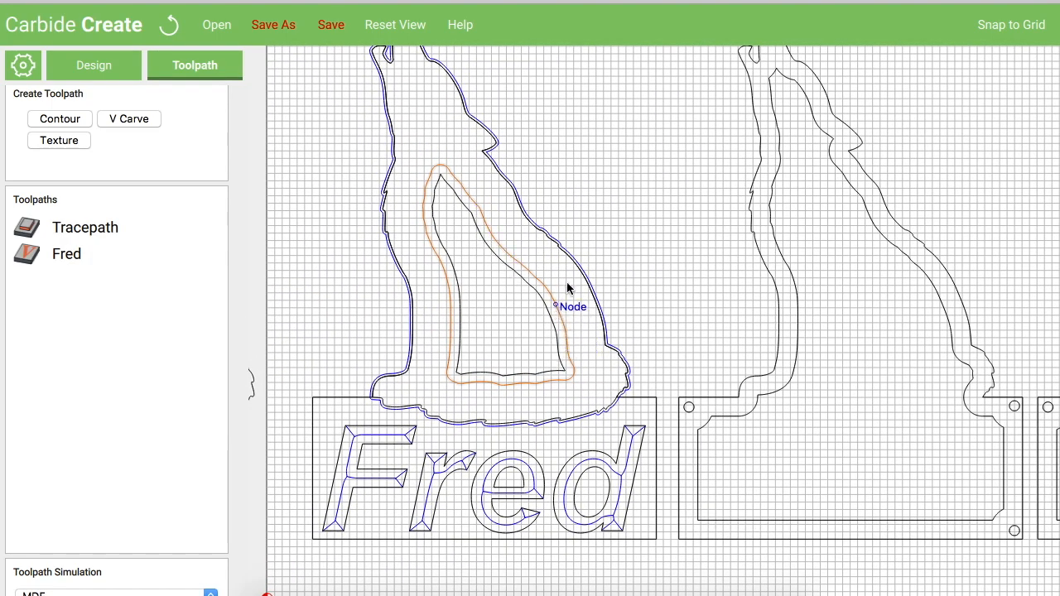
click(620, 269)
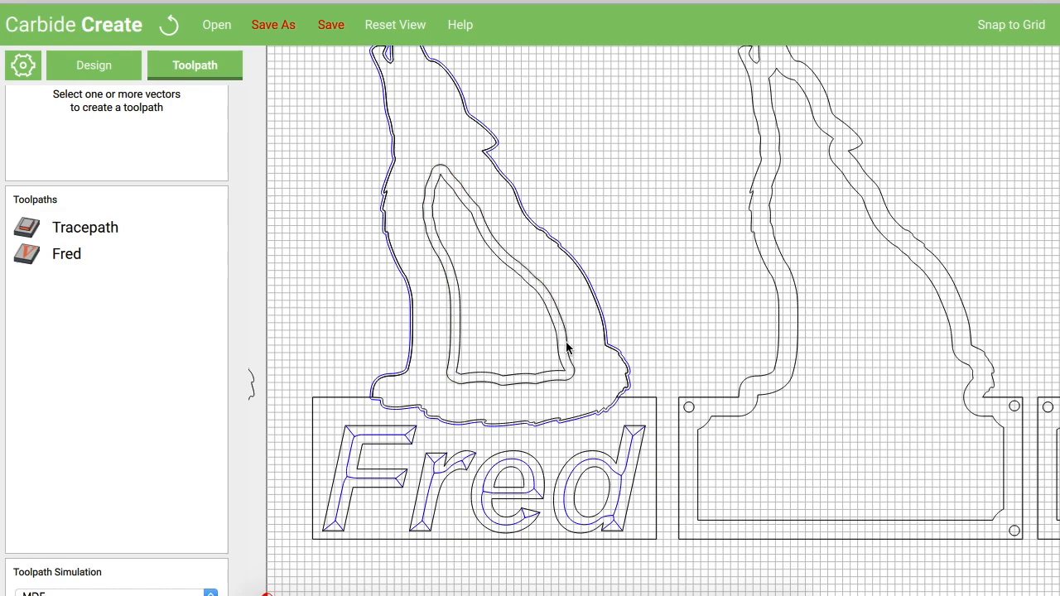
click(513, 375)
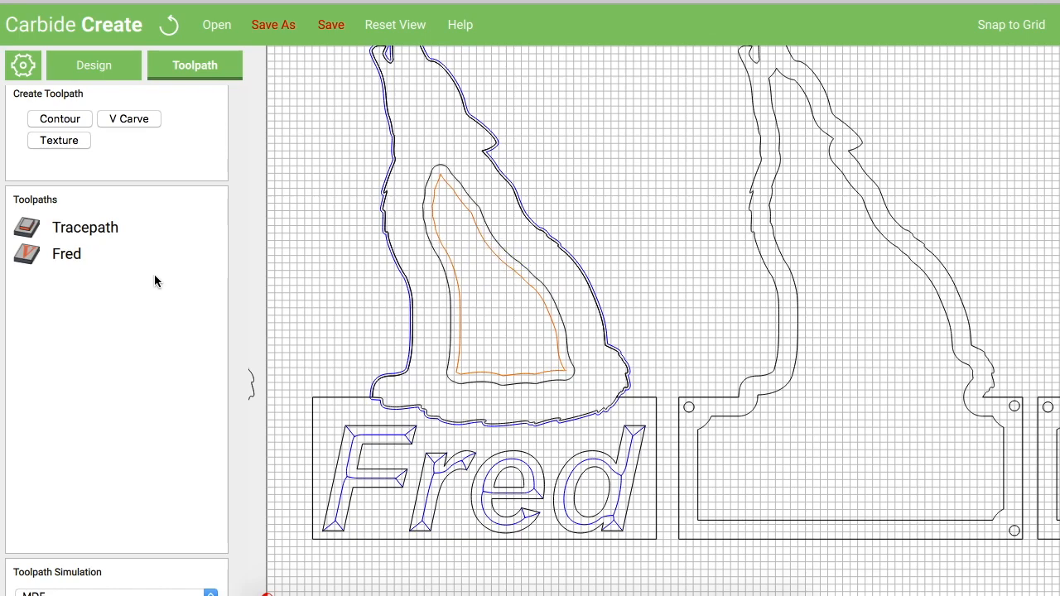
click(59, 121)
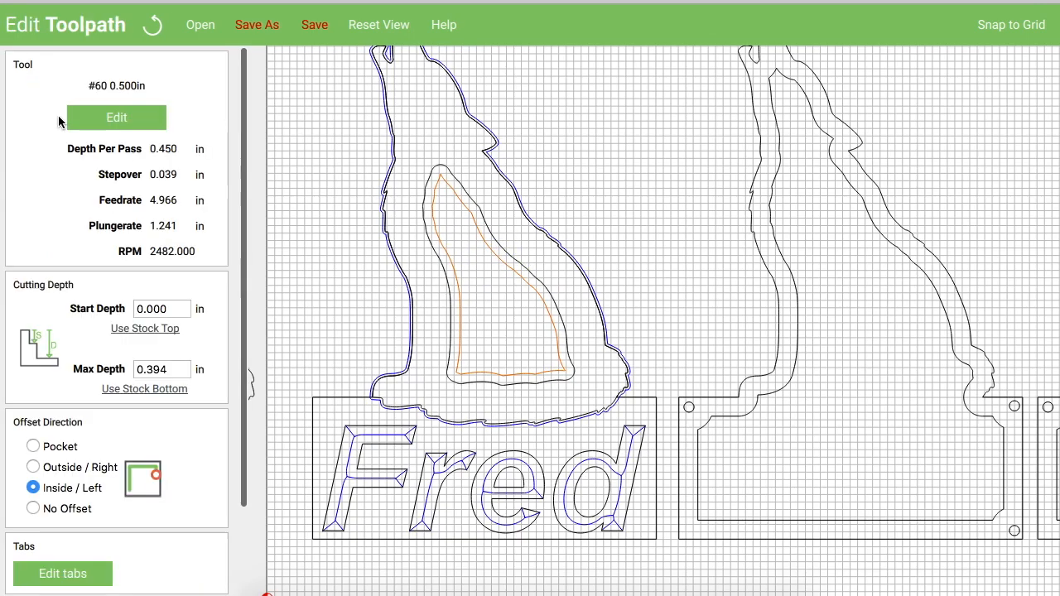
Change the insert contour's tool to the #102 0.125 in End mill.
click(123, 116)
click(126, 89)
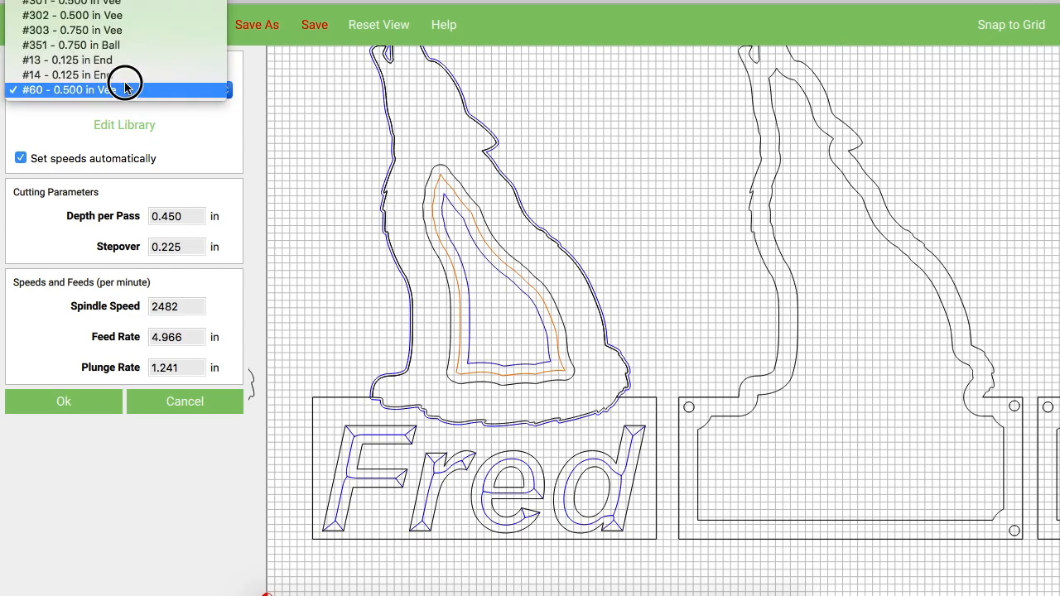
scroll(125, 86, up, 3)
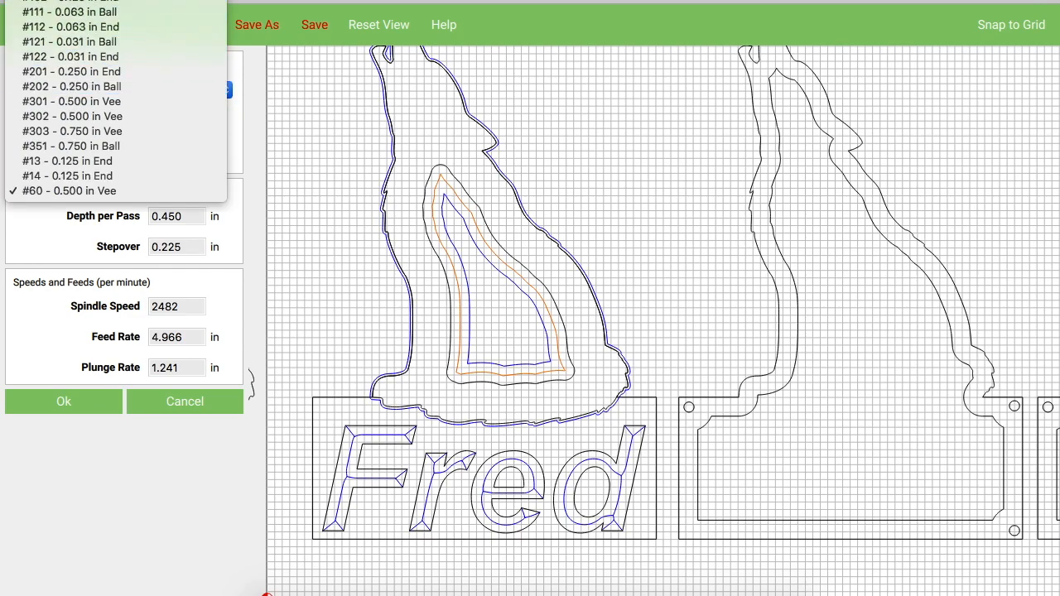
click(119, 1)
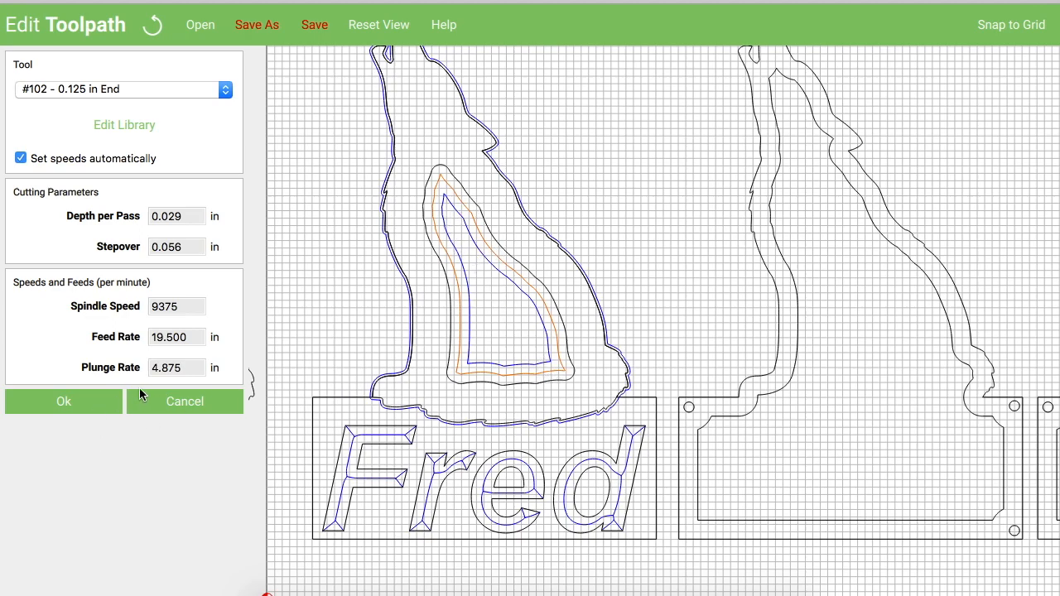
click(62, 401)
click(62, 405)
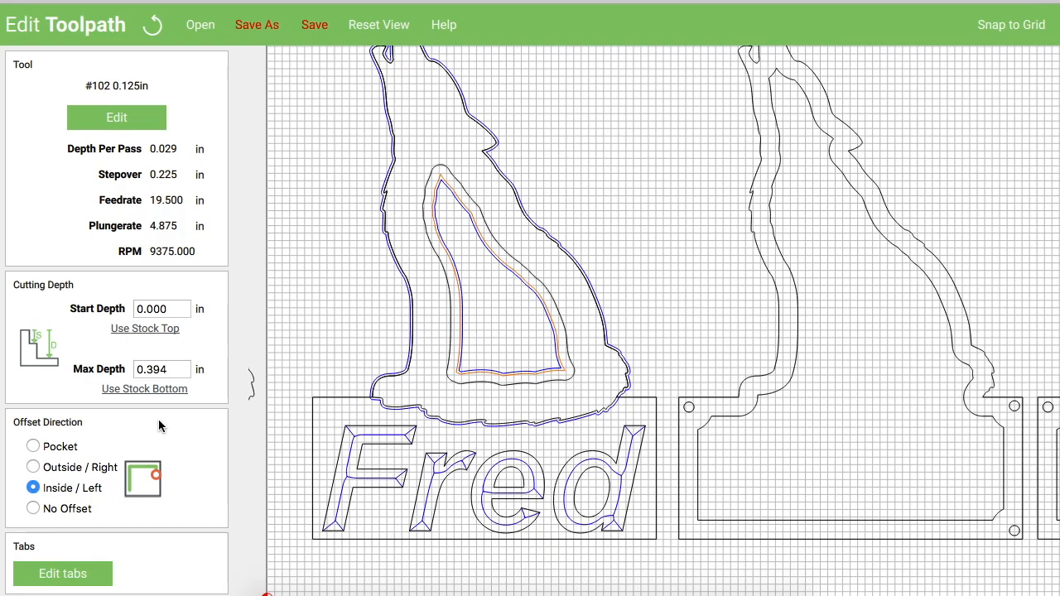
Set the insert contour's max depth to the stock bottom, 0.206 in, and save the toolpath.
scroll(462, 284, up, 5)
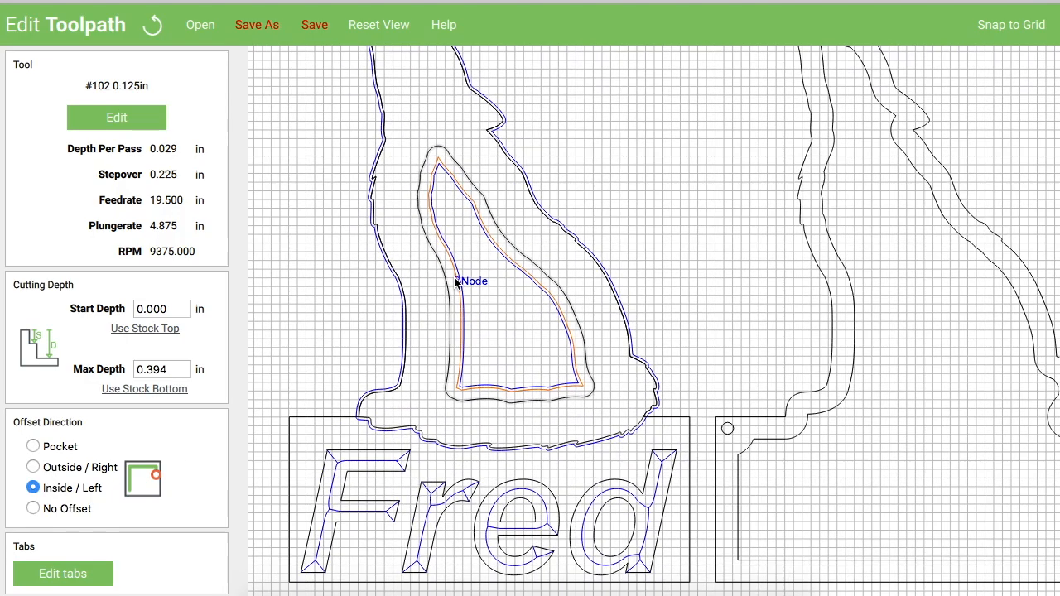
scroll(516, 293, down, 3)
scroll(516, 292, down, 2)
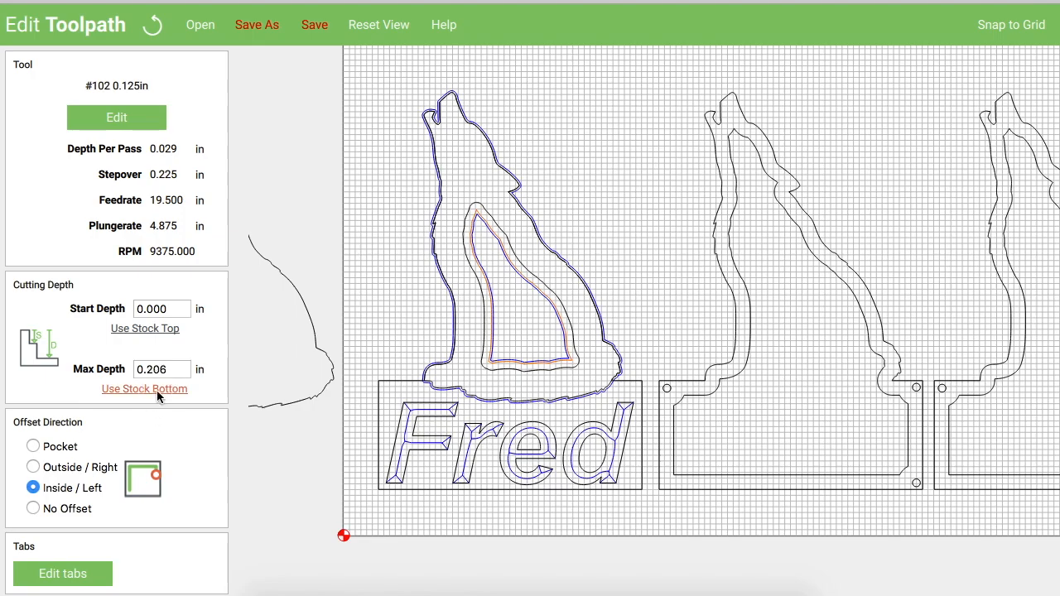
drag(169, 370, 148, 369)
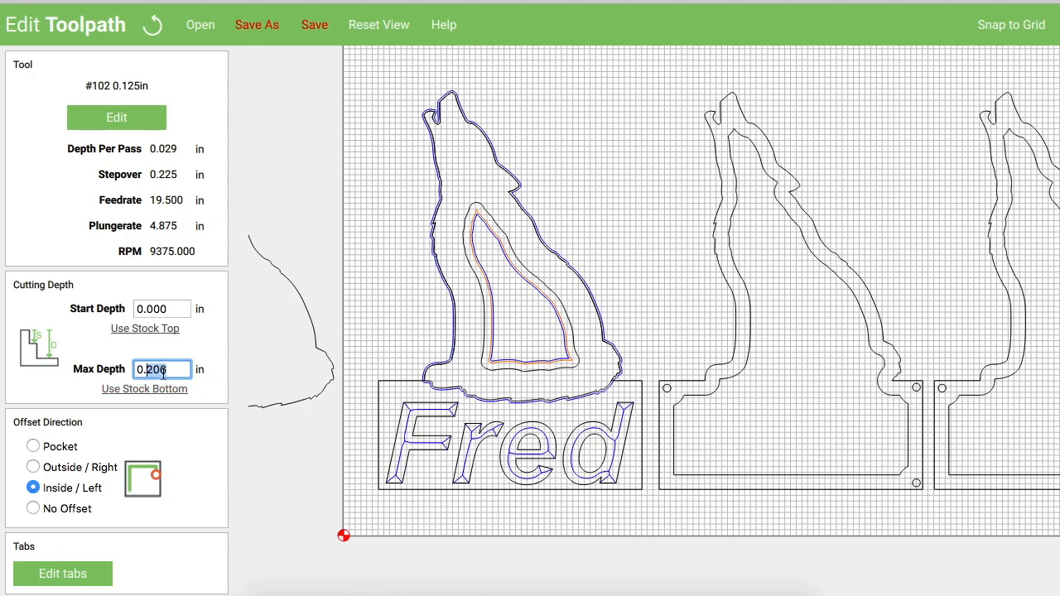
scroll(163, 372, down, 3)
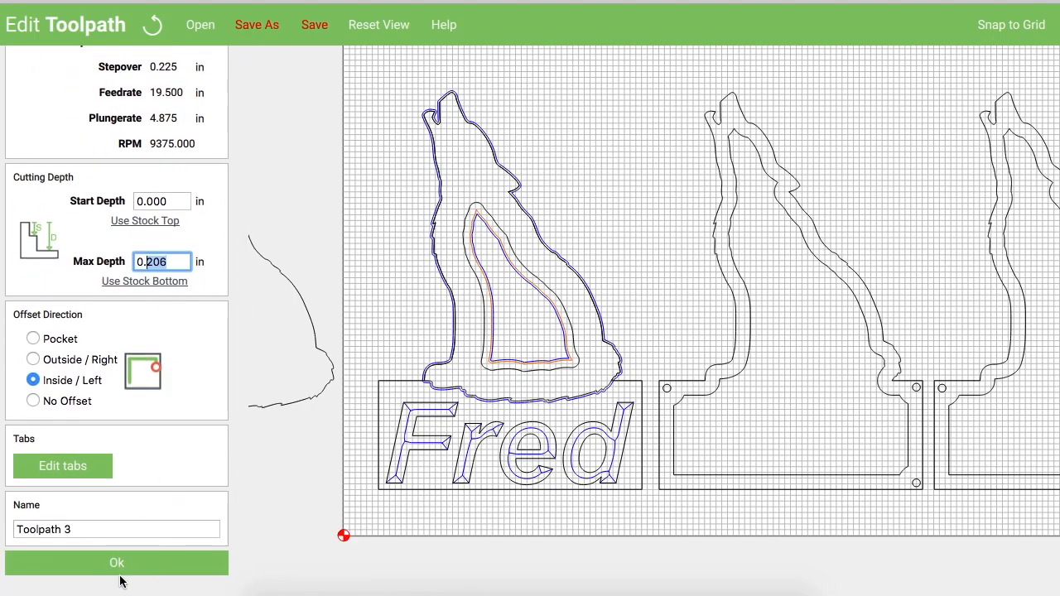
click(120, 573)
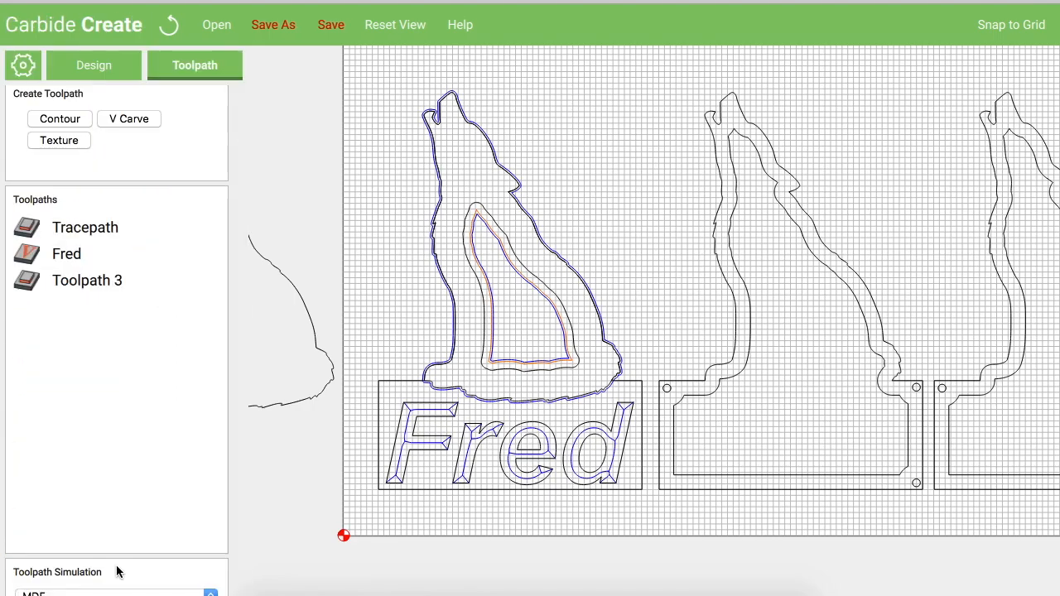
Set the stock thickness to 0.573 in in the job setup and confirm it.
click(20, 66)
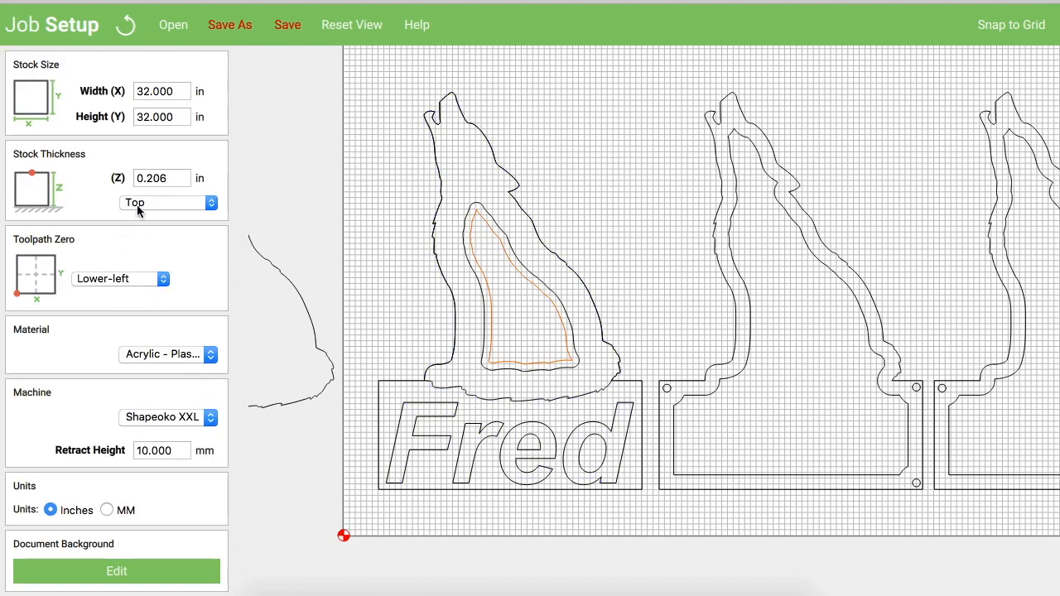
drag(169, 177, 148, 177)
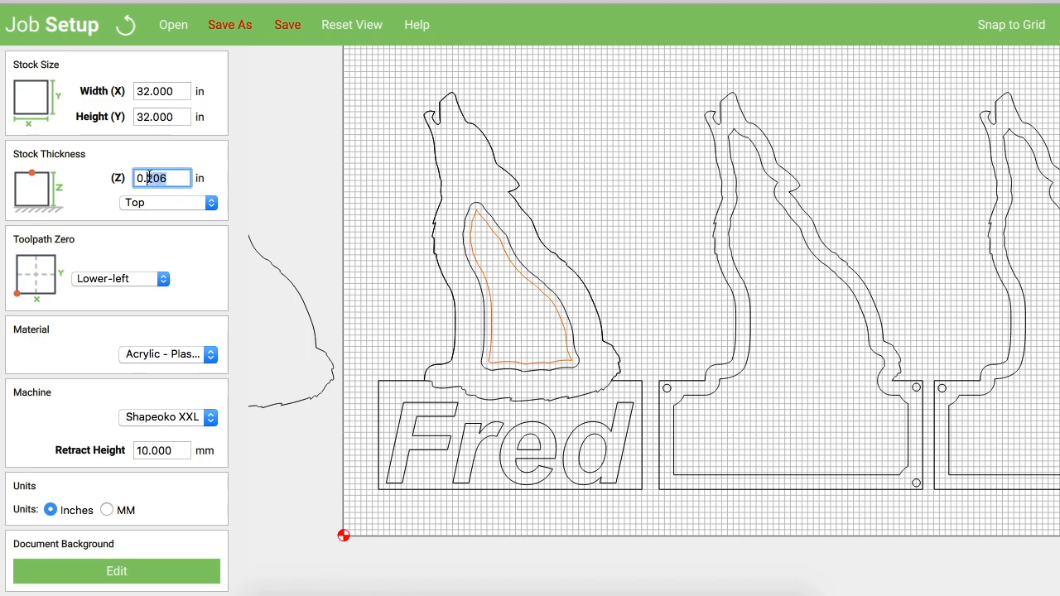
text(573)
scroll(131, 532, down, 3)
click(55, 563)
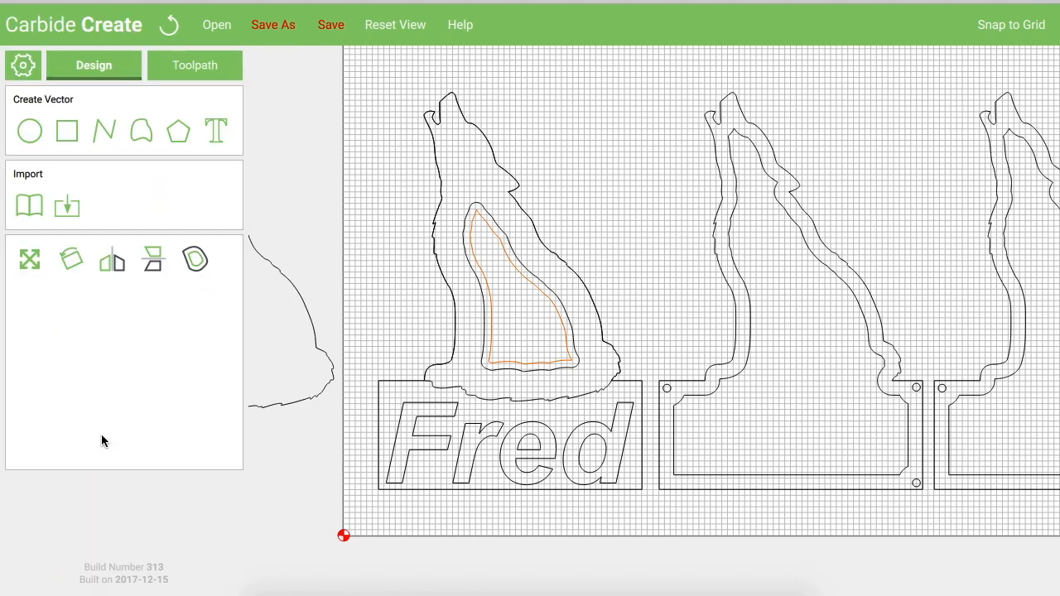
Reopen the insert contour, Toolpath 3, and set its max depth to the stock bottom, 0.573 in.
click(195, 68)
click(78, 281)
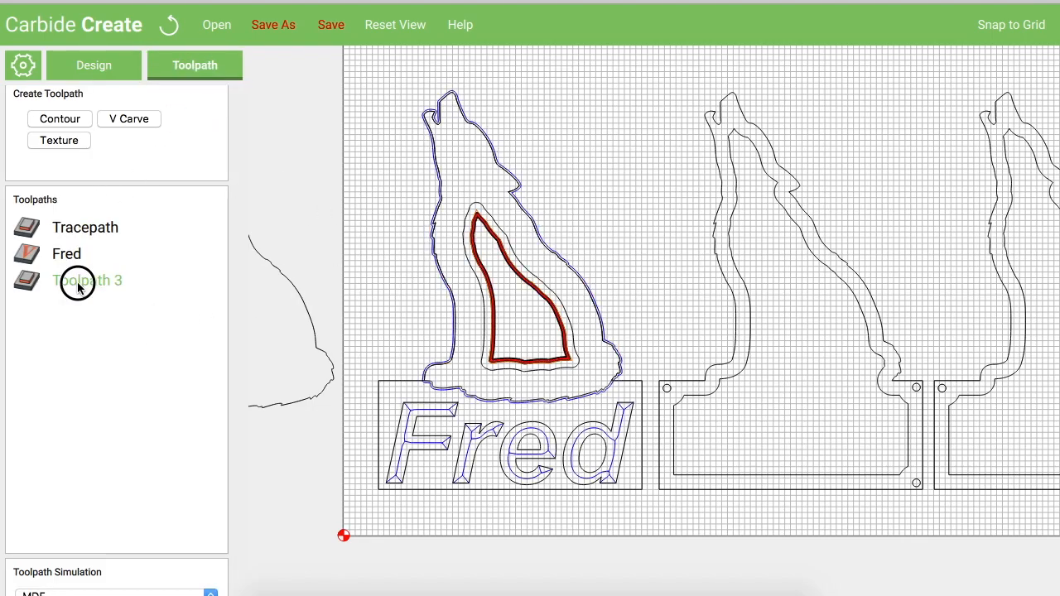
click(173, 388)
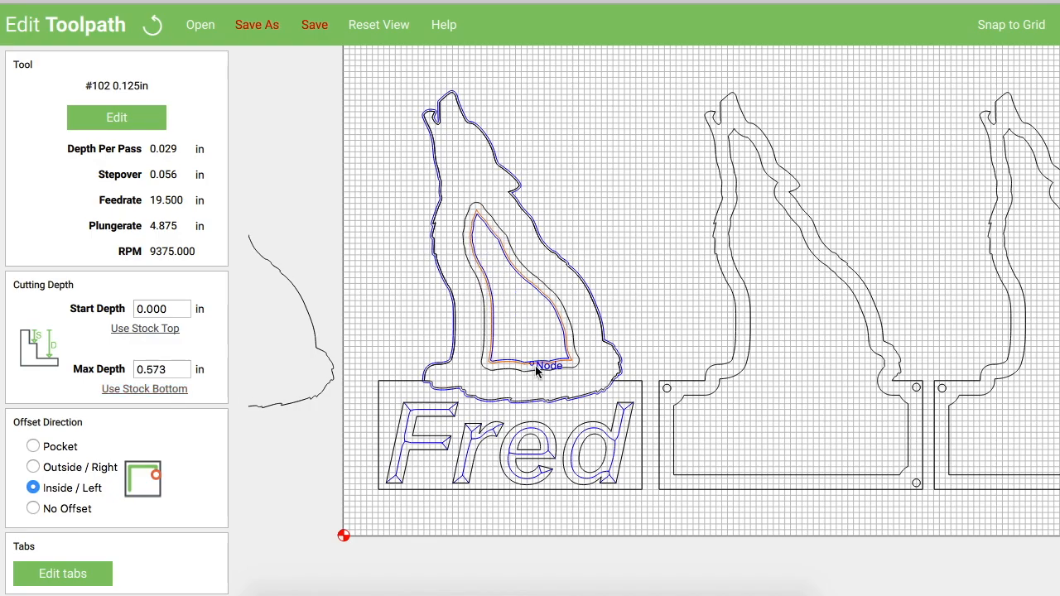
Set the insert contour's tab size to 8 mm wide and 2 mm high.
scroll(439, 323, up, 5)
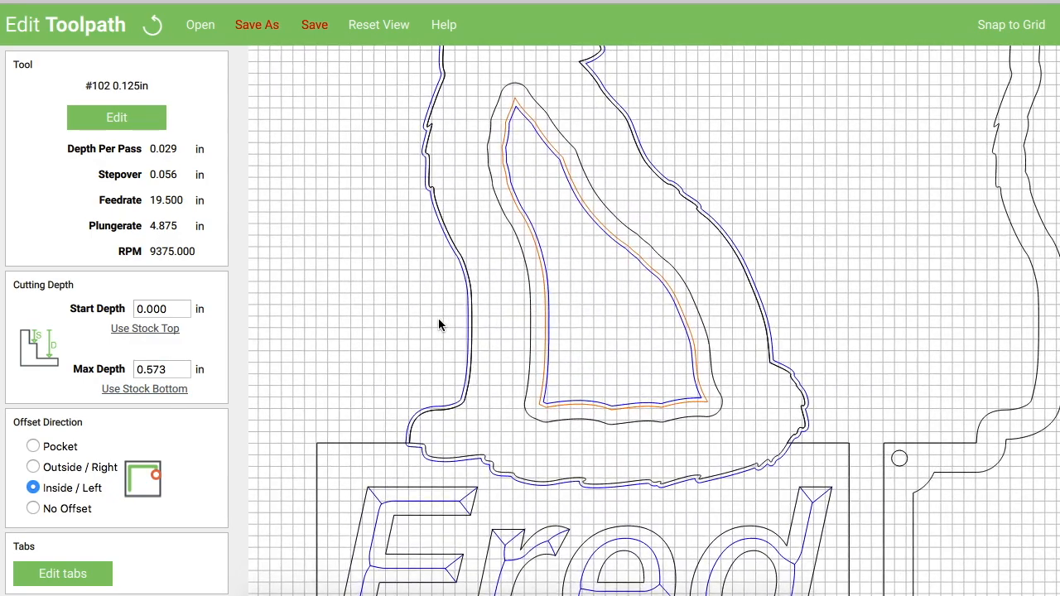
click(85, 579)
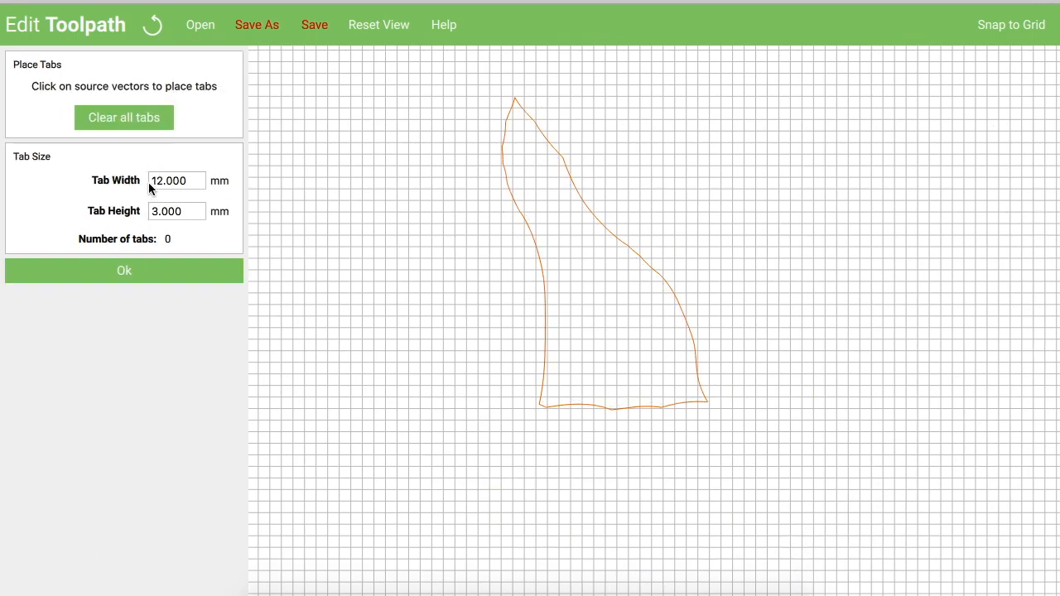
drag(151, 180, 159, 181)
key(BackSpace)
key(BackSpace)
text(8)
click(156, 212)
text(2)
click(121, 272)
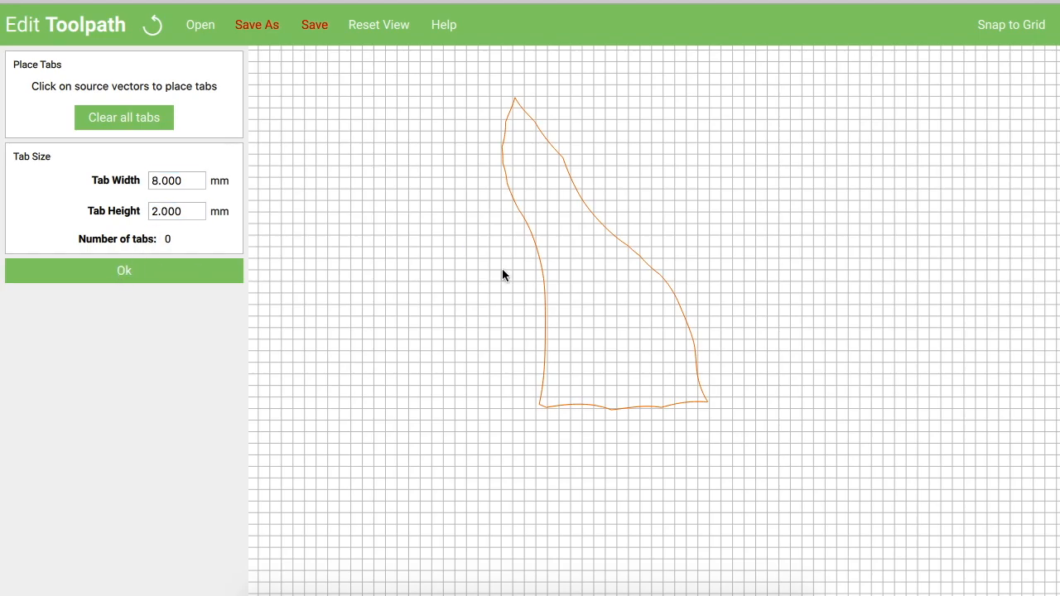
Place one tab on each long side of the inner insert outline and confirm the tabs.
click(546, 323)
click(611, 233)
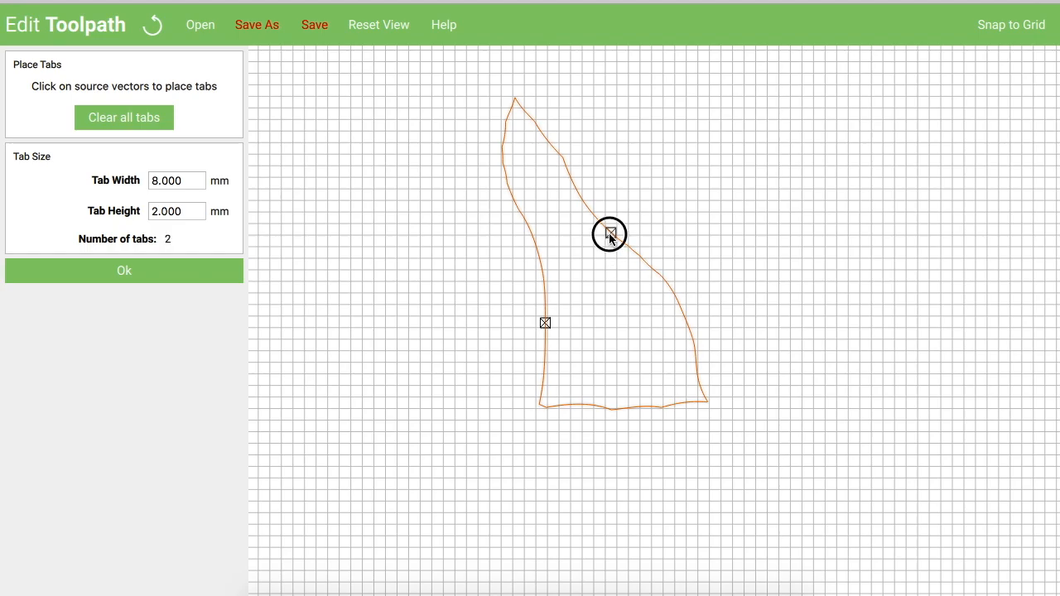
click(126, 272)
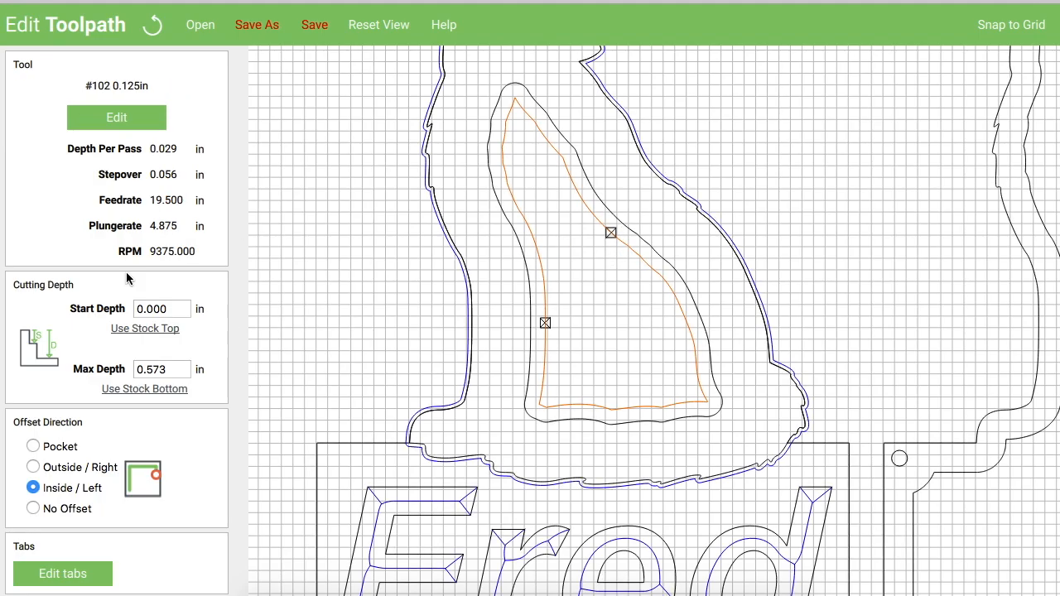
Name the inner insert contour toolpath Windowinside and save it.
scroll(158, 438, down, 3)
drag(79, 530, 0, 533)
text(Wondw)
key(BackSpace)
key(BackSpace)
text(indw)
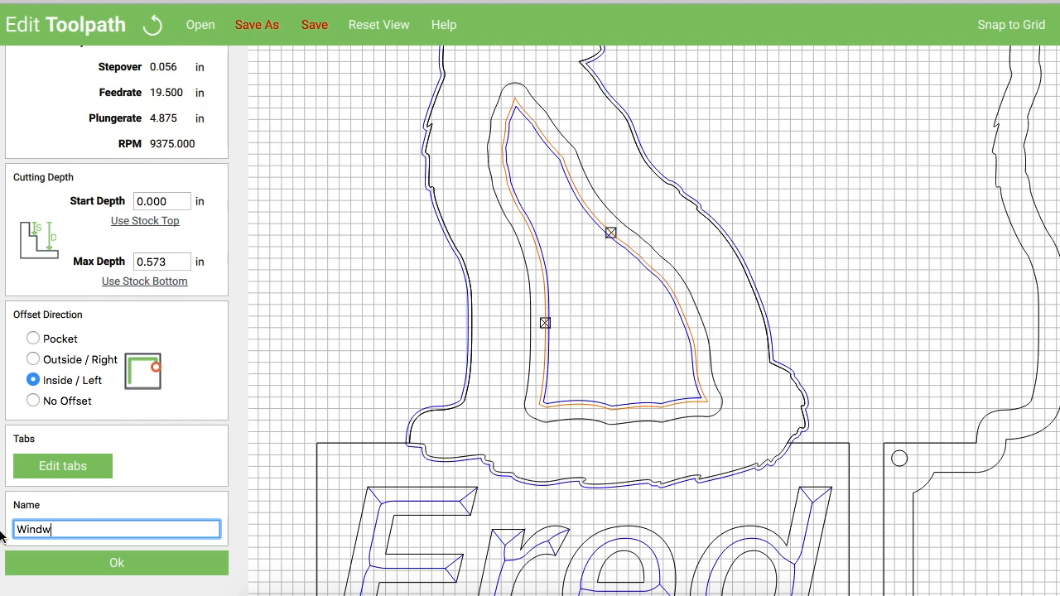
key(BackSpace)
text(owinside)
click(121, 568)
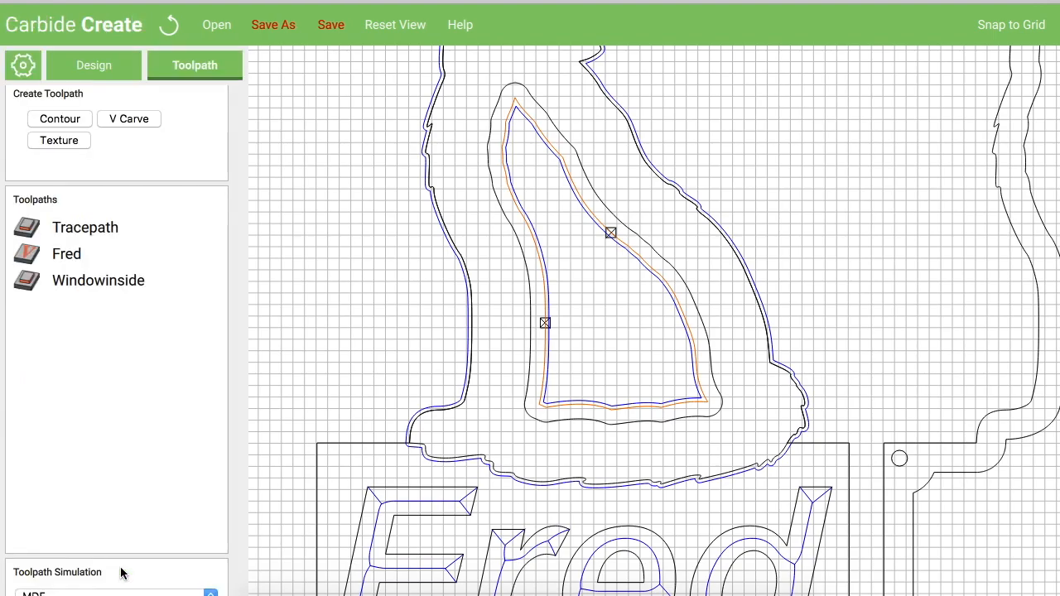
Start a contour toolpath on the outer insert outline inside the wolf, using the #102 0.125 in End mill.
click(518, 243)
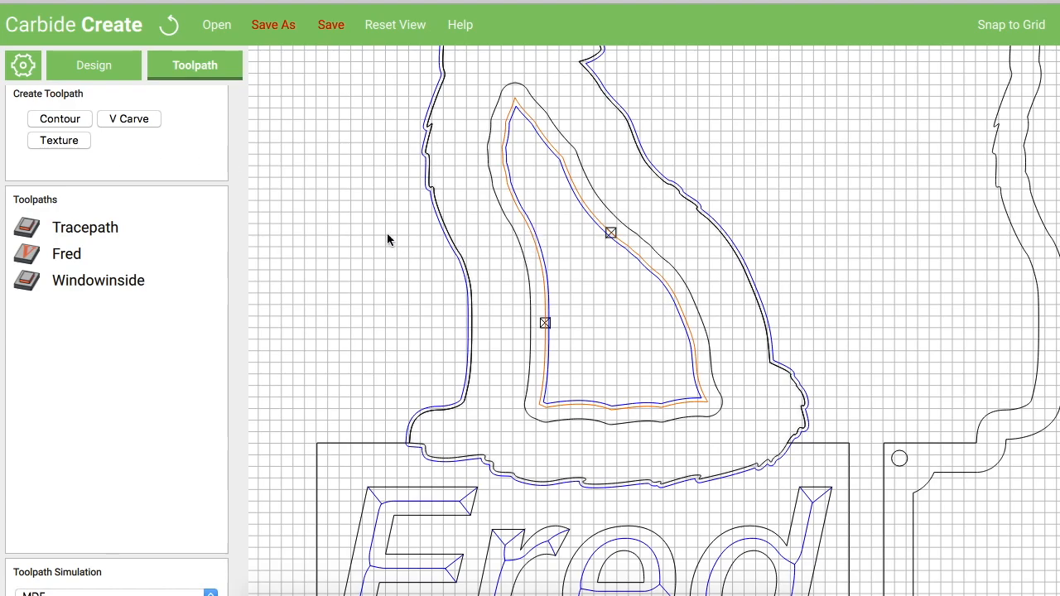
click(322, 245)
click(522, 259)
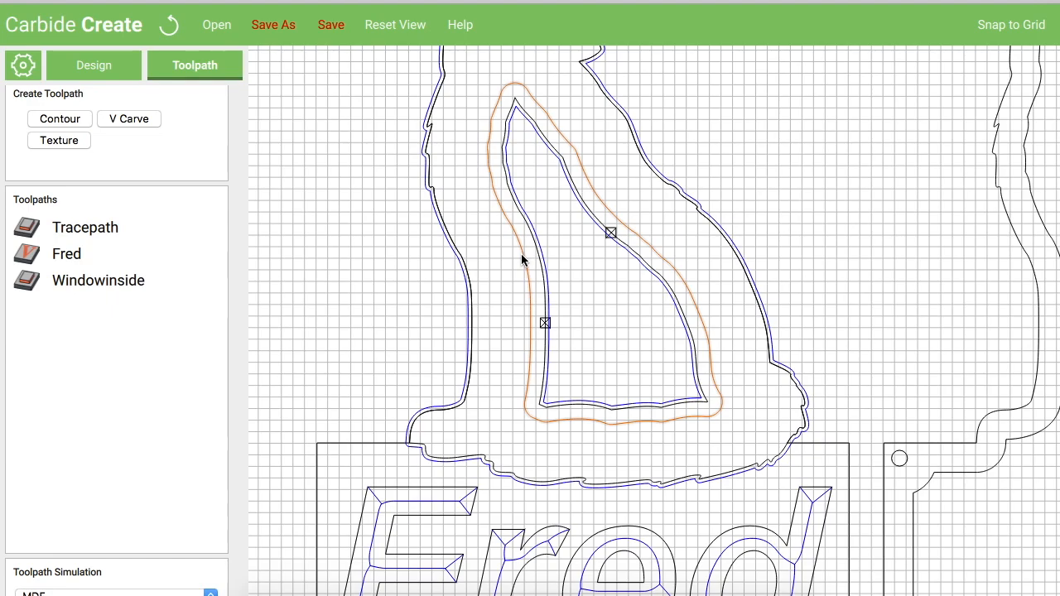
click(59, 120)
click(121, 121)
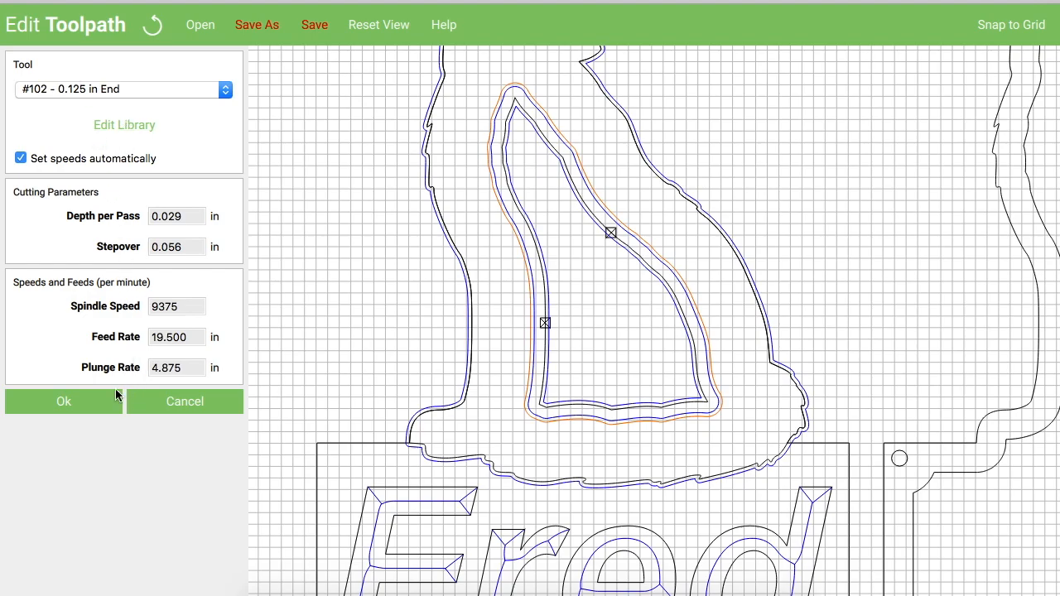
click(64, 404)
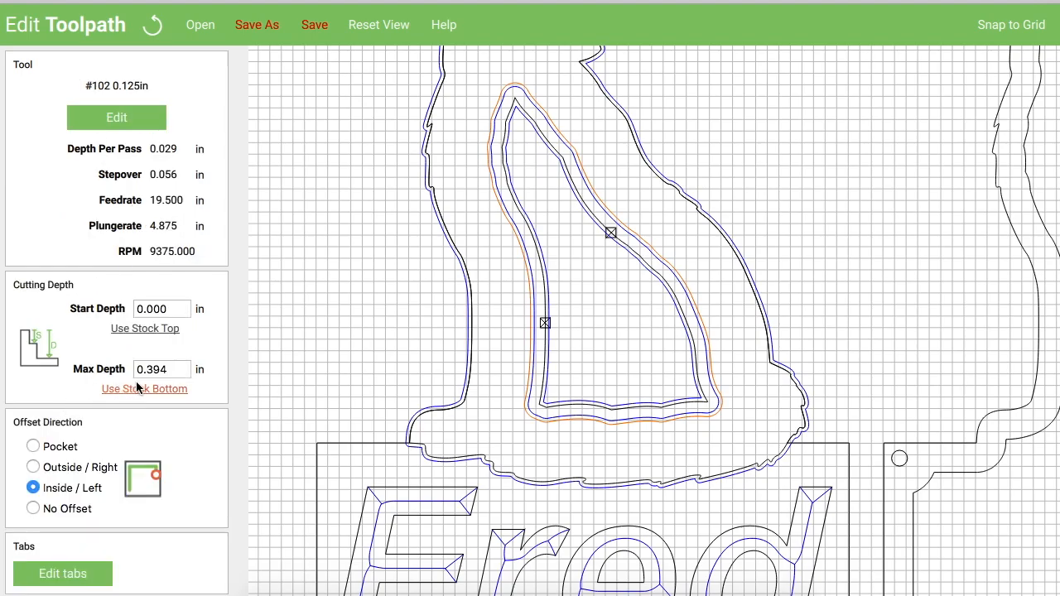
Set the outer insert toolpath's max depth to 0.205 in and its offset direction to Pocket.
drag(169, 370, 147, 370)
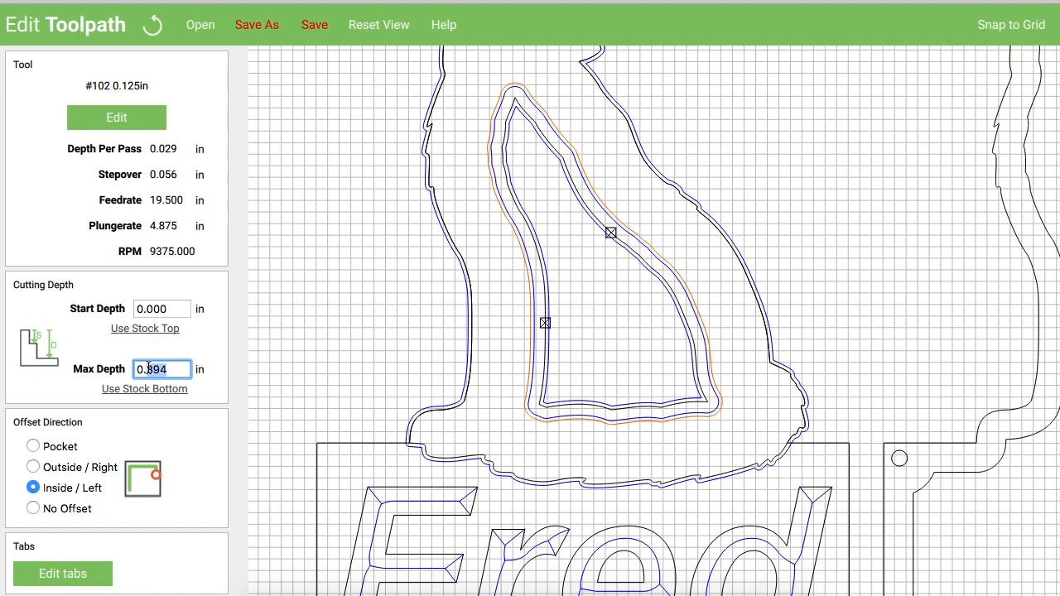
text(205)
click(33, 447)
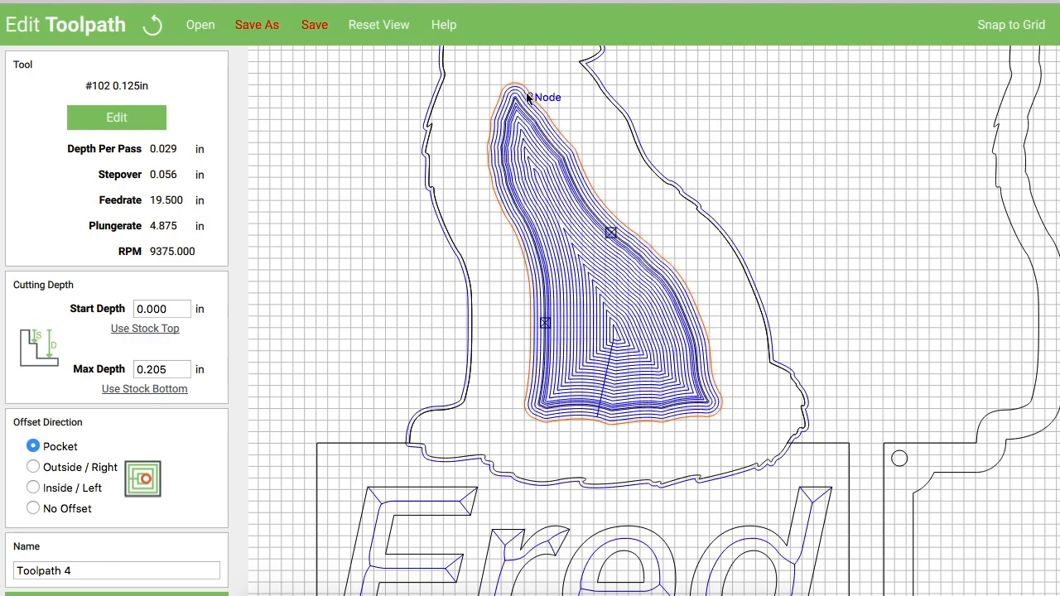
Name the insert pocket toolpath WindowHolder and save it.
scroll(568, 296, down, 6)
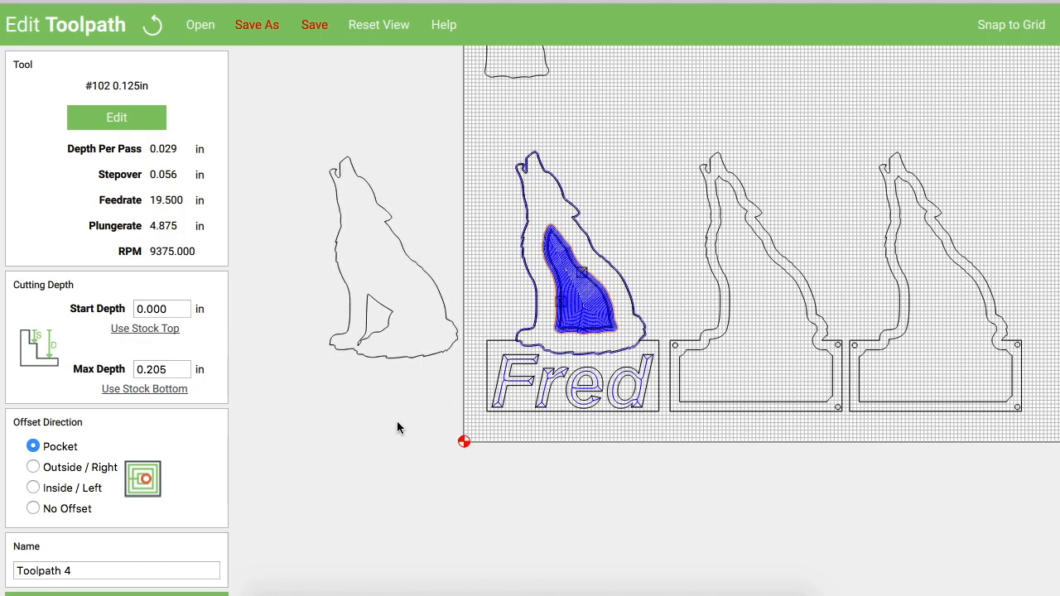
click(39, 565)
drag(38, 565, 0, 556)
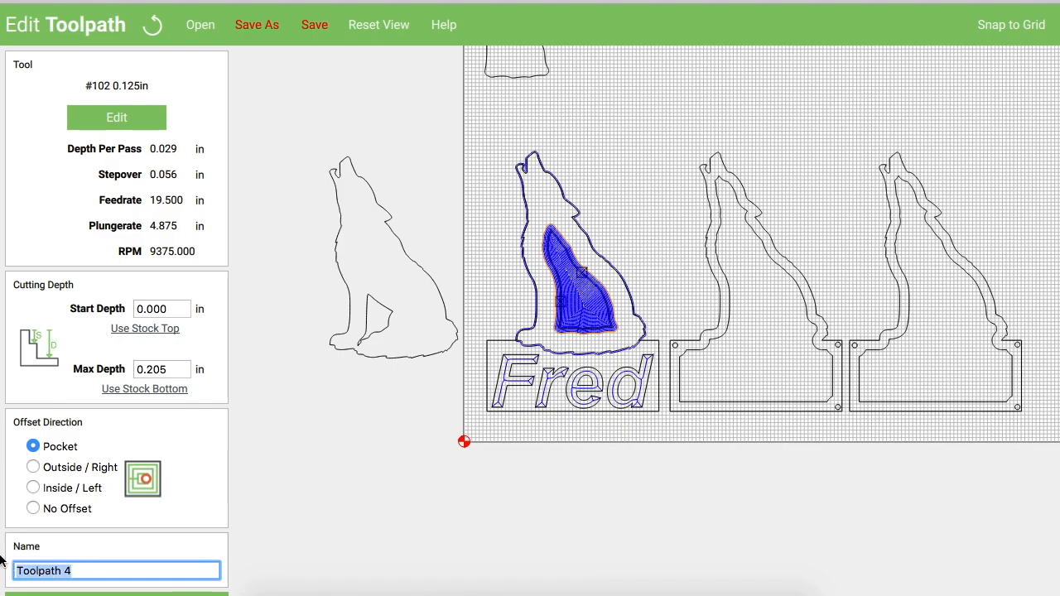
text(S)
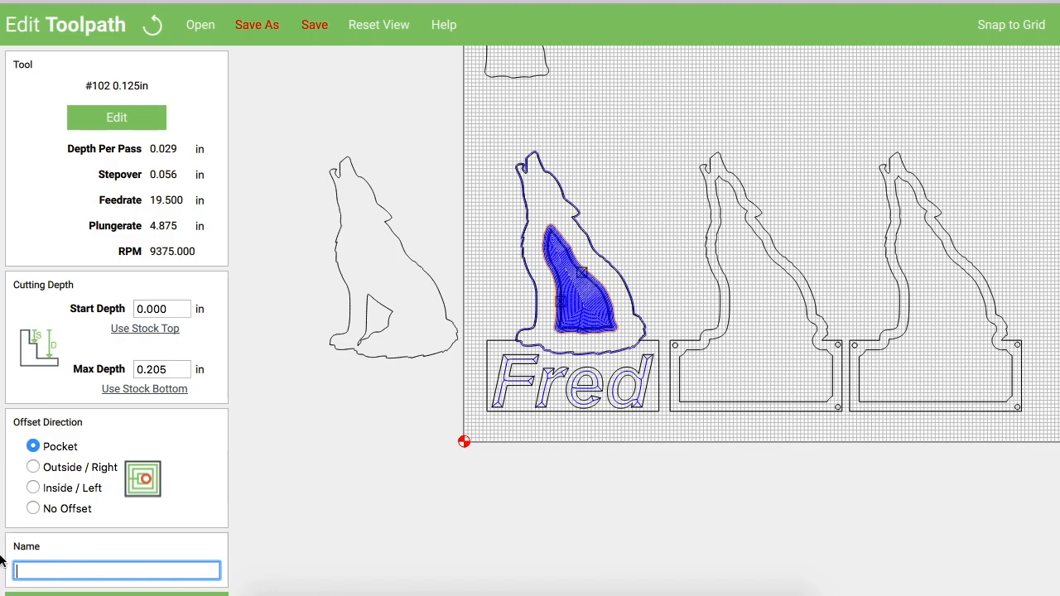
text(indowHolder)
scroll(50, 555, down, 2)
click(113, 562)
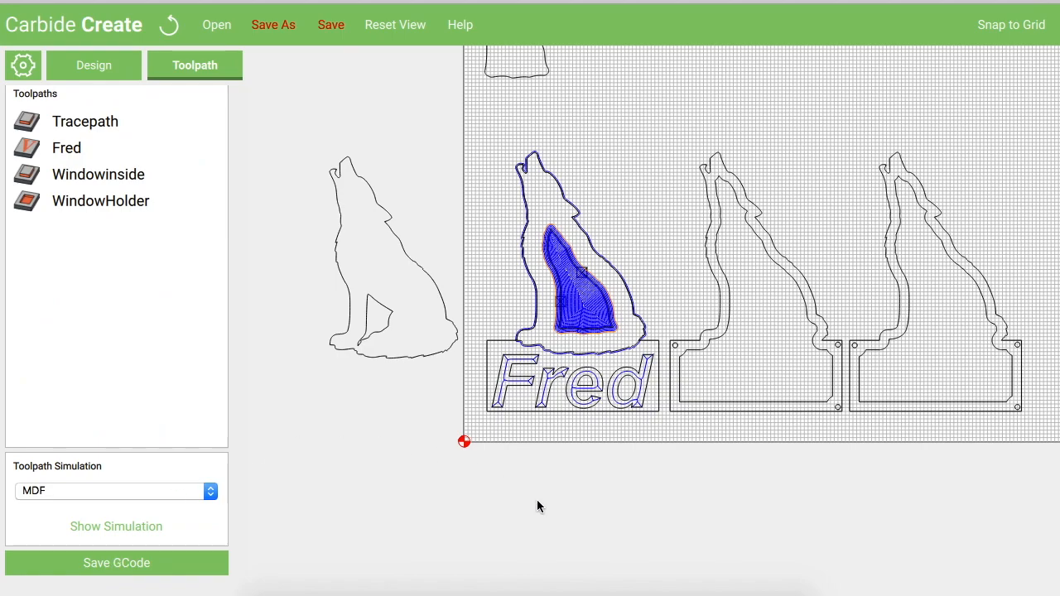
Start a contour toolpath on the outer outline of the wolf and name base, with Outside / Right offset and 0.573 in max depth.
click(519, 412)
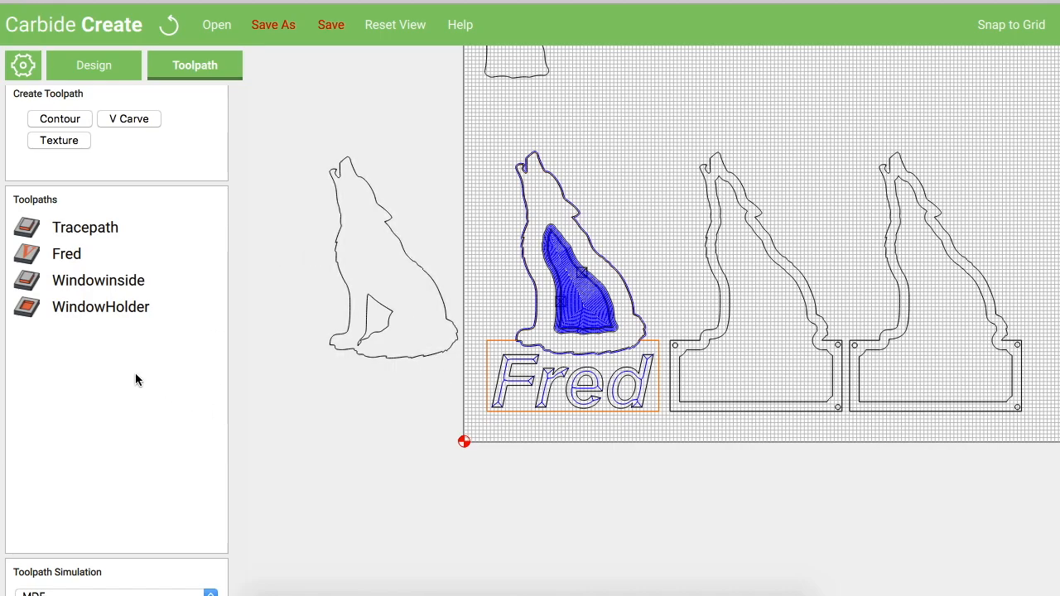
click(60, 118)
click(33, 467)
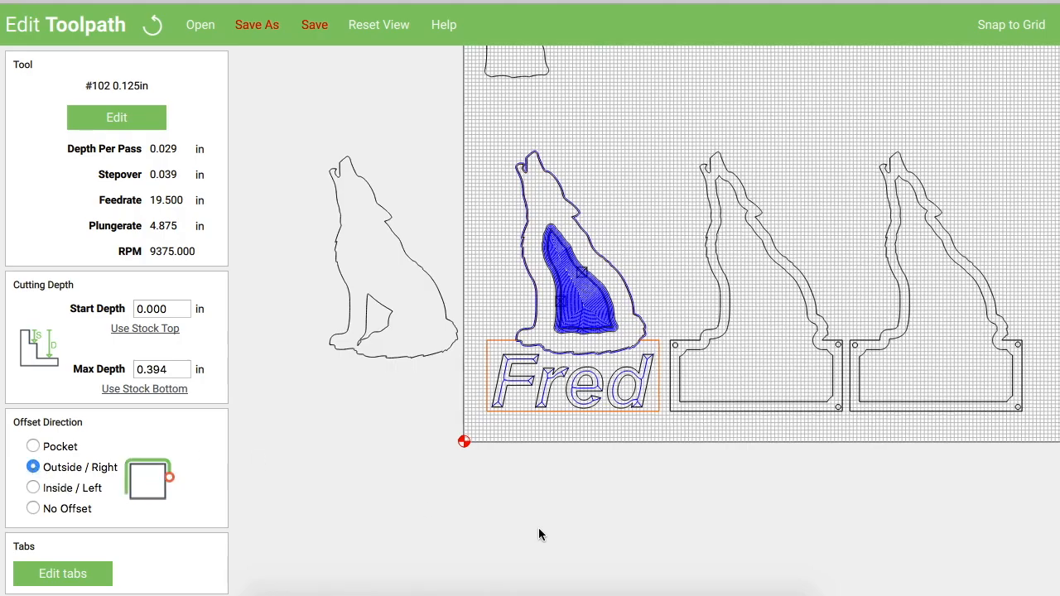
scroll(539, 527, up, 4)
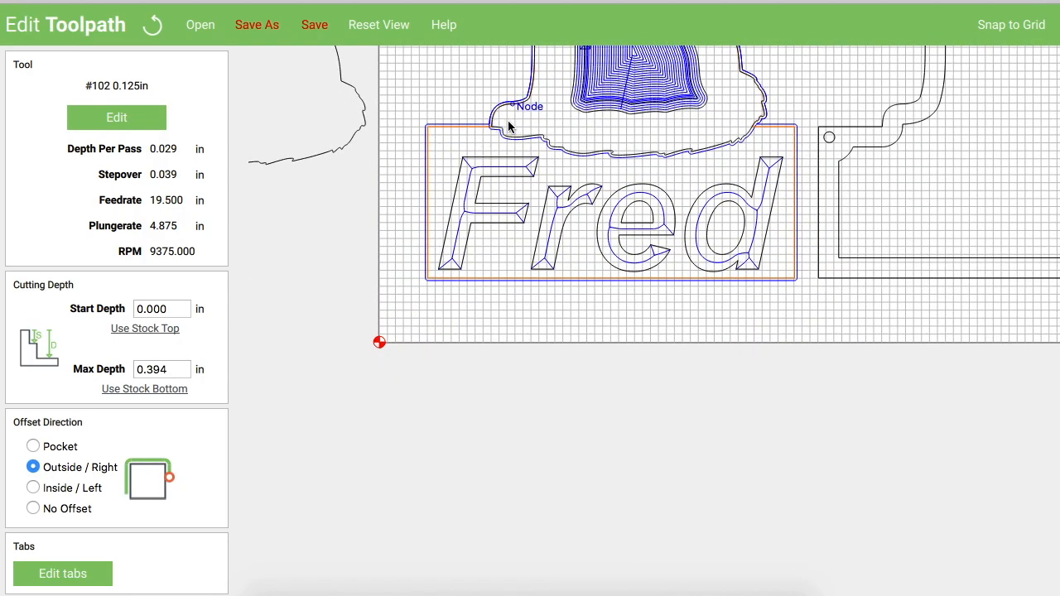
scroll(489, 134, up, 1)
scroll(488, 130, up, 6)
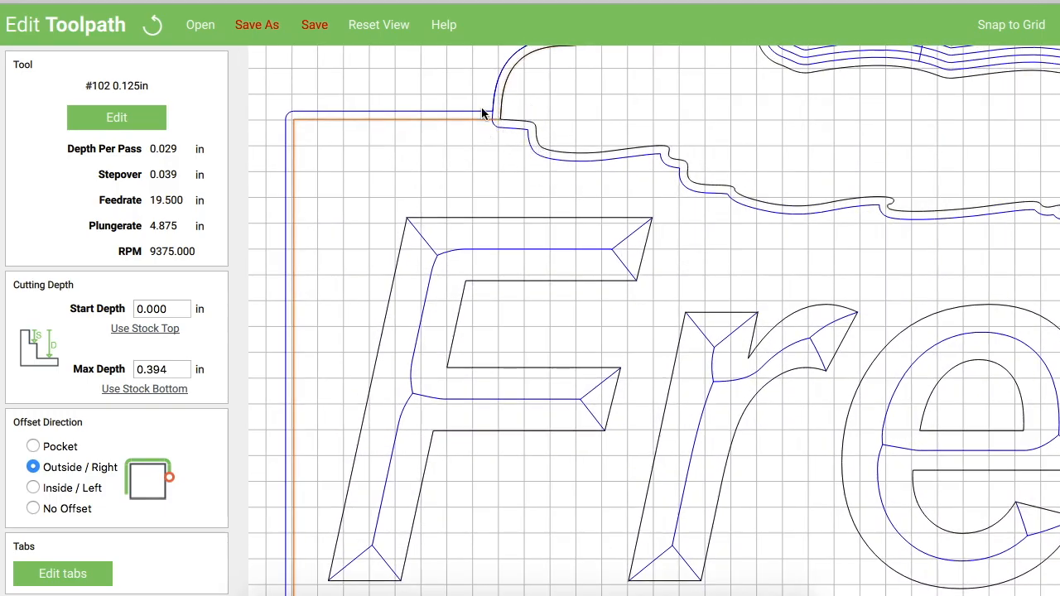
scroll(502, 178, down, 7)
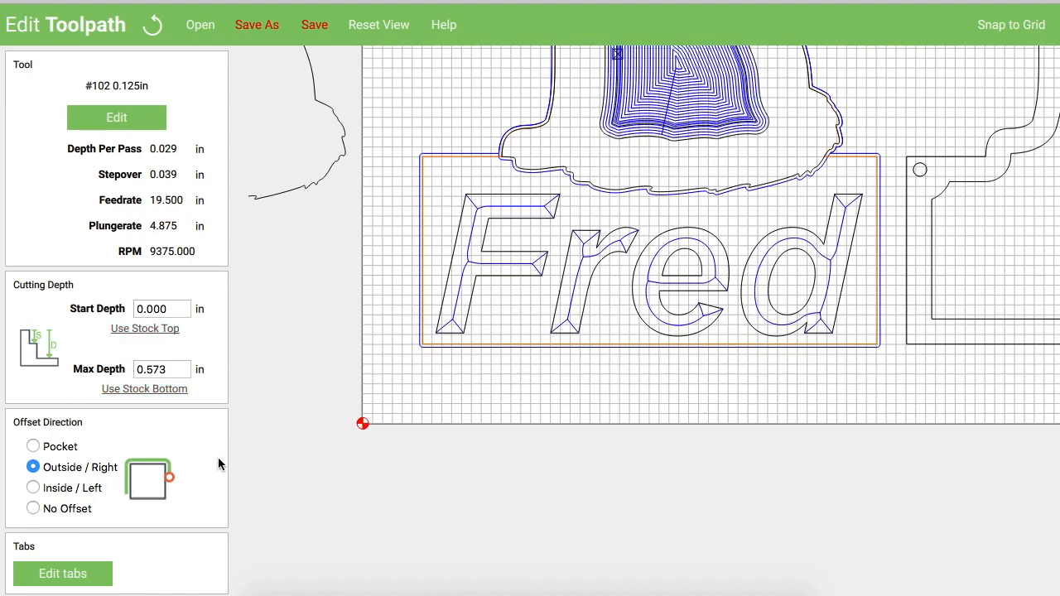
Place five tabs around the combined outline: three on the base's sides and lower edge, and one on each side of the wolf.
scroll(217, 462, down, 3)
click(83, 466)
scroll(308, 365, down, 5)
click(341, 328)
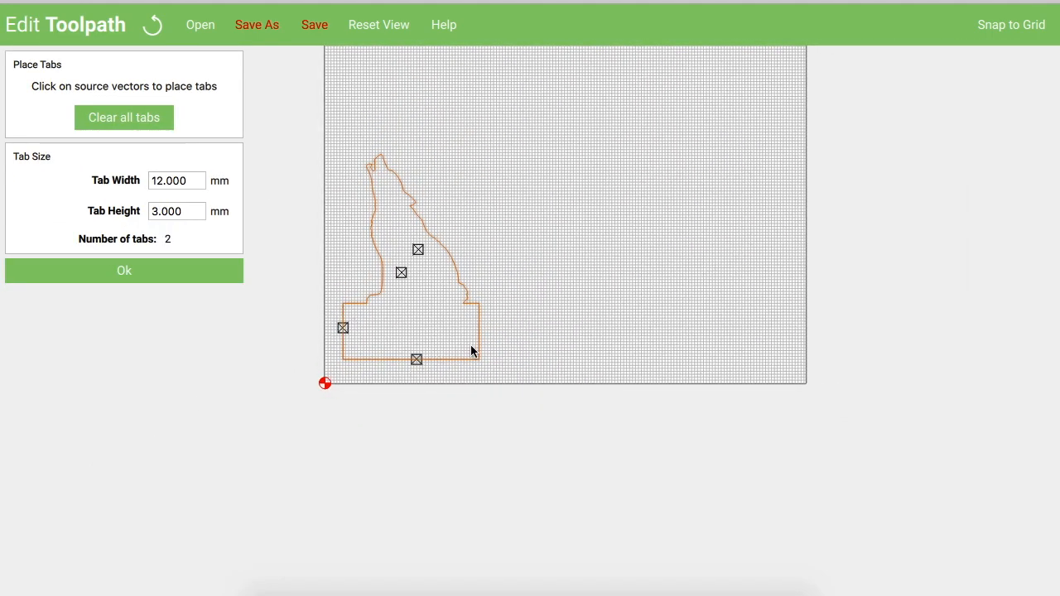
click(448, 251)
click(372, 189)
scroll(372, 190, up, 5)
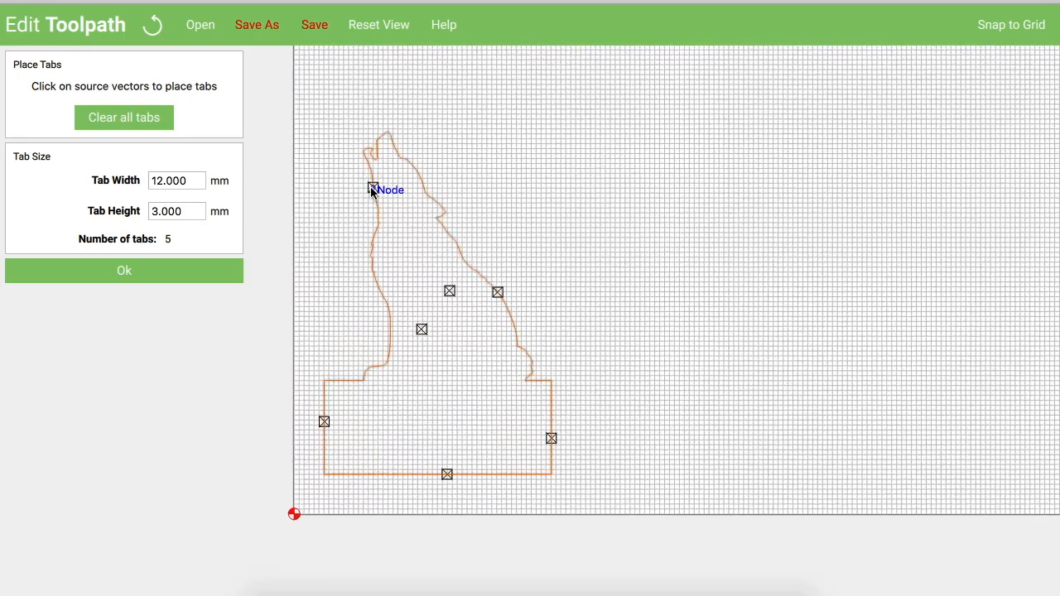
Set the outer cutout's tab width to 8 mm and tab height to 2 mm and accept the tabs.
drag(159, 180, 148, 181)
text(8)
key(Tab)
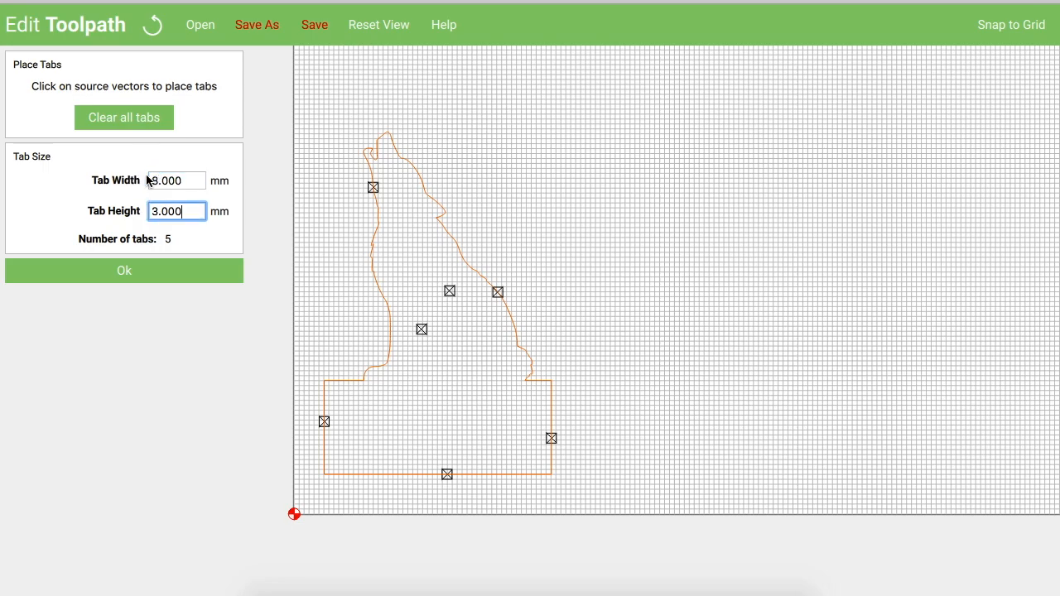
key(BackSpace)
text(2)
click(119, 278)
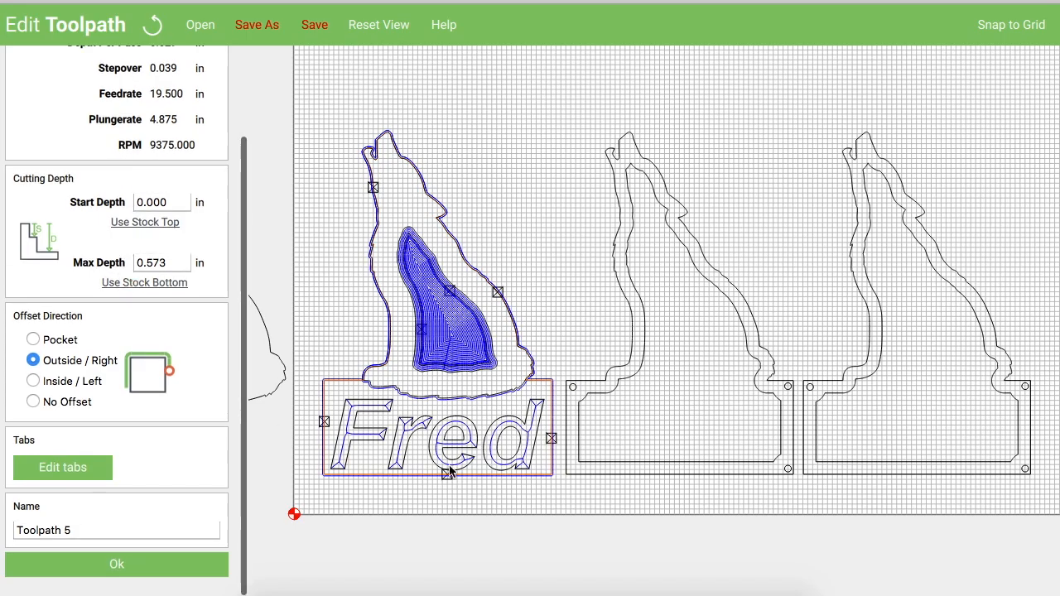
scroll(617, 294, down, 2)
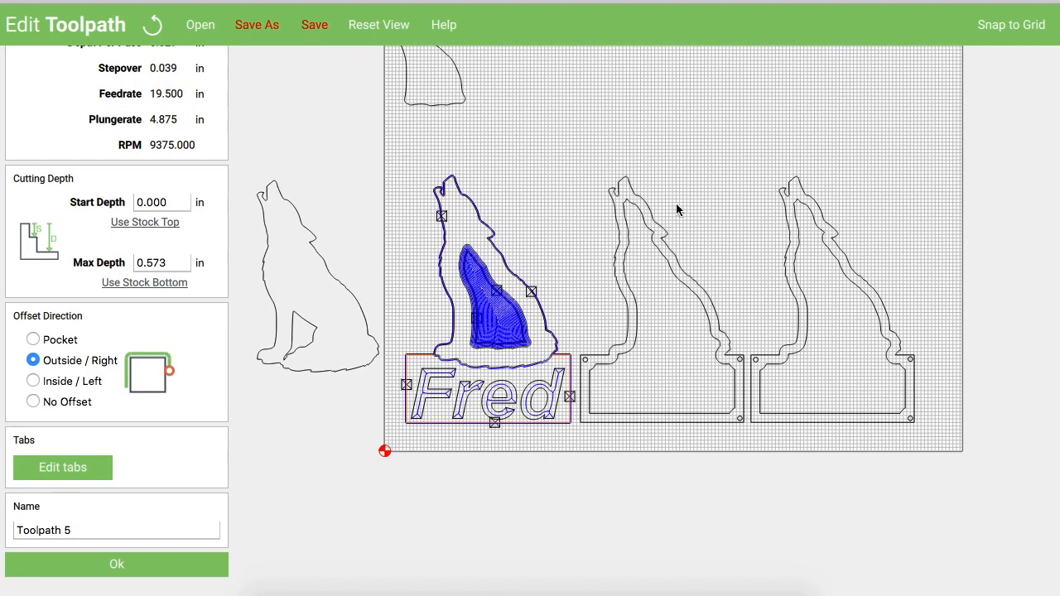
click(623, 234)
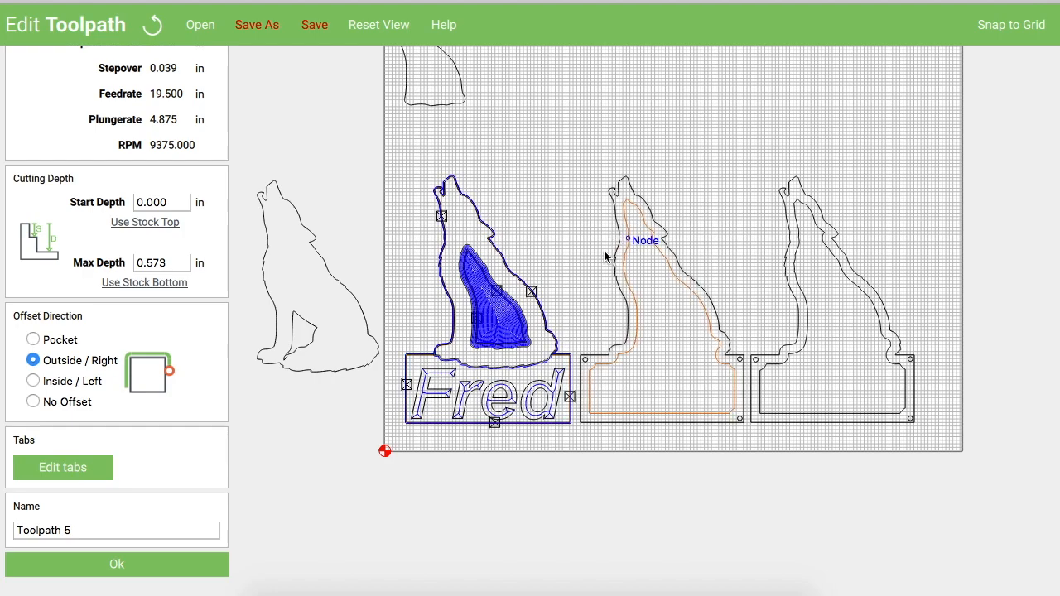
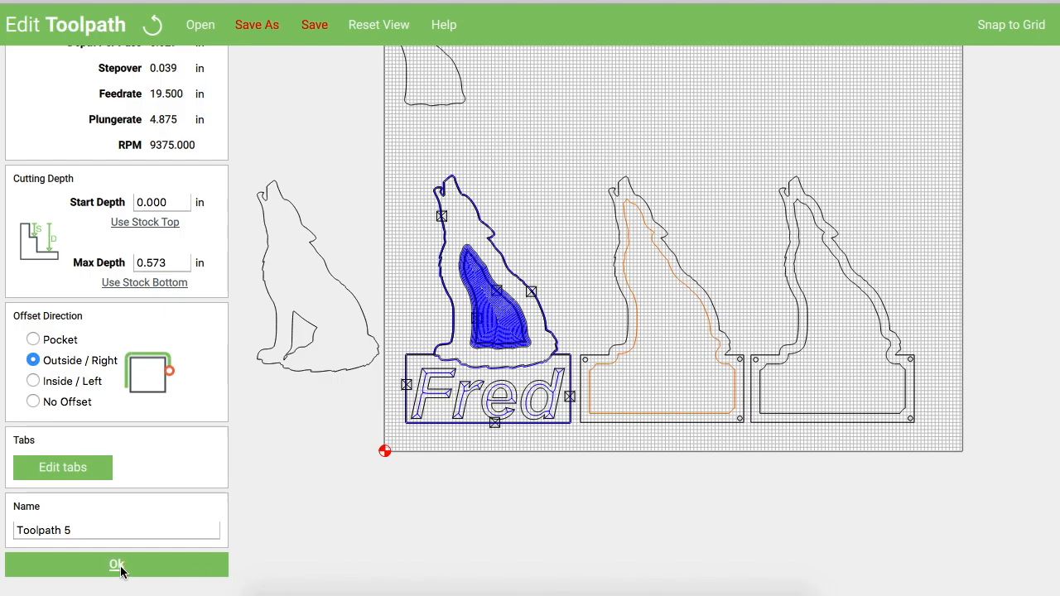
scroll(258, 143, up, 2)
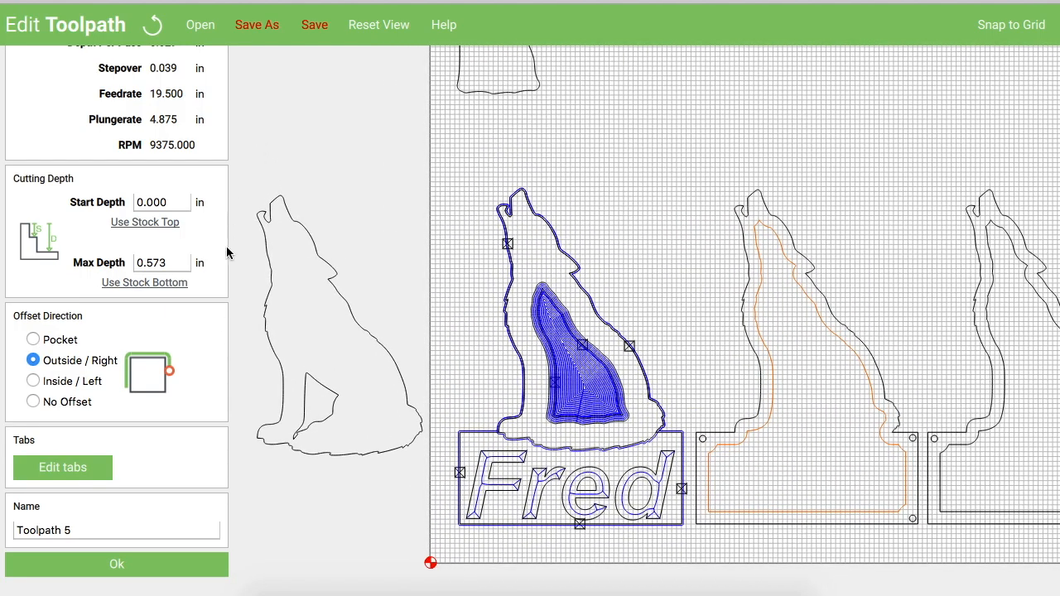
click(696, 229)
Name the outer cutout toolpath ExteriorFront and save it.
click(81, 530)
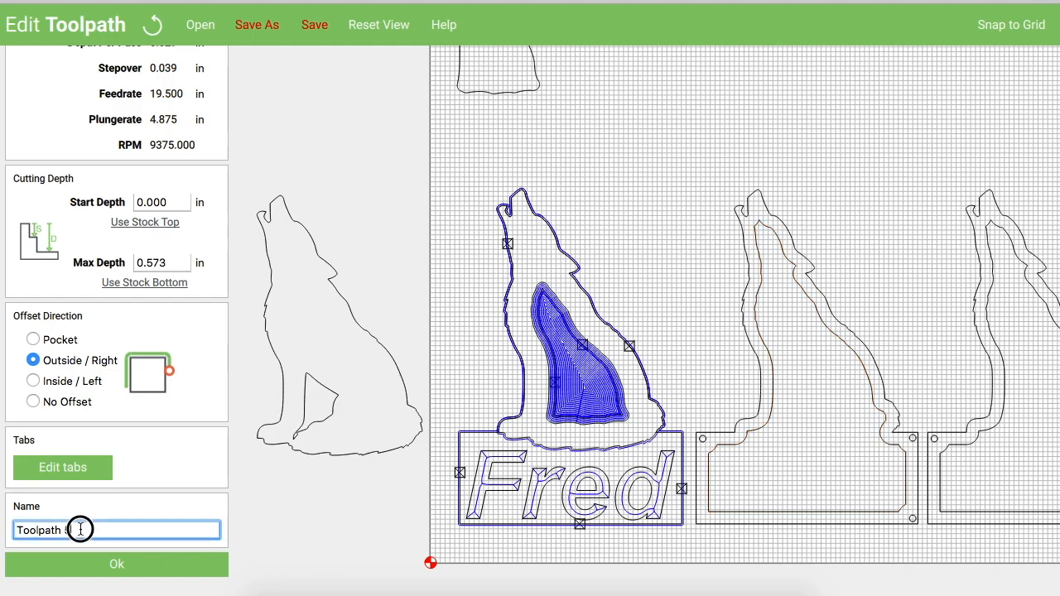
triple_click(81, 530)
text(ExteriorFront)
click(114, 565)
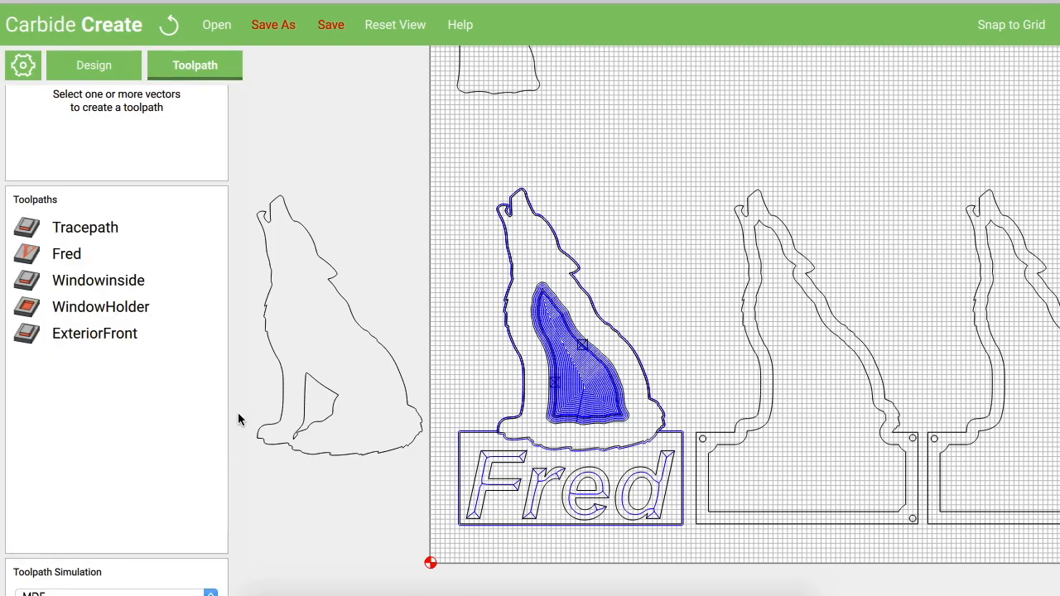
Start a contour toolpath on the middle panel's inner outline with Inside / Left offset and the max depth at stock bottom, 0.573 in.
scroll(277, 327, down, 3)
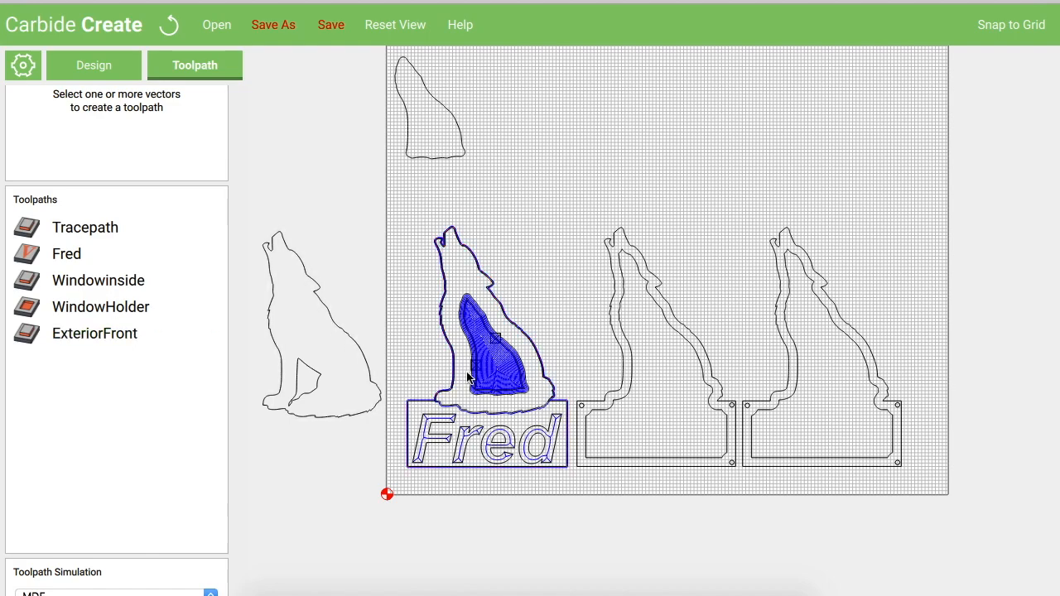
click(634, 377)
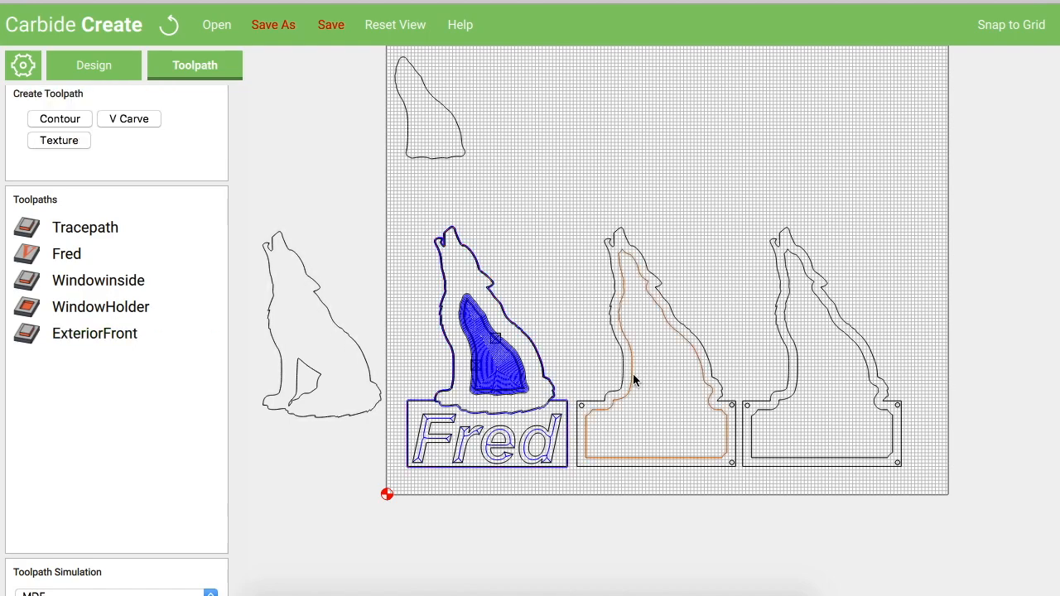
click(62, 121)
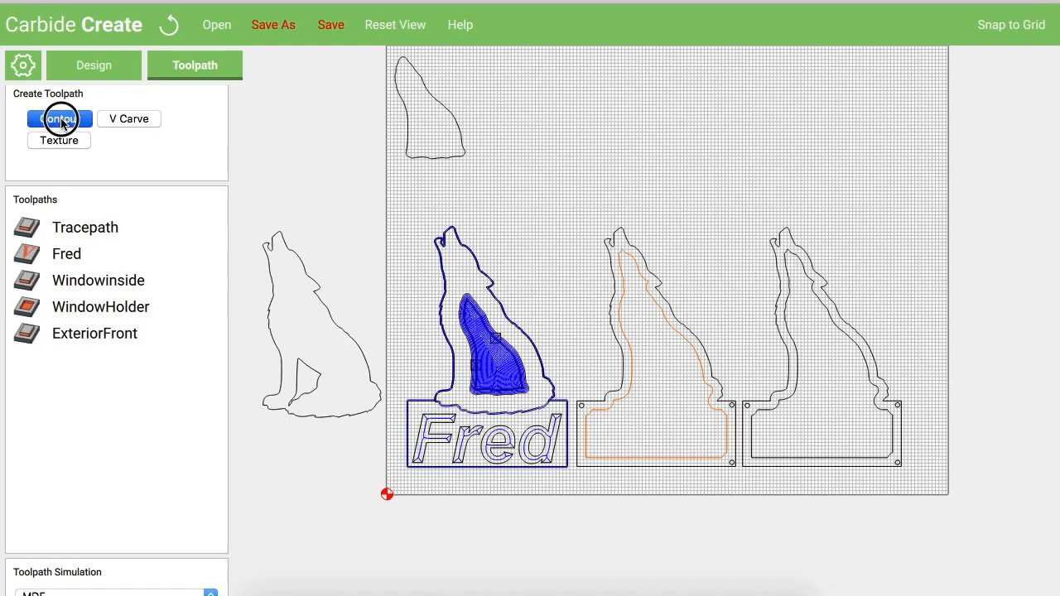
click(141, 389)
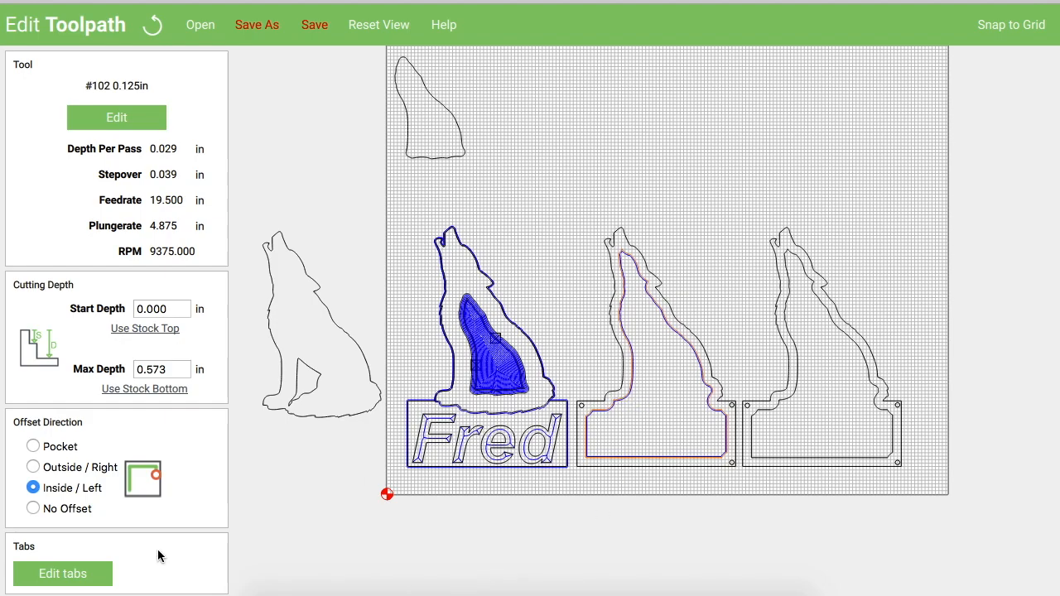
Place four tabs on the middle panel's inner outline: two on the base's lower edge and one on each side of the wolf.
scroll(126, 568, down, 1)
scroll(126, 568, down, 2)
click(76, 514)
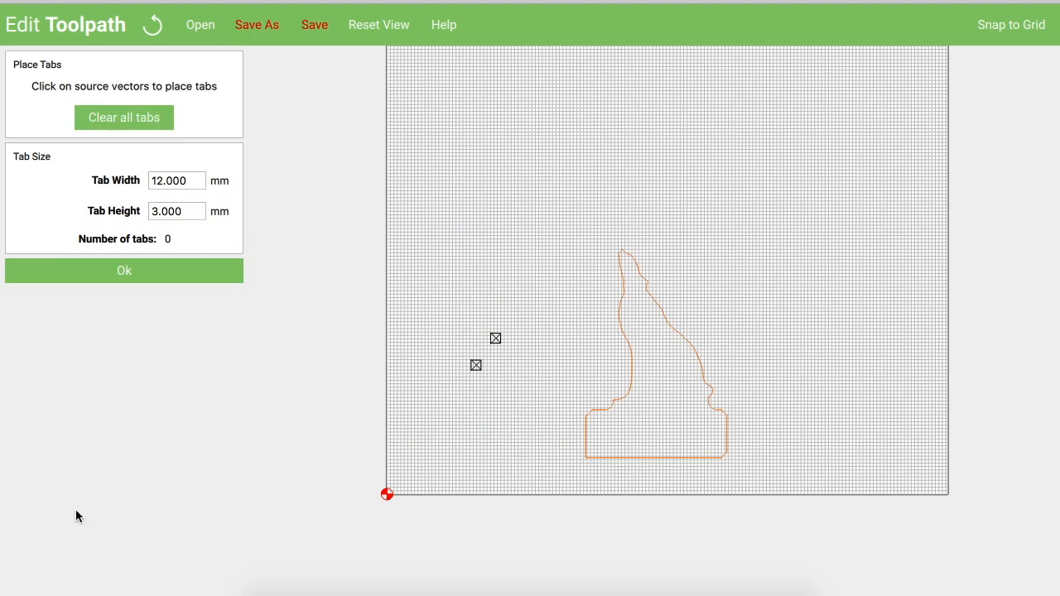
click(686, 344)
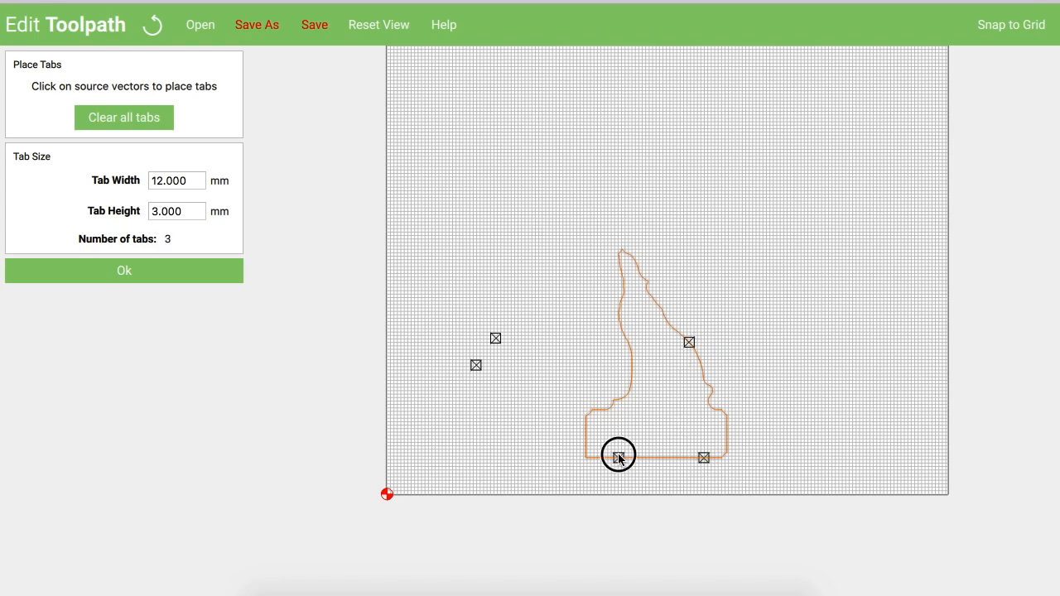
click(626, 338)
Set this toolpath's tab width to 8 mm and tab height to 2 mm and accept the tabs.
drag(163, 184, 140, 182)
text(8)
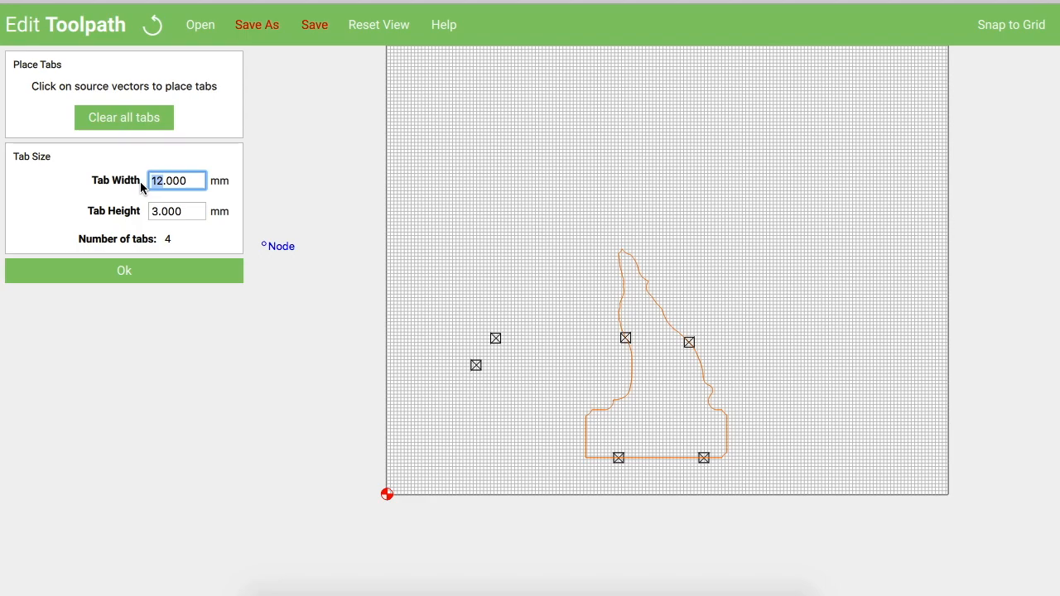
key(Tab)
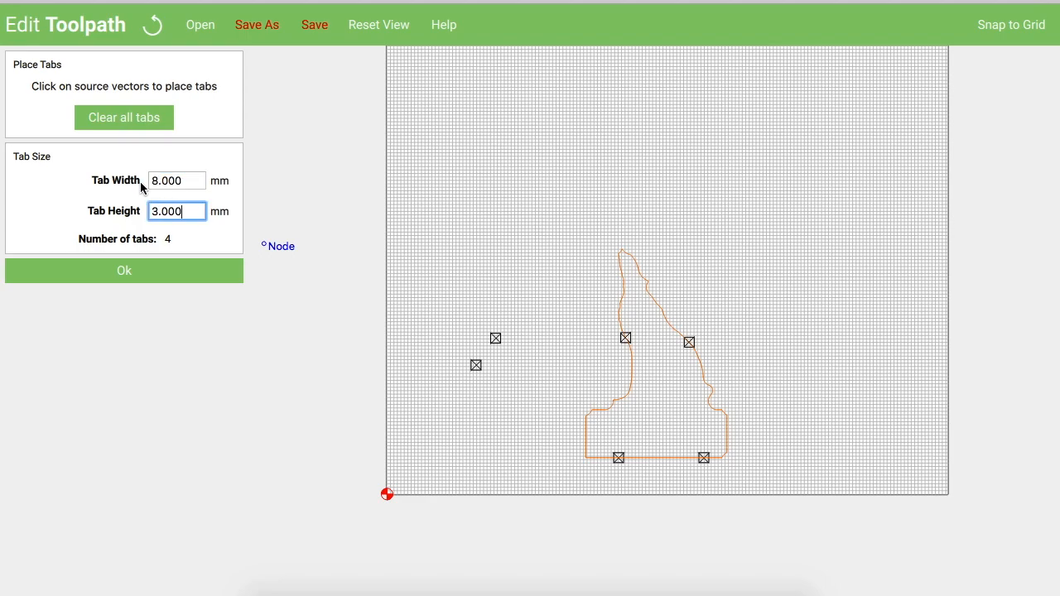
key(BackSpace)
text(2)
click(124, 273)
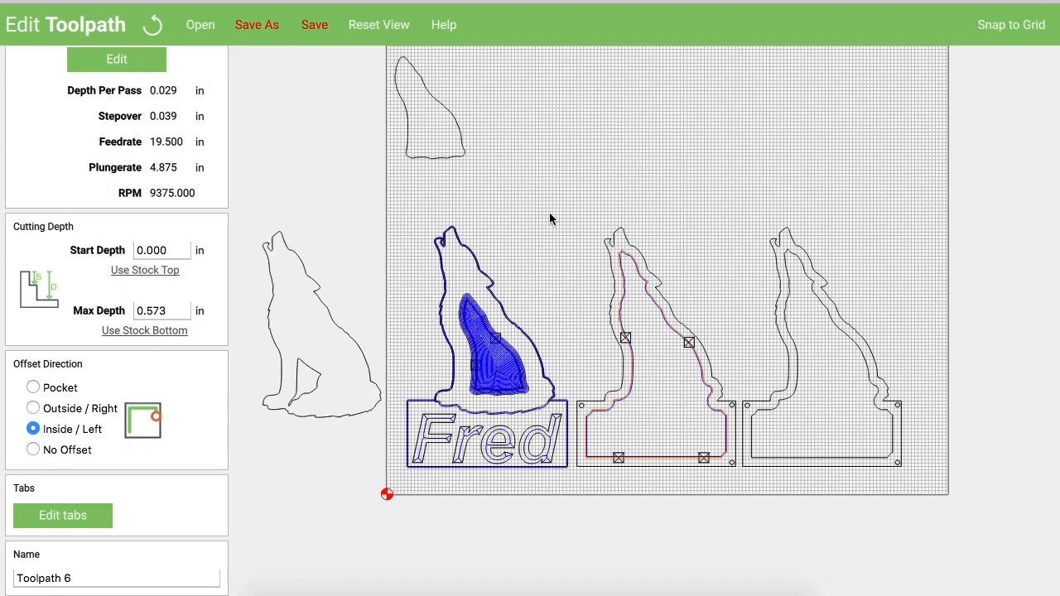
Switch the toolpath's source to the outer outlines of both panels and name it Cutouts.
click(706, 354)
scroll(712, 467, up, 5)
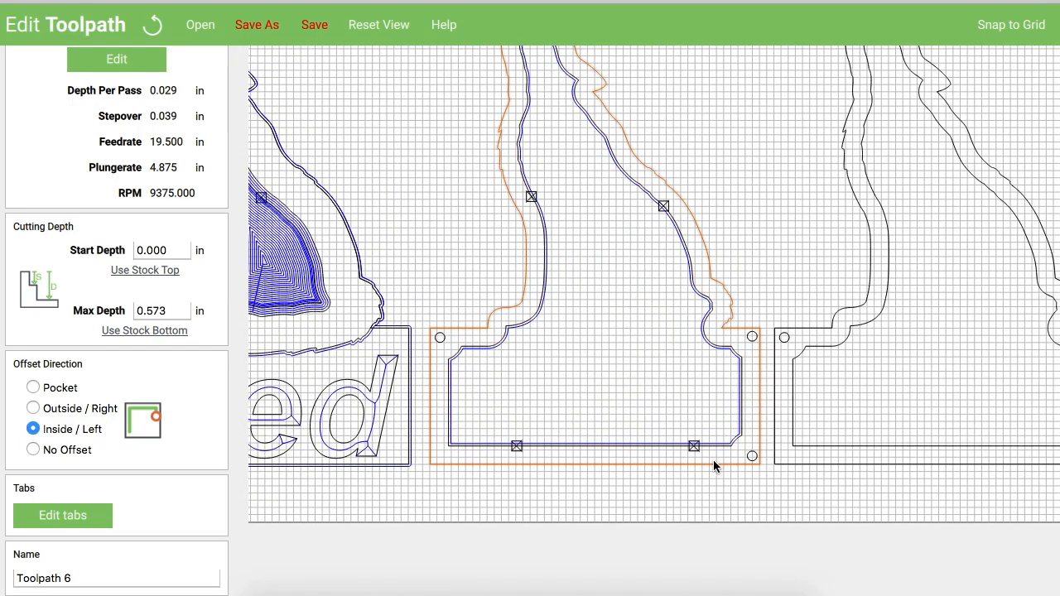
click(798, 463)
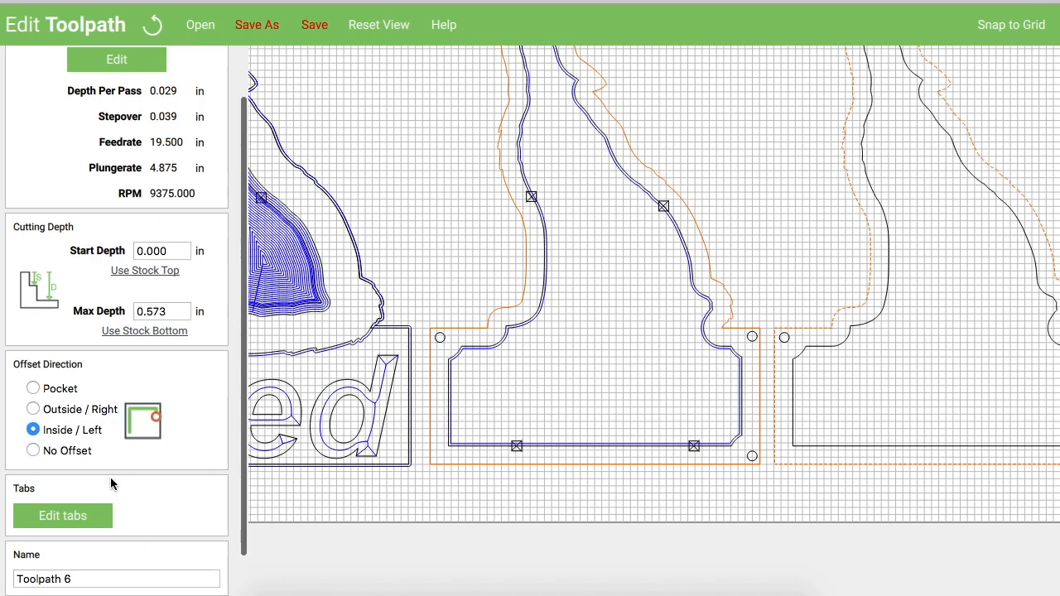
scroll(112, 485, down, 2)
drag(83, 530, 3, 528)
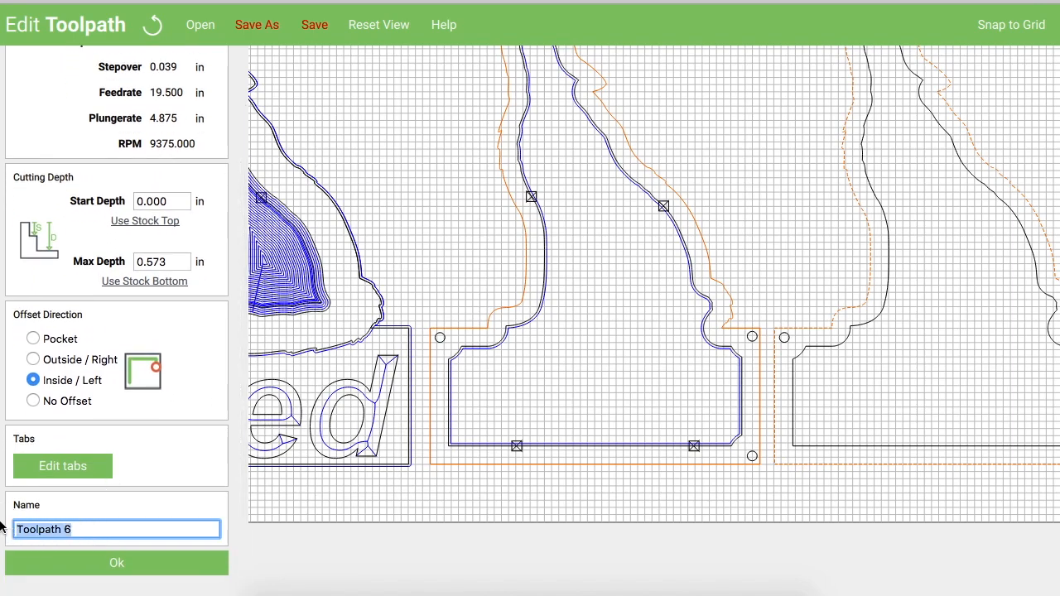
text(Cou)
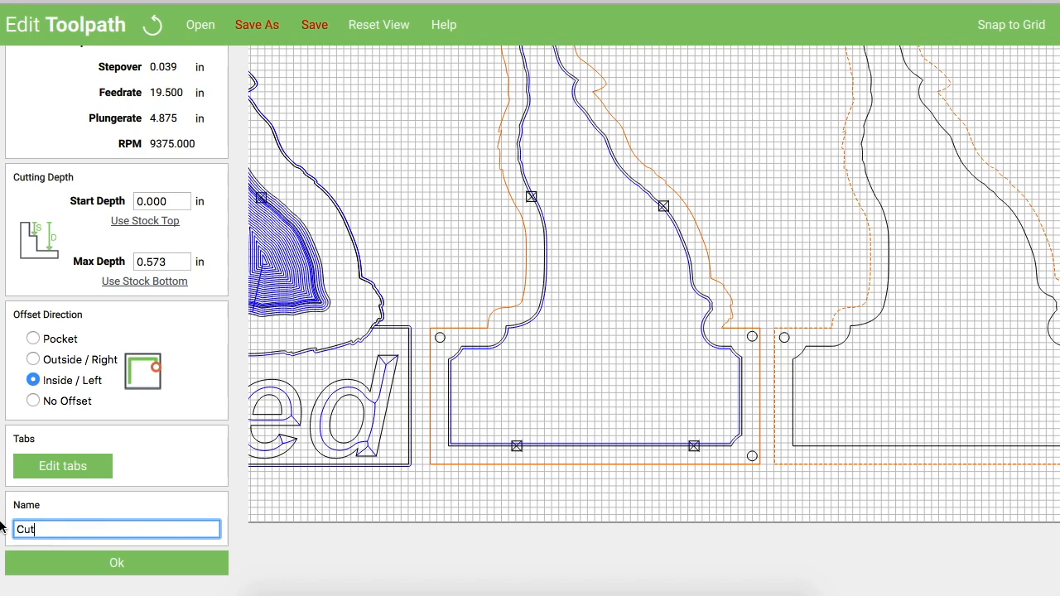
Place ten tabs on the two outer panel outlines, three around each base and two along each wolf's sides, and accept them.
click(70, 467)
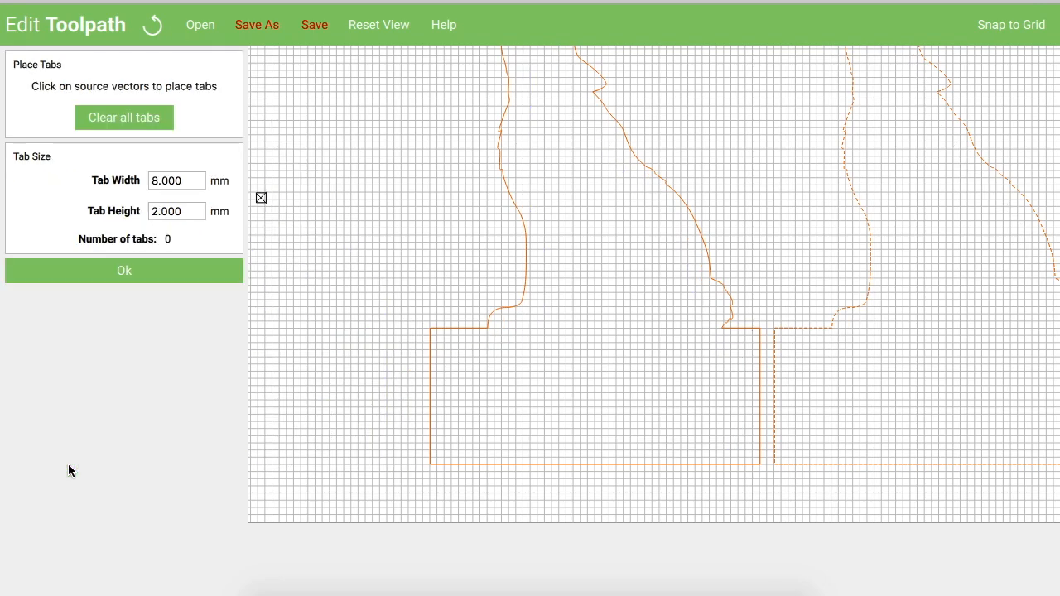
click(561, 464)
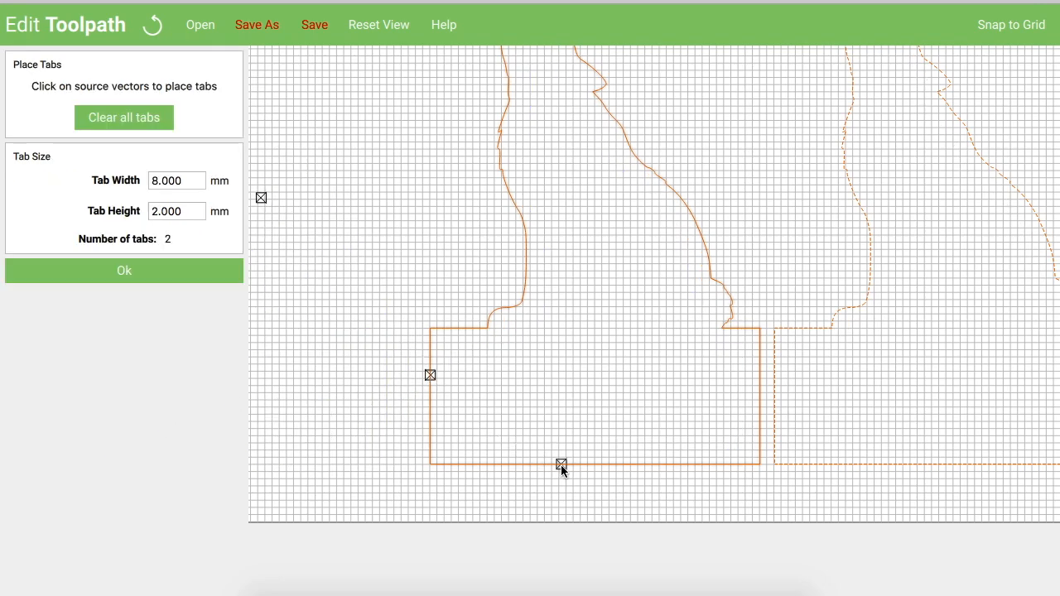
click(761, 436)
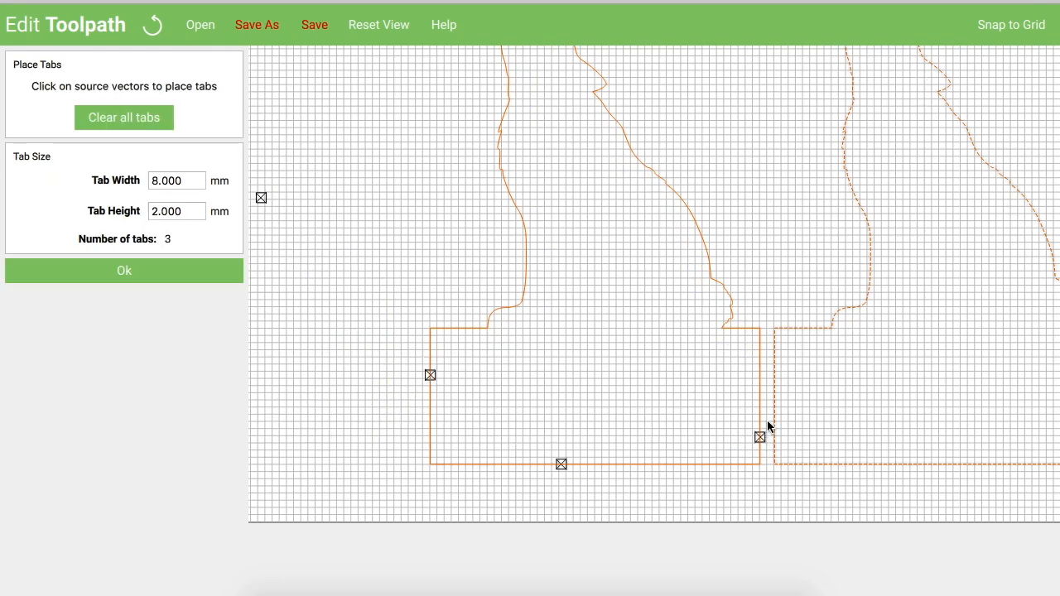
drag(860, 509, 723, 411)
scroll(723, 415, down, 3)
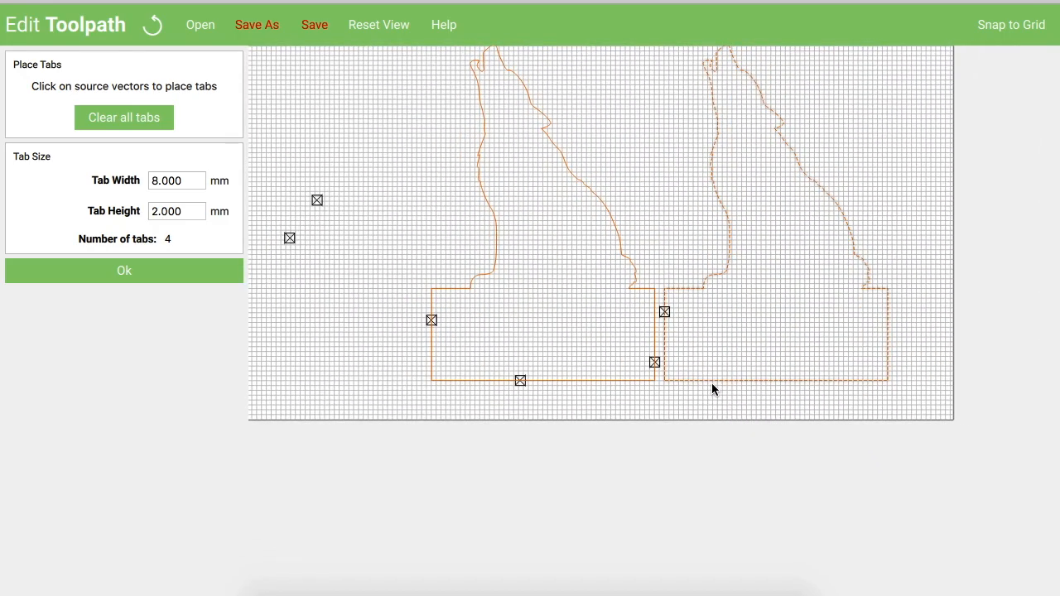
click(710, 380)
click(891, 333)
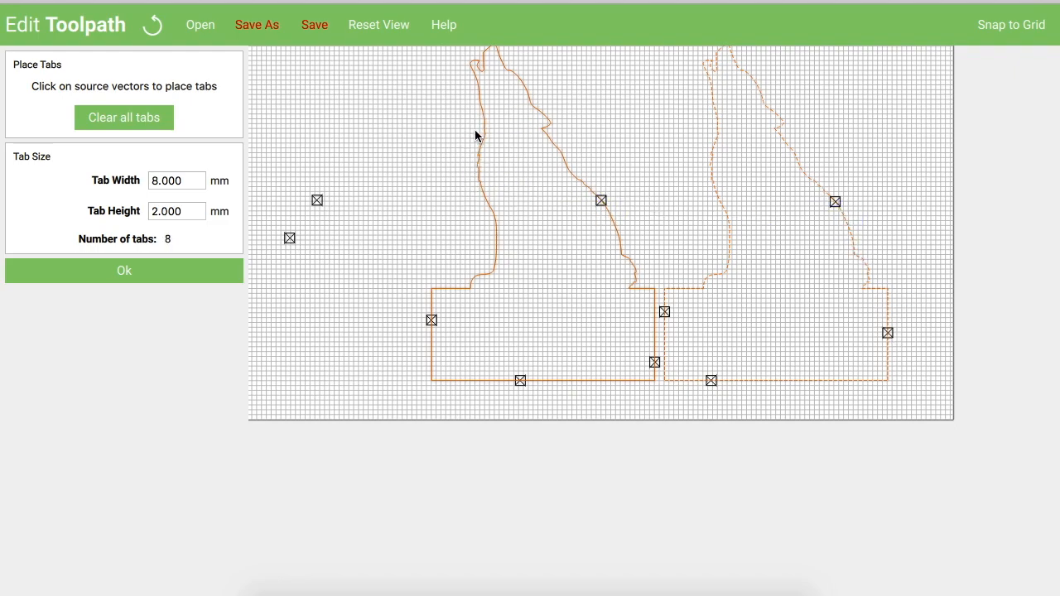
click(479, 100)
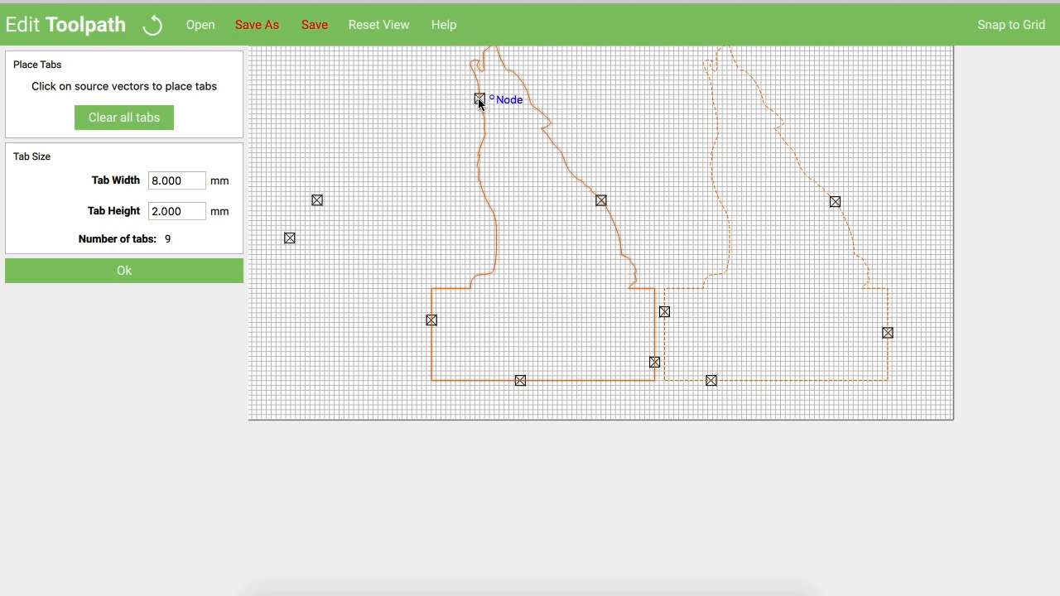
click(712, 96)
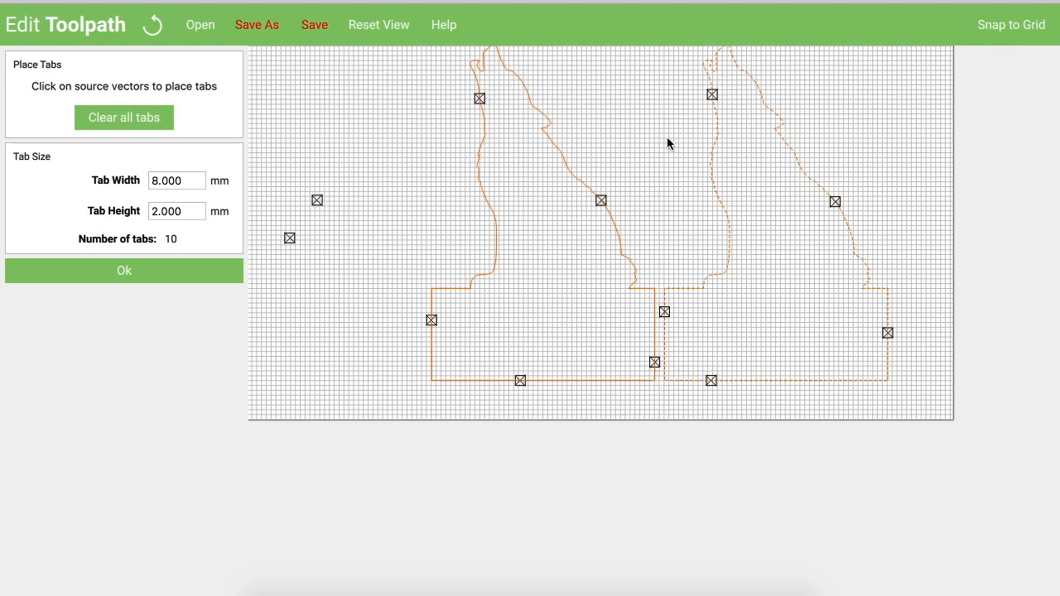
click(122, 274)
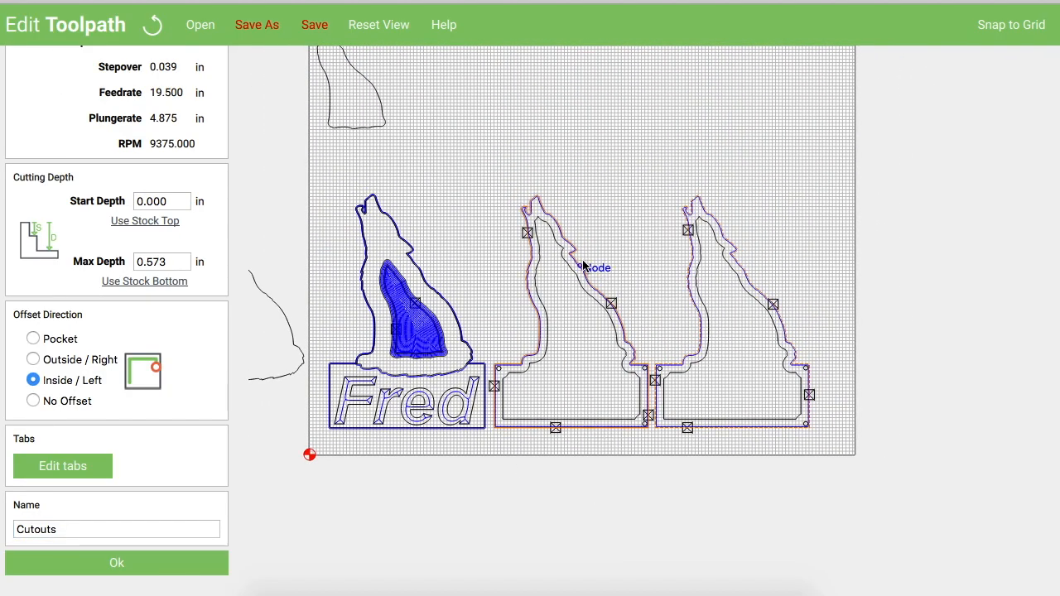
Change the Cutouts toolpath's offset direction to Outside / Right and save it.
scroll(574, 247, up, 1)
scroll(574, 247, up, 1)
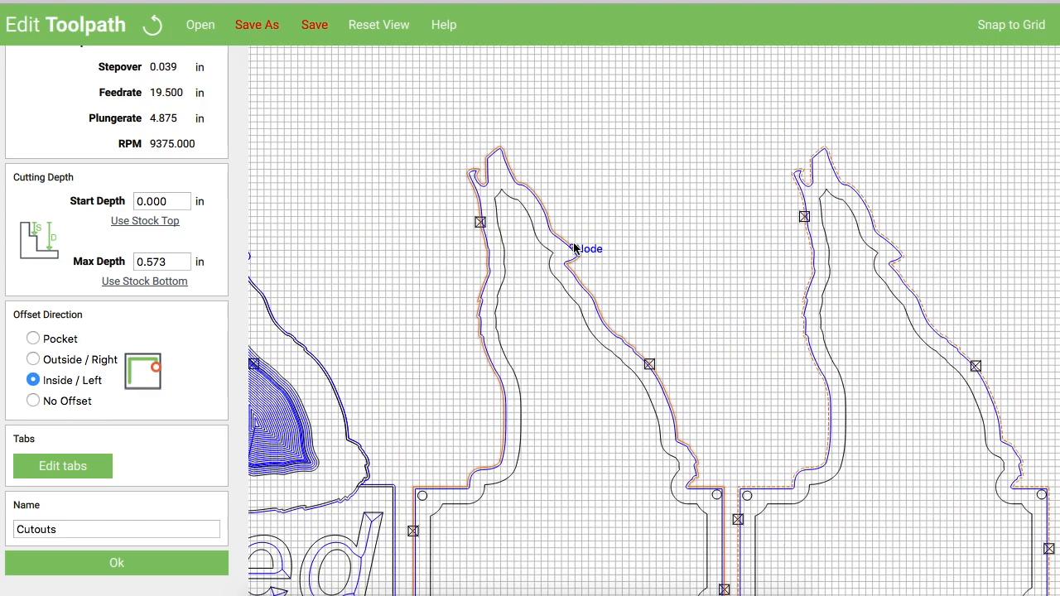
click(33, 359)
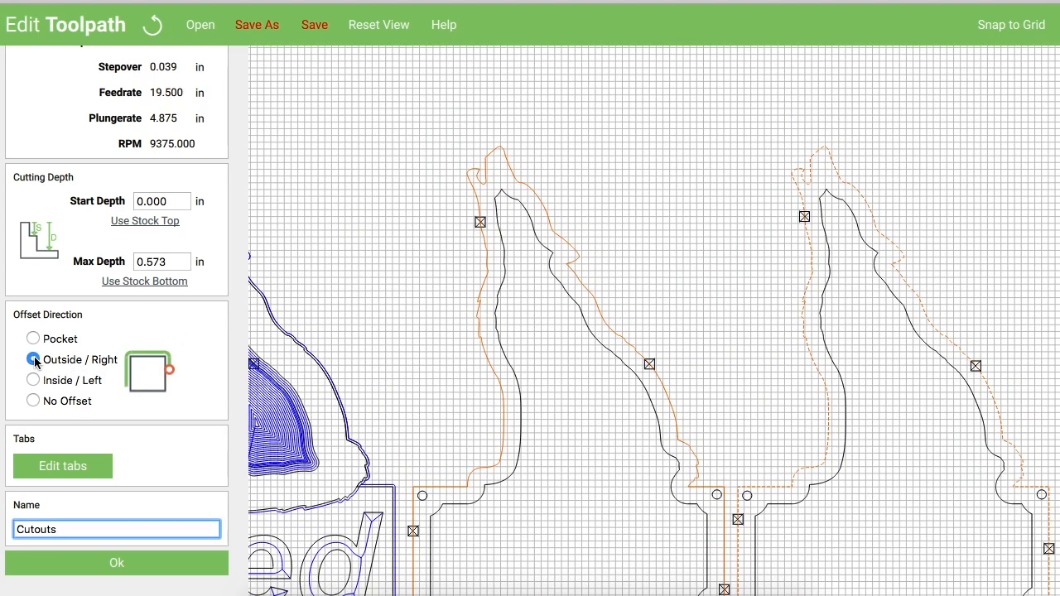
scroll(406, 442, down, 4)
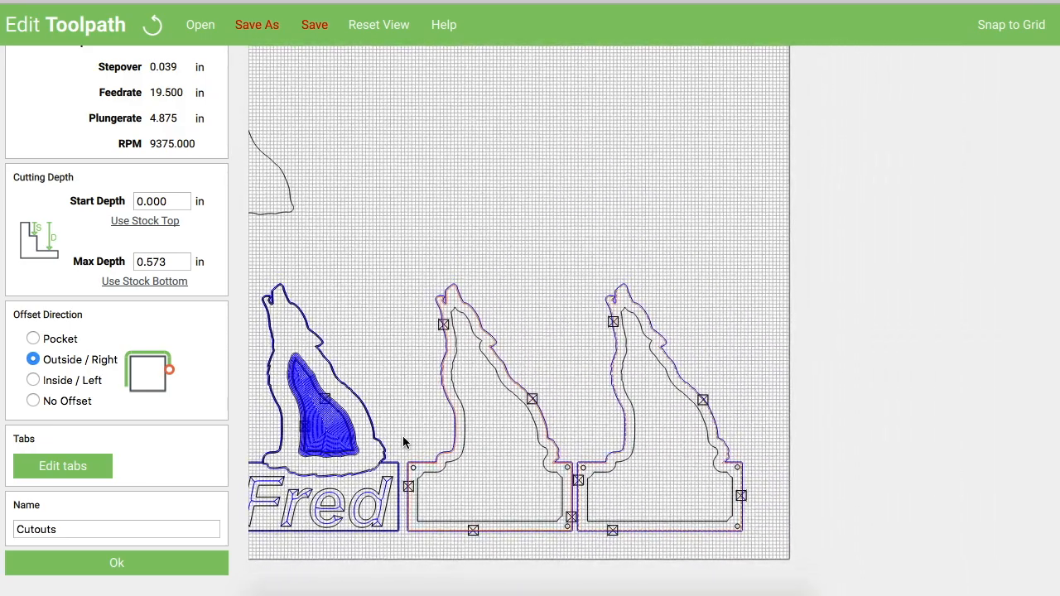
drag(406, 442, 491, 365)
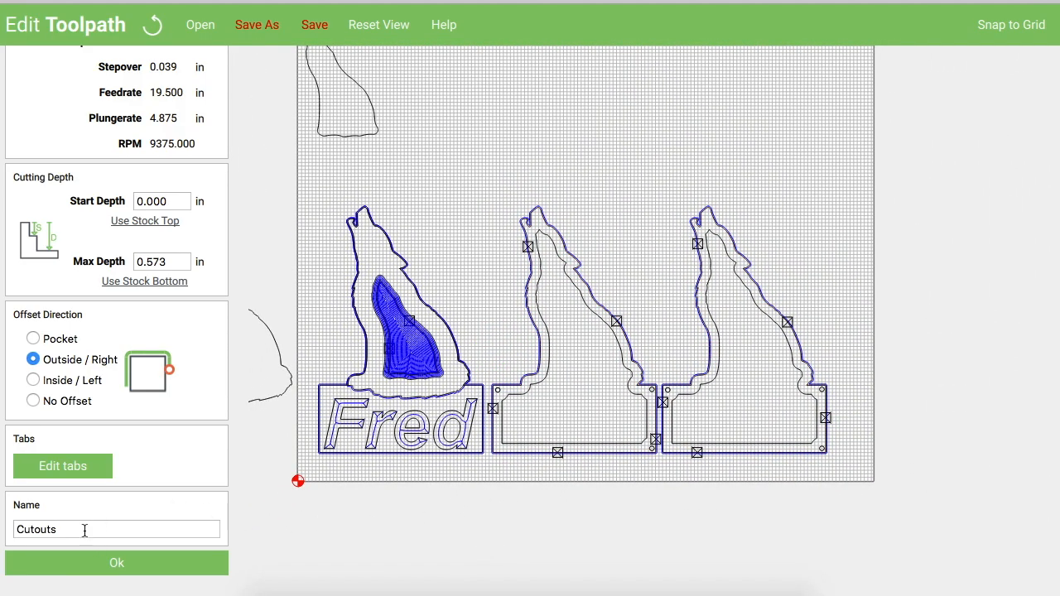
click(112, 564)
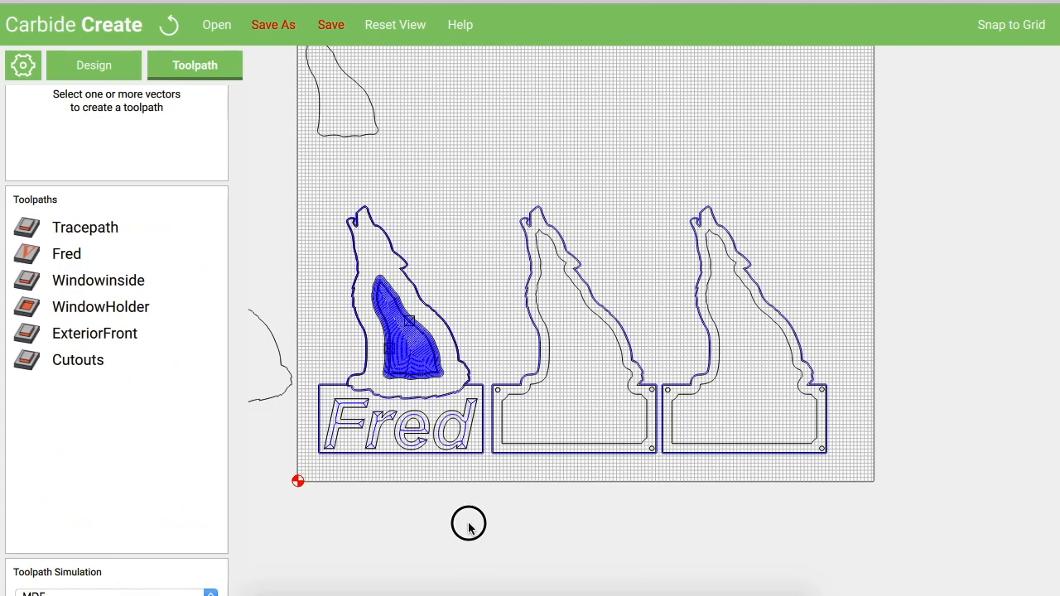
Start an Inside / Left contour toolpath on the middle panel's inner outline and clear its existing tabs.
click(511, 442)
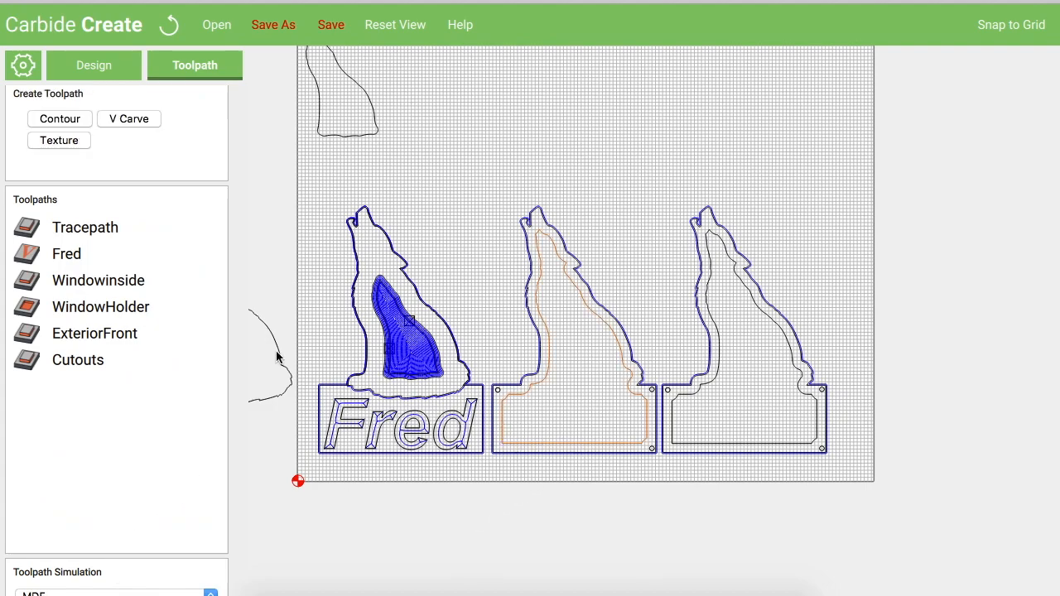
click(49, 118)
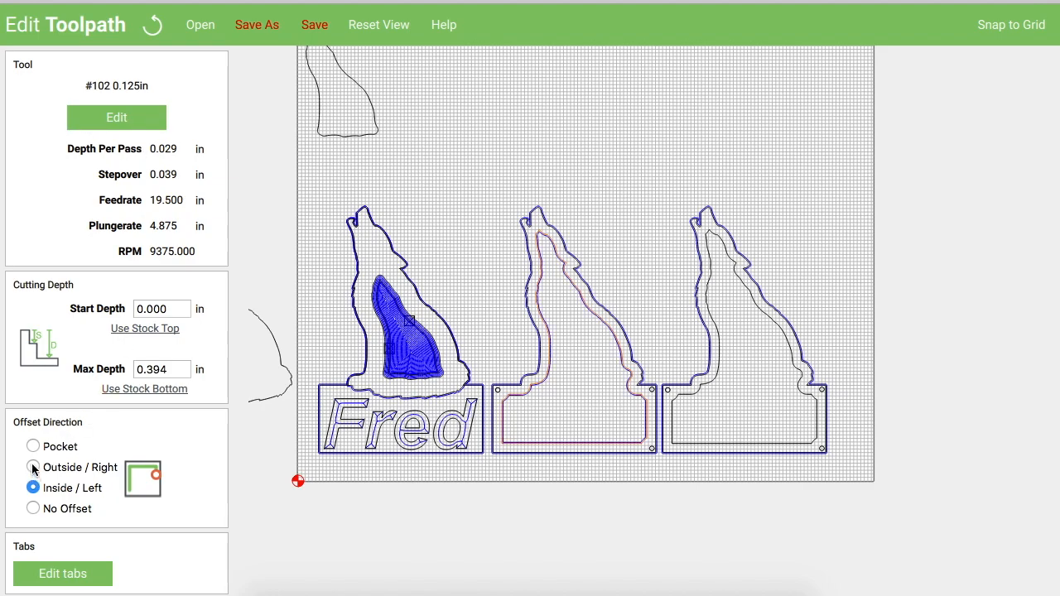
scroll(49, 544, down, 2)
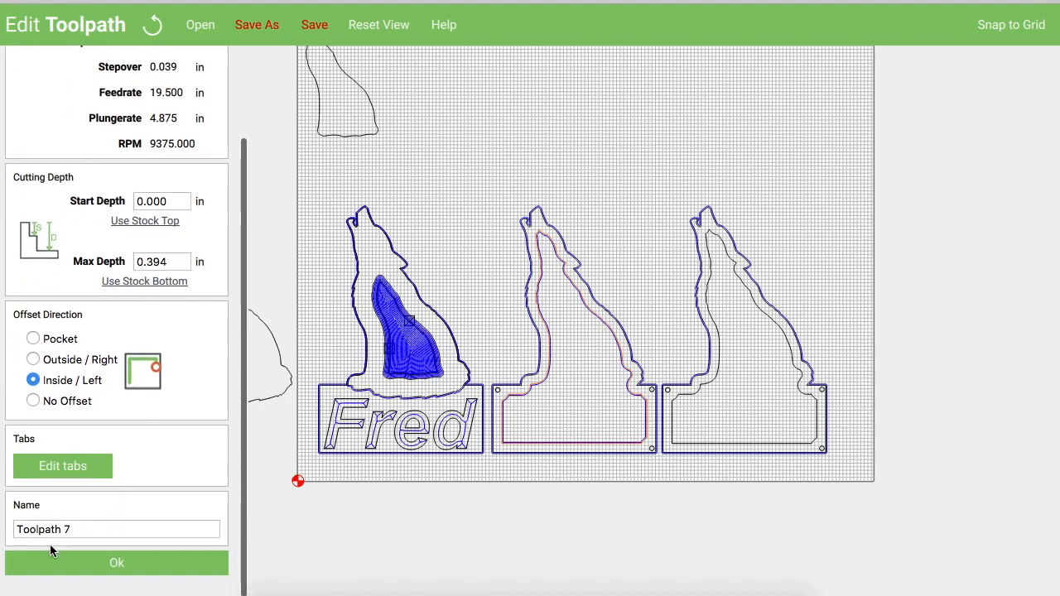
click(68, 467)
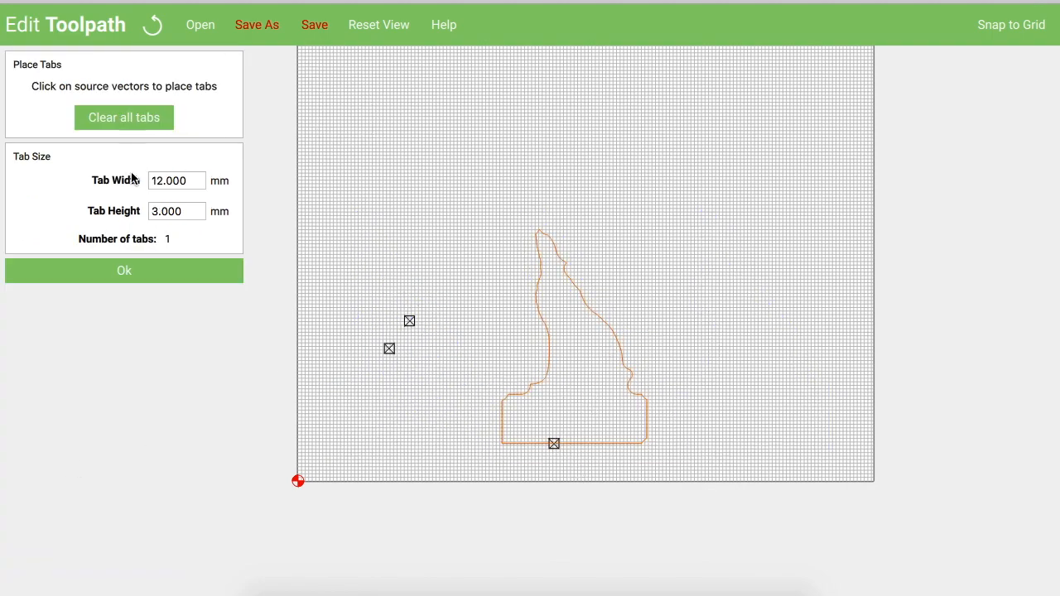
click(124, 116)
Set this toolpath's tab width to 8 mm and tab height to 2 mm.
click(132, 184)
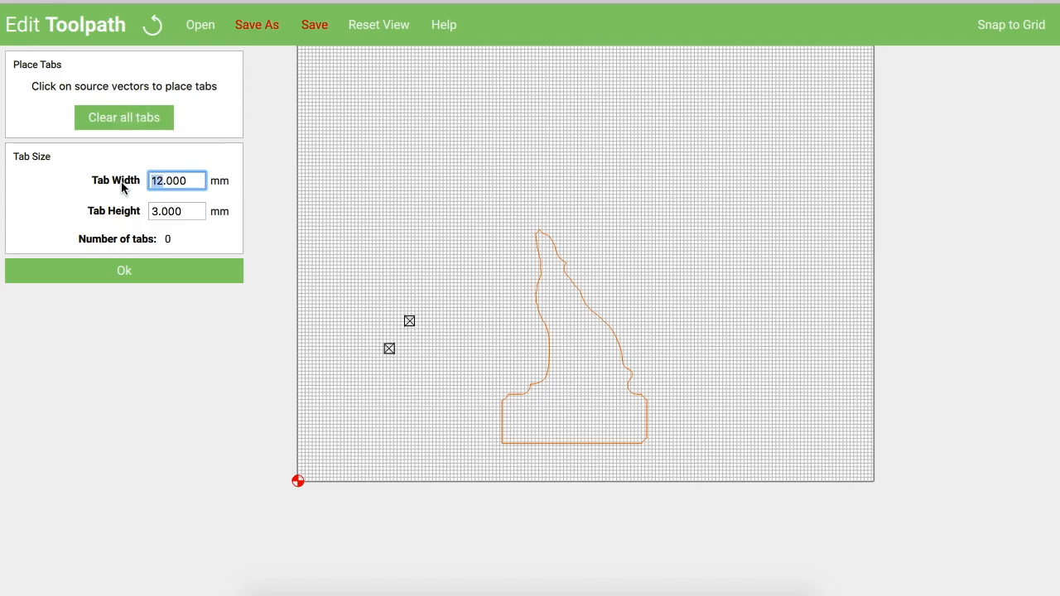
text(8)
key(Tab)
key(ctrl+a)
text(2.)
Place four tabs on the middle panel's inner outline, three around the base and one on the wolf's sloping back, and accept them.
click(120, 278)
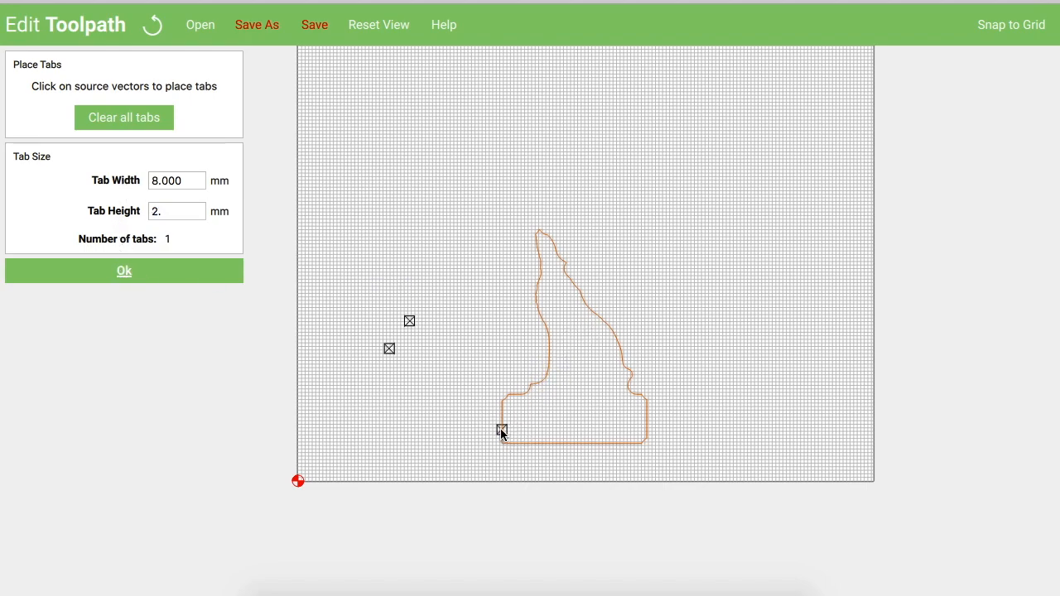
click(578, 445)
click(646, 419)
click(612, 331)
click(124, 272)
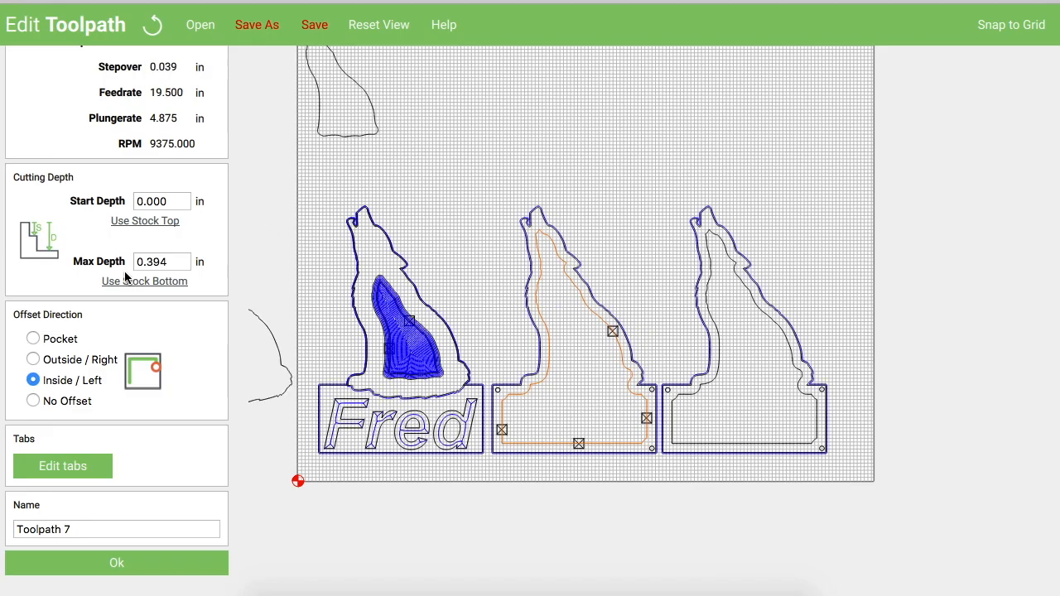
Name the inner outline's toolpath interiorcutout and save it.
scroll(512, 339, up, 5)
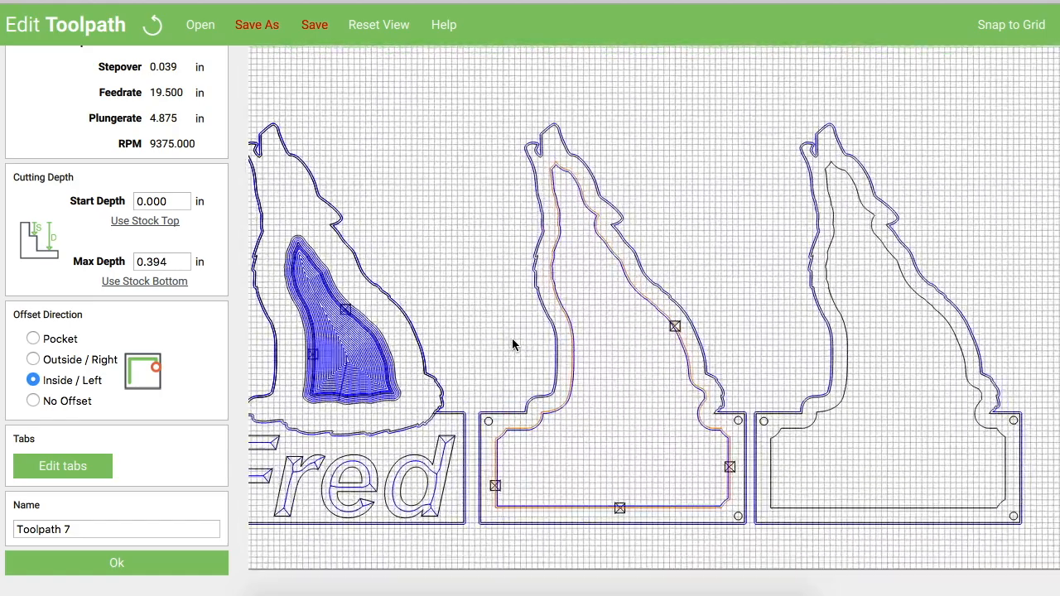
scroll(512, 345, down, 1)
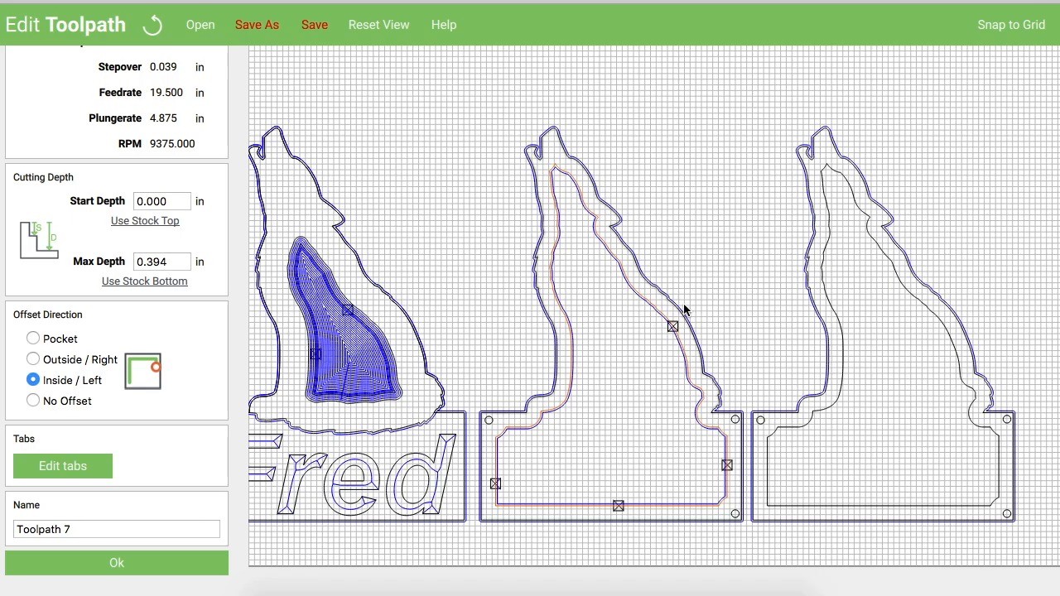
scroll(503, 435, up, 2)
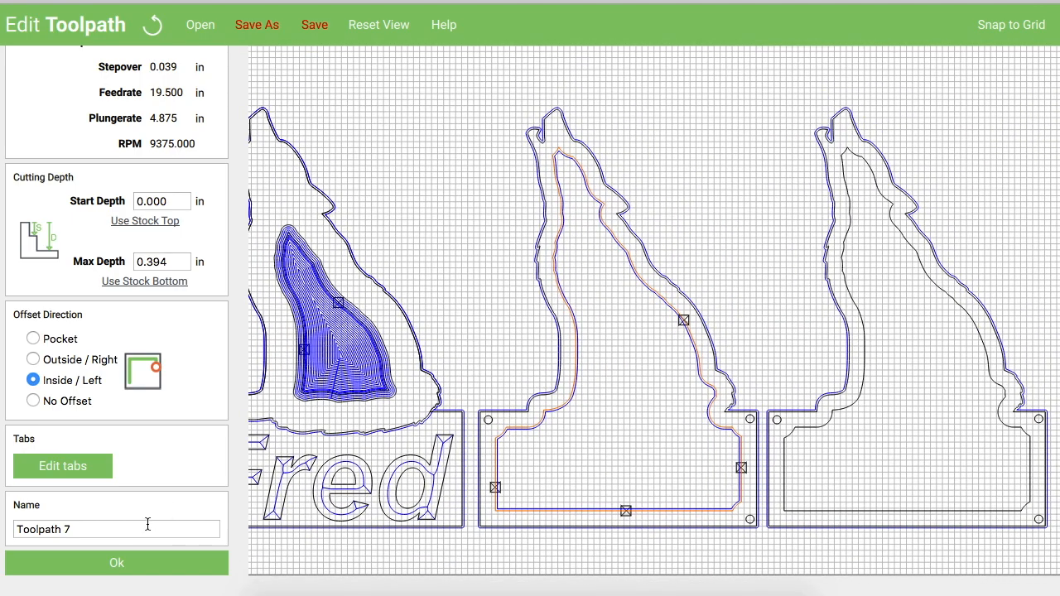
drag(82, 529, 11, 528)
key(BackSpace)
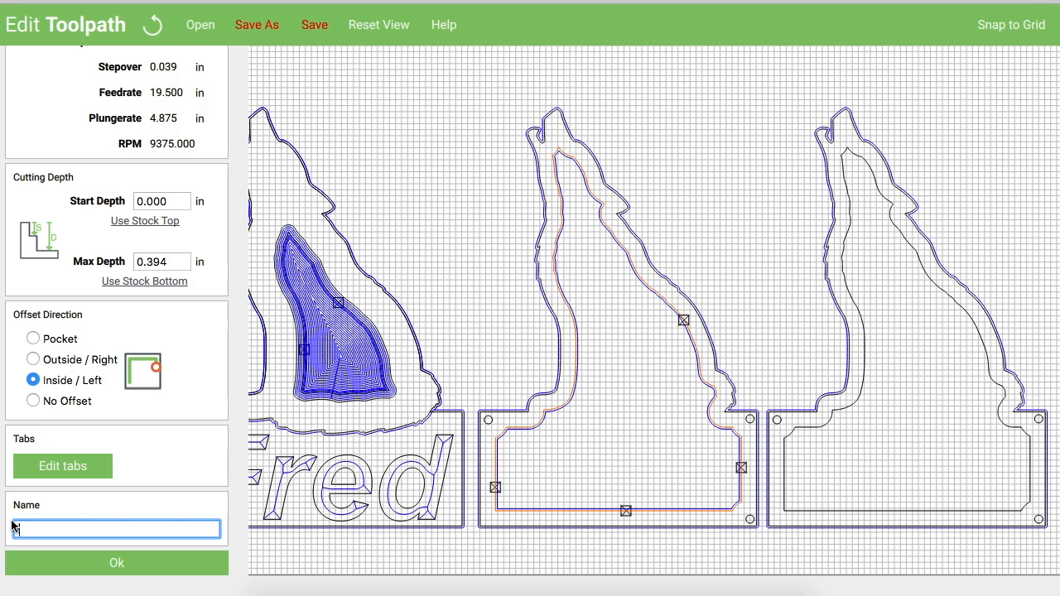
text(interiorcutout)
click(117, 562)
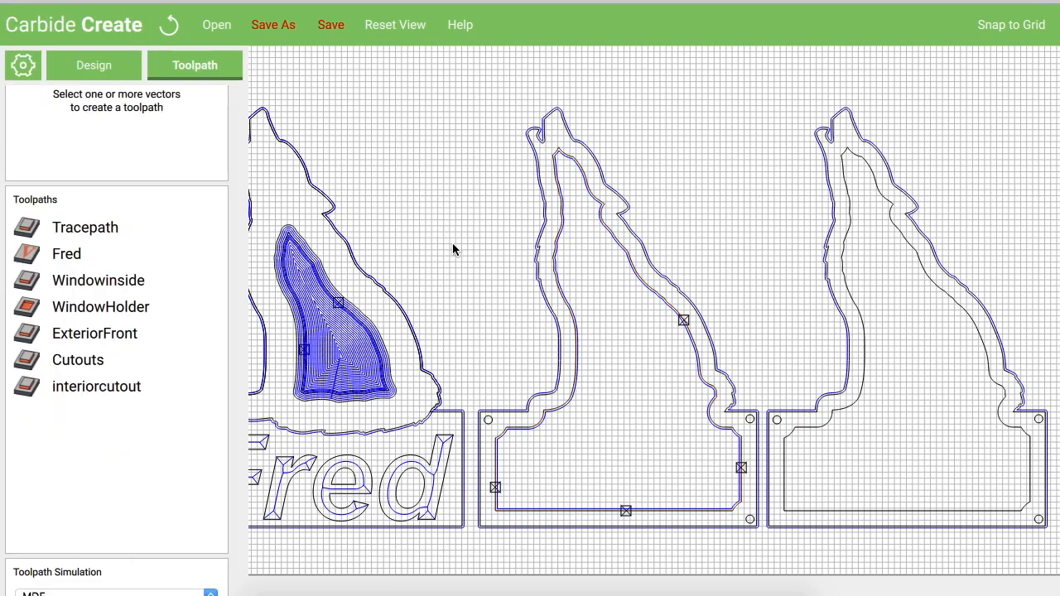
Select the three small pin-hole circles in the corners of the middle panel's base.
click(489, 425)
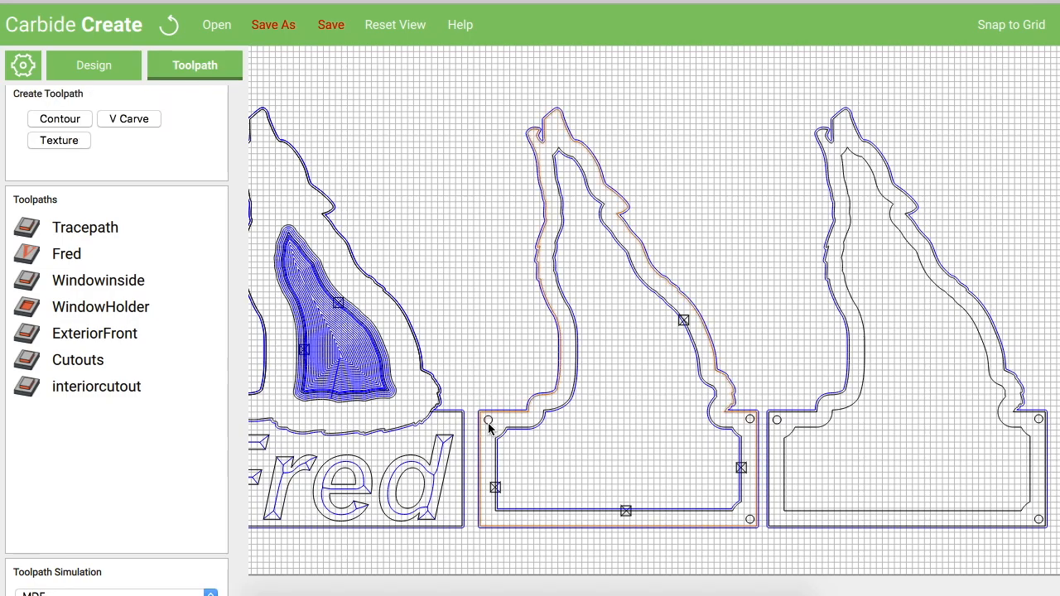
scroll(488, 425, up, 3)
click(490, 386)
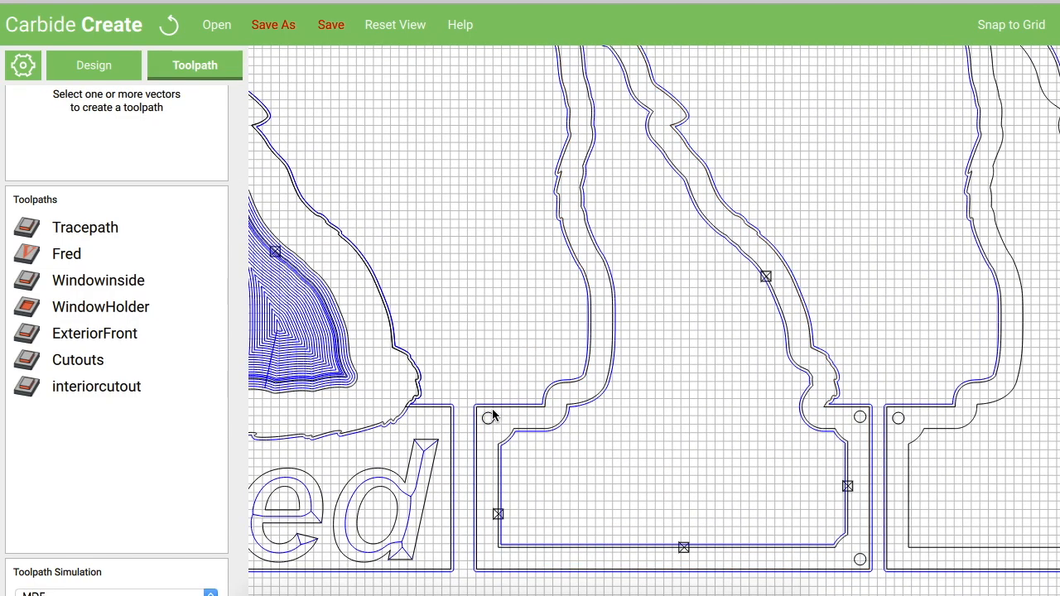
click(492, 419)
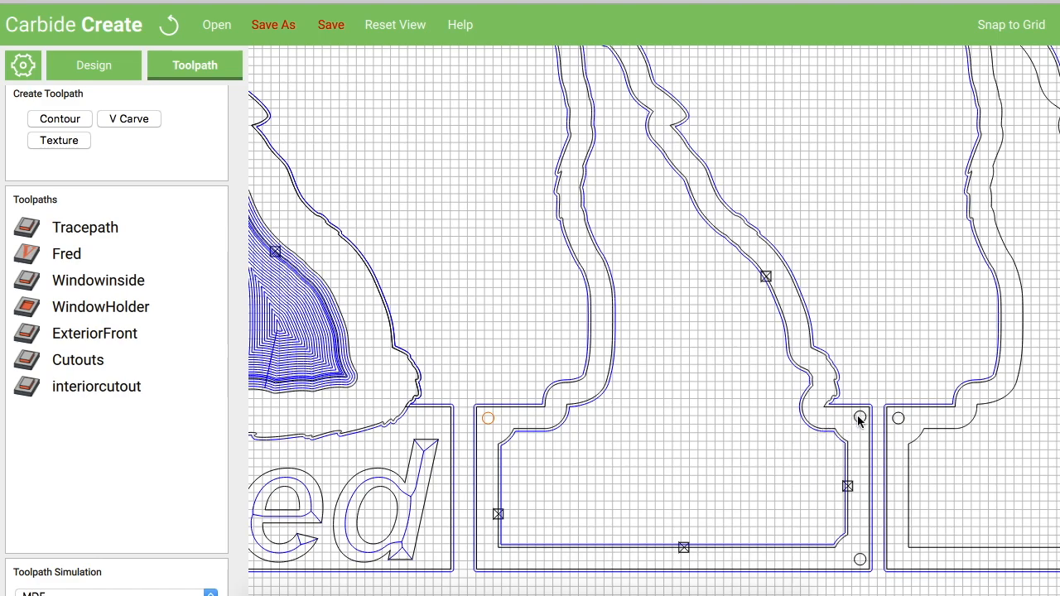
shift+click(856, 559)
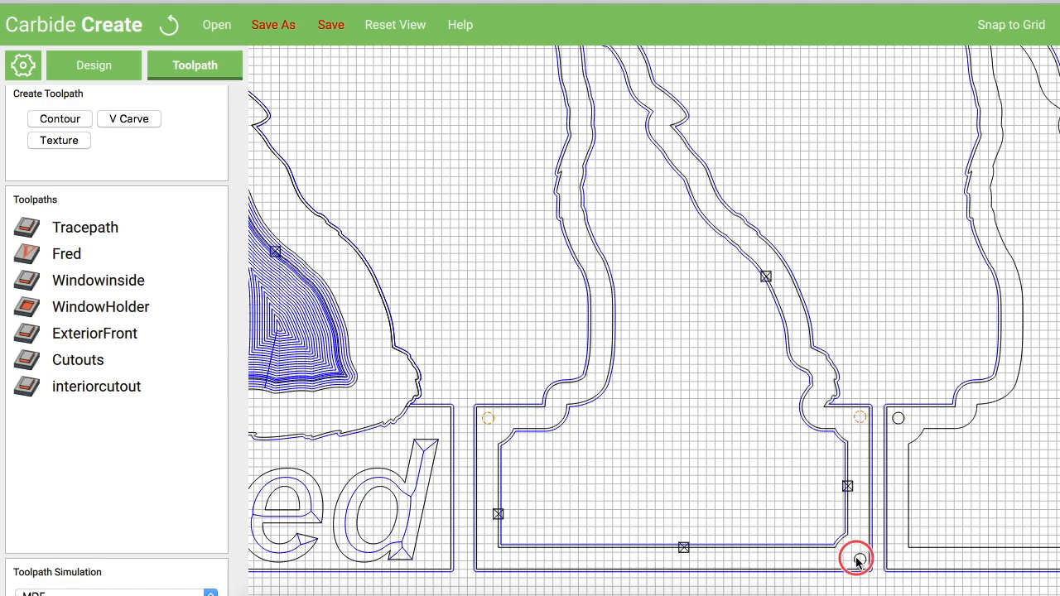
shift+click(855, 559)
shift+click(858, 560)
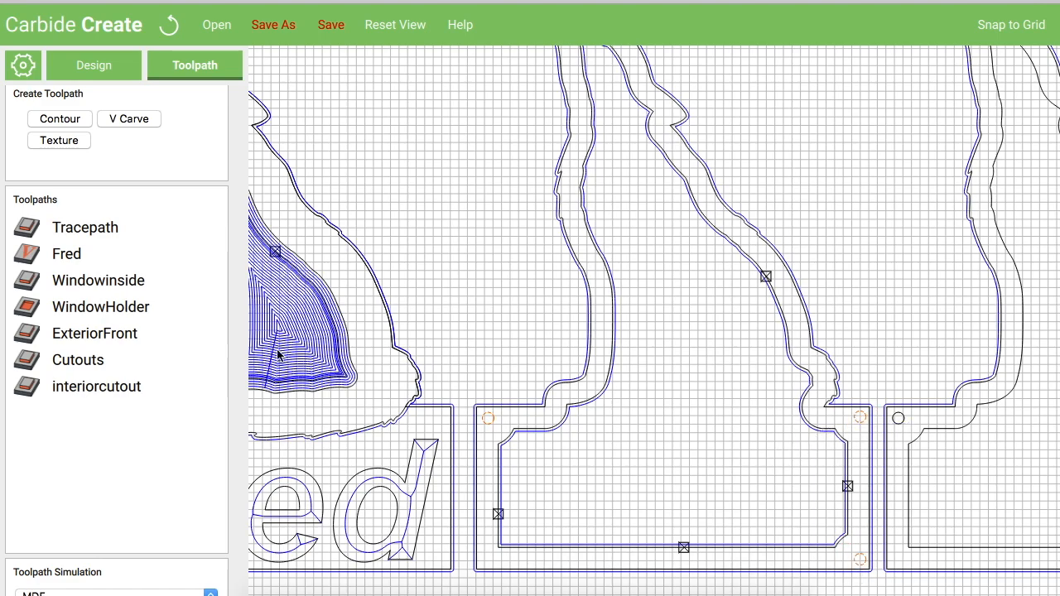
Create a Pocket toolpath for the pin holes down to the stock bottom at 0.573 in, name it Middlepins and save it.
click(60, 120)
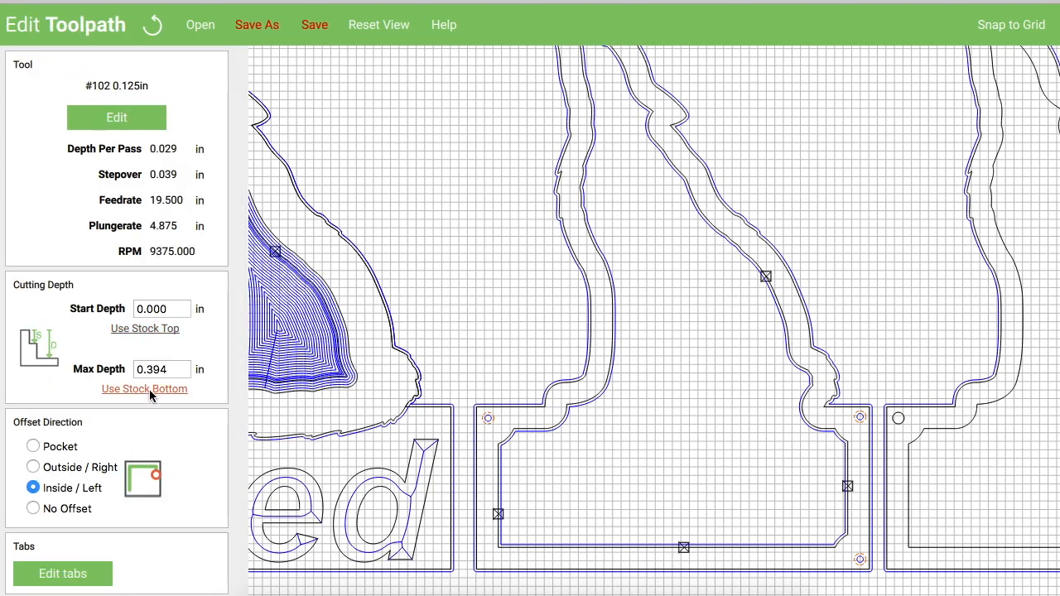
click(33, 447)
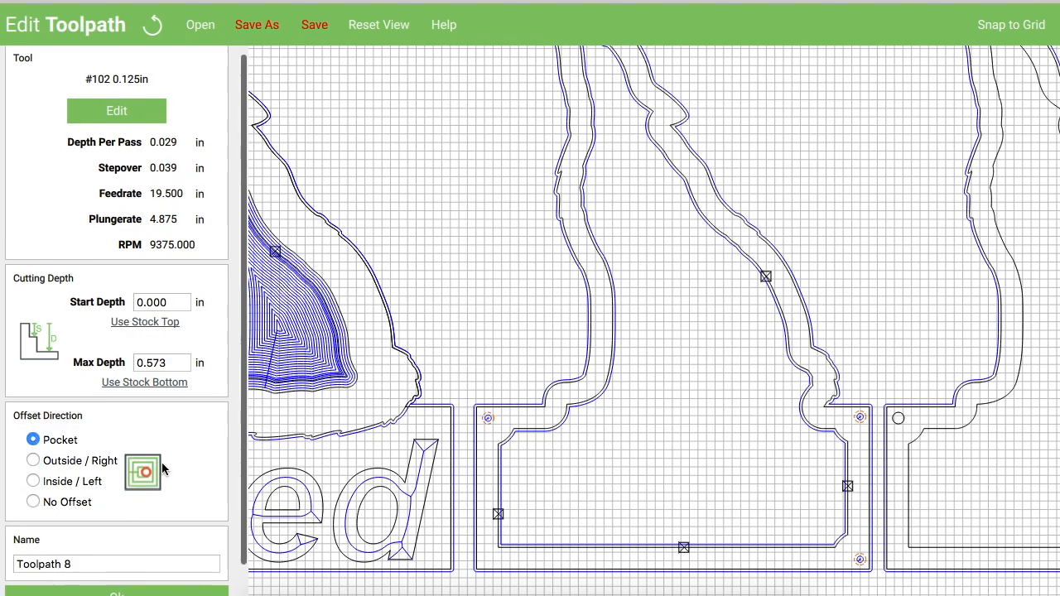
scroll(163, 469, down, 2)
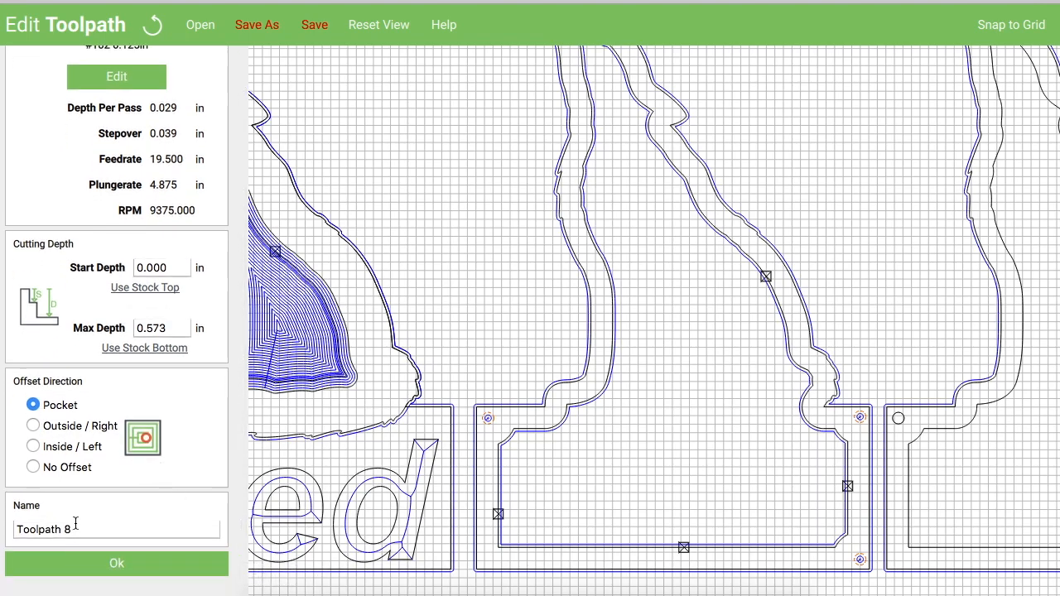
drag(77, 529, 5, 529)
text(Middlepins)
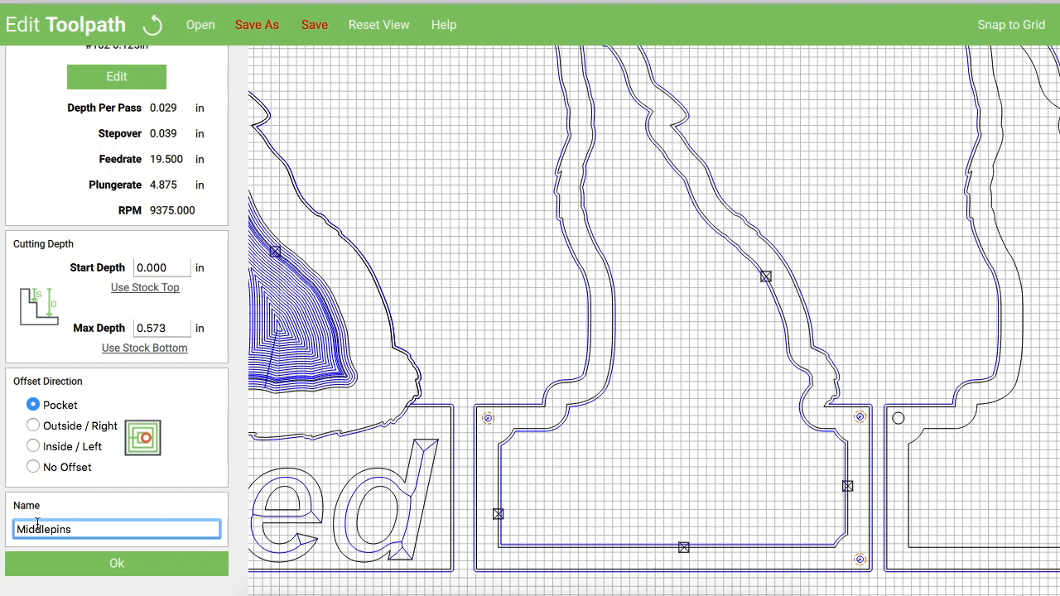
key(Return)
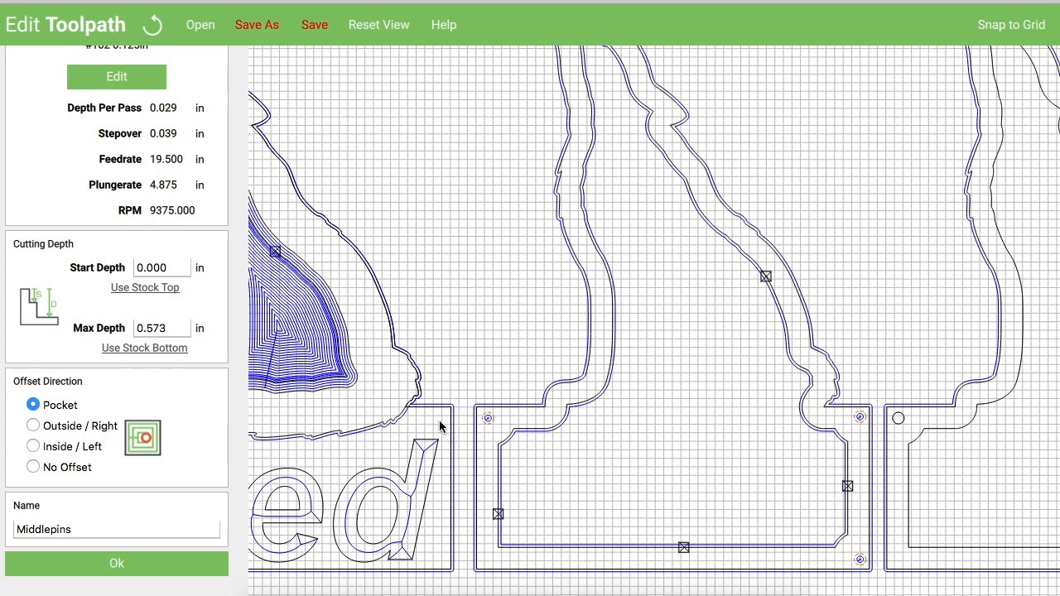
click(115, 563)
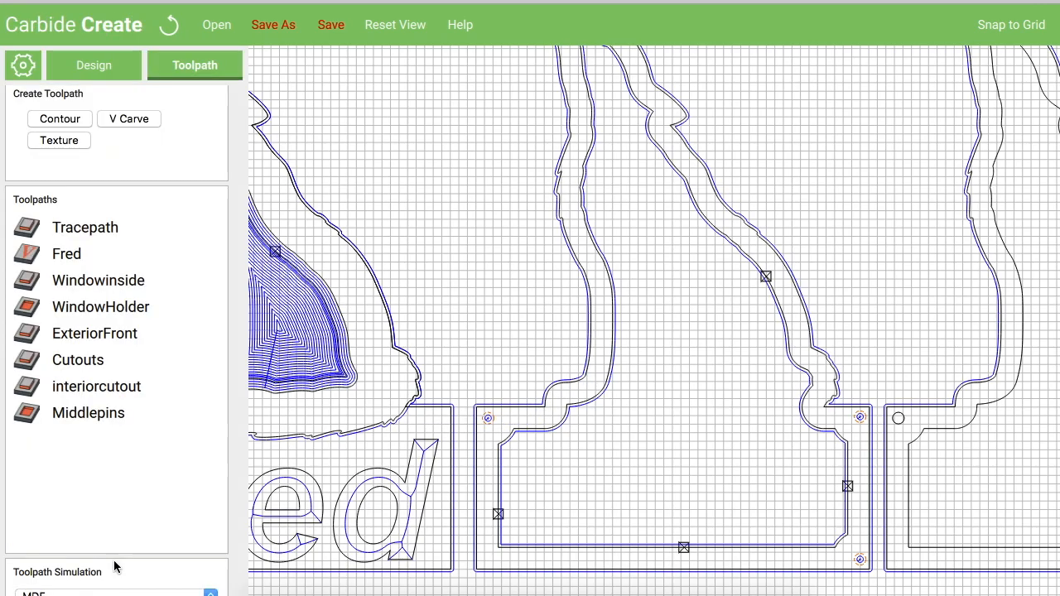
scroll(486, 307, down, 5)
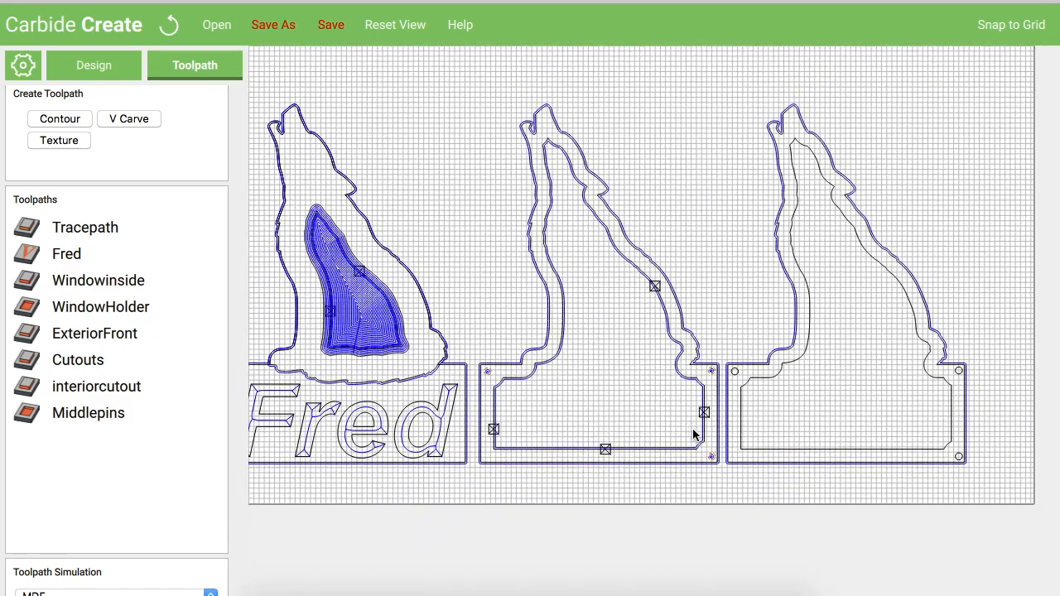
click(735, 309)
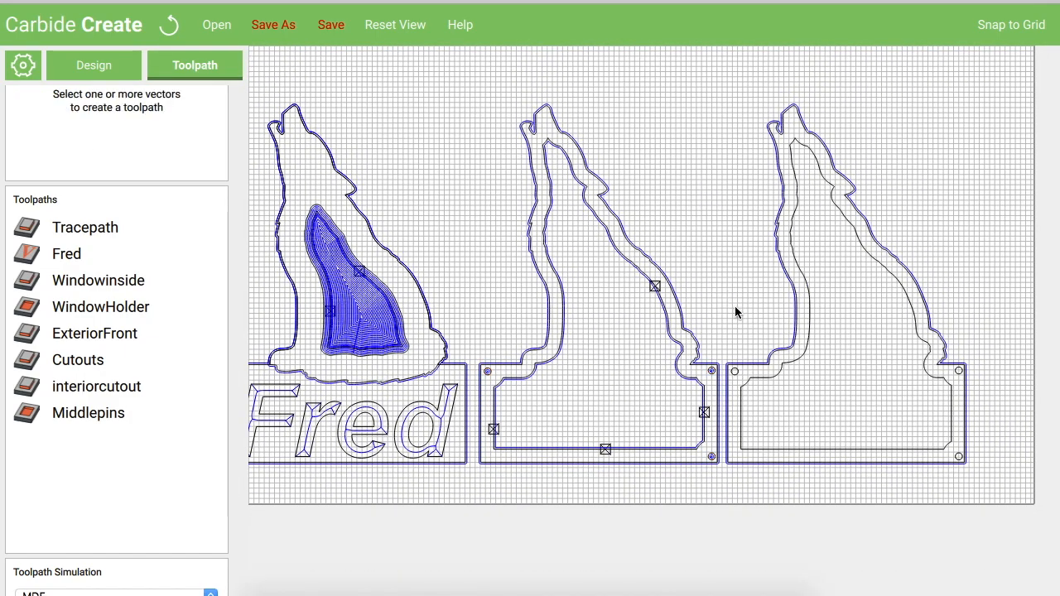
click(733, 375)
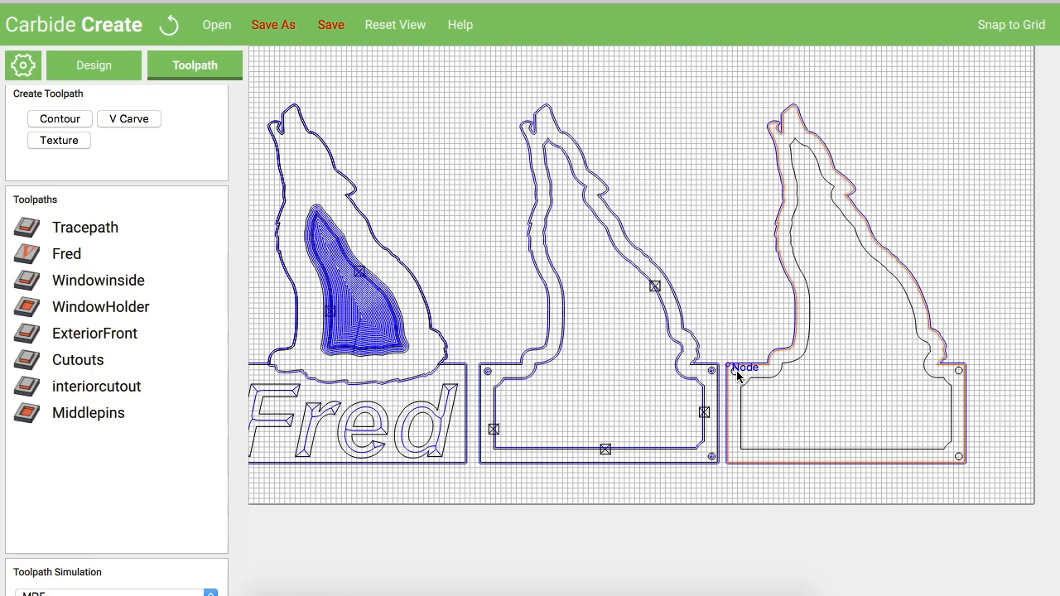
scroll(737, 375, down, 4)
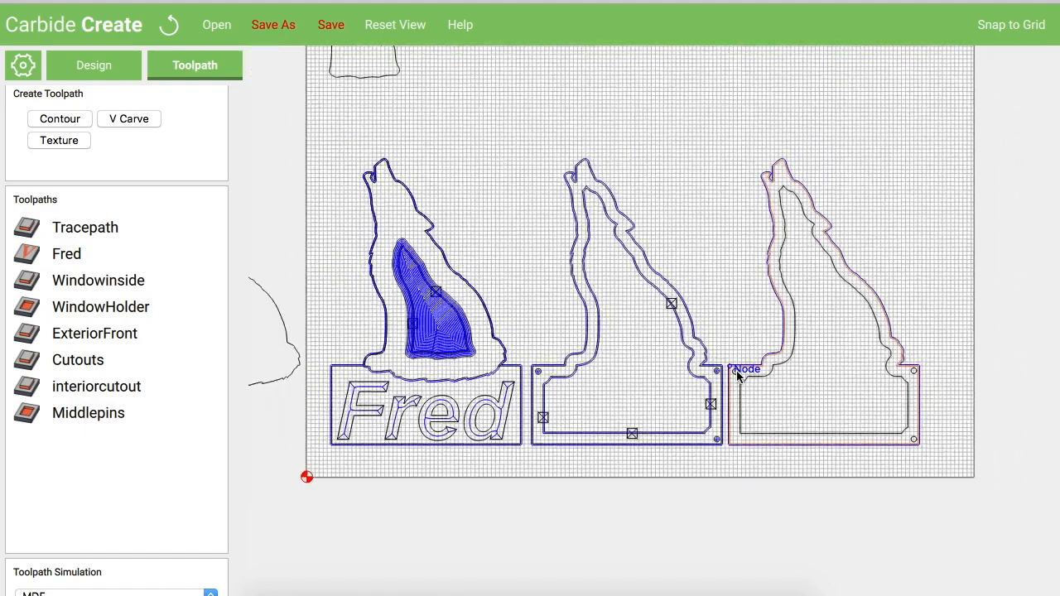
scroll(737, 376, up, 2)
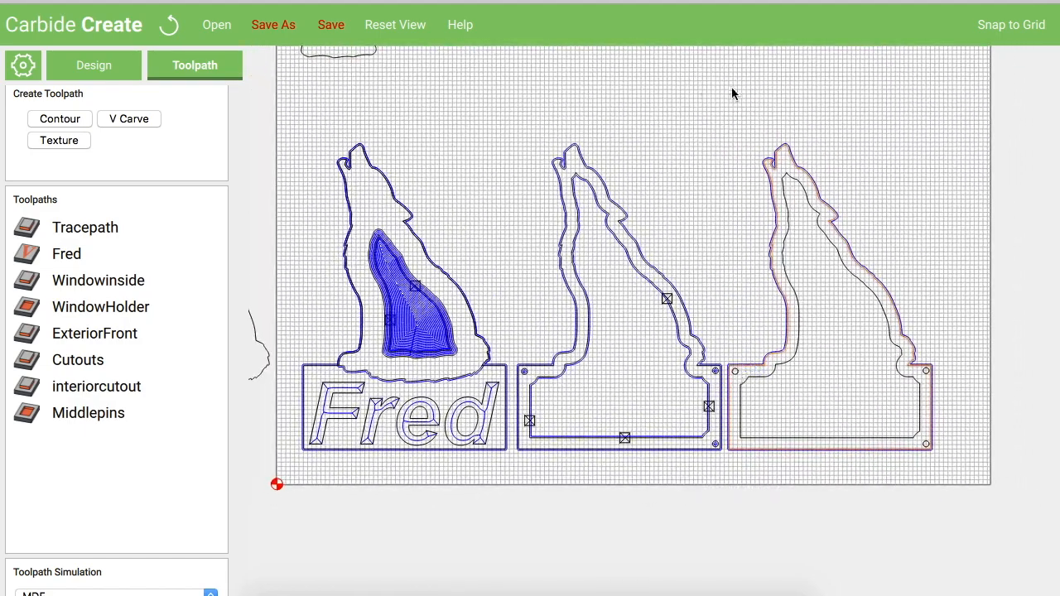
Save the design as wolfbank in the BankProject folder inside CNC.
click(331, 25)
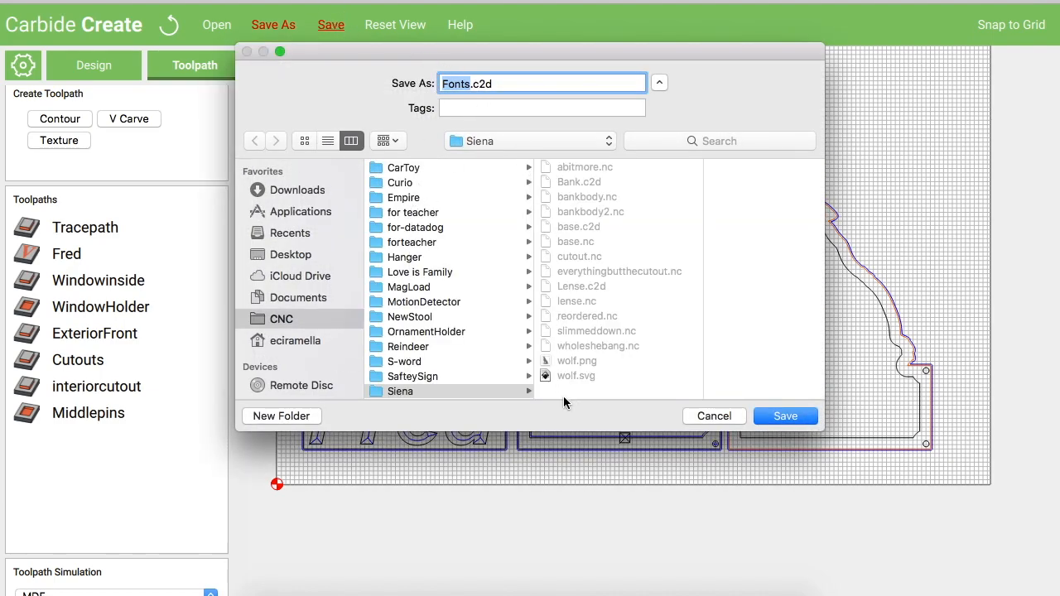
scroll(401, 190, up, 3)
click(401, 198)
click(416, 182)
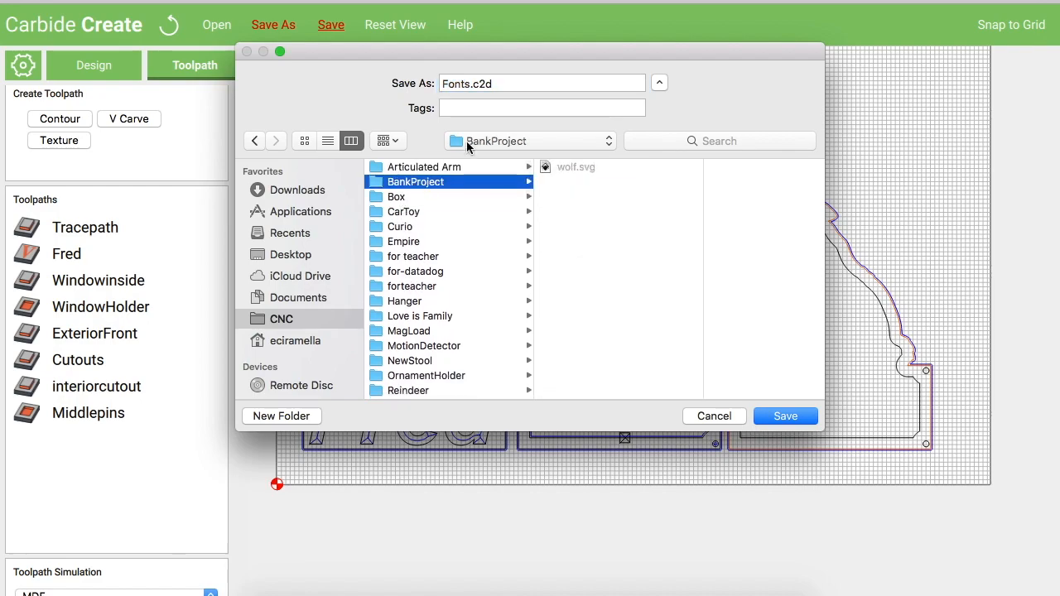
click(471, 85)
key(BackSpace)
text(wl)
text(olfe)
key(BackSpace)
text(bank)
key(Return)
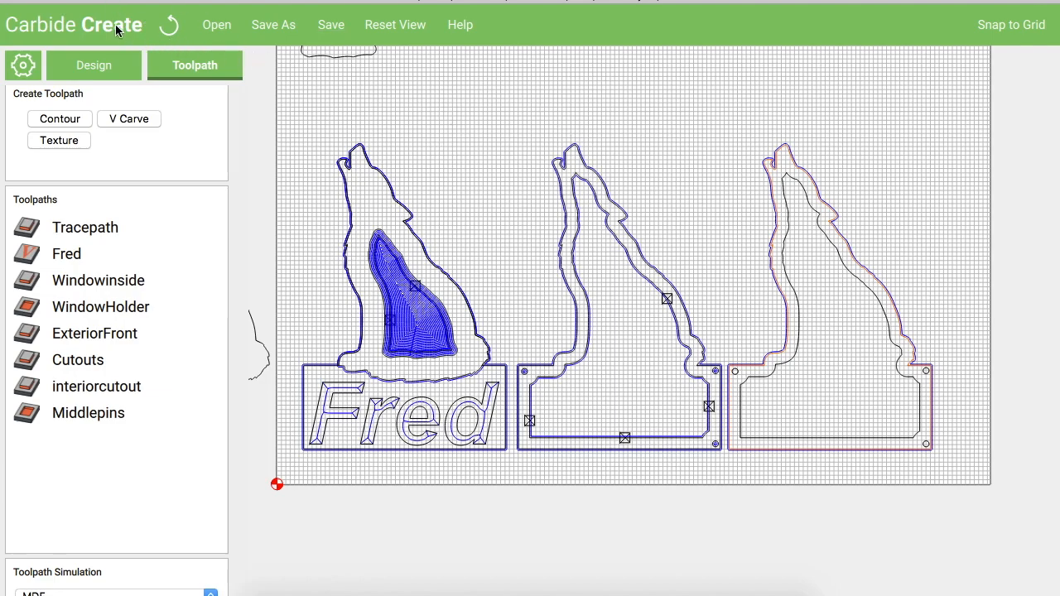
Leave Carbide Create, open the BankProject folder in Finder and select wolfbank.c2d.
click(79, 1)
click(75, 104)
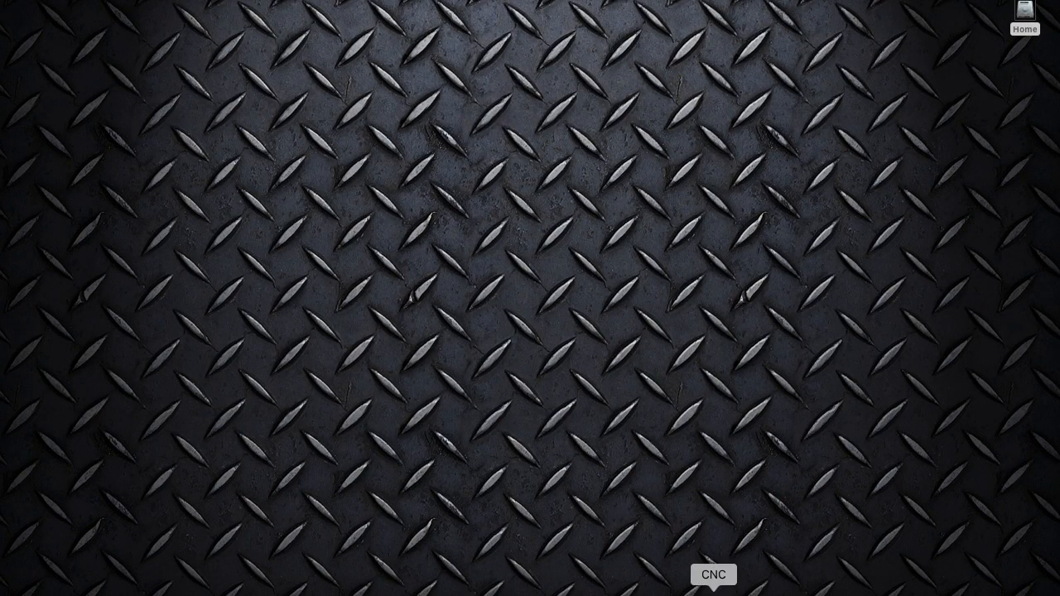
click(704, 587)
scroll(758, 73, up, 10)
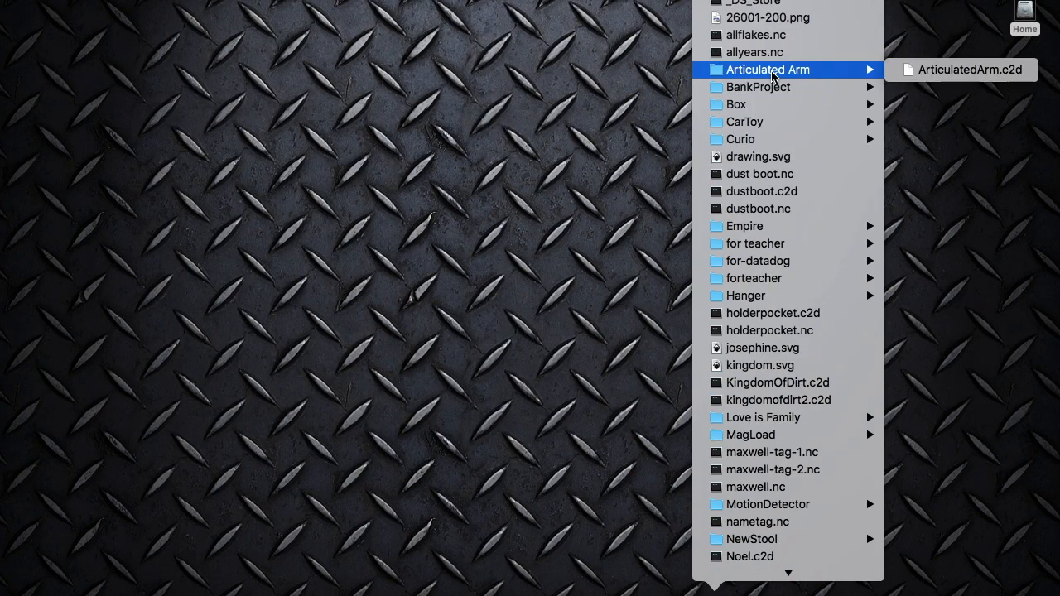
click(751, 89)
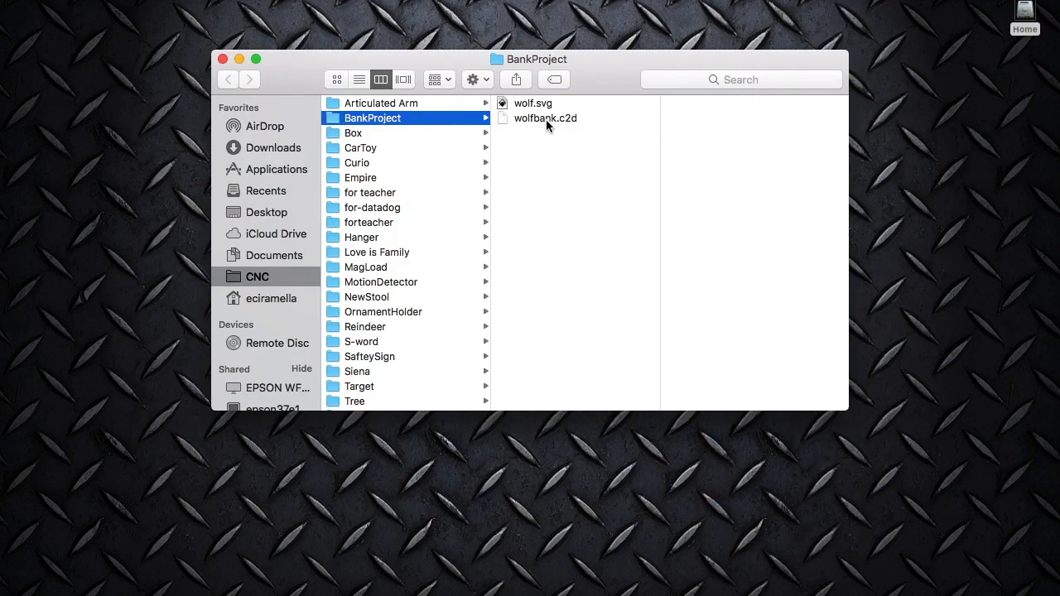
click(546, 120)
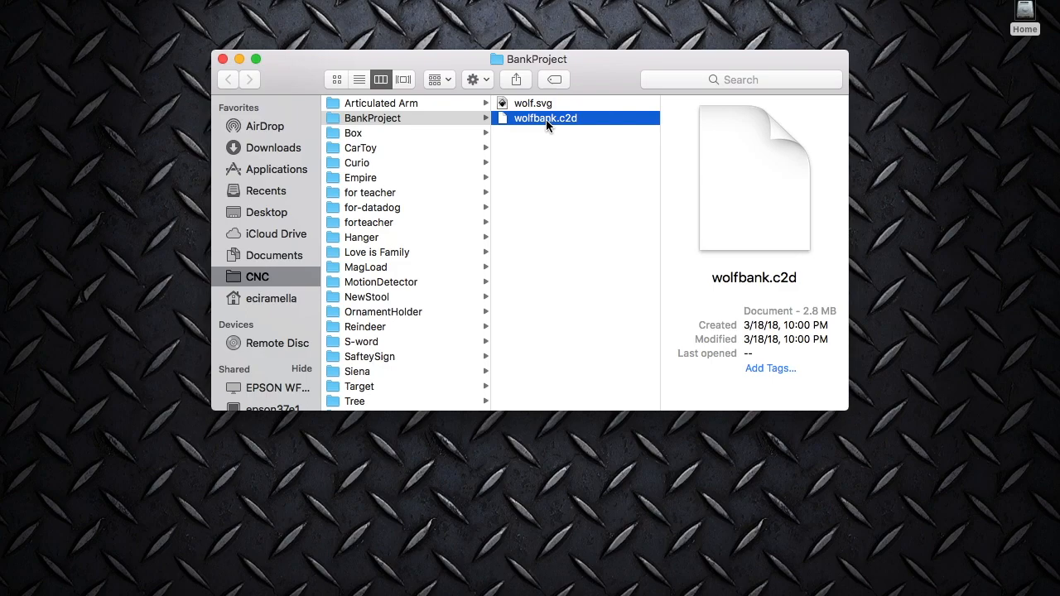
Duplicate wolfbank.c2d in the BankProject folder and rename the copy lense.c2d.
right_click(544, 122)
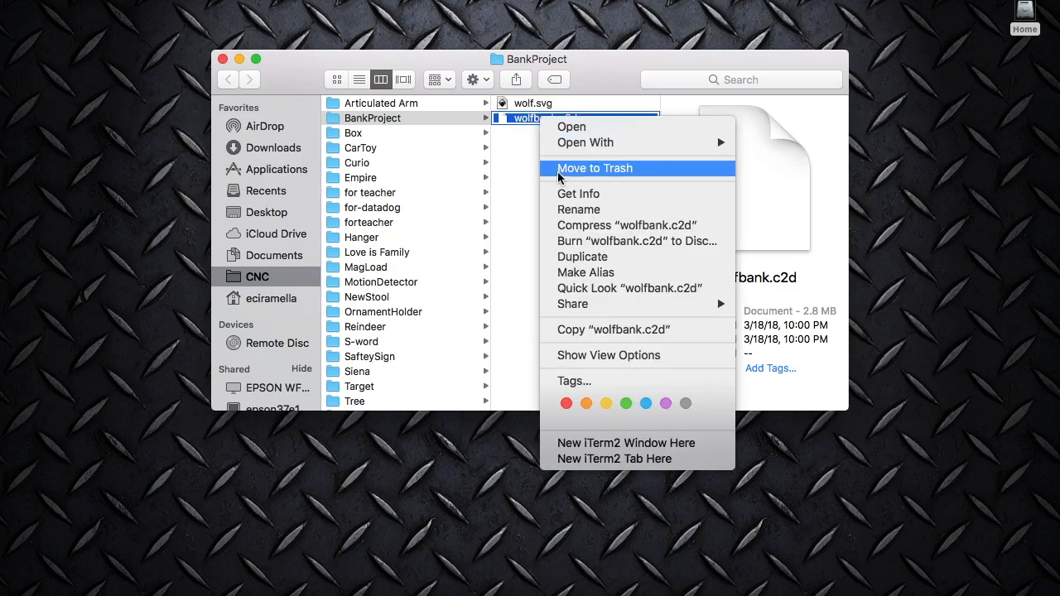
click(588, 258)
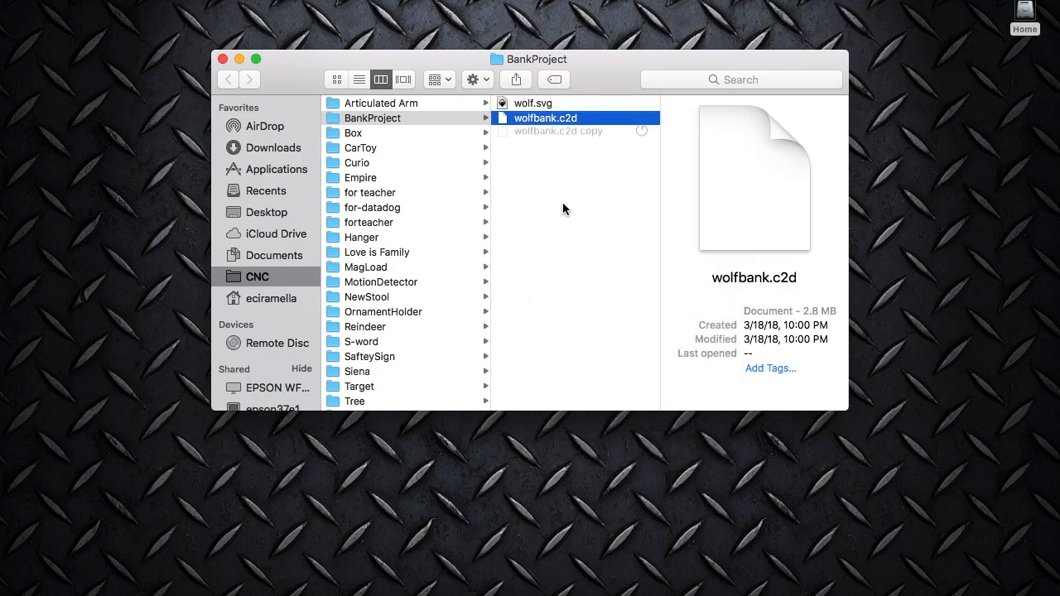
click(562, 134)
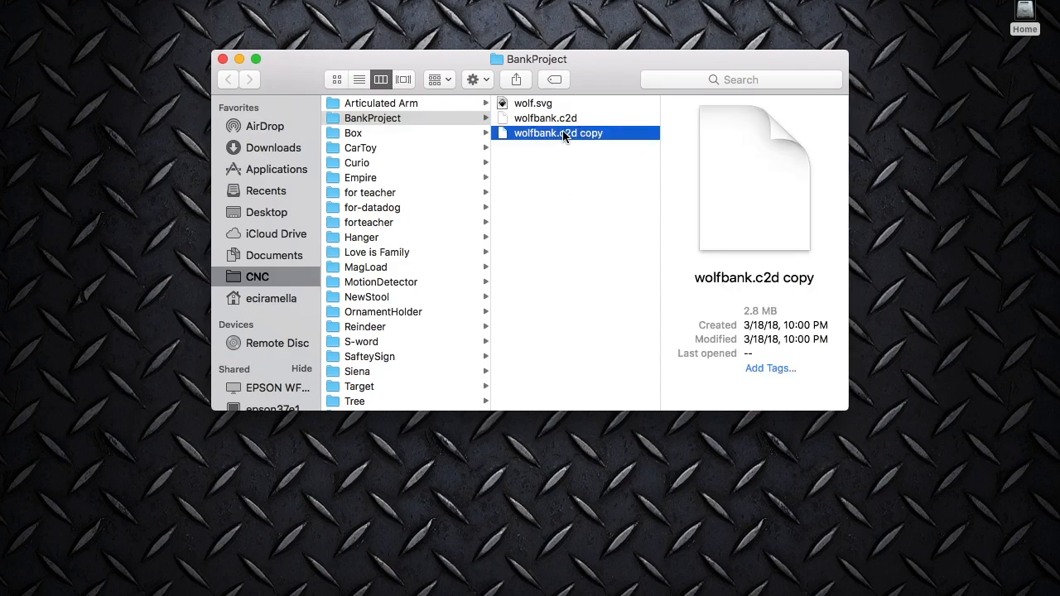
click(560, 134)
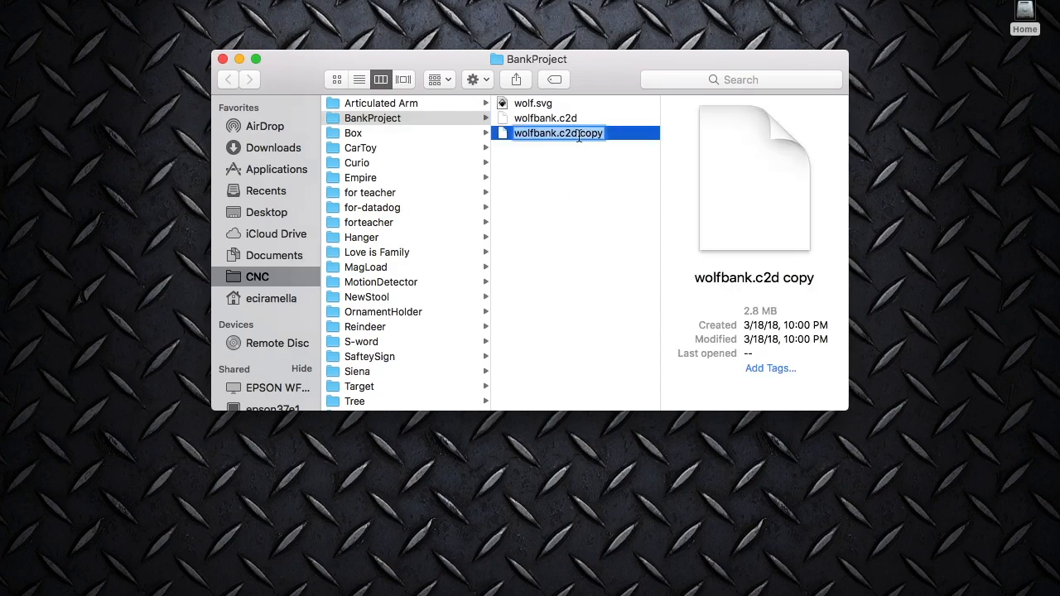
click(579, 134)
drag(579, 135, 606, 135)
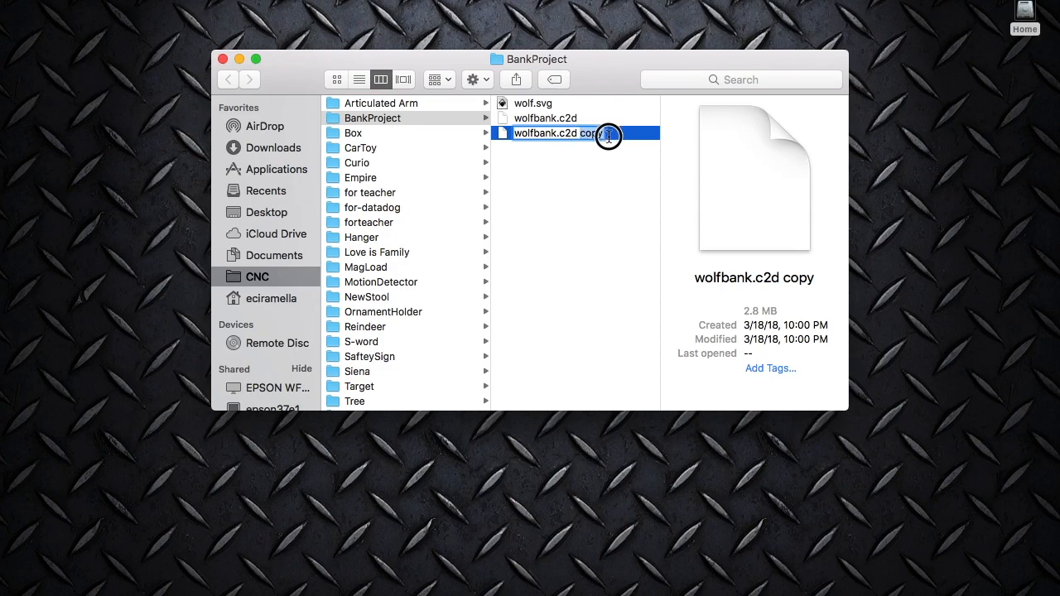
key(BackSpace)
click(558, 133)
double_click(546, 134)
text(lense)
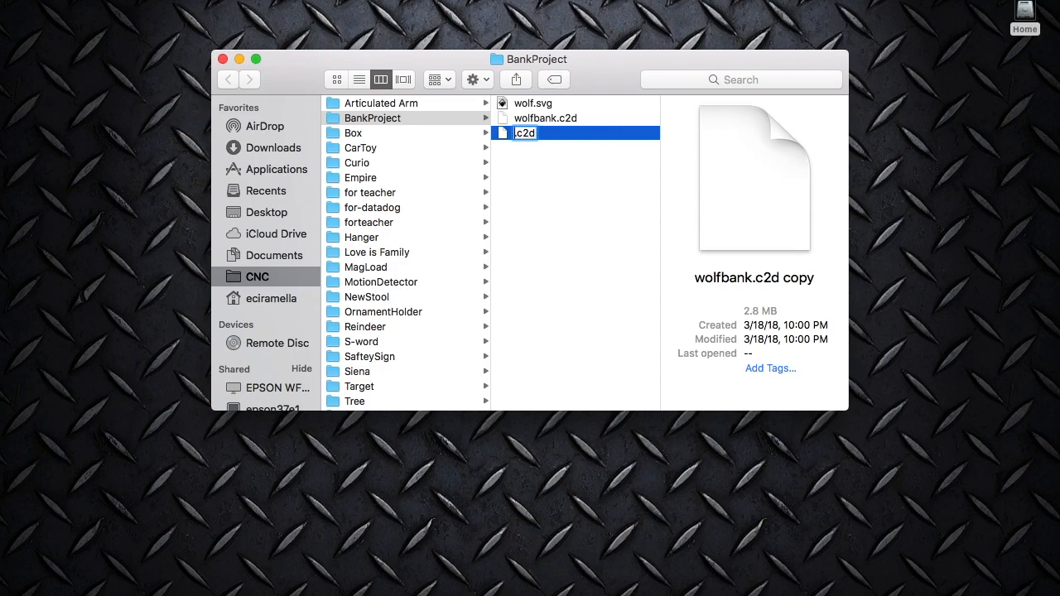
key(Return)
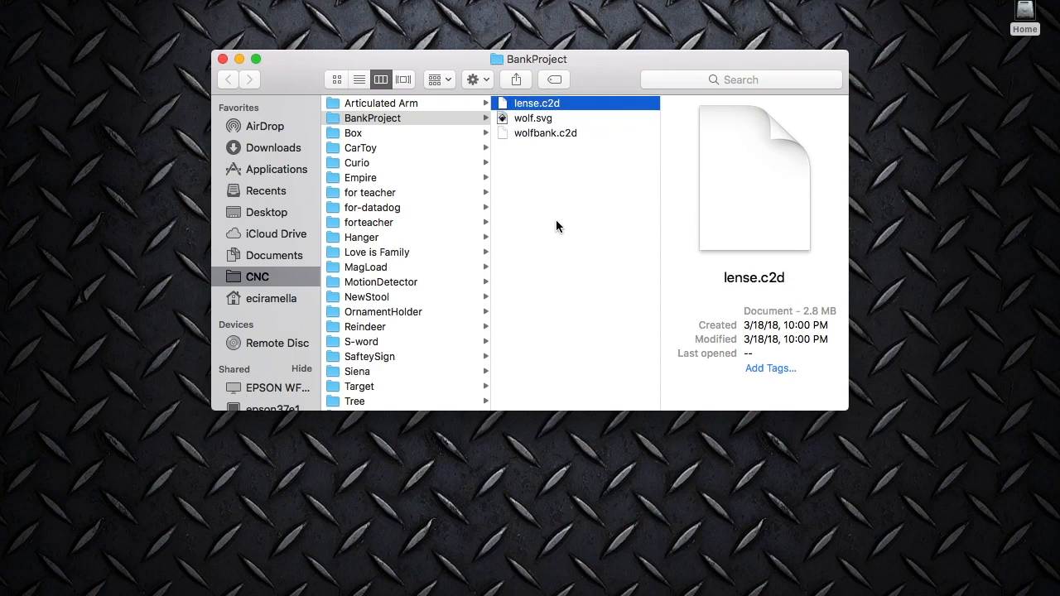
Switch to Carbide Create and open lense.c2d from the BankProject folder.
click(590, 509)
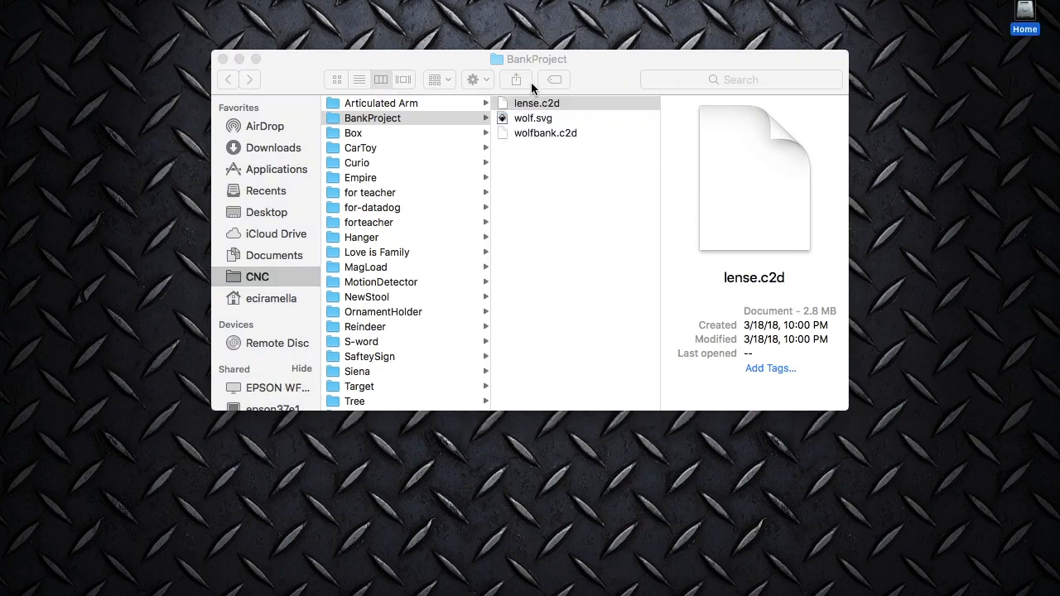
click(692, 590)
click(604, 556)
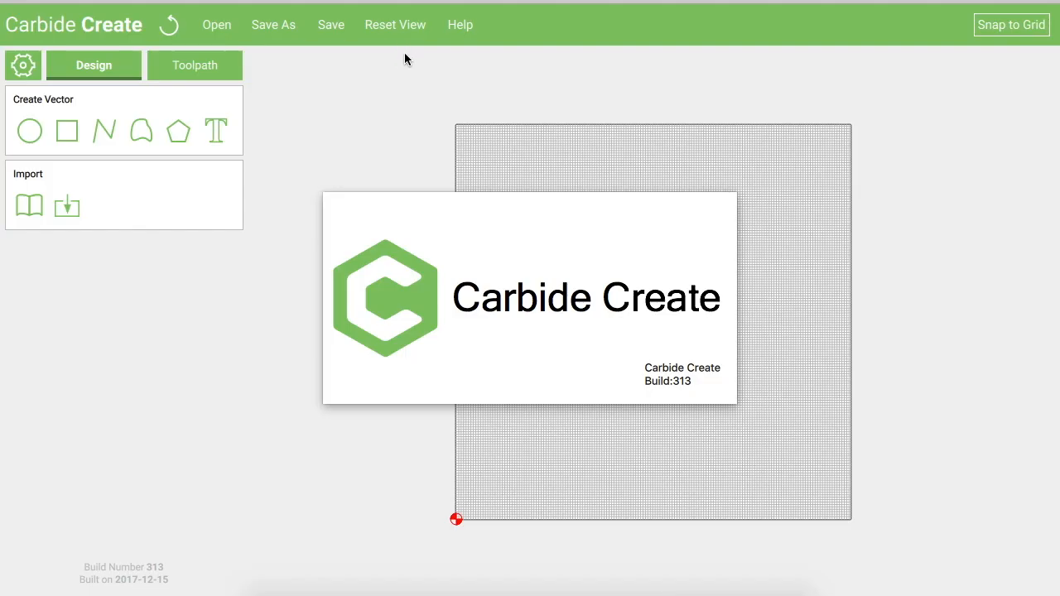
click(215, 27)
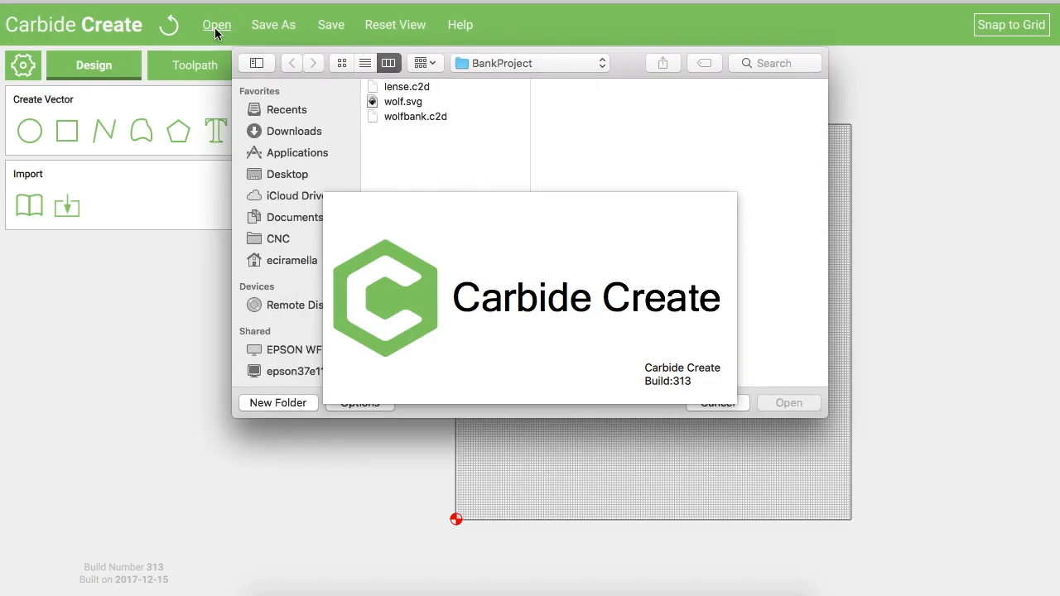
click(401, 86)
click(789, 403)
Delete all vectors except the separate lens outline and move that outline down near the stock's origin corner.
drag(328, 316, 971, 522)
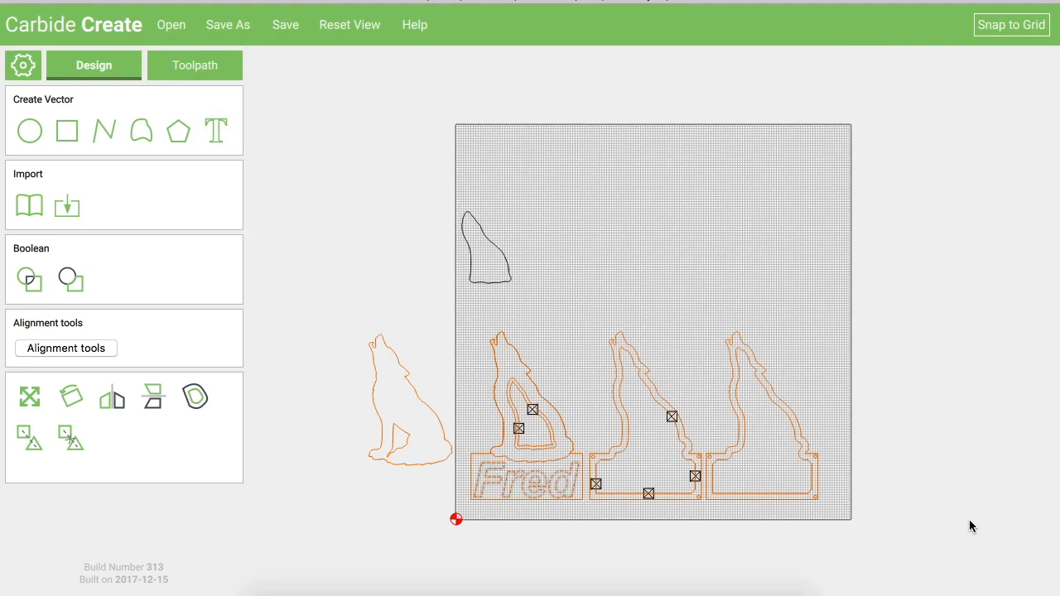
key(Delete)
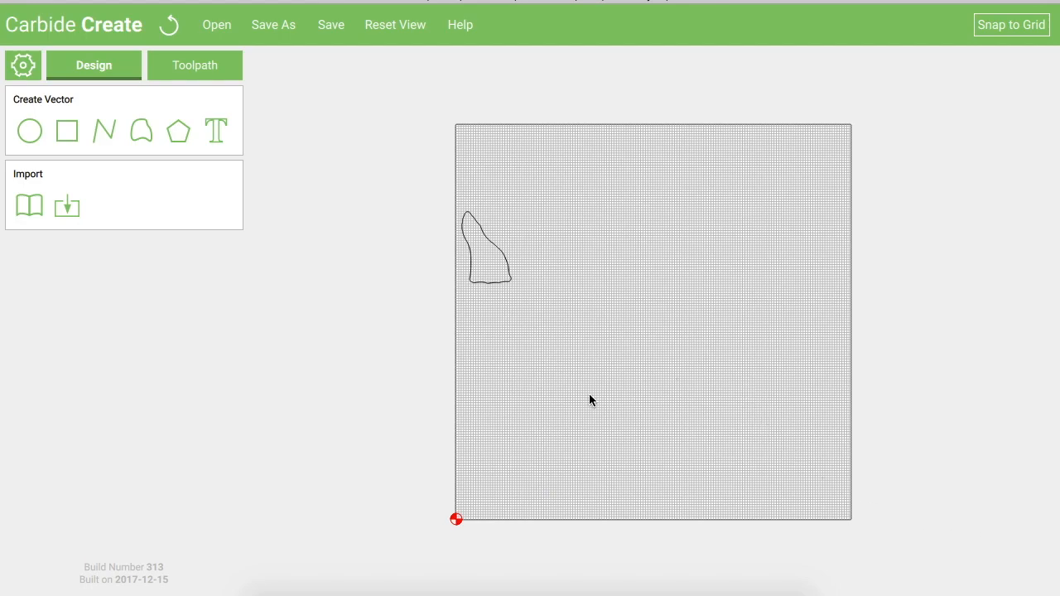
click(492, 300)
drag(492, 304, 494, 513)
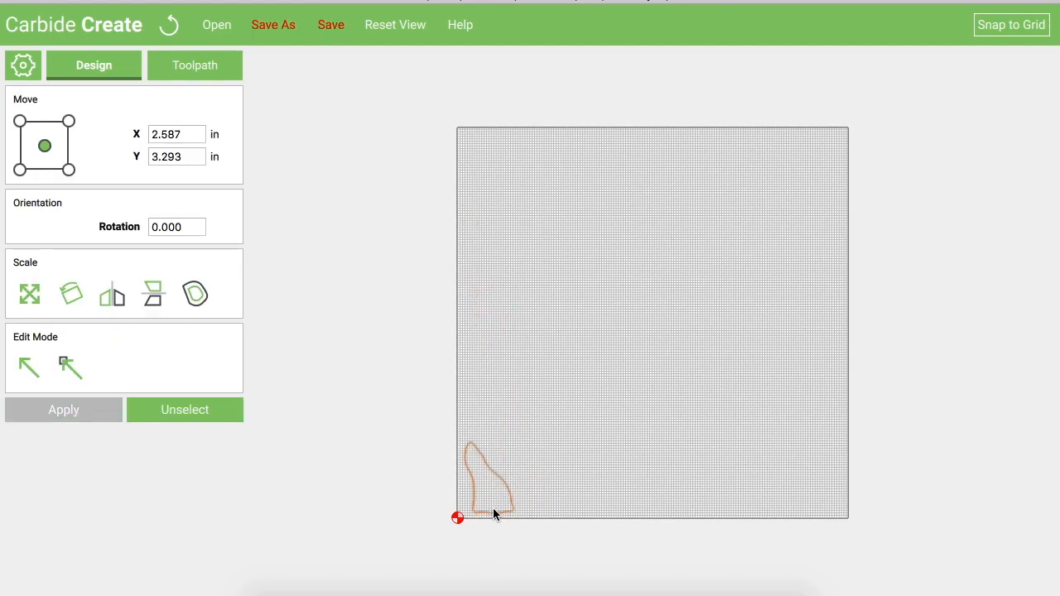
Move the lens outline closer to the origin, centred at about X 2.153, Y 3.258 in, and save the file.
scroll(494, 514, up, 5)
scroll(494, 514, up, 3)
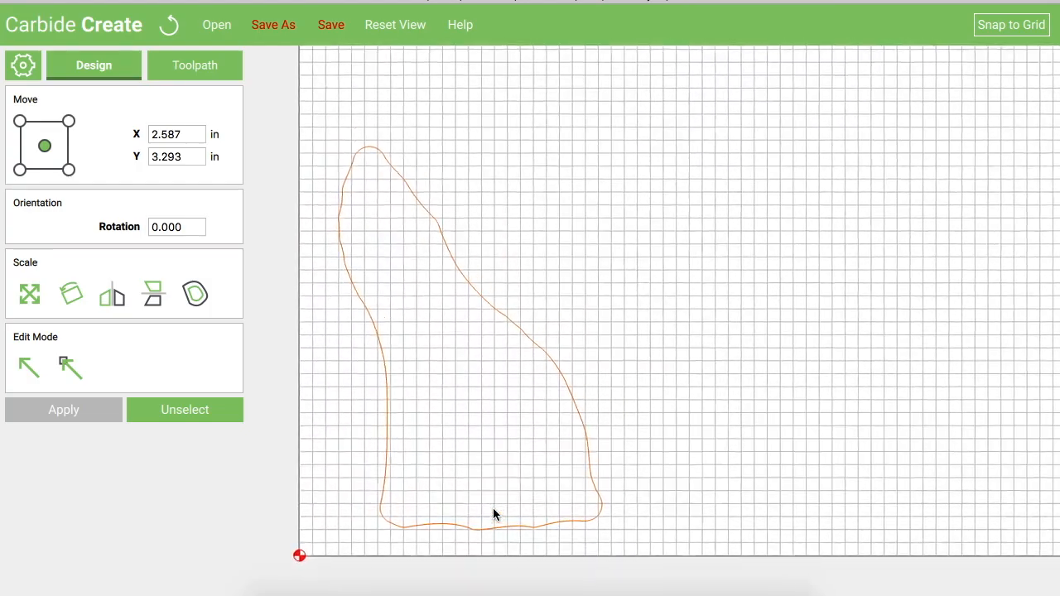
drag(398, 537, 372, 540)
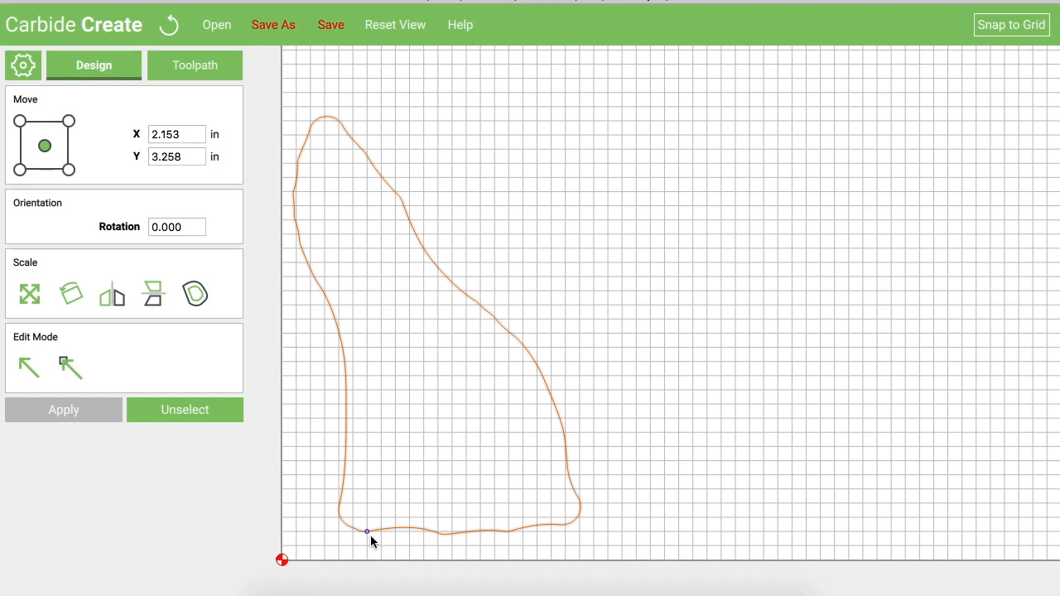
click(402, 127)
click(330, 25)
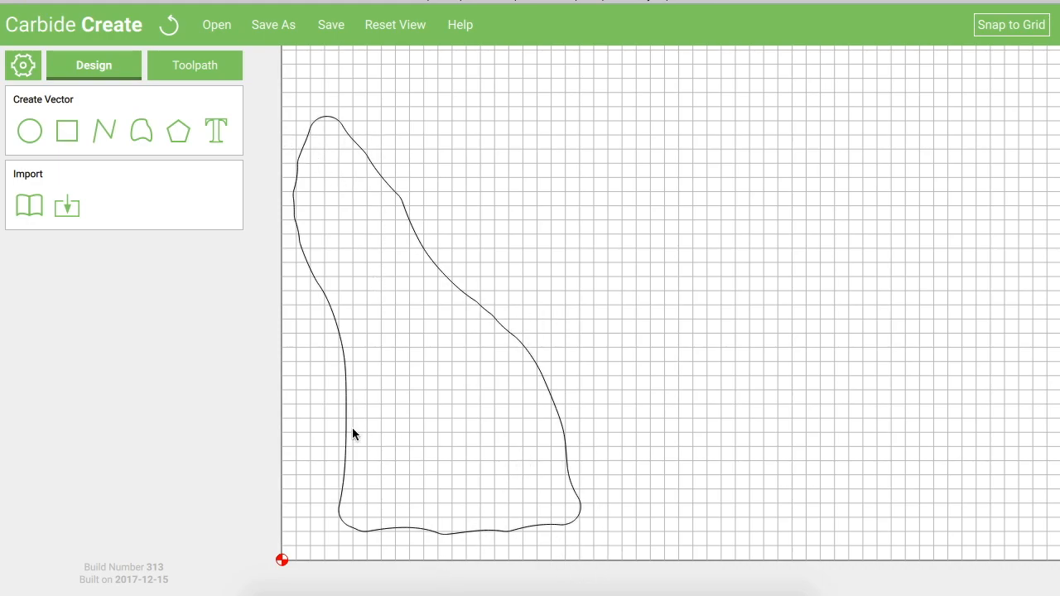
Draw a circle with a radius of about 0.394 in just outside the lens outline's sloping edge.
click(33, 132)
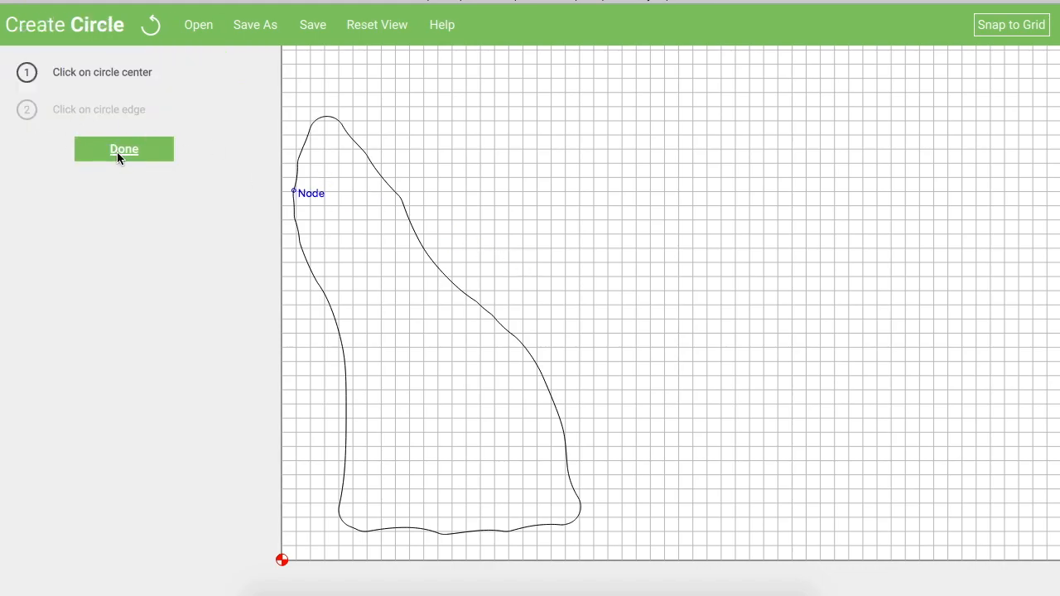
click(540, 279)
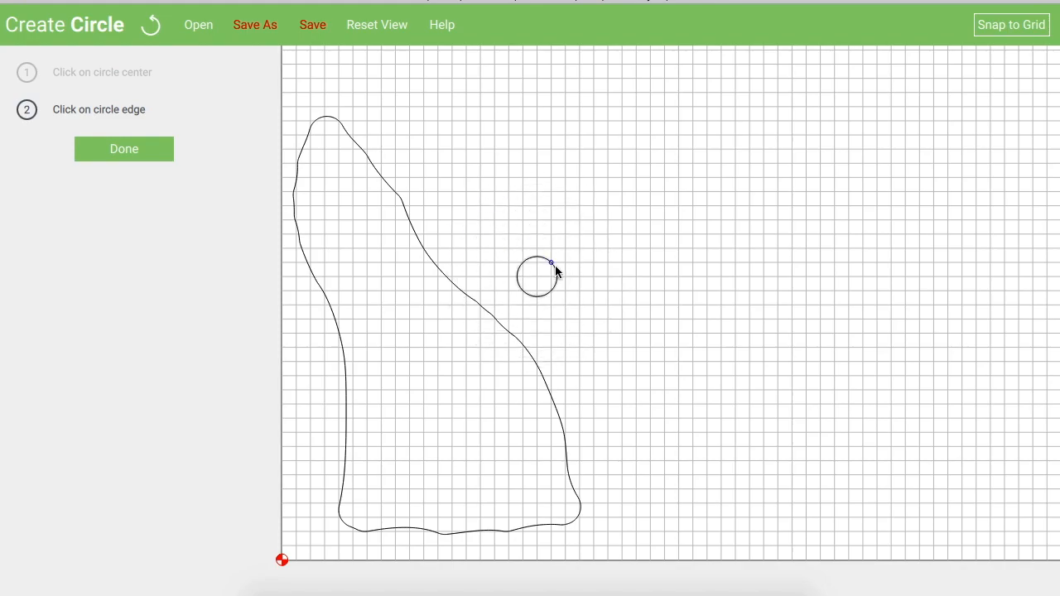
click(560, 278)
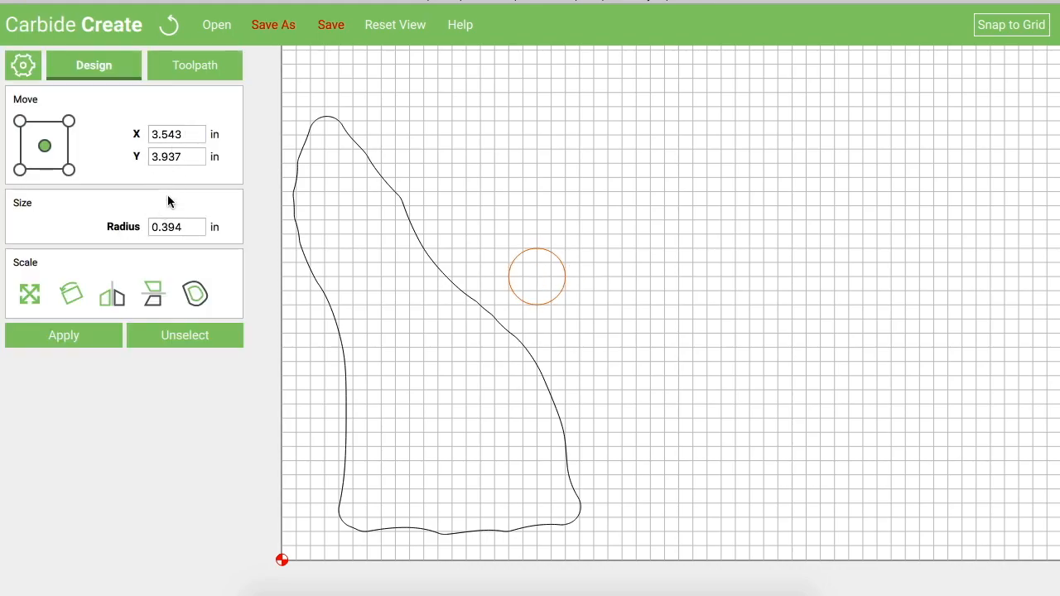
Scale the circle to a width of 0.126 in.
click(34, 298)
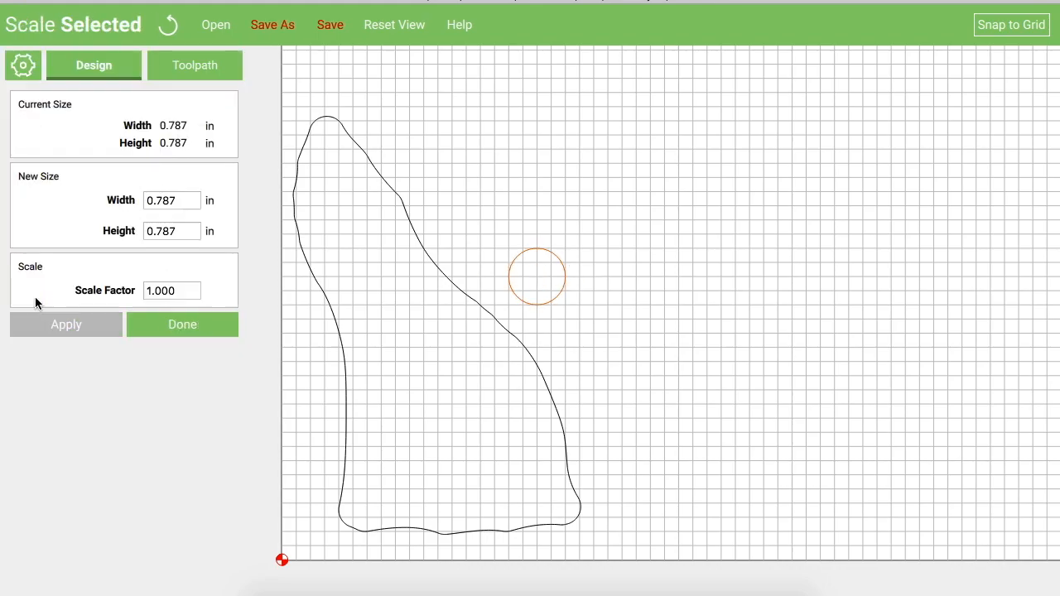
drag(178, 199, 157, 201)
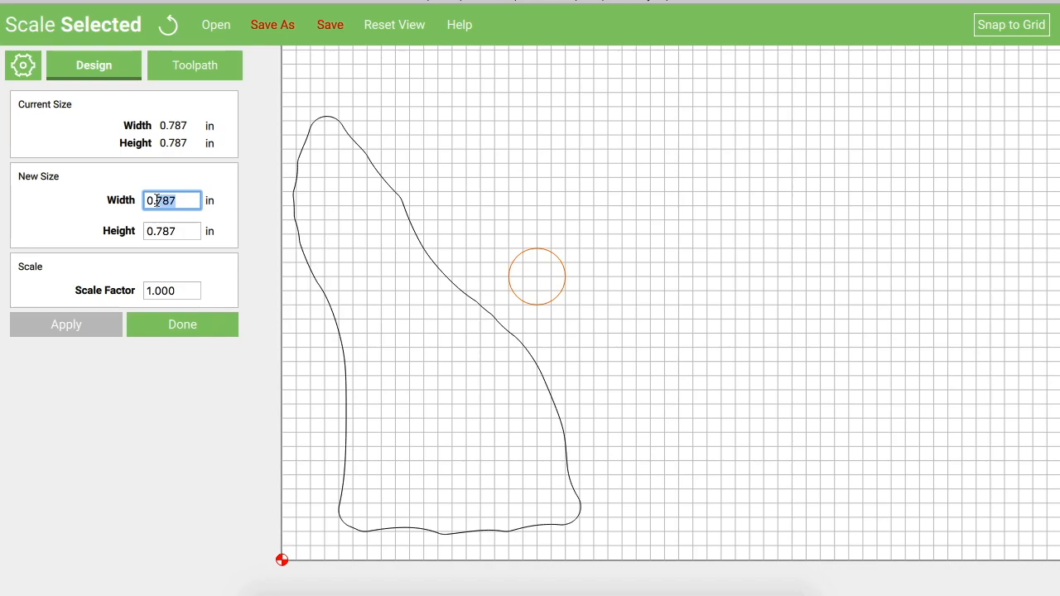
text(12)
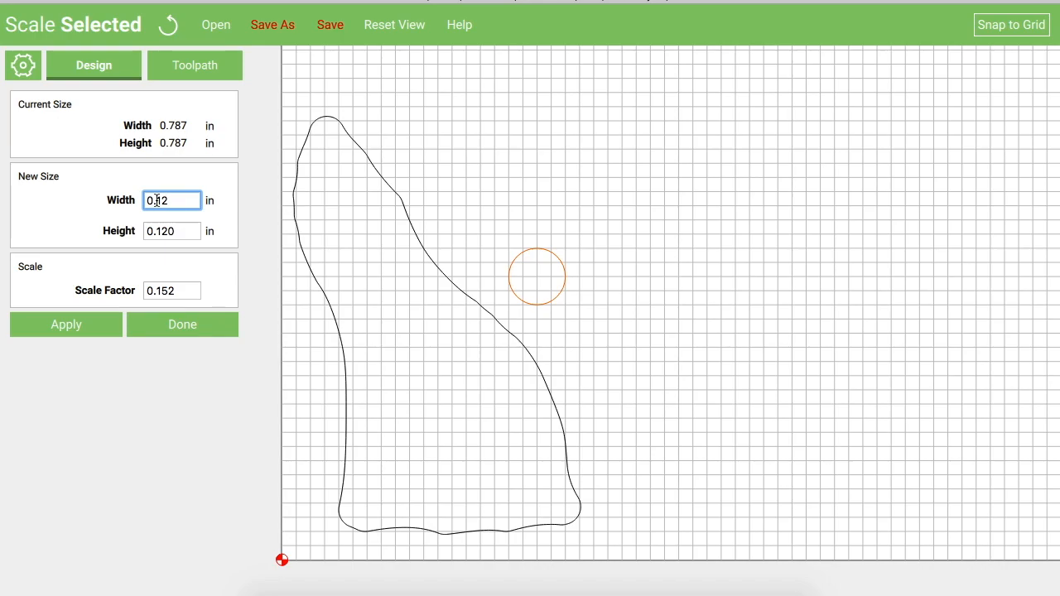
text(6)
click(64, 318)
Move the small circle inside the lens outline near its tip, centred at about X 0.984, Y 5.709 in.
drag(537, 277, 352, 150)
scroll(386, 119, up, 6)
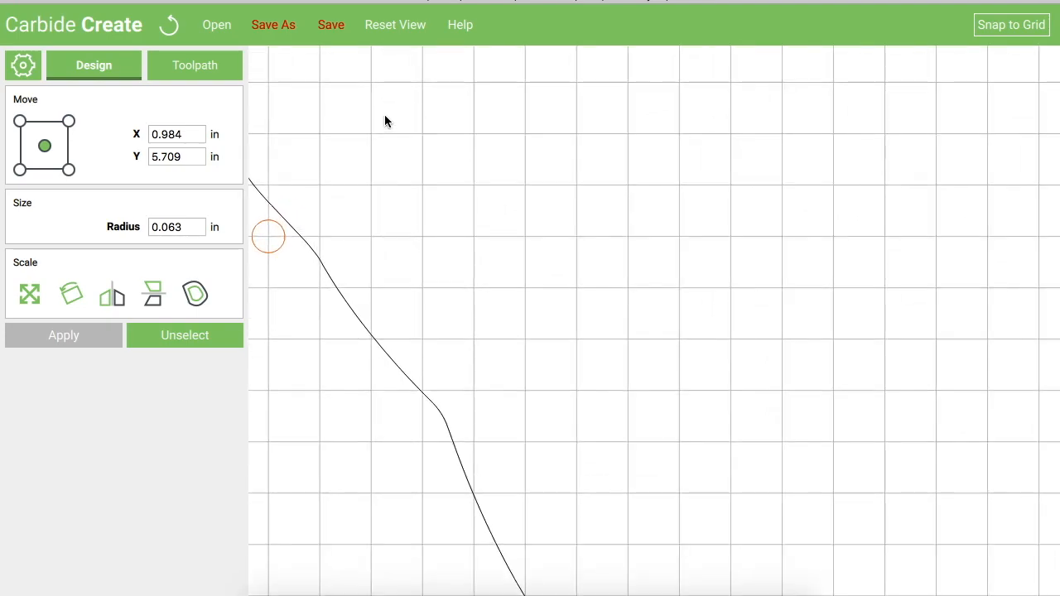
scroll(516, 178, down, 5)
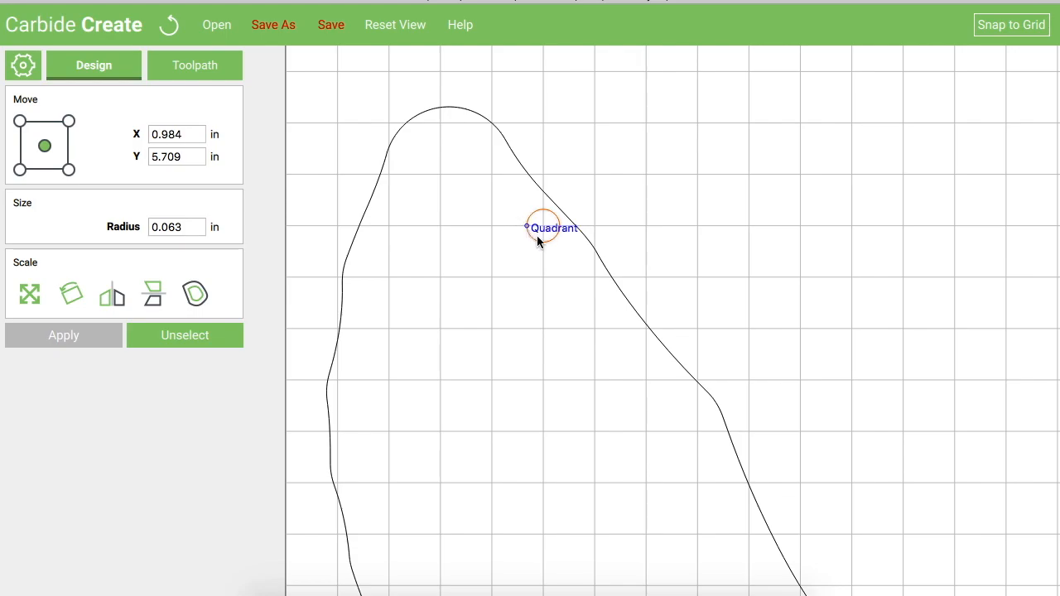
click(648, 181)
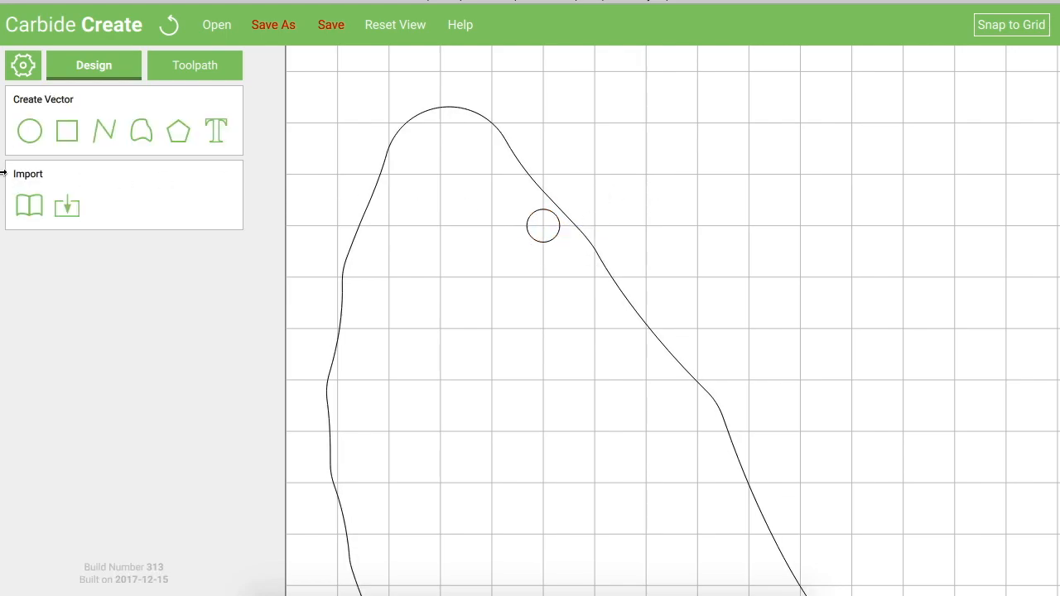
With grid snapping off, draw a diagonal line from the lens edge through the circle, about 0.158 in wide and 0.139 in high.
click(105, 131)
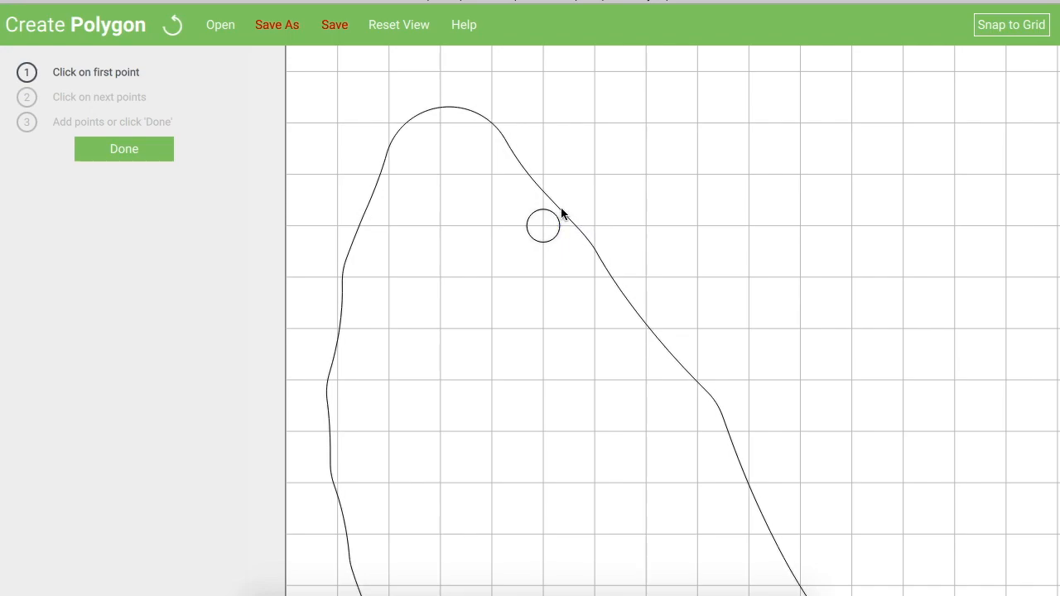
scroll(561, 207, up, 3)
click(986, 32)
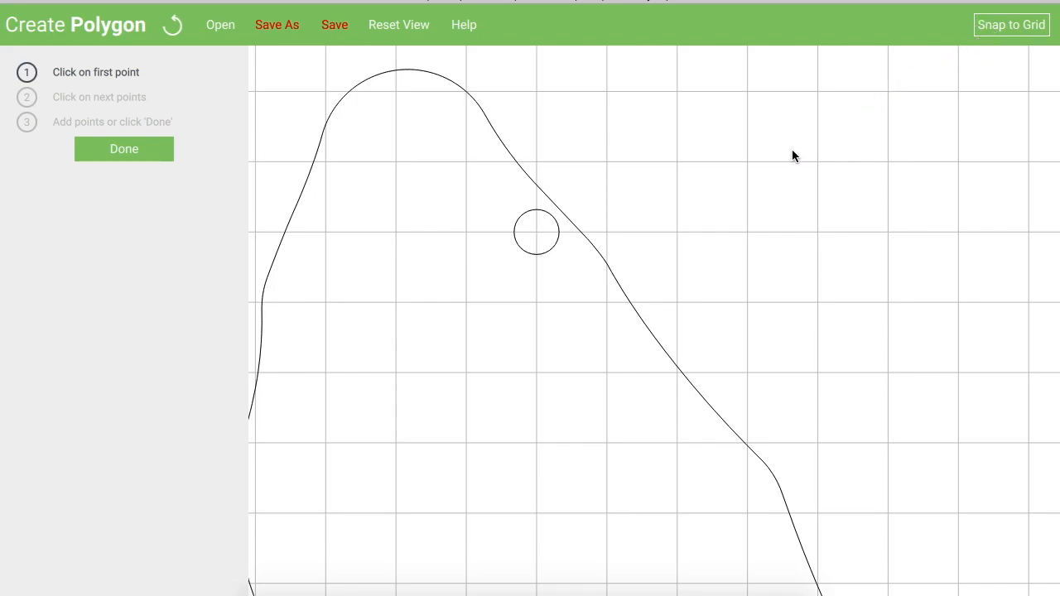
click(561, 214)
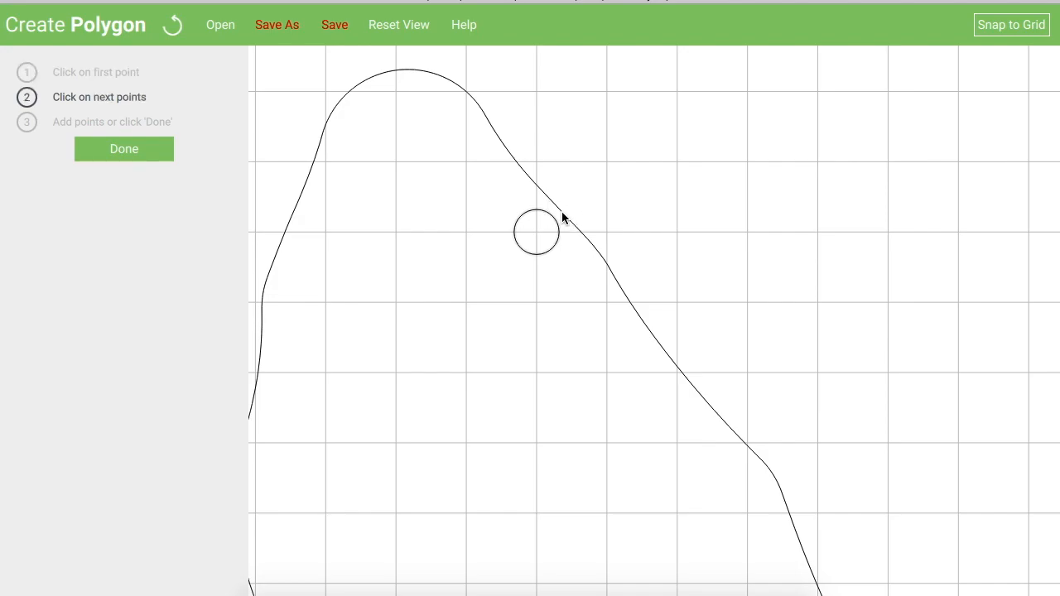
click(505, 261)
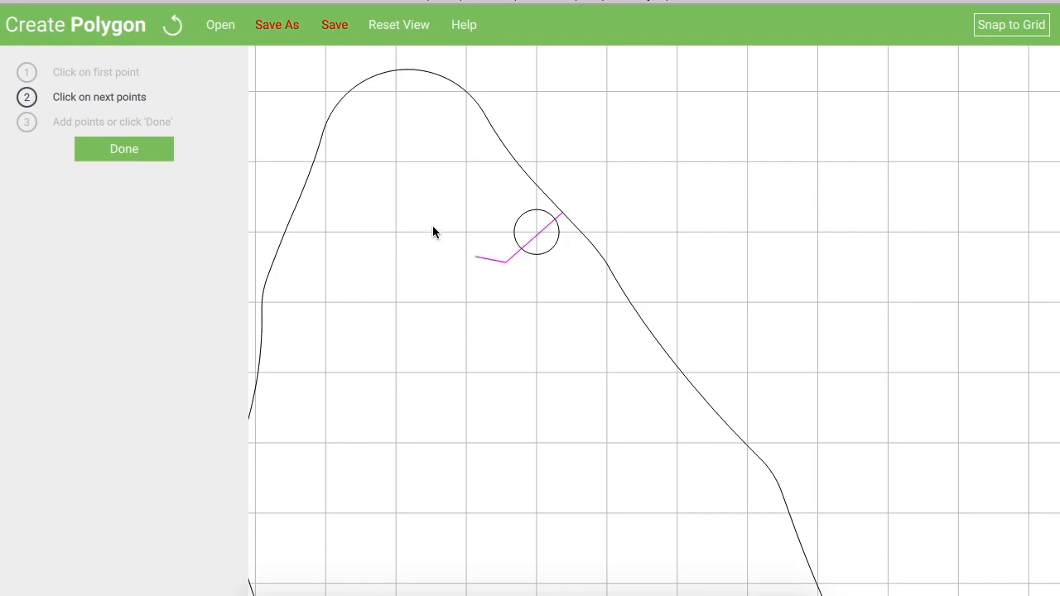
click(112, 157)
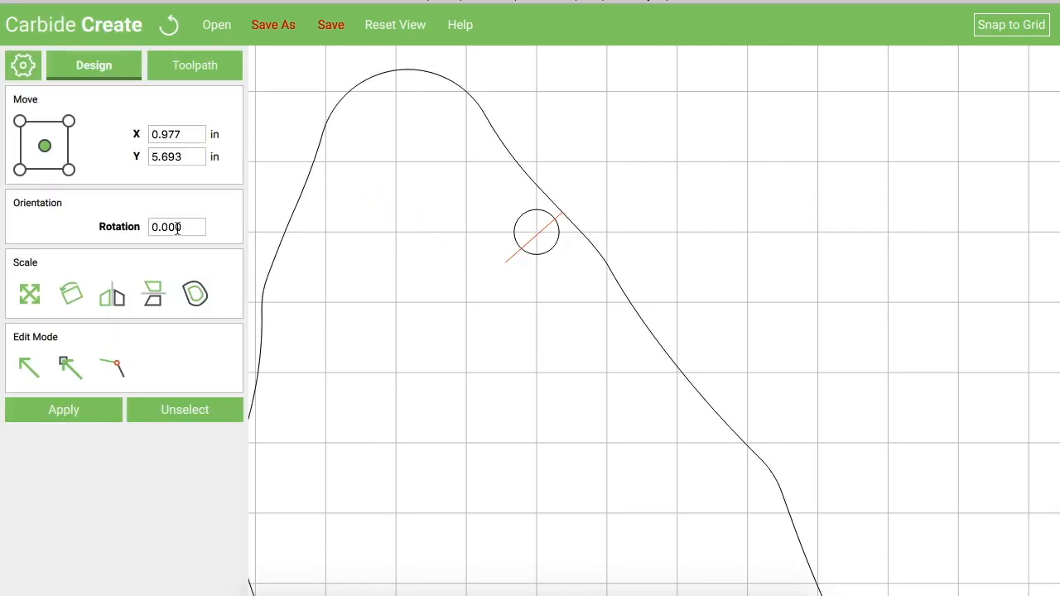
Scale the diagonal line to a width of 0.25 in and move its upper end back onto the lens edge.
click(29, 294)
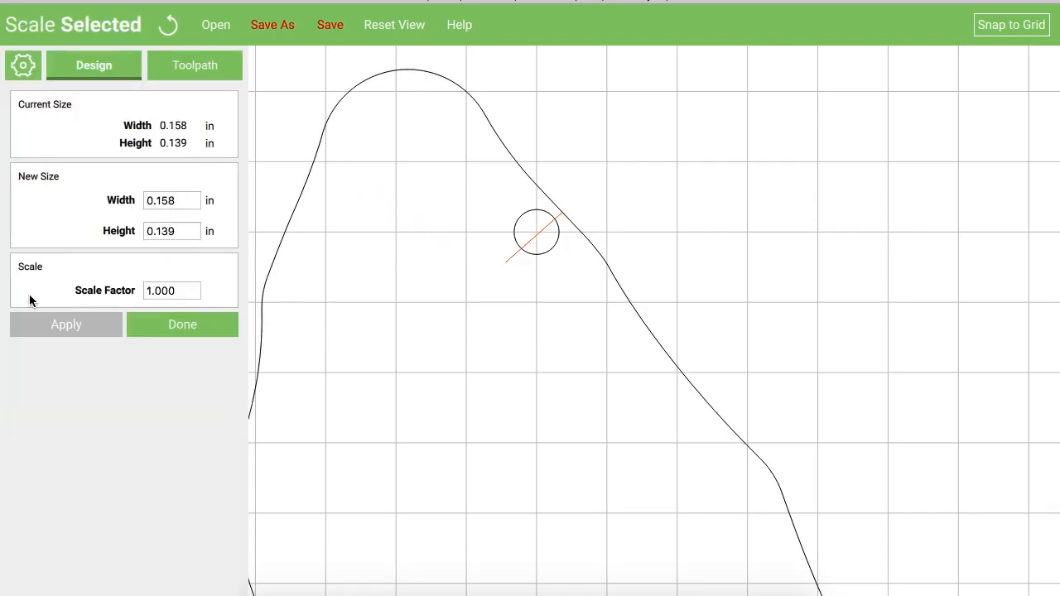
click(168, 202)
click(182, 199)
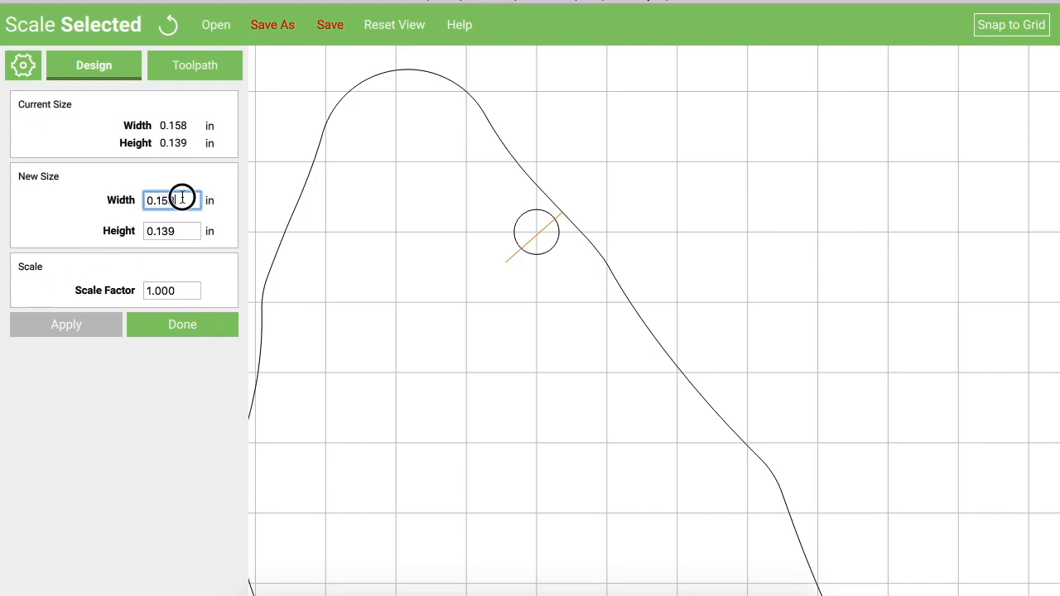
drag(182, 199, 157, 199)
text(25)
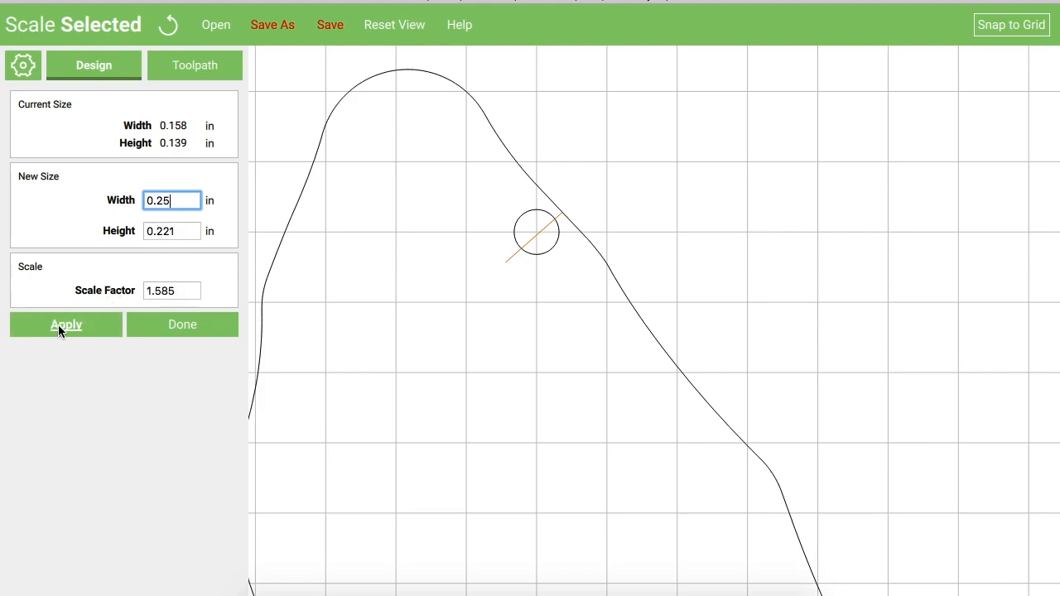
click(60, 327)
drag(581, 200, 564, 209)
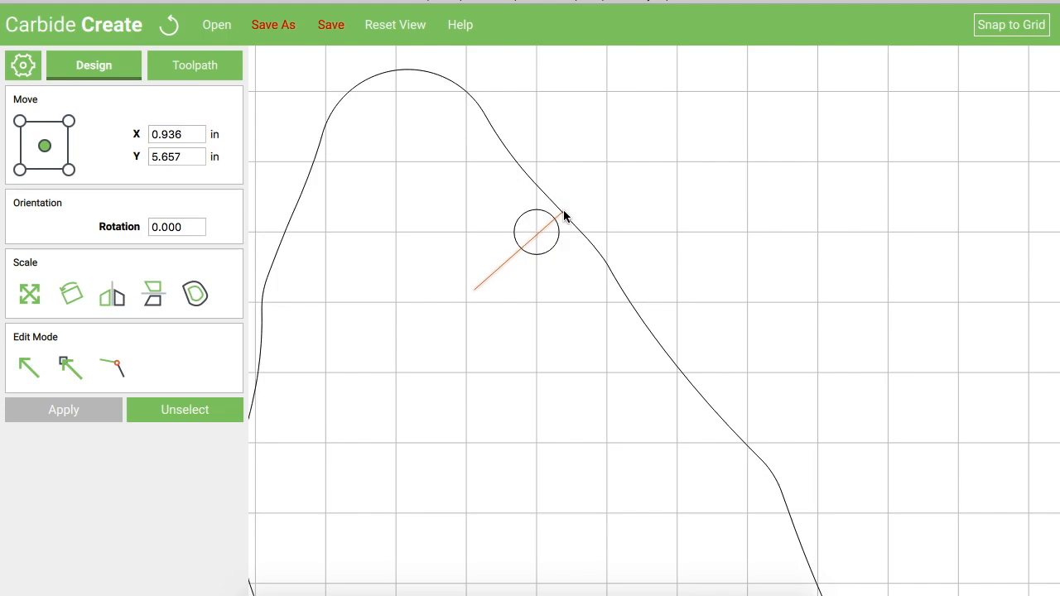
Move the small circle along the line to about X 0.940, Y 5.663 in, near the line's midpoint.
click(539, 250)
drag(542, 241, 522, 251)
drag(523, 252, 522, 252)
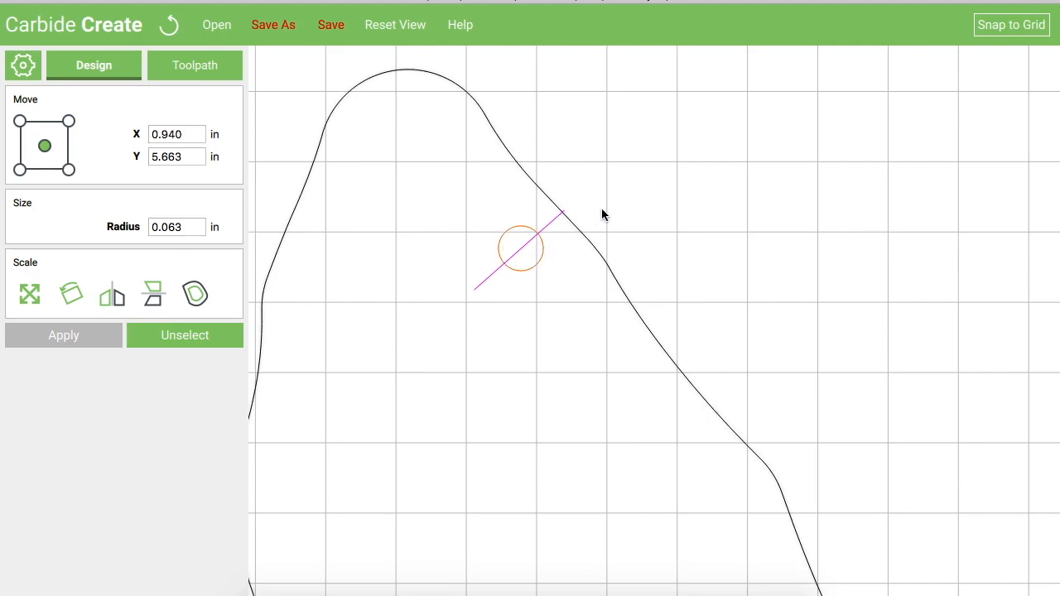
Duplicate the small circle with its diagonal line and, with grid snapping turned off, place the copy farther down the lens's slanted edge.
click(656, 196)
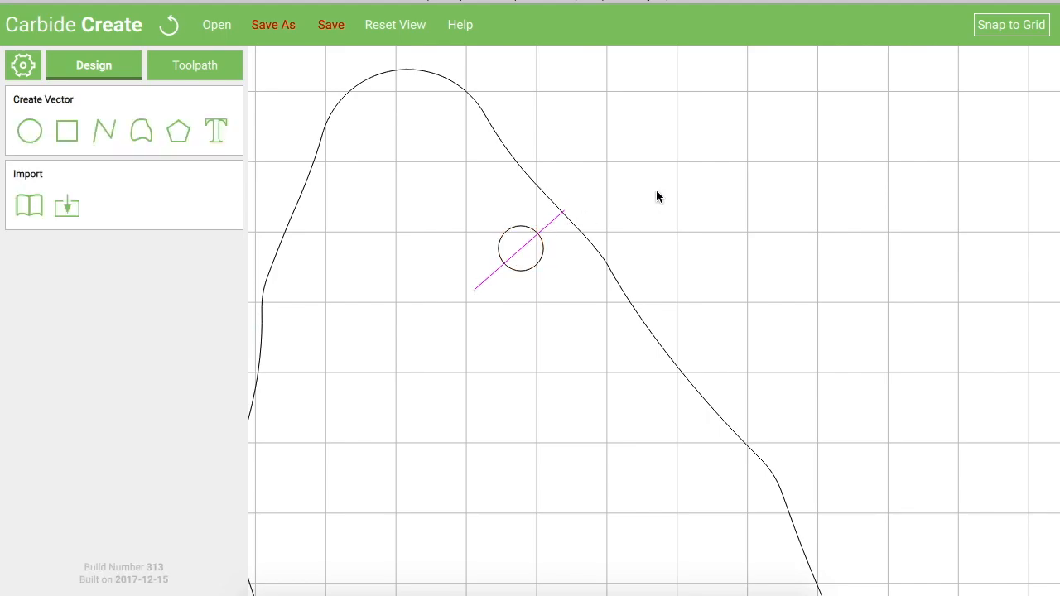
scroll(656, 196, down, 10)
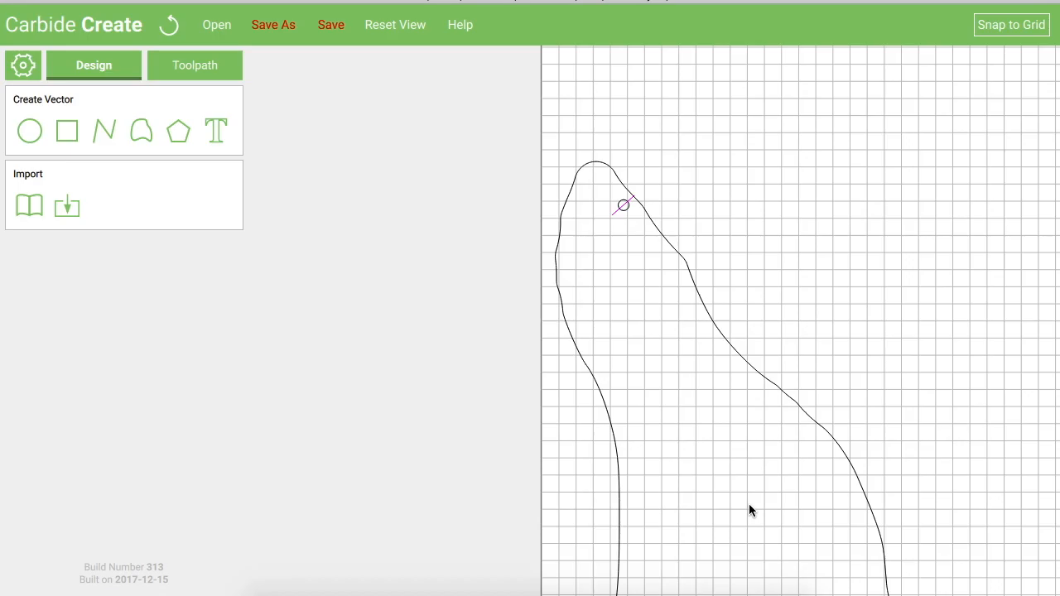
scroll(749, 503, down, 5)
scroll(749, 503, up, 7)
scroll(749, 504, down, 2)
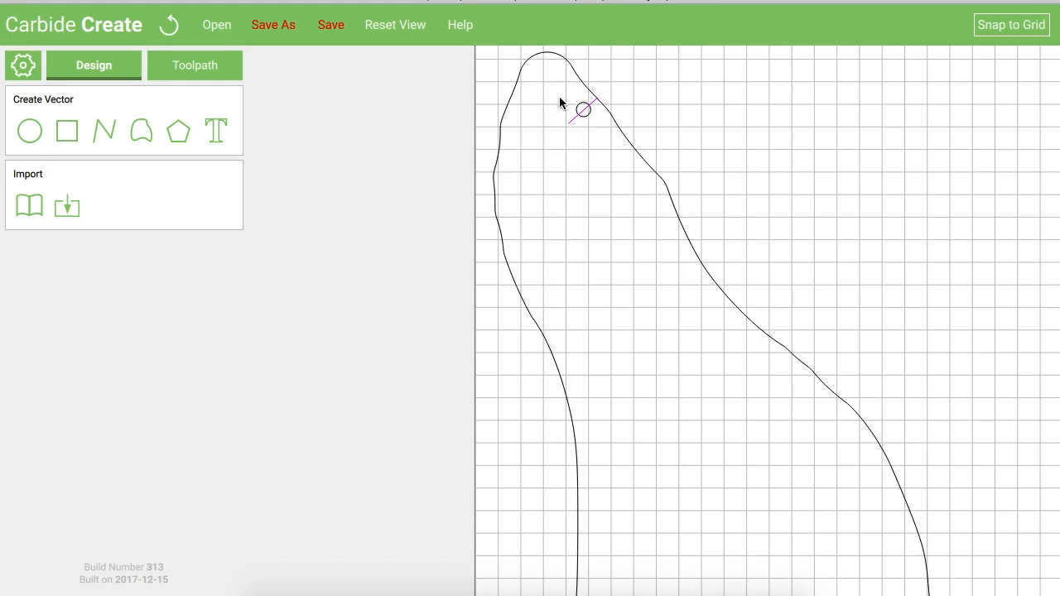
drag(559, 96, 590, 134)
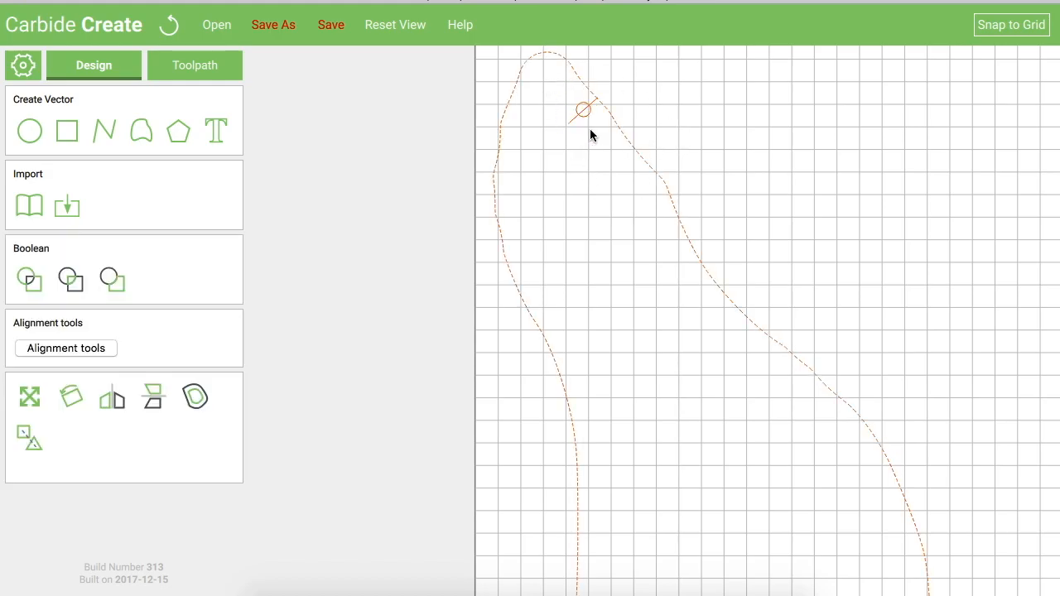
double_click(614, 123)
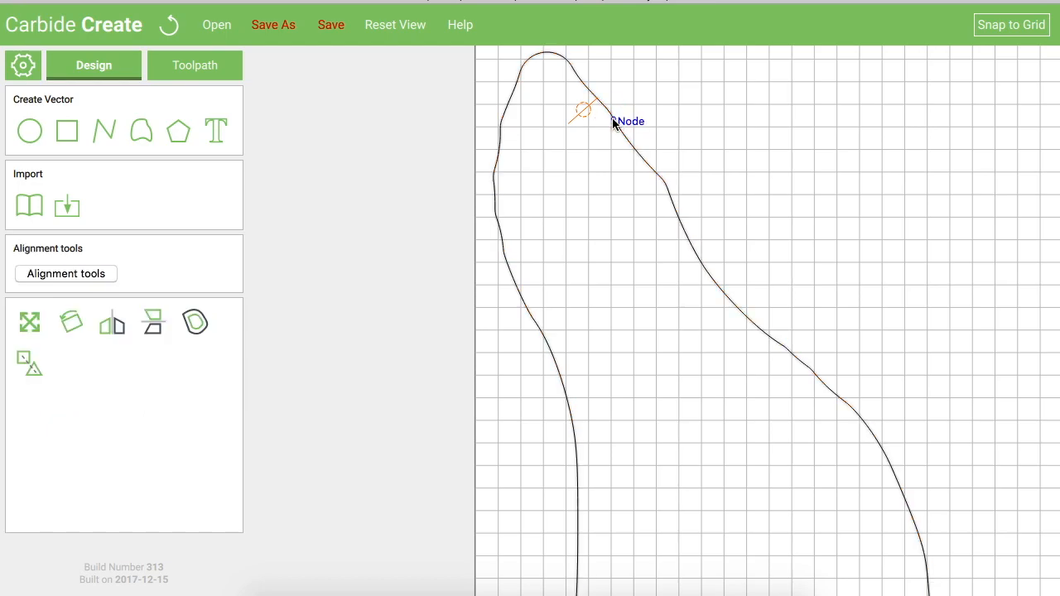
key(super+d)
drag(606, 89, 629, 184)
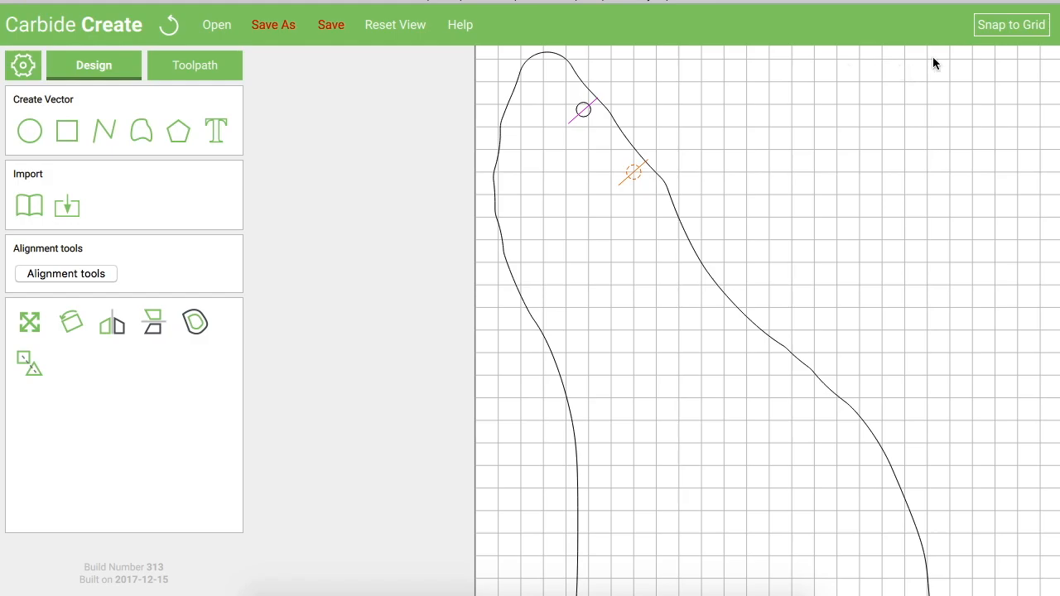
click(993, 28)
click(635, 175)
Duplicate the circle and line pair twice more, placing each copy farther down the slanted edge with its line end on the outline.
key(super+d)
mouse_move(655, 152)
mouse_down()
mouse_move(660, 252)
mouse_move(699, 309)
mouse_move(712, 308)
mouse_up()
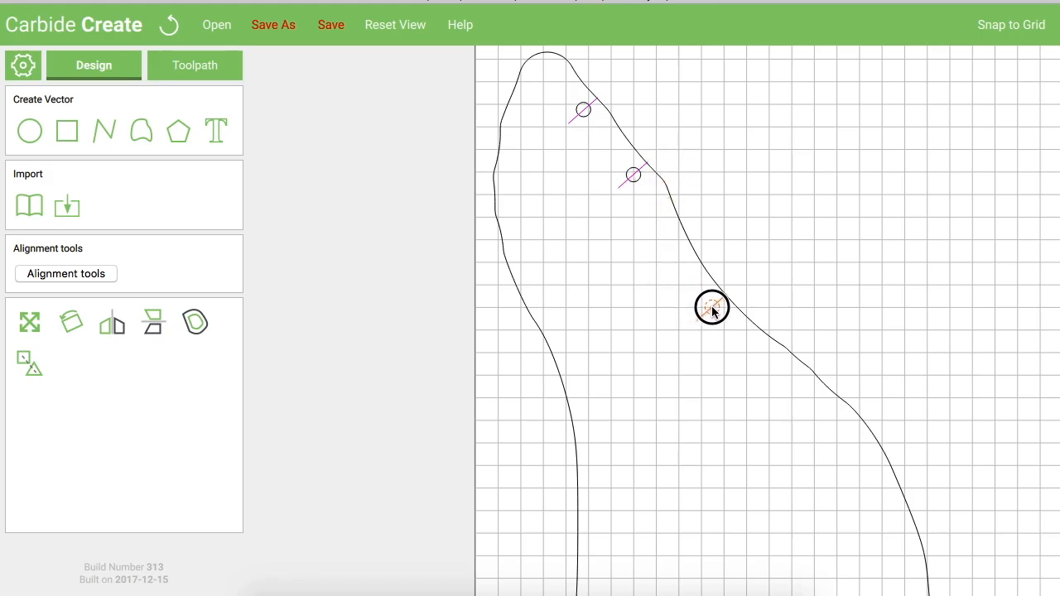
key(super+d)
click(736, 287)
mouse_move(735, 287)
mouse_down()
mouse_move(809, 435)
mouse_move(846, 429)
mouse_move(835, 423)
mouse_up()
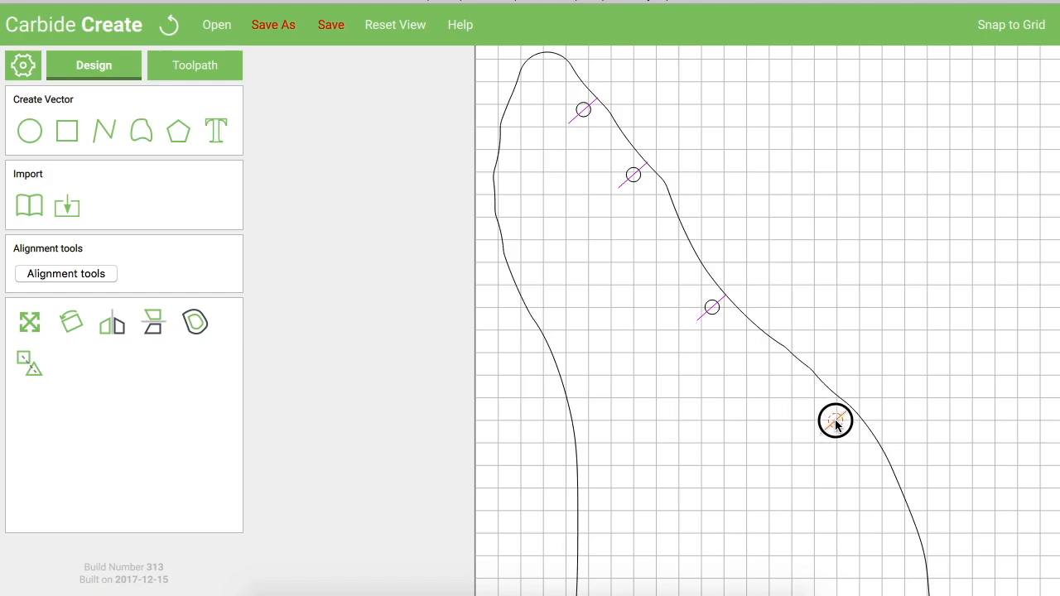
drag(836, 423, 835, 420)
click(833, 273)
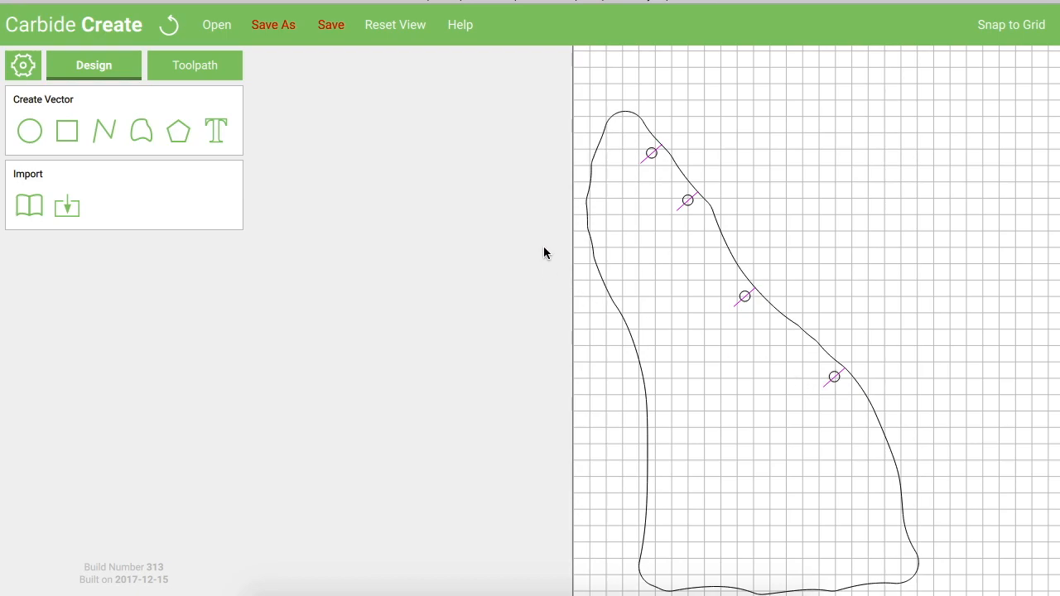
click(644, 166)
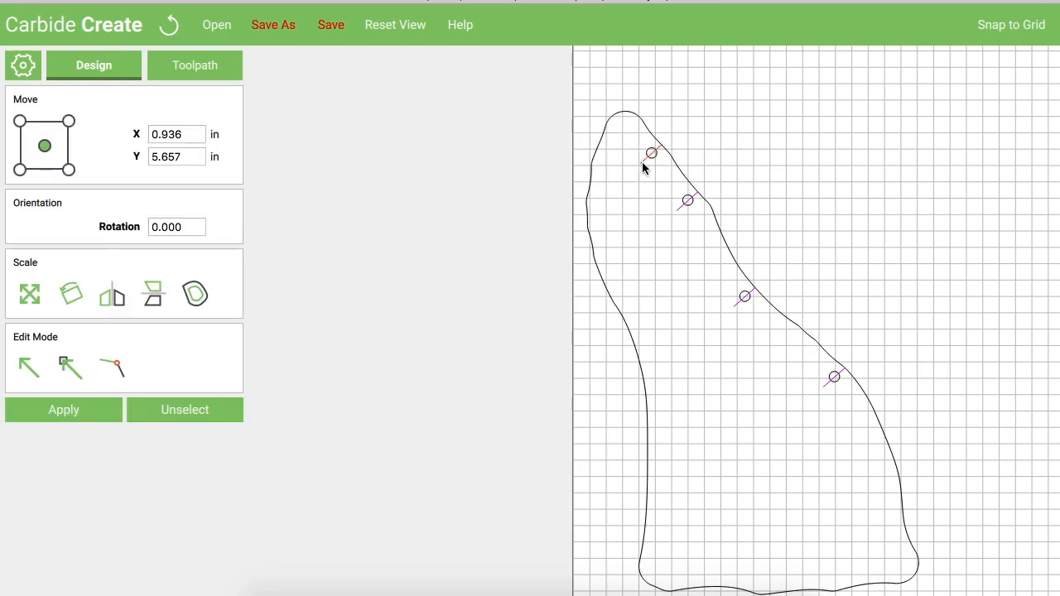
click(680, 207)
click(715, 308)
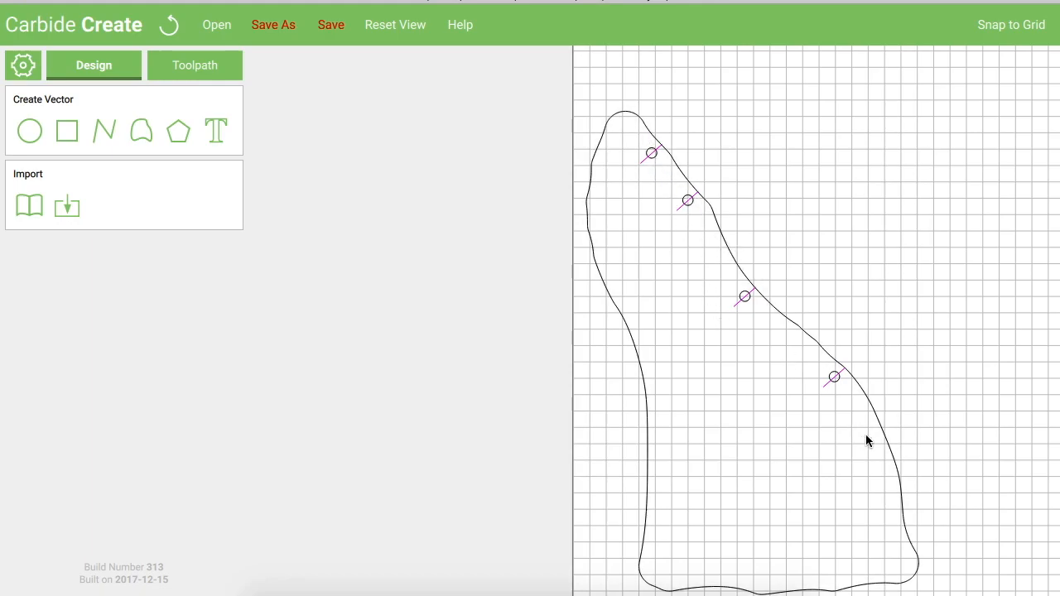
scroll(717, 507, down, 1)
right_drag(716, 507, 694, 426)
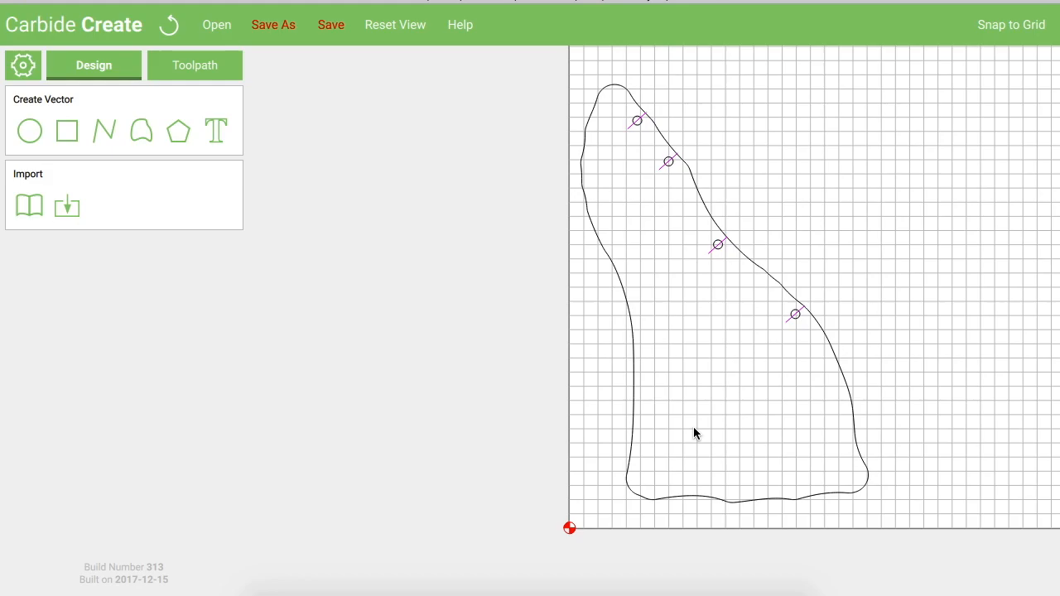